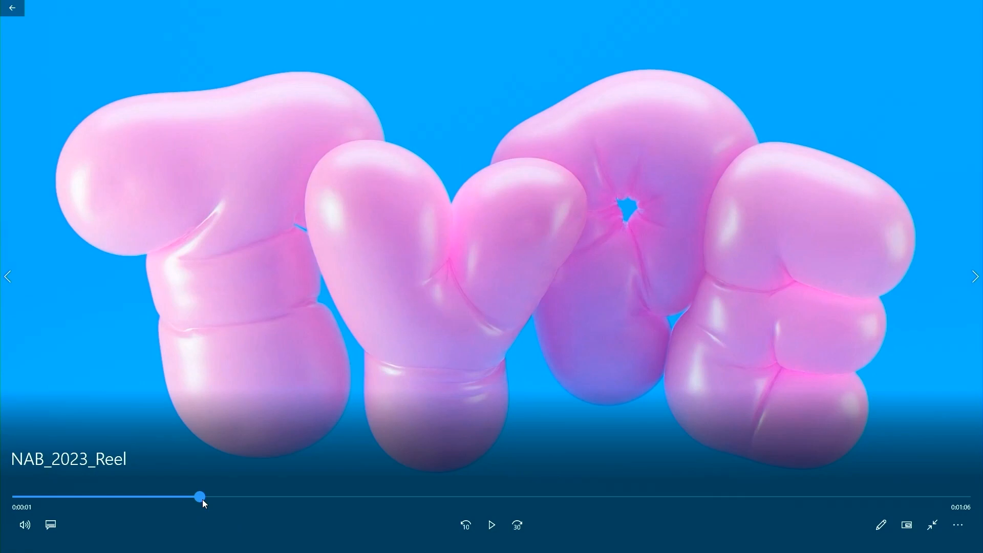
Skim forward through the NAB_2023_Reel video, close the player and show the presentation's Balloon Inflation slide.
{"action": "left_click_drag", "start_coordinate": [202, 500], "coordinate": [372, 527]}
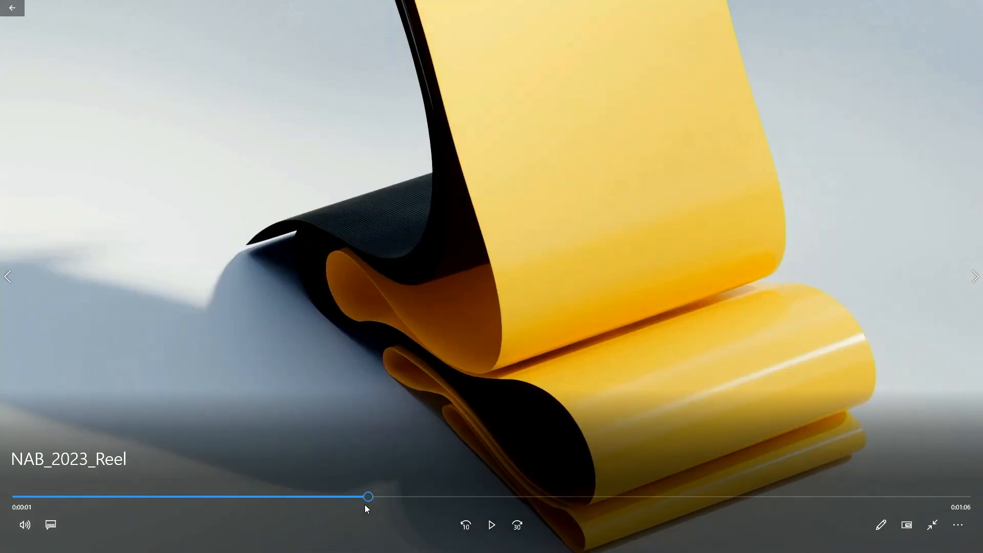
{"action": "left_click_drag", "start_coordinate": [369, 499], "coordinate": [527, 495]}
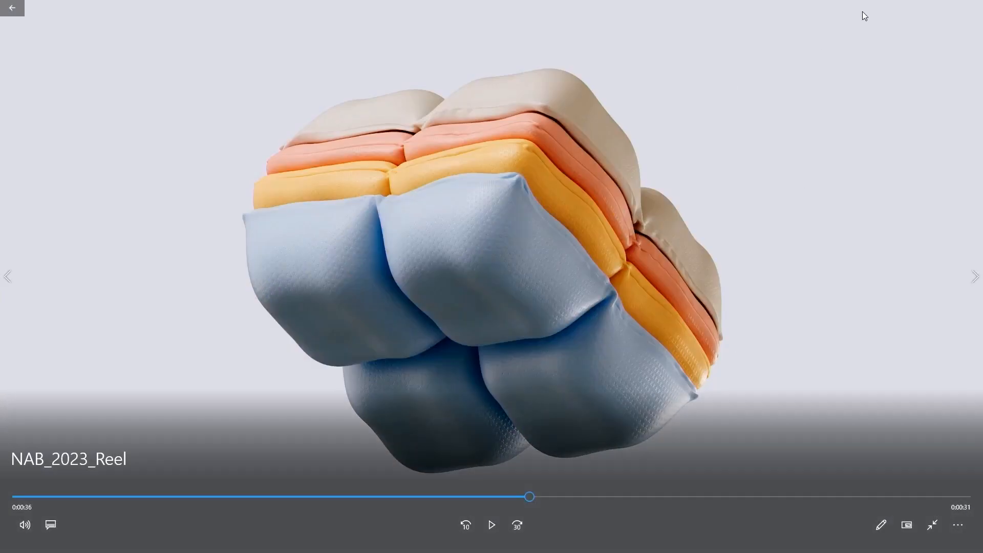
{"action": "left_click", "coordinate": [917, 14]}
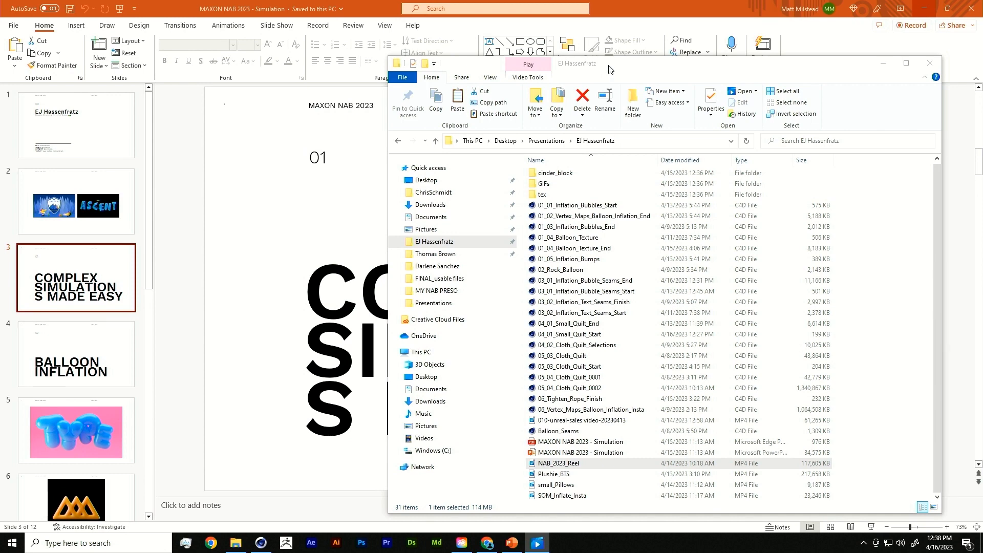
{"action": "left_click", "coordinate": [88, 377]}
{"action": "left_click", "coordinate": [72, 379]}
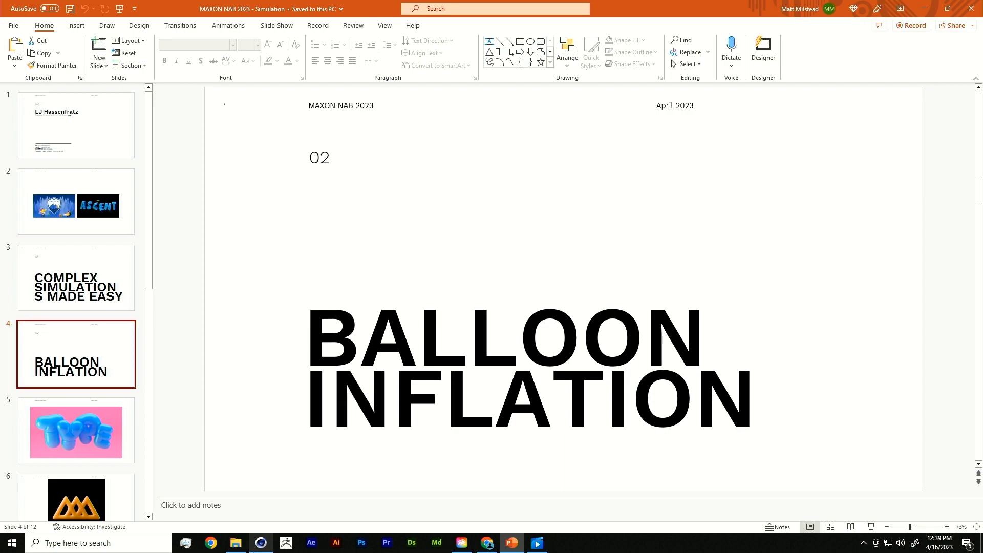
Switch to Cinema 4D and bring up the open project 01_01_Inflation_Bubbles_Start.c4d.
{"action": "left_click", "coordinate": [262, 545]}
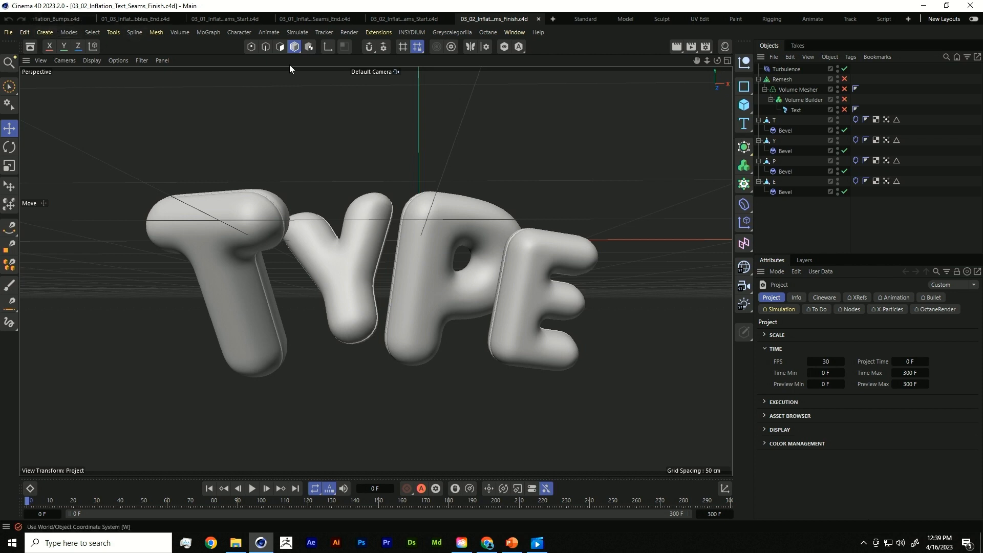
{"action": "left_click", "coordinate": [513, 32]}
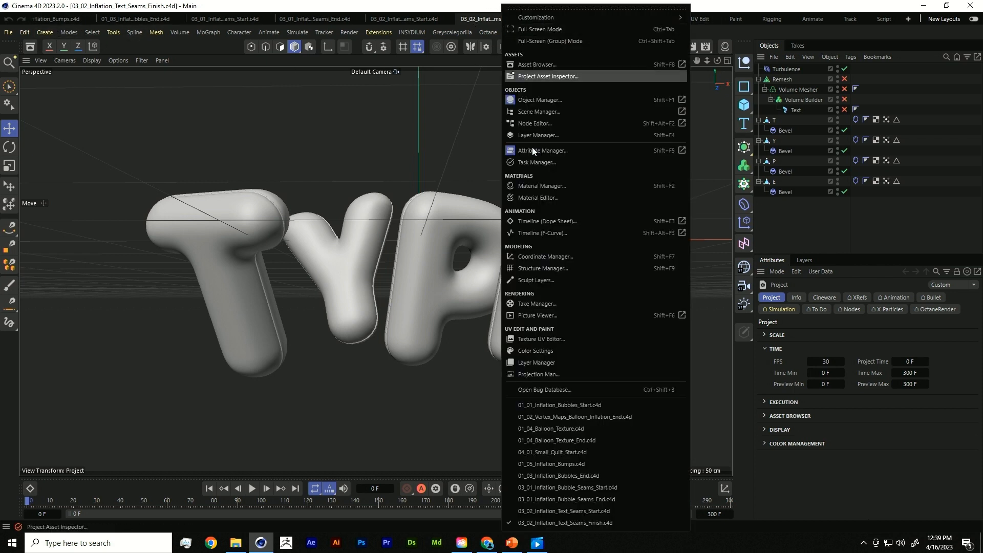
{"action": "left_click", "coordinate": [558, 405]}
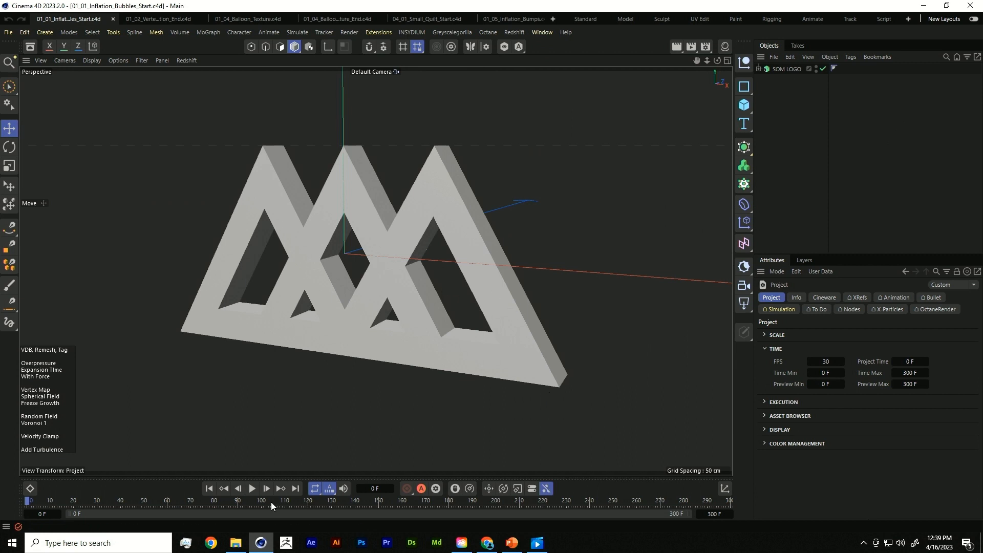
Switch to PowerPoint, watch the orange logo inflation clip on slide 6 and pause it.
{"action": "mouse_move", "coordinate": [264, 541]}
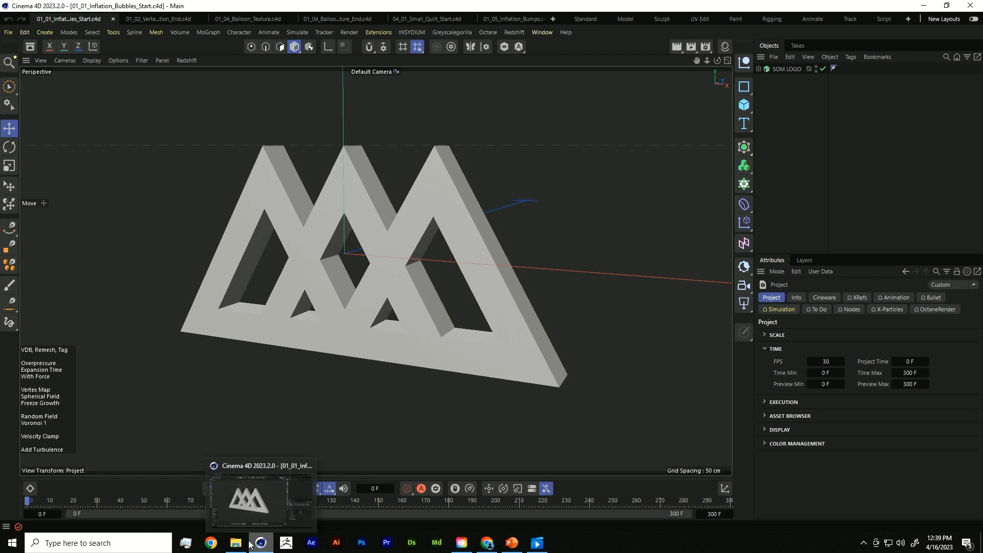
{"action": "left_click", "coordinate": [512, 543]}
{"action": "scroll", "coordinate": [179, 414], "scroll_direction": "down", "scroll_amount": 2}
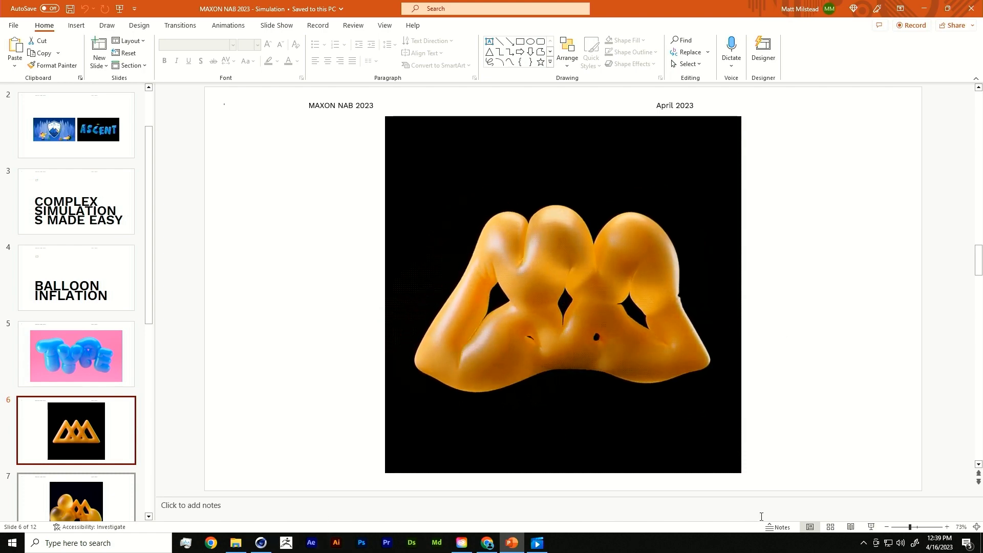
{"action": "left_click", "coordinate": [562, 294]}
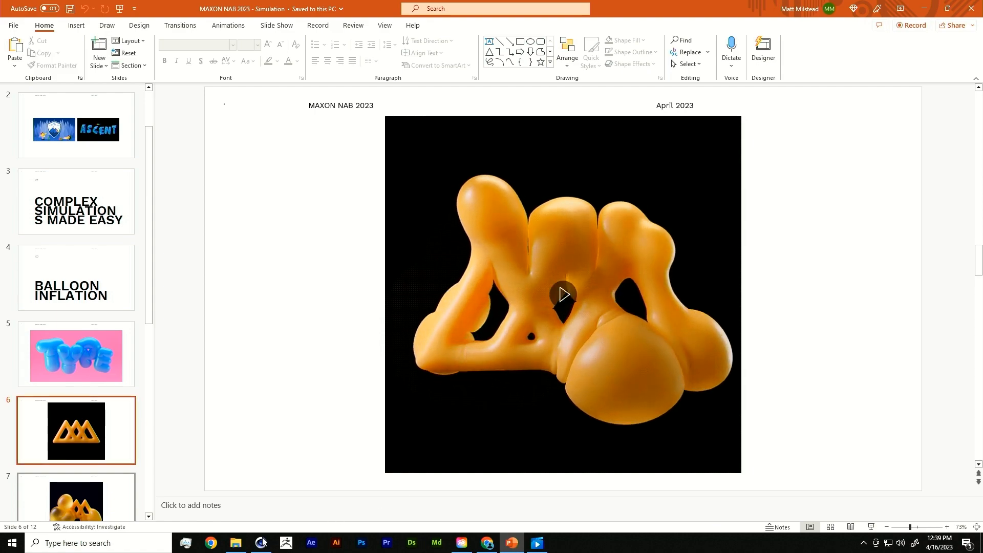
Return to Cinema 4D, select the SOM LOGO extrude and show its polygon edges as shaded lines in the viewport.
{"action": "left_click", "coordinate": [261, 543]}
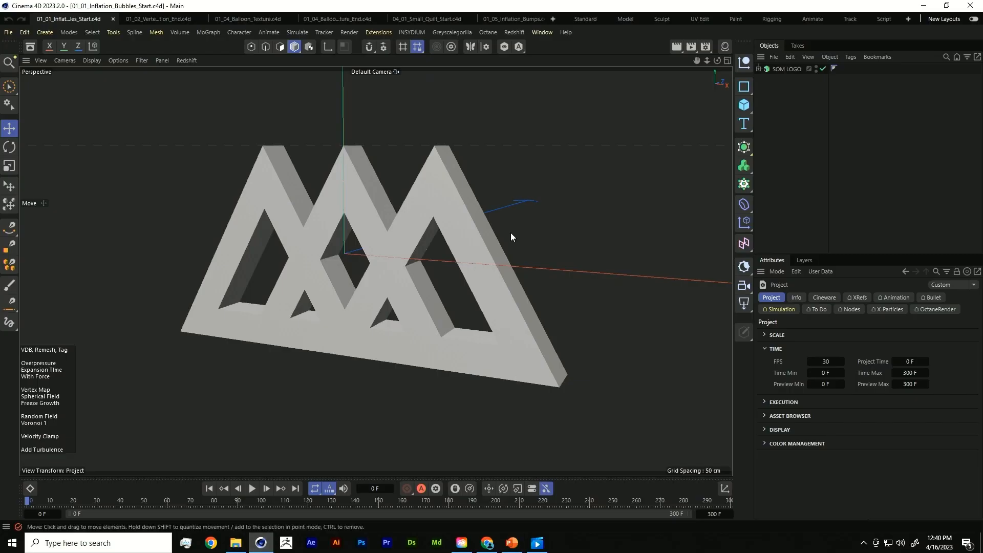
{"action": "left_click_drag", "start_coordinate": [511, 237], "coordinate": [518, 289], "text": "alt"}
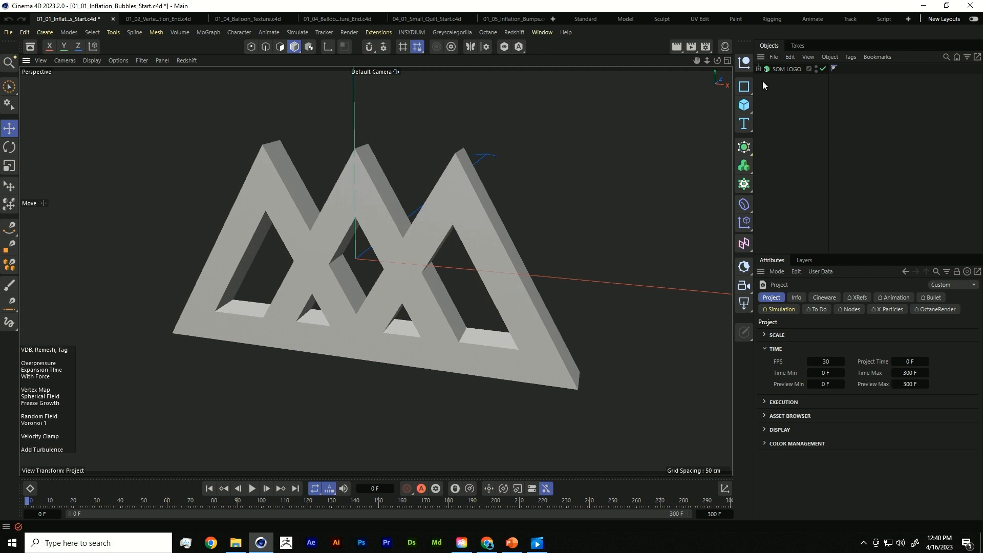
{"action": "left_click", "coordinate": [780, 69]}
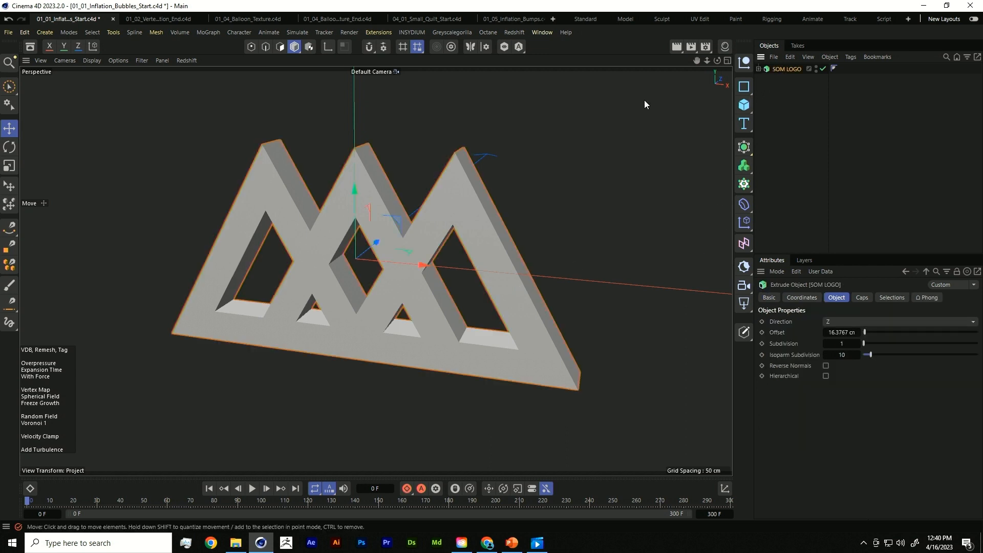
{"action": "key", "text": "n"}
{"action": "key", "text": "b"}
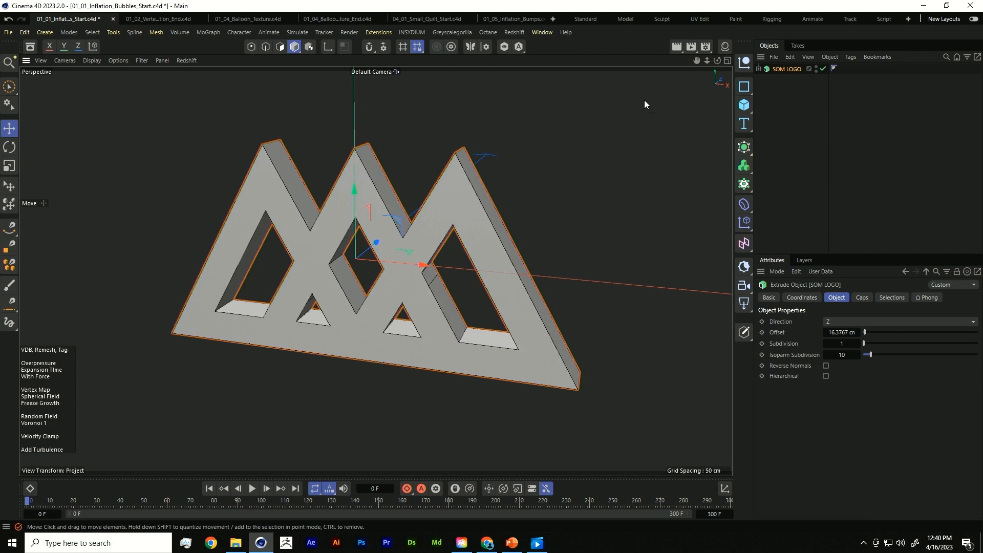
{"action": "left_click_drag", "start_coordinate": [586, 152], "coordinate": [434, 226], "text": "alt"}
{"action": "left_click_drag", "start_coordinate": [497, 200], "coordinate": [548, 198], "text": "alt"}
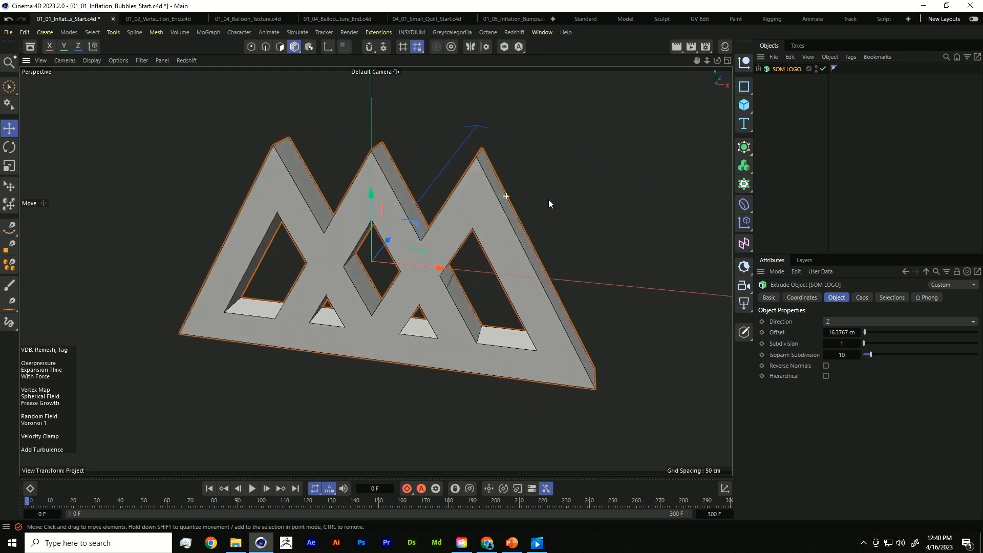
Set the SOM LOGO extrude's cap tessellation to Regular Grid with a grid size of 10 cm.
{"action": "left_click", "coordinate": [862, 297]}
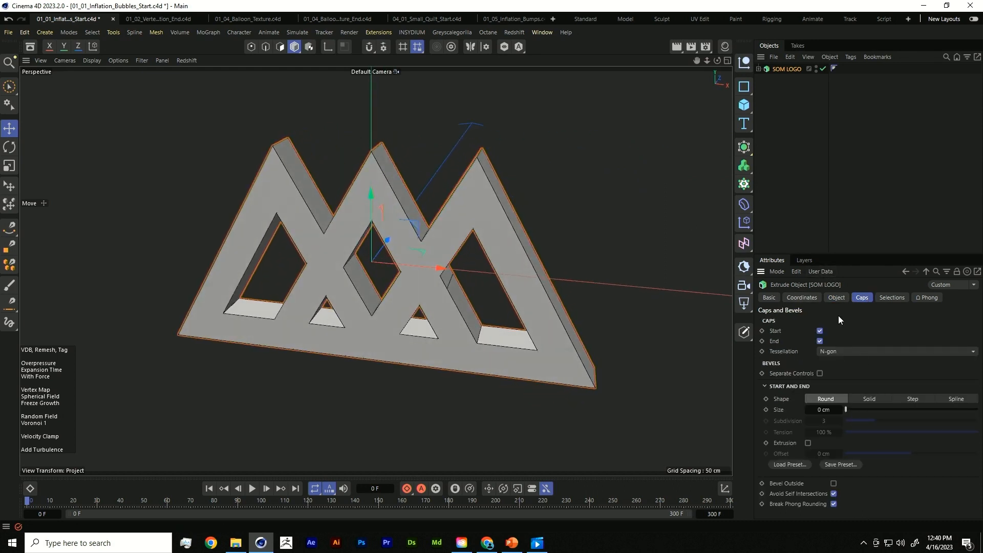
{"action": "left_click", "coordinate": [842, 297]}
{"action": "left_click", "coordinate": [891, 296]}
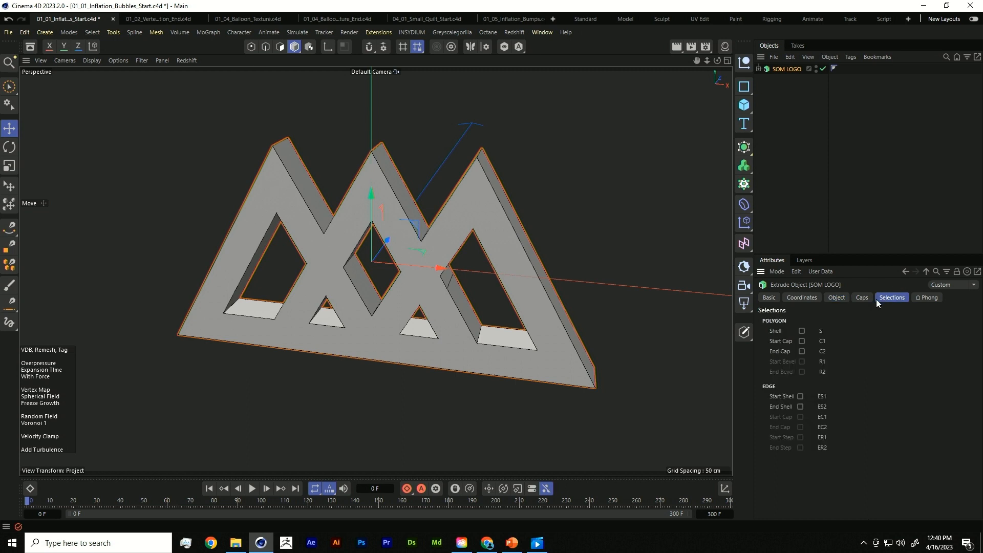
{"action": "left_click", "coordinate": [862, 297]}
{"action": "left_click", "coordinate": [837, 351]}
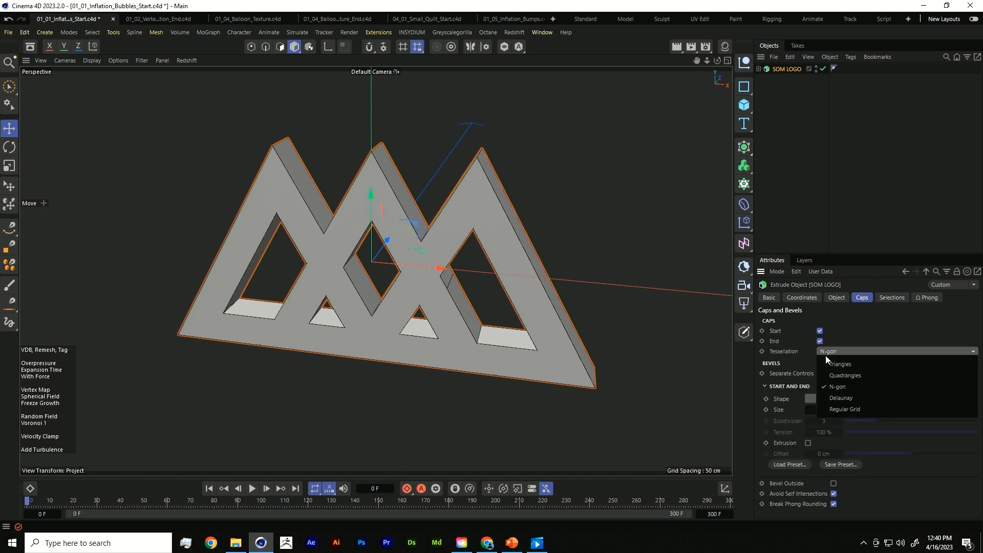
{"action": "left_click", "coordinate": [848, 400]}
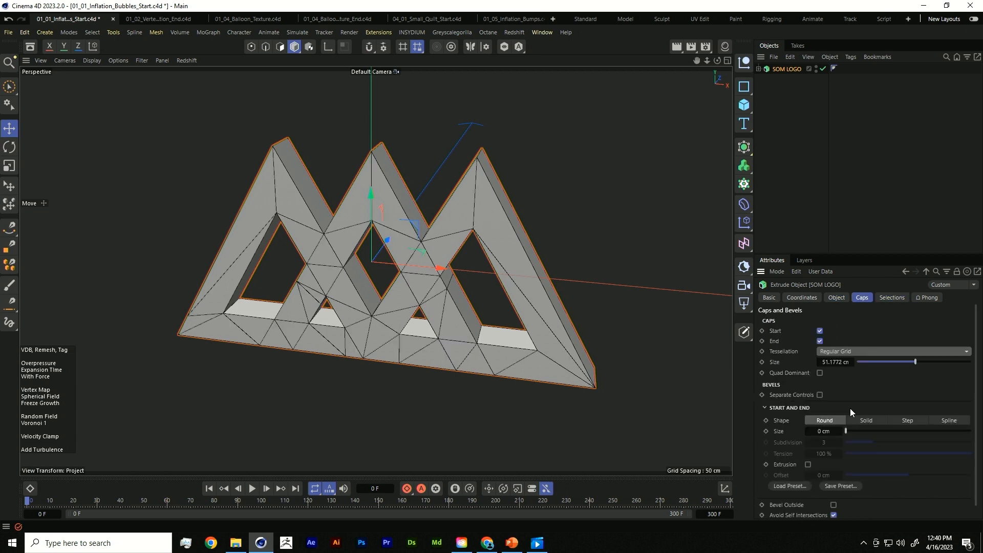
{"action": "left_click", "coordinate": [889, 351]}
{"action": "left_click", "coordinate": [910, 330]}
{"action": "left_click_drag", "start_coordinate": [915, 362], "coordinate": [863, 364]}
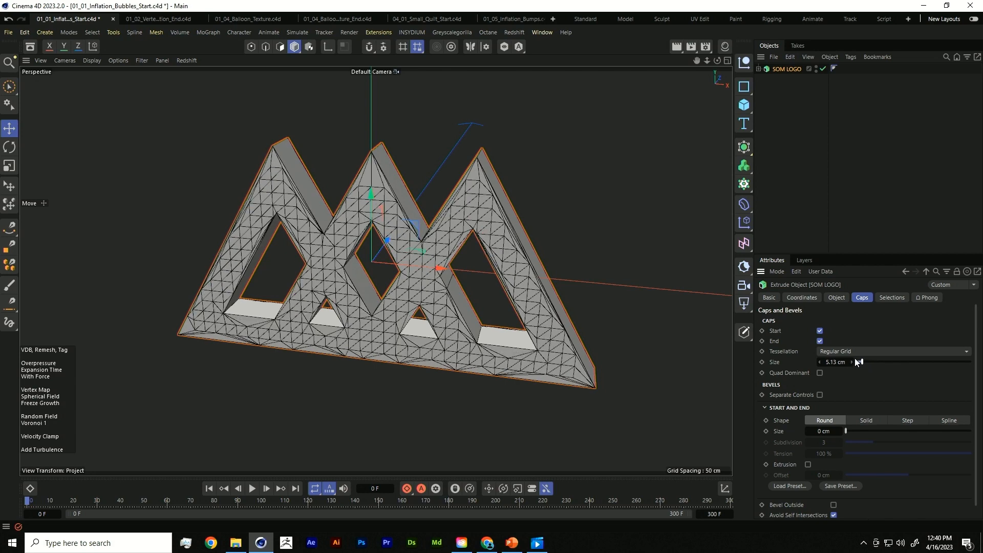
{"action": "right_click", "coordinate": [852, 358]}
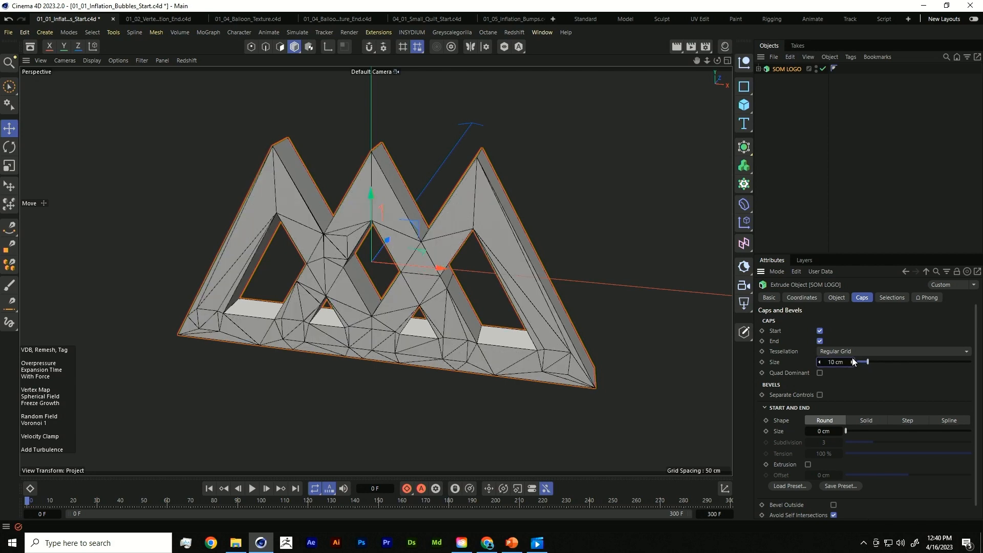
Add a Bend deformer and group it with the SOM LOGO under a null.
{"action": "left_click", "coordinate": [743, 204]}
{"action": "left_click", "coordinate": [798, 194]}
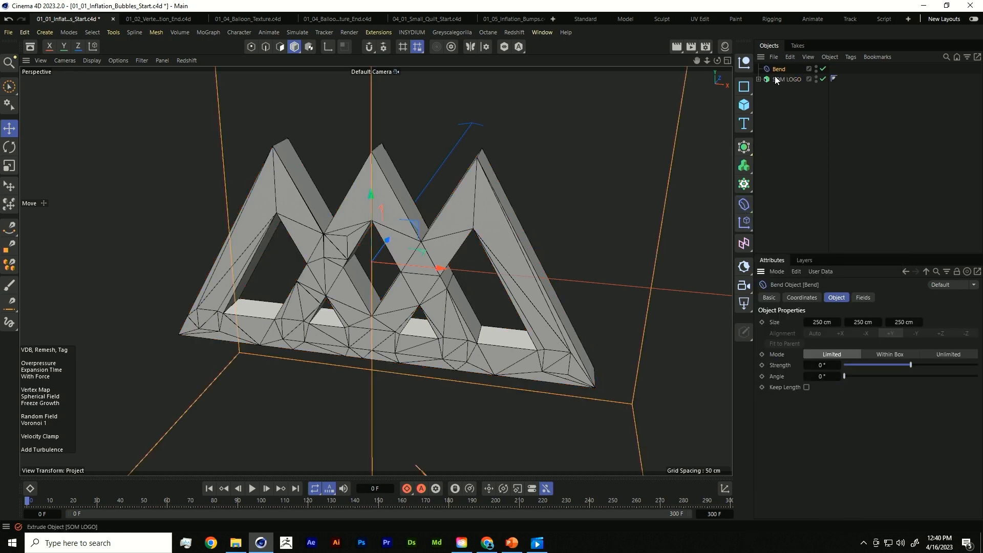
{"action": "left_click", "coordinate": [786, 80]}
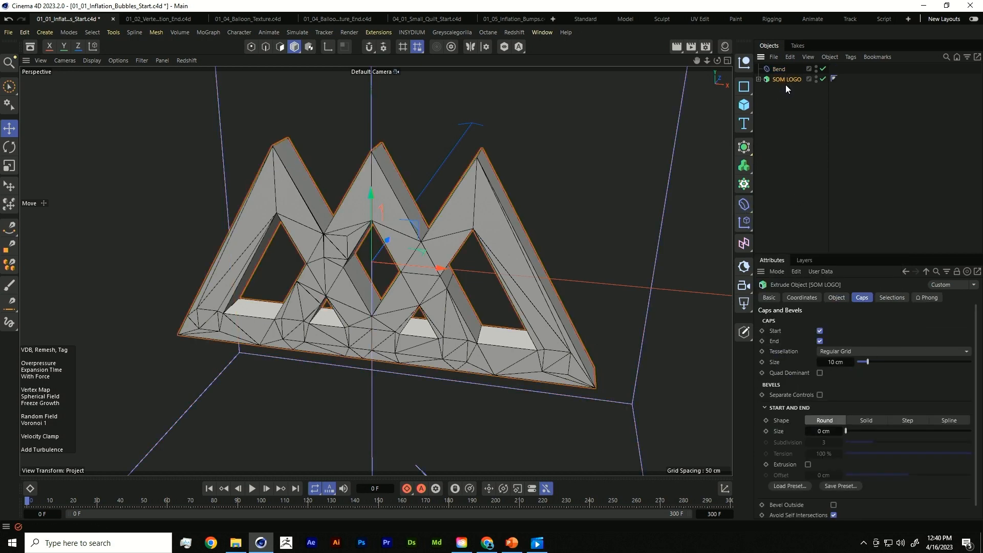
{"action": "key", "text": "ctrl+a"}
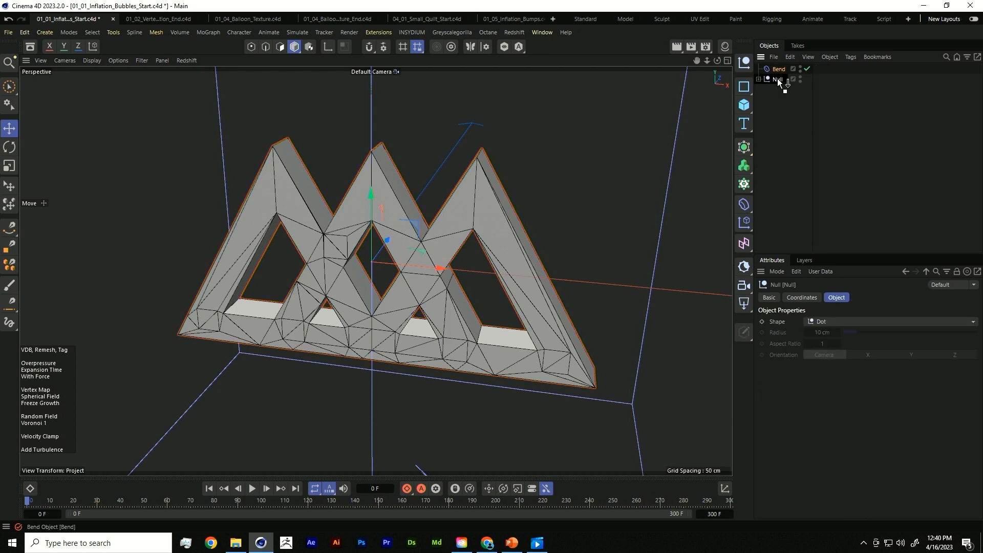
{"action": "key", "text": "alt+g"}
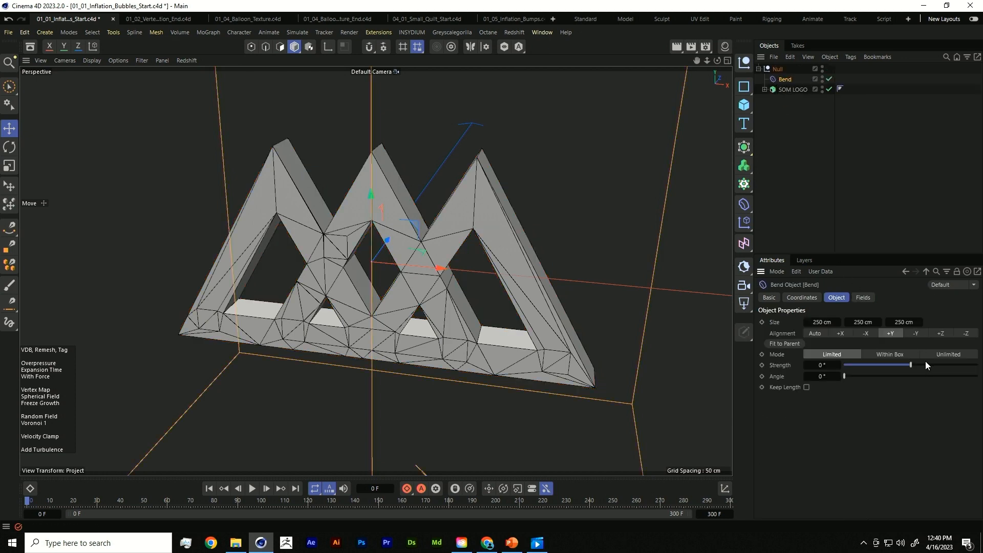
Set the Bend deformer's strength to 120° and scale its box down to about 58 cm per side.
{"action": "mouse_move", "coordinate": [926, 363]}
{"action": "left_mouse_down"}
{"action": "mouse_move", "coordinate": [944, 362]}
{"action": "mouse_move", "coordinate": [932, 364]}
{"action": "left_mouse_up"}
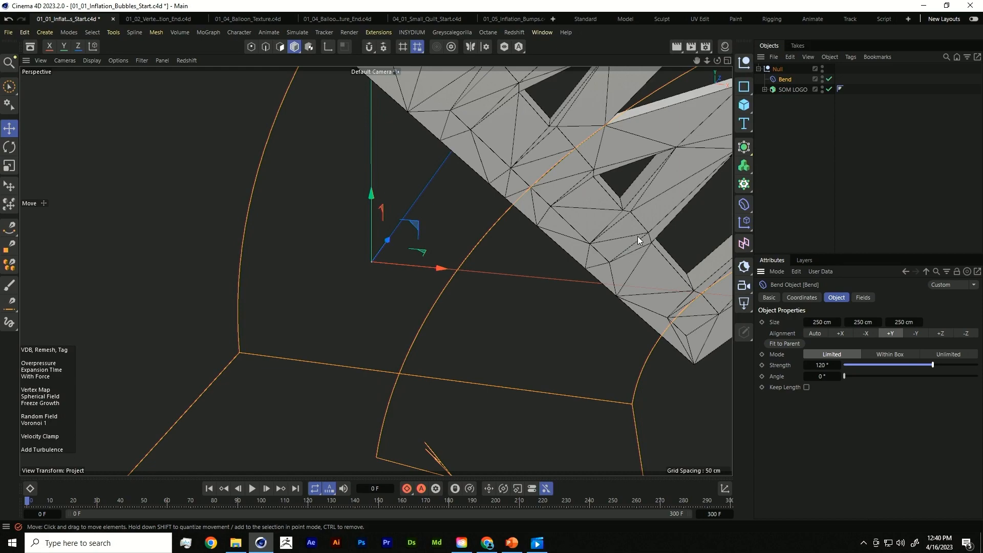
{"action": "left_click_drag", "start_coordinate": [637, 235], "coordinate": [340, 203], "text": "alt"}
{"action": "key", "text": "r"}
{"action": "key", "text": "t"}
{"action": "key", "text": "e"}
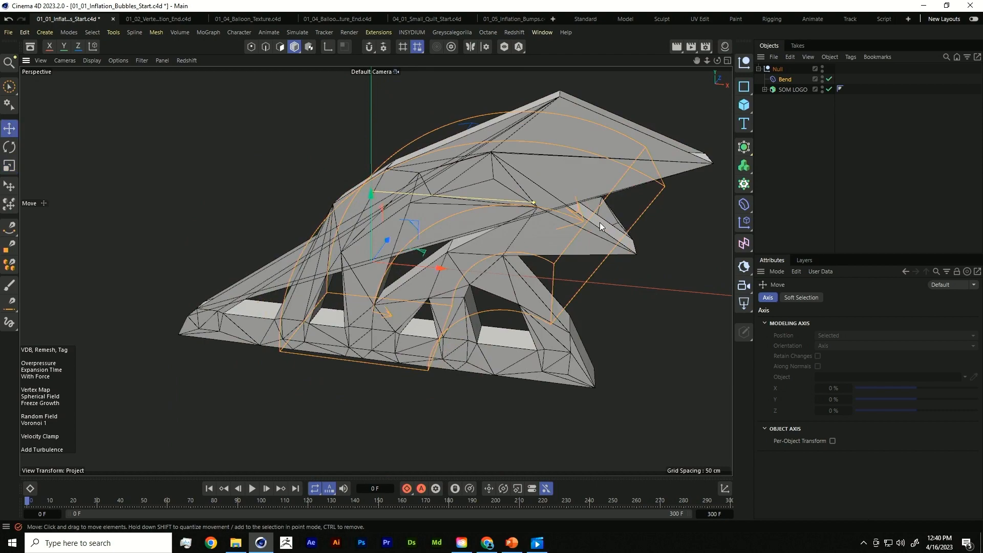
Reduce the SOM LOGO's cap grid size to 5.13 cm to test a denser mesh under the bend.
{"action": "left_click", "coordinate": [792, 90]}
{"action": "mouse_move", "coordinate": [867, 361]}
{"action": "left_mouse_down"}
{"action": "mouse_move", "coordinate": [889, 360]}
{"action": "mouse_move", "coordinate": [862, 360]}
{"action": "left_mouse_up"}
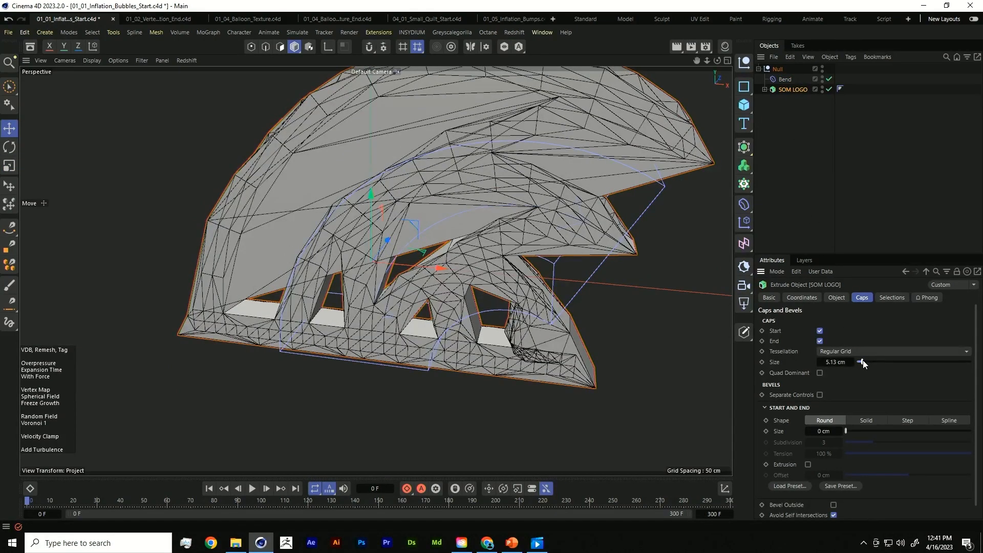
{"action": "left_click", "coordinate": [785, 79]}
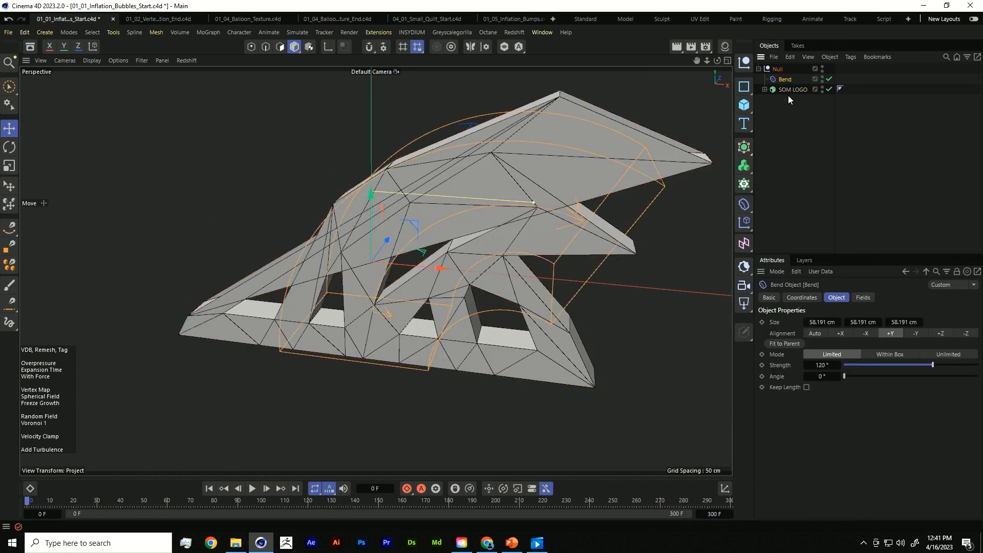
Undo the Bend deformer, its null group and the latest cap grid size changes.
{"action": "key", "text": "ctrl+z"}
{"action": "key", "text": "ctrl+z"}
{"action": "key", "text": "ctrl+z"}
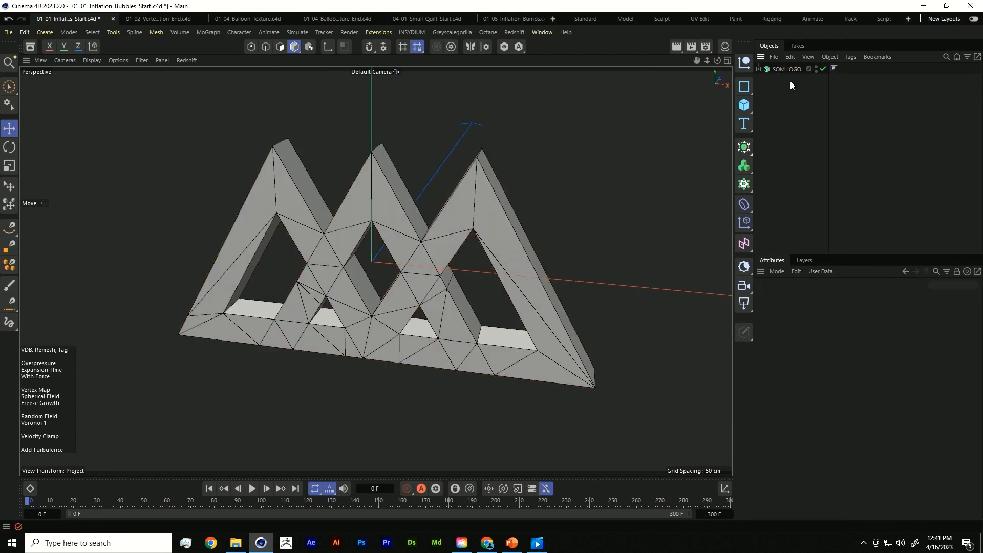
Set the SOM LOGO extrude's cap tessellation to N-gon.
{"action": "left_click", "coordinate": [787, 69]}
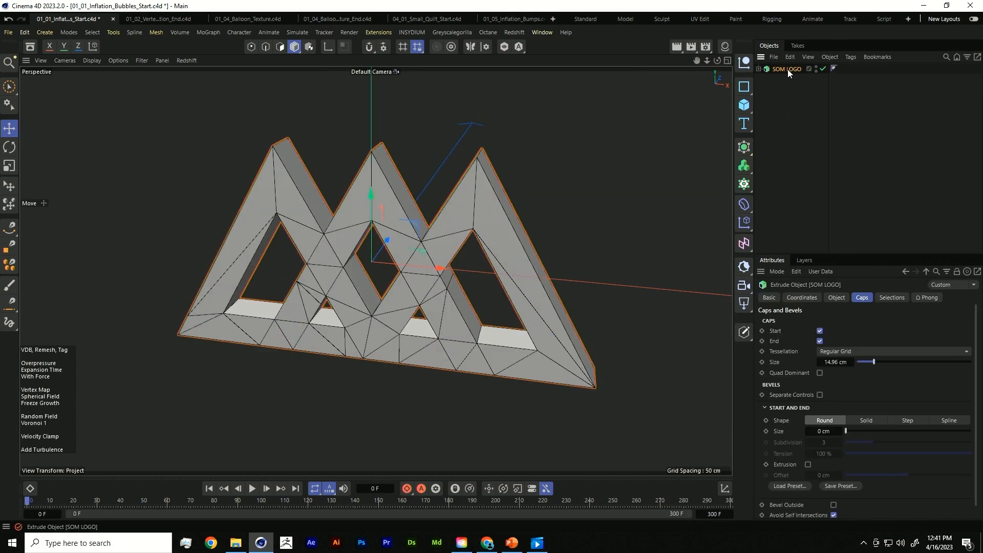
{"action": "left_click", "coordinate": [866, 353]}
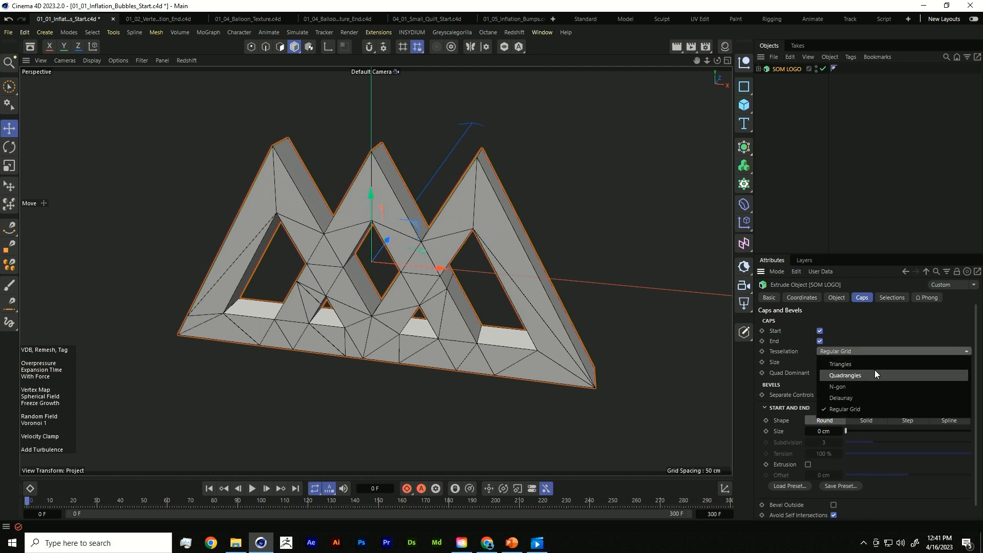
{"action": "left_click", "coordinate": [851, 387]}
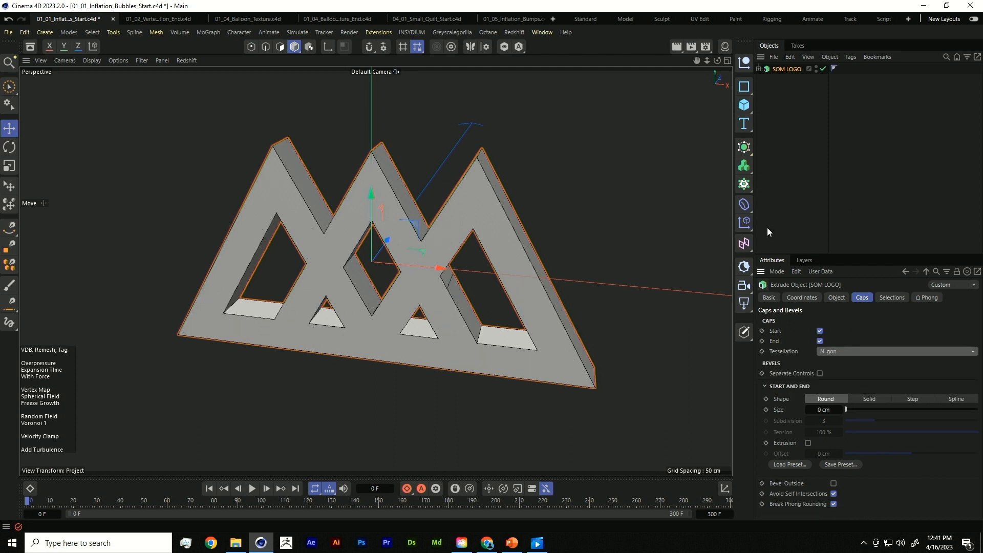
Add a Volume Builder and a Volume Mesher as separate objects in the scene.
{"action": "left_click", "coordinate": [783, 107]}
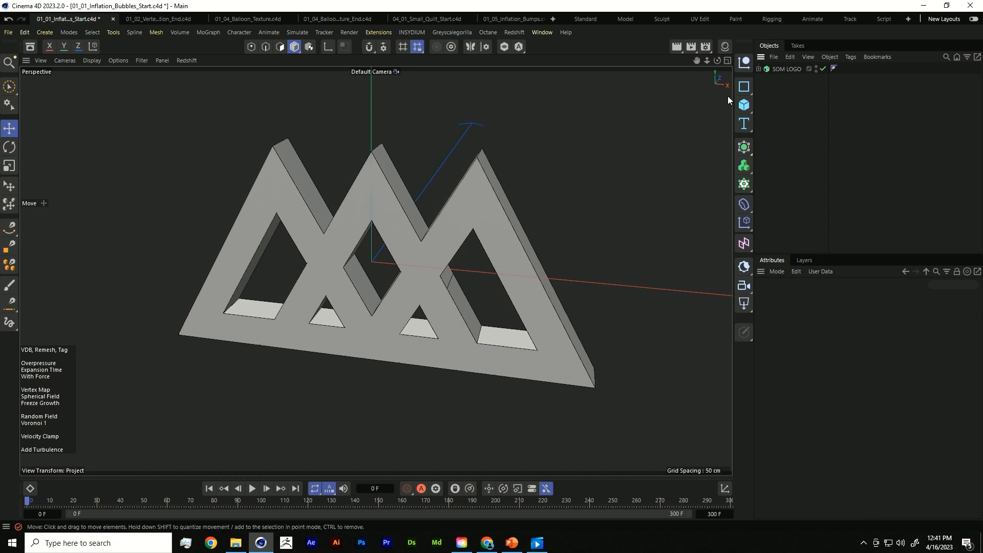
{"action": "left_click", "coordinate": [744, 165]}
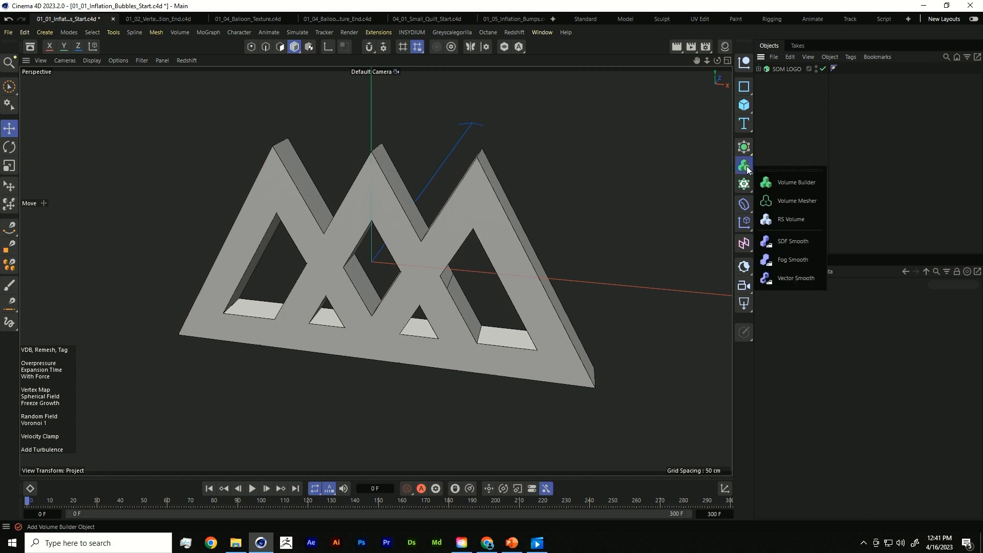
{"action": "left_click", "coordinate": [800, 183]}
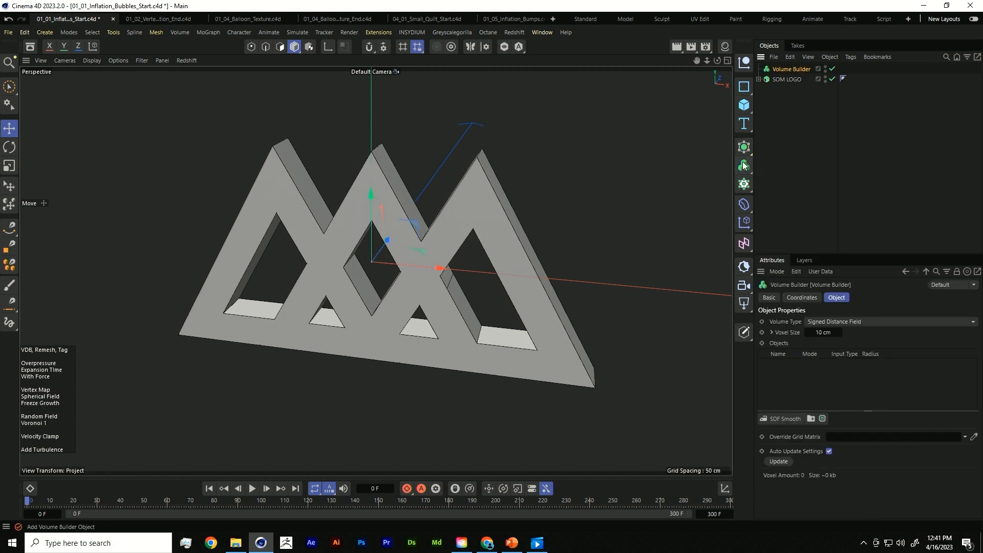
{"action": "left_click", "coordinate": [744, 166]}
{"action": "left_click", "coordinate": [792, 203]}
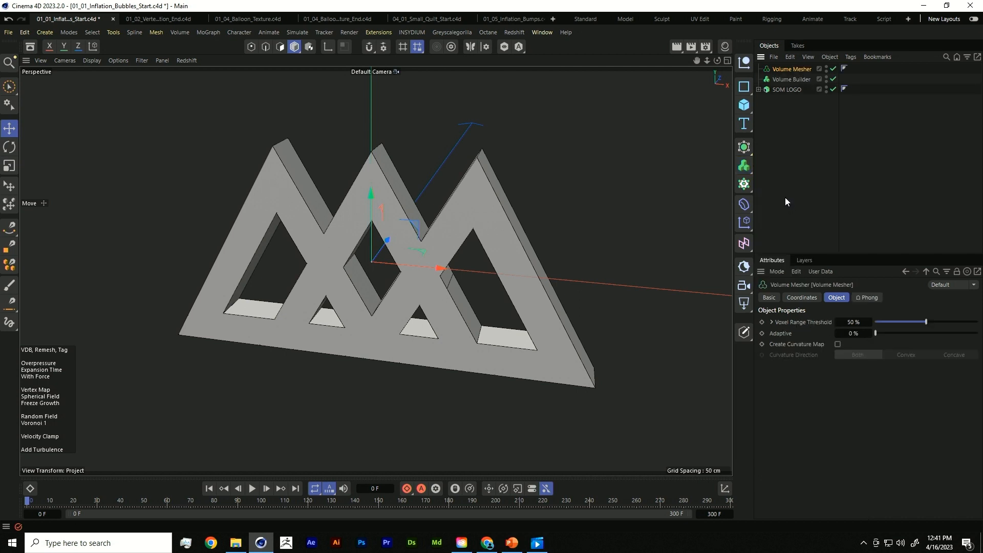
Set the SOM LOGO extrude's offset to 20 cm.
{"action": "left_click", "coordinate": [784, 89]}
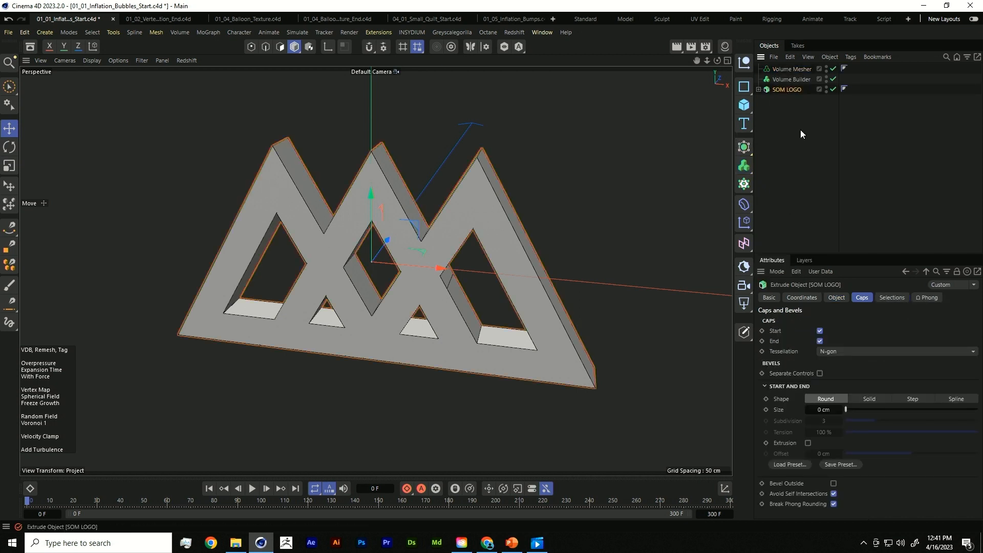
{"action": "left_click", "coordinate": [836, 297]}
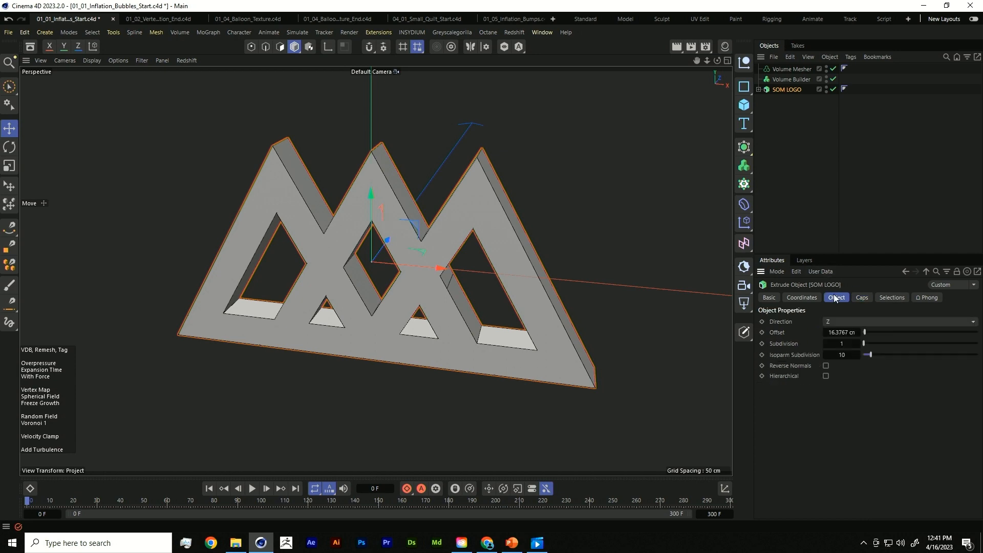
{"action": "left_click_drag", "start_coordinate": [843, 332], "coordinate": [854, 332]}
{"action": "left_click_drag", "start_coordinate": [615, 262], "coordinate": [590, 272], "text": "alt"}
{"action": "left_click", "coordinate": [839, 332]}
{"action": "type", "text": "2"}
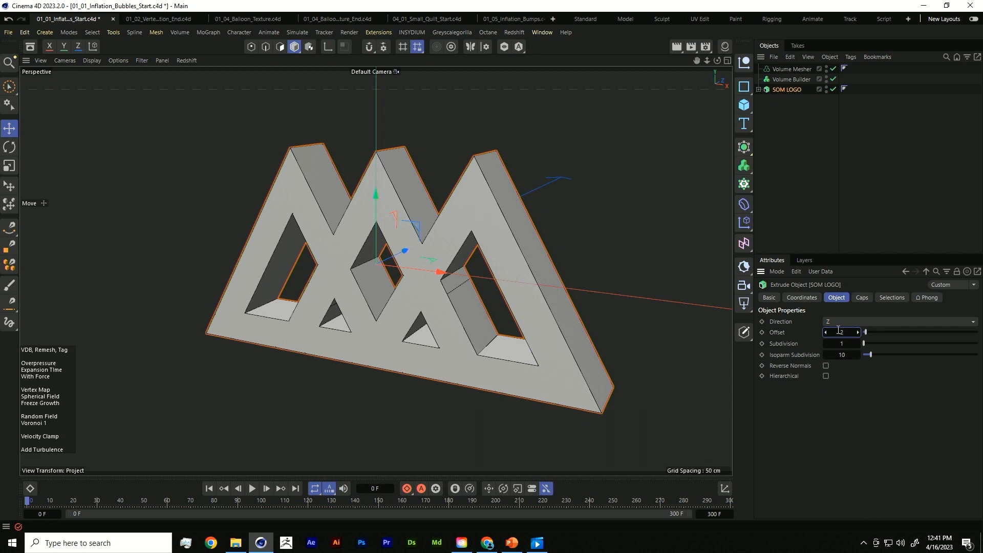
{"action": "type", "text": "0"}
{"action": "key", "text": "Return"}
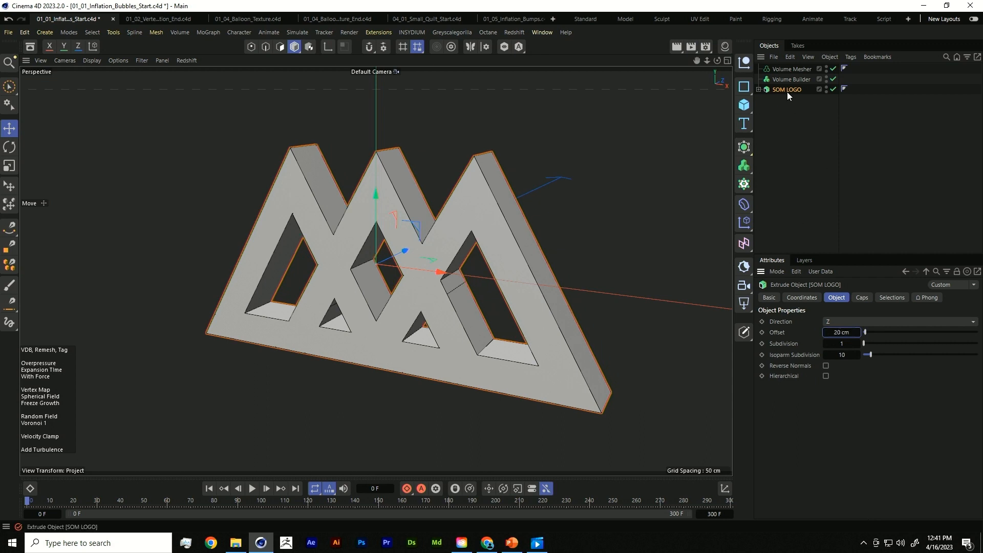
Make the SOM LOGO a child of the Volume Builder and inspect the voxel shape from several angles.
{"action": "left_click_drag", "start_coordinate": [787, 90], "coordinate": [801, 80]}
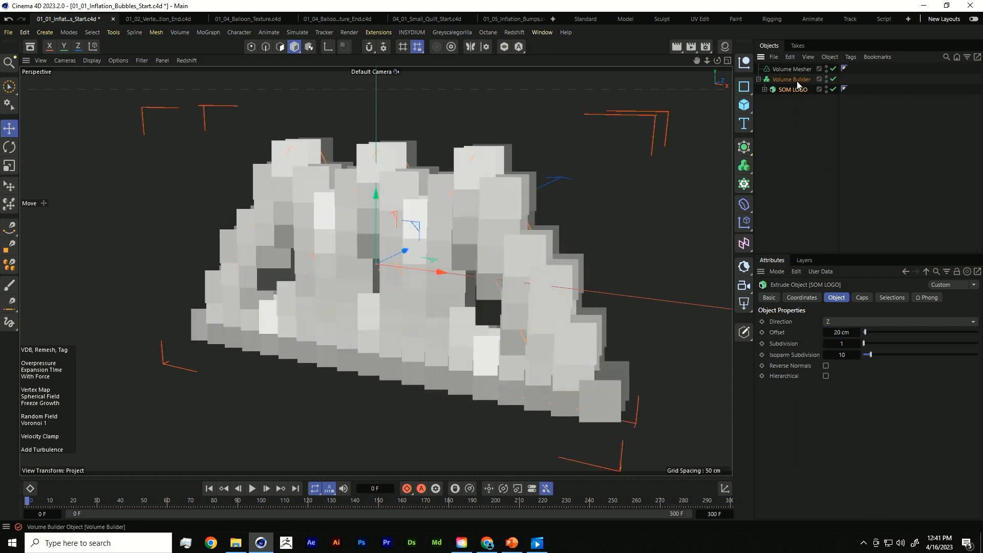
{"action": "left_click", "coordinate": [796, 80]}
{"action": "left_click_drag", "start_coordinate": [531, 228], "coordinate": [494, 232], "text": "alt"}
{"action": "middle_click_drag", "start_coordinate": [419, 233], "coordinate": [475, 198], "text": "alt"}
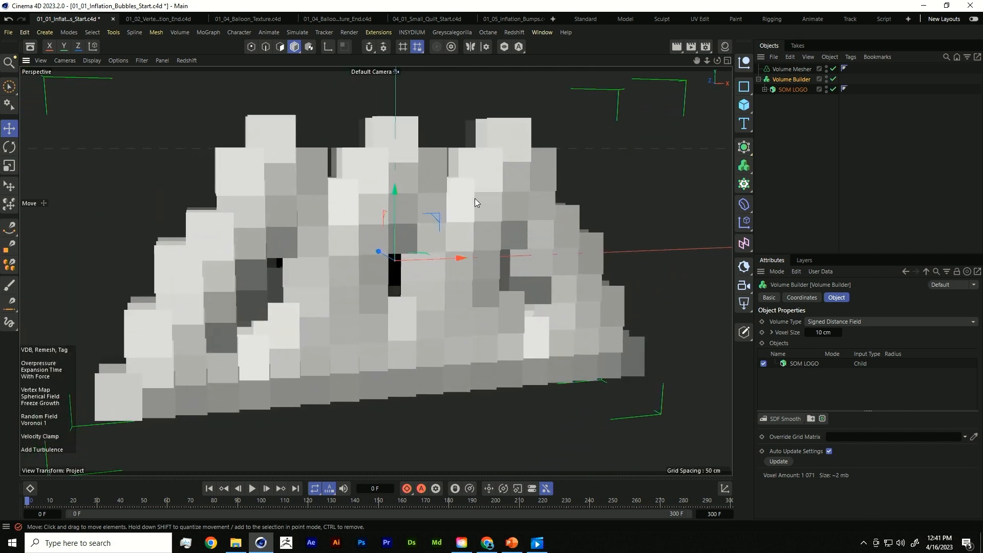
{"action": "right_click_drag", "start_coordinate": [471, 210], "coordinate": [427, 226], "text": "alt"}
{"action": "left_click_drag", "start_coordinate": [455, 228], "coordinate": [418, 229], "text": "alt"}
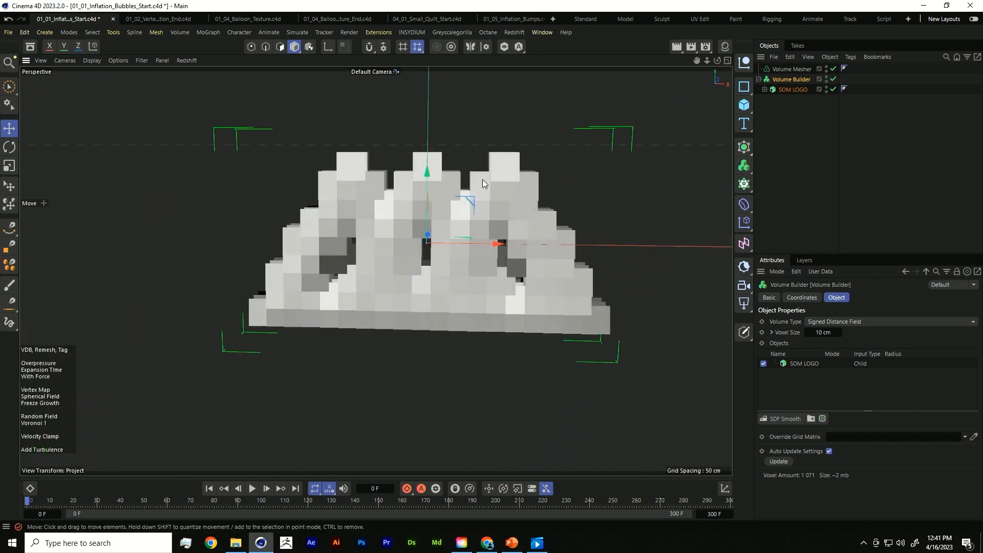
{"action": "left_click_drag", "start_coordinate": [448, 190], "coordinate": [450, 213], "text": "alt"}
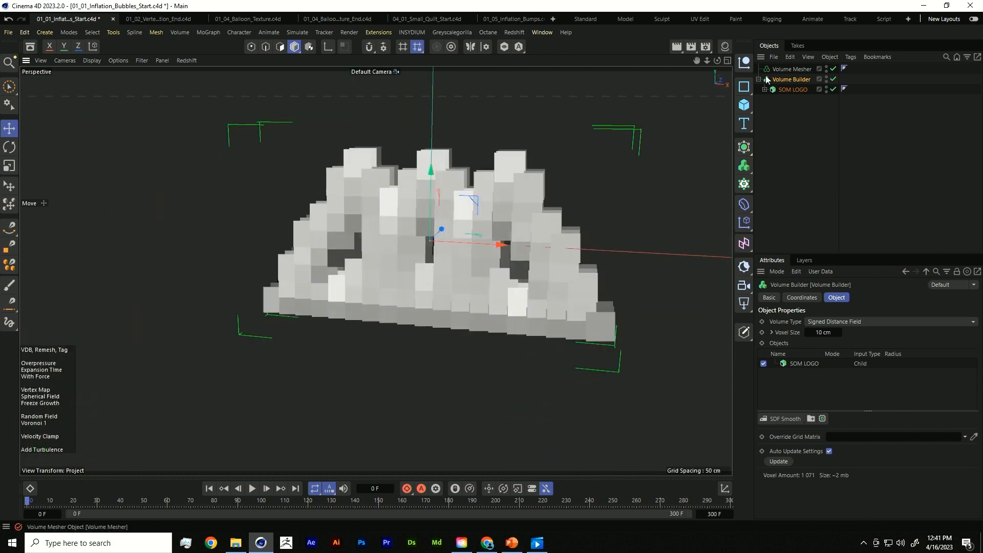
{"action": "left_click_drag", "start_coordinate": [583, 240], "coordinate": [444, 236], "text": "alt"}
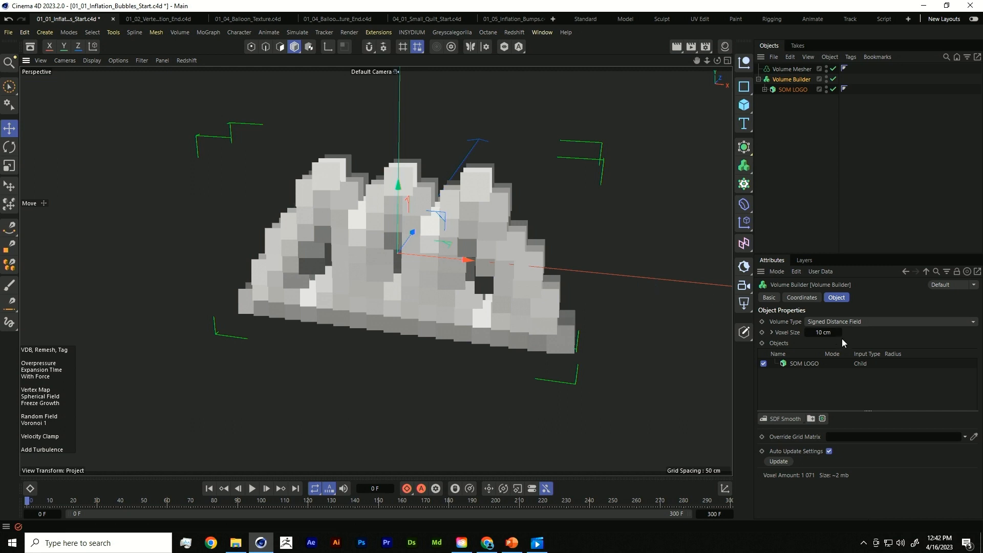
Set the Volume Builder's voxel size to 1 cm.
{"action": "left_click", "coordinate": [821, 332]}
{"action": "type", "text": "1"}
{"action": "key", "text": "Return"}
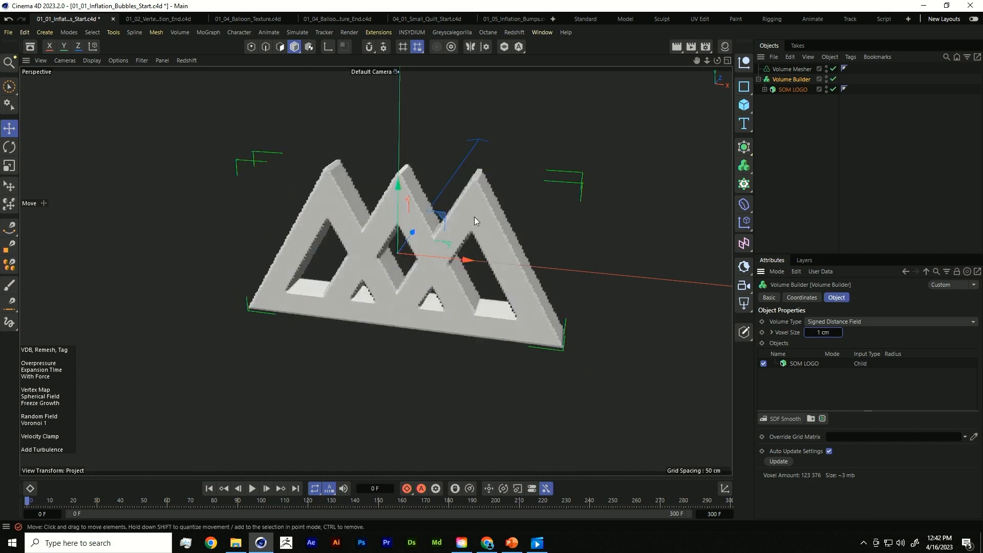
{"action": "mouse_move", "coordinate": [480, 219]}
{"action": "left_mouse_down", "text": "alt"}
{"action": "mouse_move", "coordinate": [490, 200]}
{"action": "mouse_move", "coordinate": [476, 222]}
{"action": "mouse_move", "coordinate": [492, 213]}
{"action": "left_mouse_up", "text": "alt"}
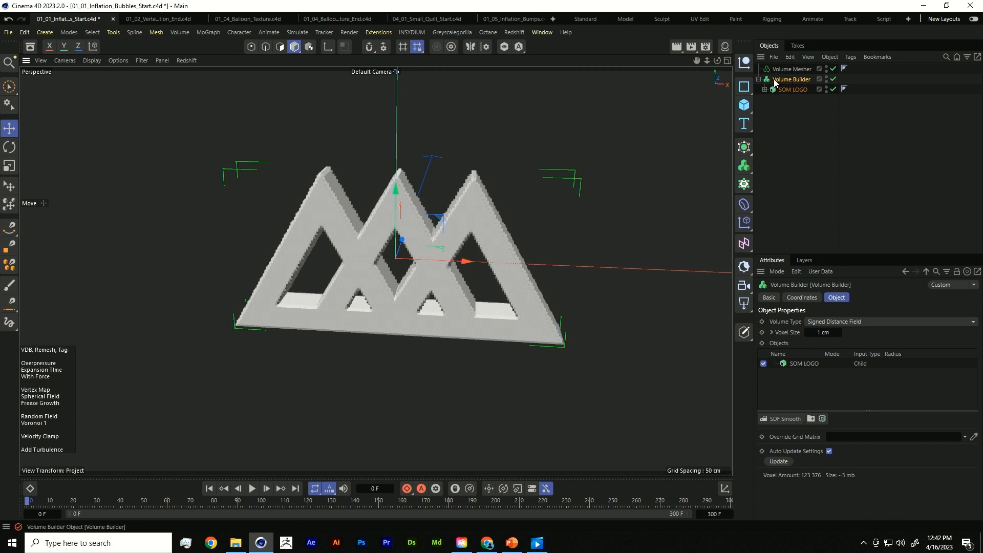
Make the Volume Builder a child of the Volume Mesher and inspect the logo's generated mesh up close.
{"action": "left_click_drag", "start_coordinate": [777, 80], "coordinate": [797, 70]}
{"action": "mouse_move", "coordinate": [443, 236]}
{"action": "left_mouse_down", "text": "alt"}
{"action": "mouse_move", "coordinate": [318, 218]}
{"action": "mouse_move", "coordinate": [432, 220]}
{"action": "left_mouse_up", "text": "alt"}
{"action": "scroll", "coordinate": [487, 215], "scroll_direction": "up", "scroll_amount": 5}
{"action": "left_click_drag", "start_coordinate": [485, 237], "coordinate": [430, 241], "text": "alt"}
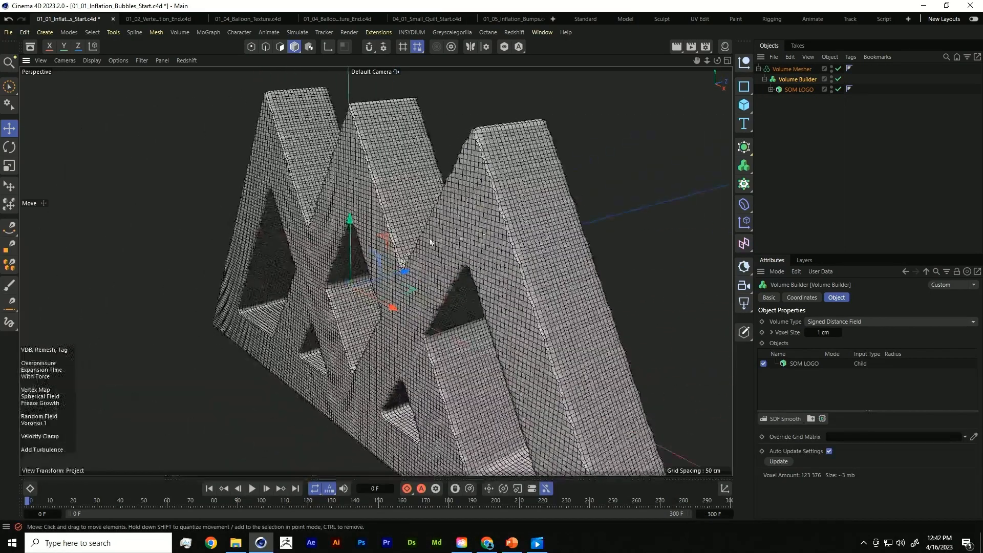
{"action": "scroll", "coordinate": [468, 233], "scroll_direction": "down", "scroll_amount": 5}
{"action": "left_click_drag", "start_coordinate": [398, 270], "coordinate": [497, 263], "text": "alt"}
Switch the viewport display to Gouraud Shading without lines and check the logo's edges.
{"action": "key", "text": "n"}
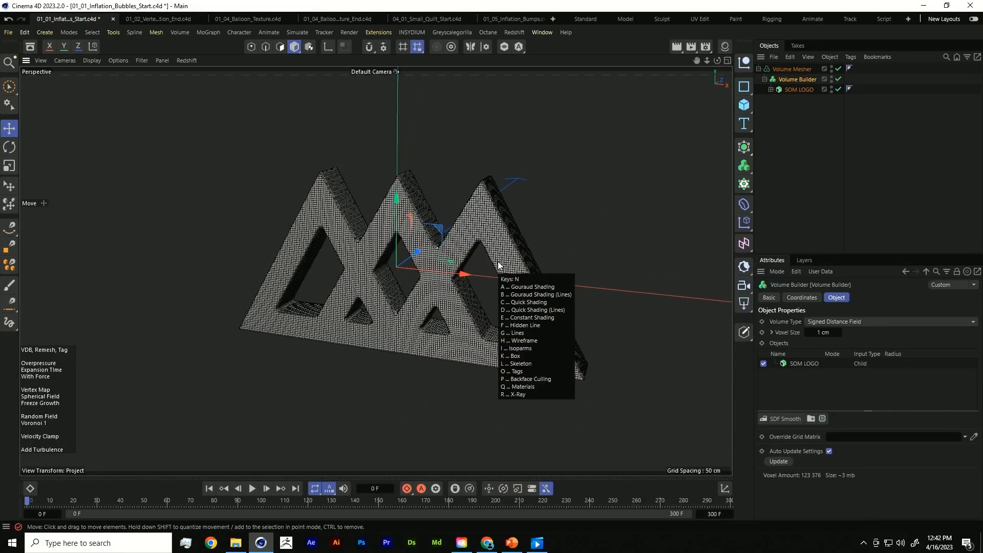
{"action": "key", "text": "a"}
{"action": "left_click_drag", "start_coordinate": [461, 247], "coordinate": [458, 204], "text": "alt"}
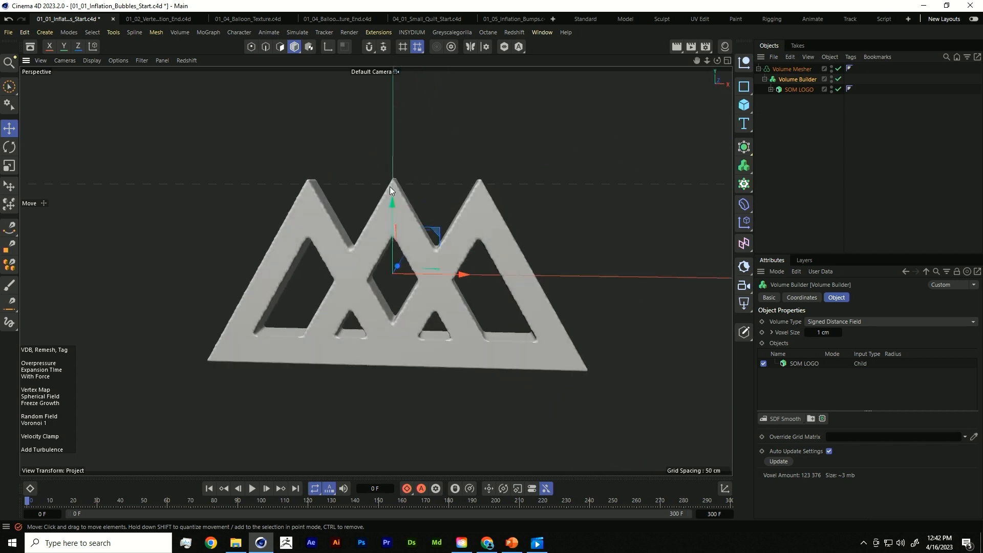
{"action": "right_click_drag", "start_coordinate": [389, 186], "coordinate": [410, 248], "text": "alt"}
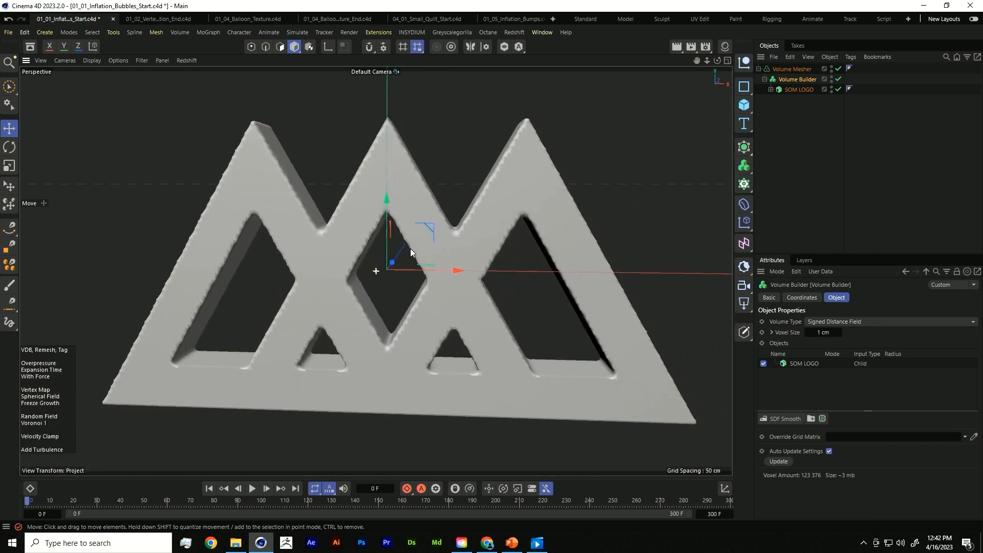
Add an SDF Smooth filter to the Volume Builder, try a lower strength and return it to 100%.
{"action": "left_click", "coordinate": [780, 419]}
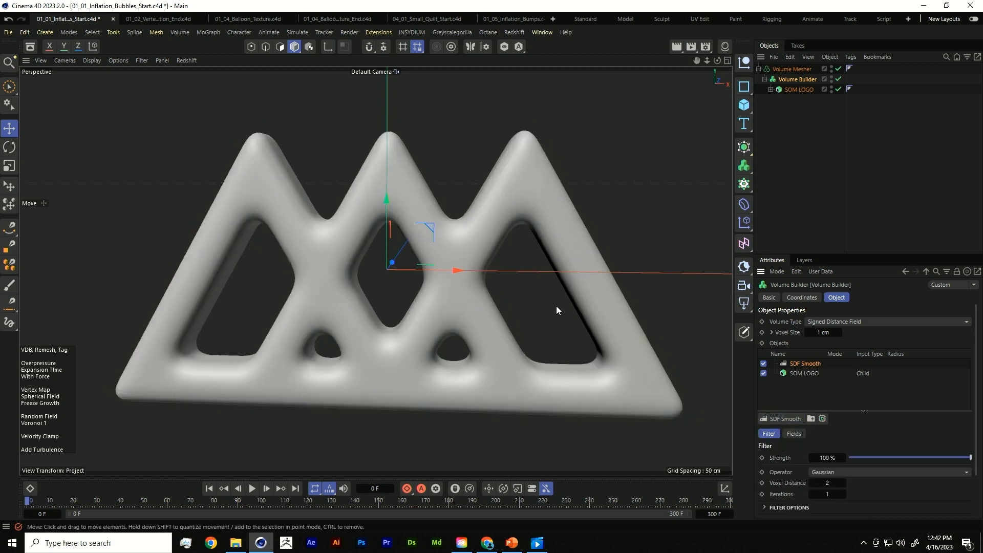
{"action": "left_click_drag", "start_coordinate": [556, 305], "coordinate": [456, 311], "text": "alt"}
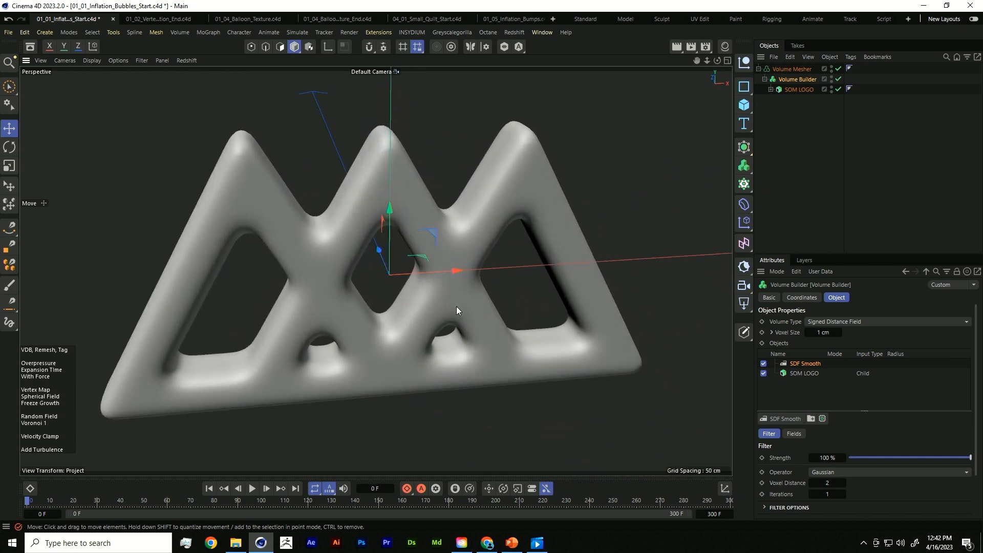
{"action": "left_click_drag", "start_coordinate": [925, 460], "coordinate": [979, 459]}
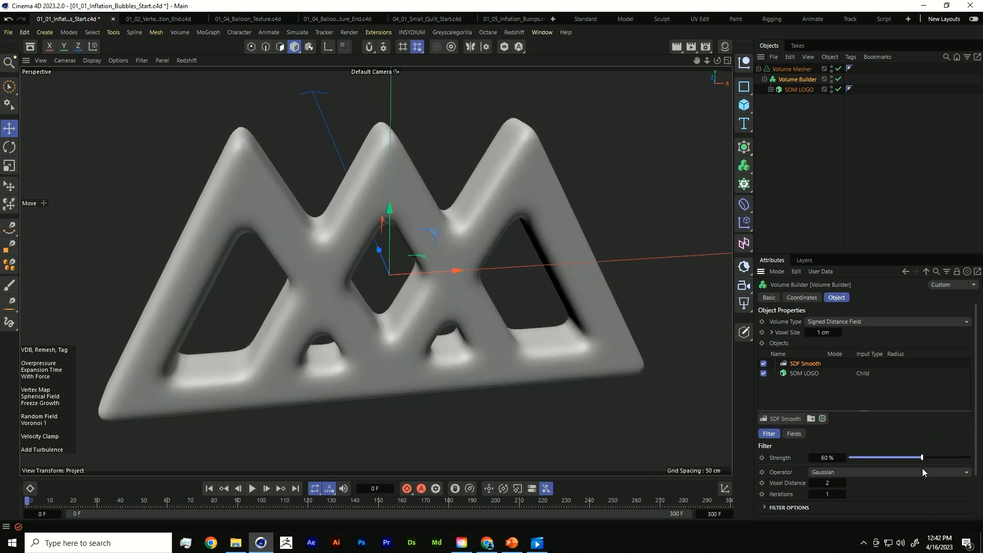
{"action": "left_click_drag", "start_coordinate": [681, 314], "coordinate": [579, 281], "text": "alt"}
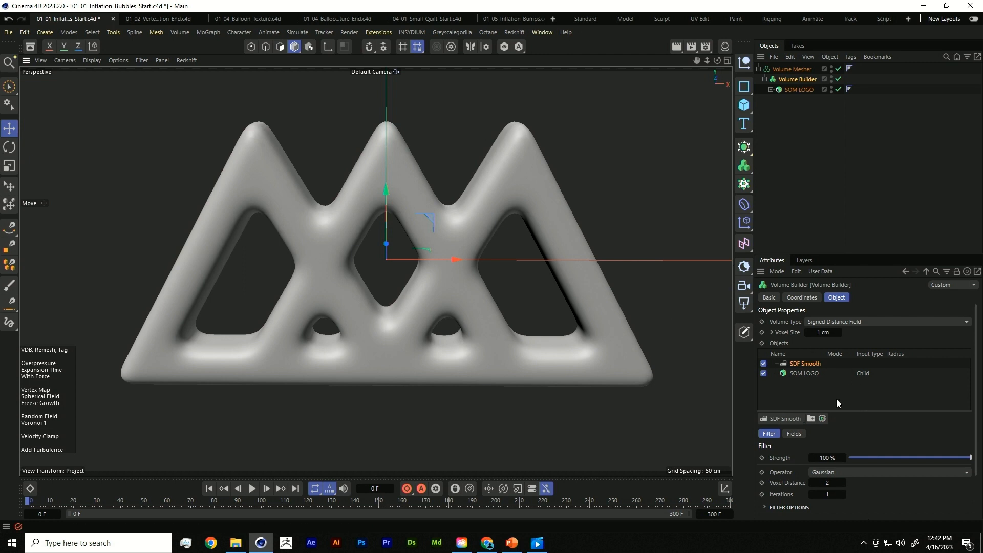
Add an SDF Dilate and Erode filter to the Volume Builder above the SDF Smooth layer.
{"action": "left_click", "coordinate": [795, 419]}
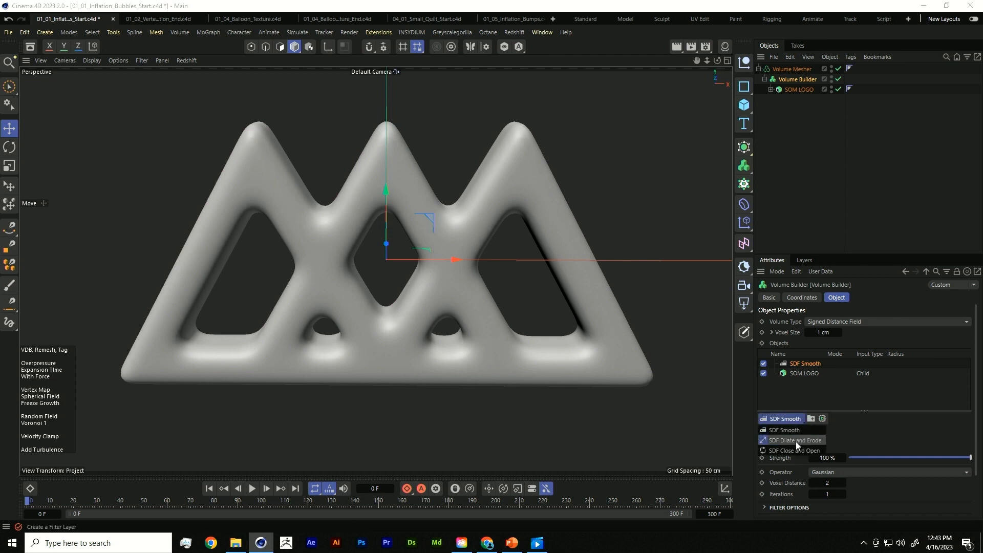
{"action": "left_click", "coordinate": [803, 441]}
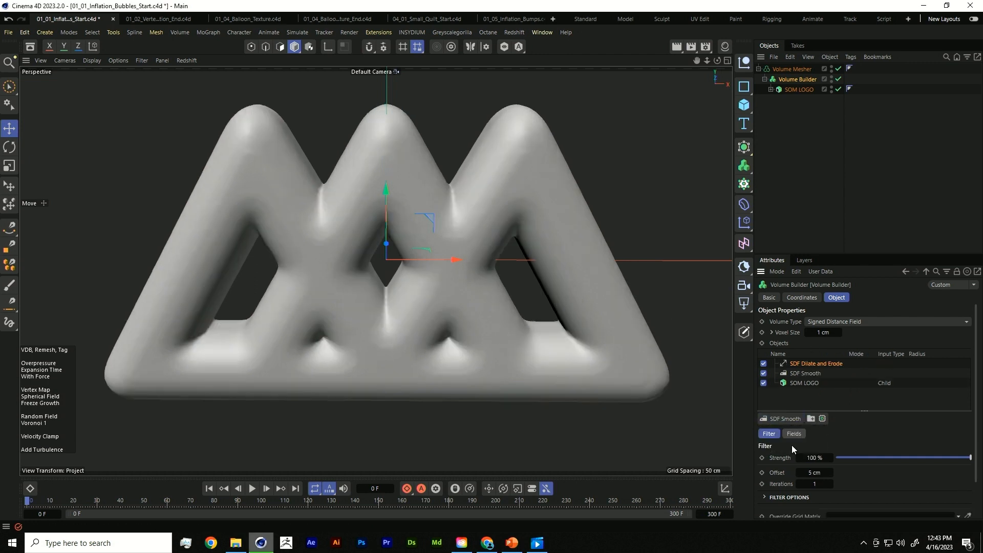
{"action": "left_click_drag", "start_coordinate": [471, 337], "coordinate": [605, 398], "text": "alt"}
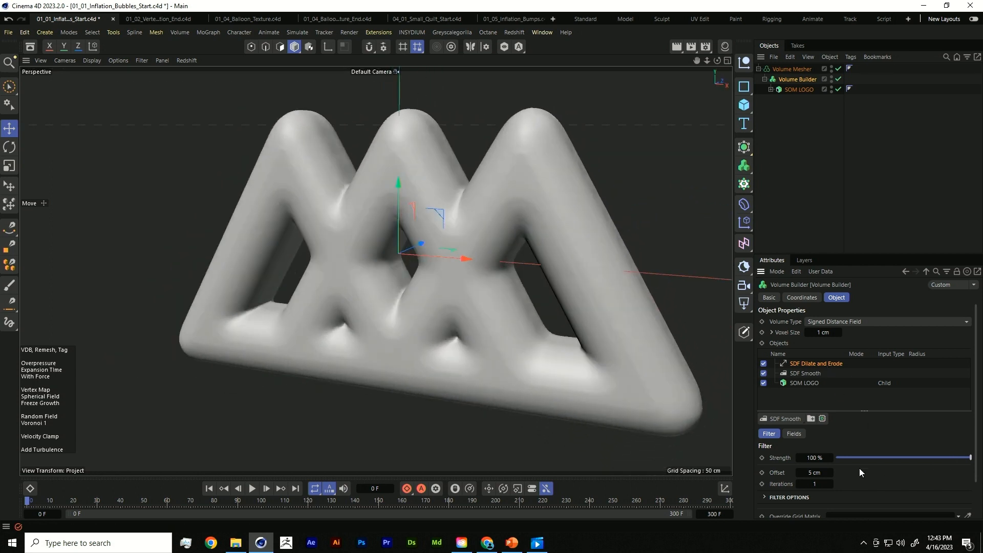
Try SDF Dilate and Erode offsets of 2.5 cm and 0.5 cm, and settle on 1 cm.
{"action": "left_click", "coordinate": [798, 472]}
{"action": "mouse_move", "coordinate": [800, 472]}
{"action": "left_mouse_down"}
{"action": "mouse_move", "coordinate": [764, 473]}
{"action": "mouse_move", "coordinate": [802, 475]}
{"action": "mouse_move", "coordinate": [781, 482]}
{"action": "mouse_move", "coordinate": [805, 482]}
{"action": "mouse_move", "coordinate": [795, 484]}
{"action": "left_mouse_up"}
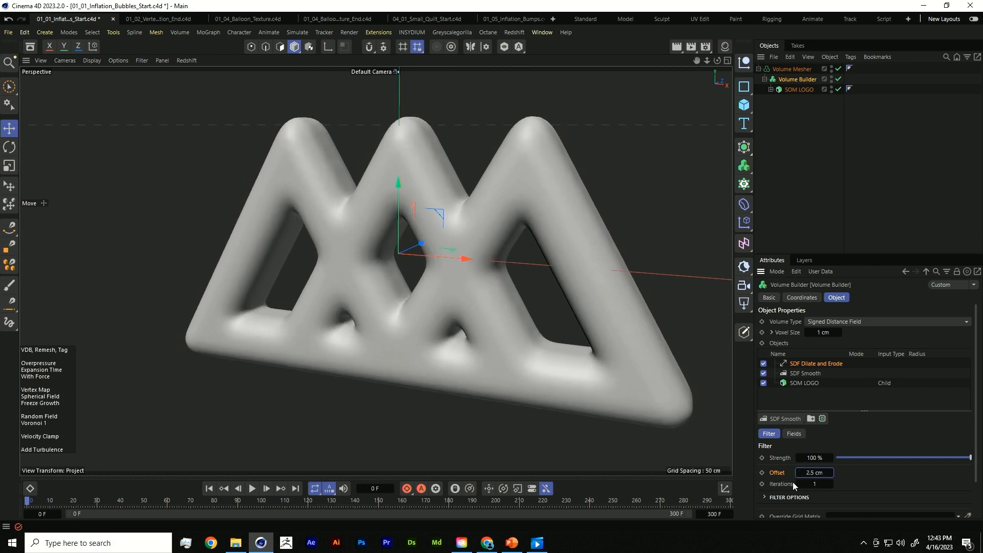
{"action": "double_click", "coordinate": [814, 472]}
{"action": "key", "text": "BackSpace"}
{"action": "type", "text": "0.5"}
{"action": "key", "text": "Return"}
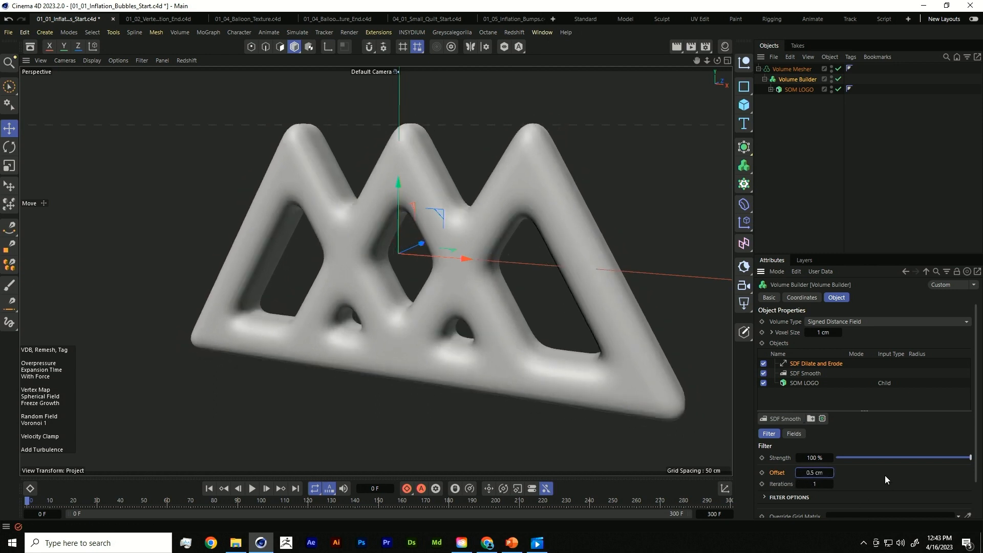
{"action": "type", "text": "1"}
{"action": "key", "text": "Return"}
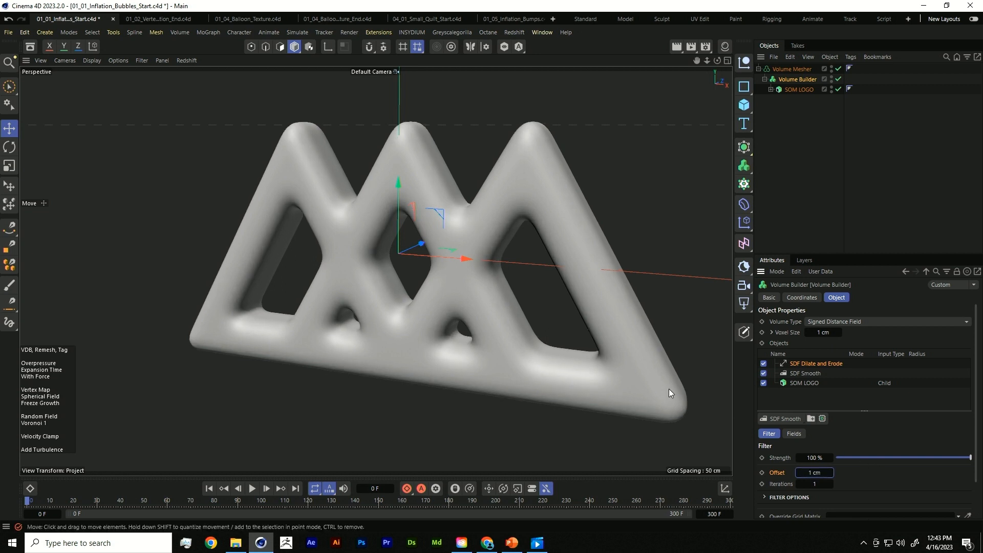
{"action": "left_click_drag", "start_coordinate": [668, 388], "coordinate": [584, 367], "text": "alt"}
Try the SDF Smooth layer above SDF Dilate and Erode, and move it back below to compare the filter orders.
{"action": "left_click", "coordinate": [809, 374]}
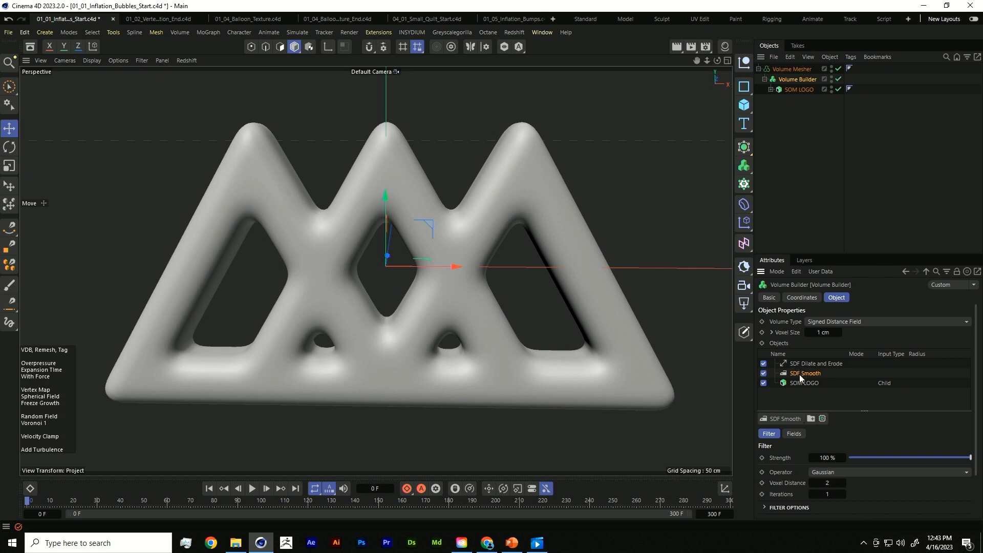
{"action": "mouse_move", "coordinate": [800, 374]}
{"action": "left_mouse_down"}
{"action": "mouse_move", "coordinate": [801, 358]}
{"action": "mouse_move", "coordinate": [801, 378]}
{"action": "mouse_move", "coordinate": [806, 368]}
{"action": "left_mouse_up"}
{"action": "left_click", "coordinate": [805, 373]}
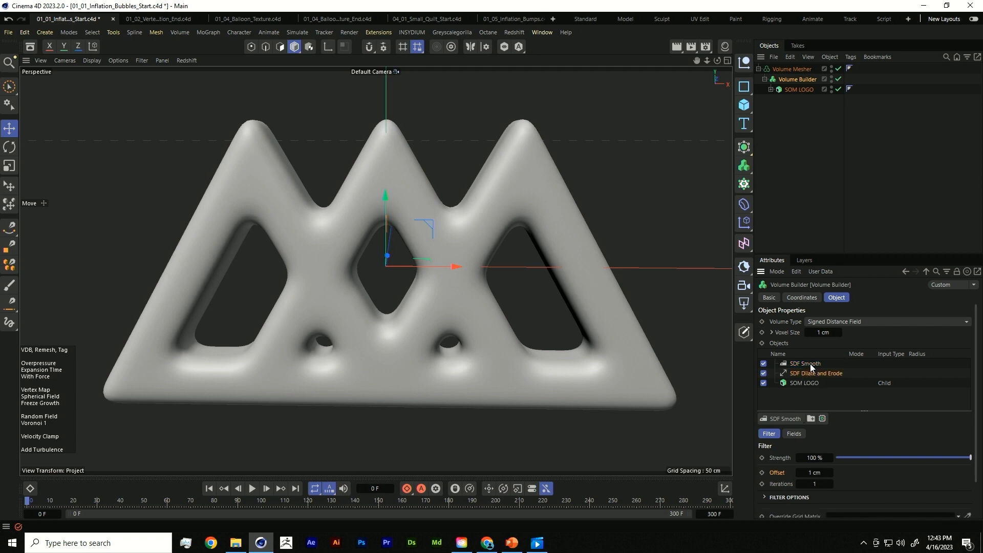
{"action": "left_click", "coordinate": [811, 365]}
{"action": "left_click_drag", "start_coordinate": [809, 364], "coordinate": [810, 374]}
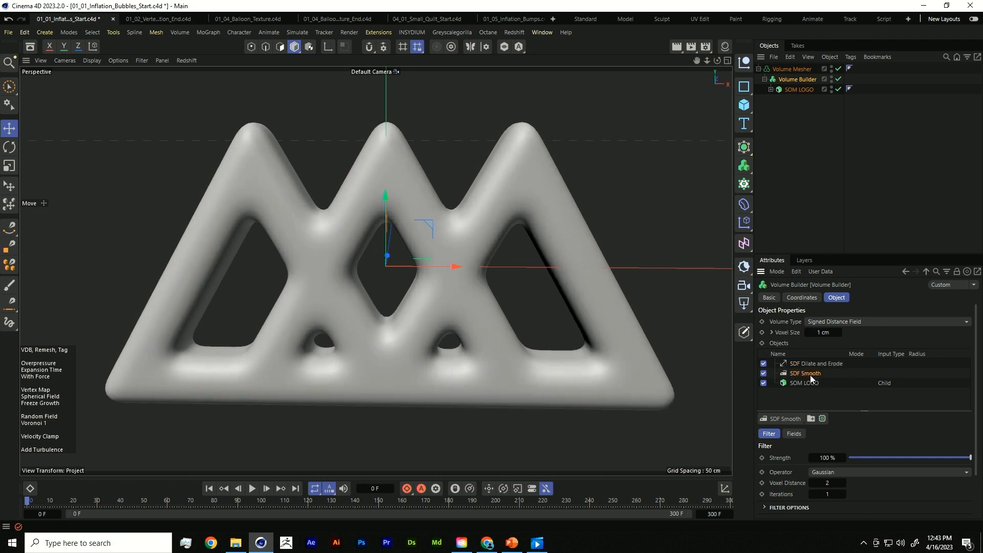
Move the SDF Dilate and Erode layer below SDF Smooth in the Volume Builder's object list.
{"action": "left_click", "coordinate": [807, 364]}
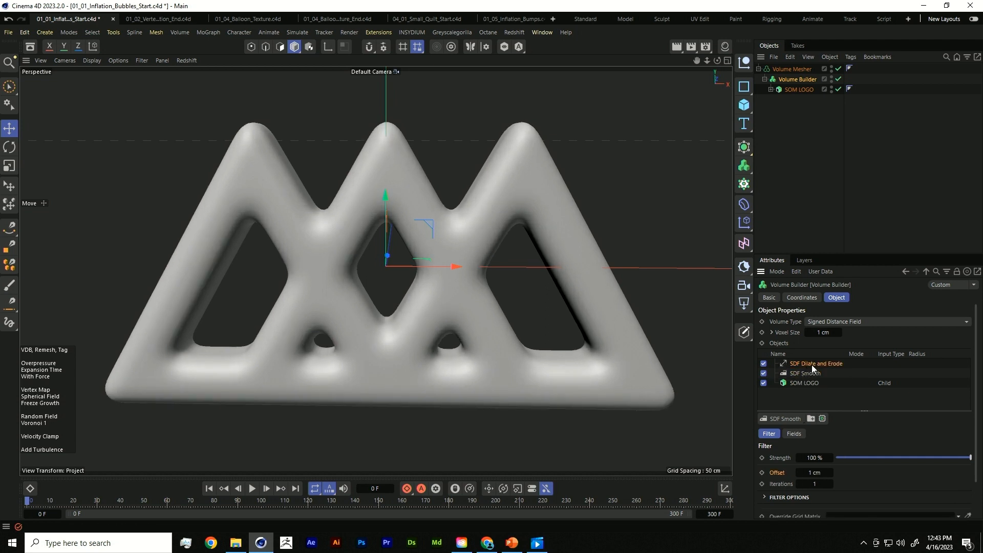
{"action": "left_click_drag", "start_coordinate": [812, 364], "coordinate": [810, 376]}
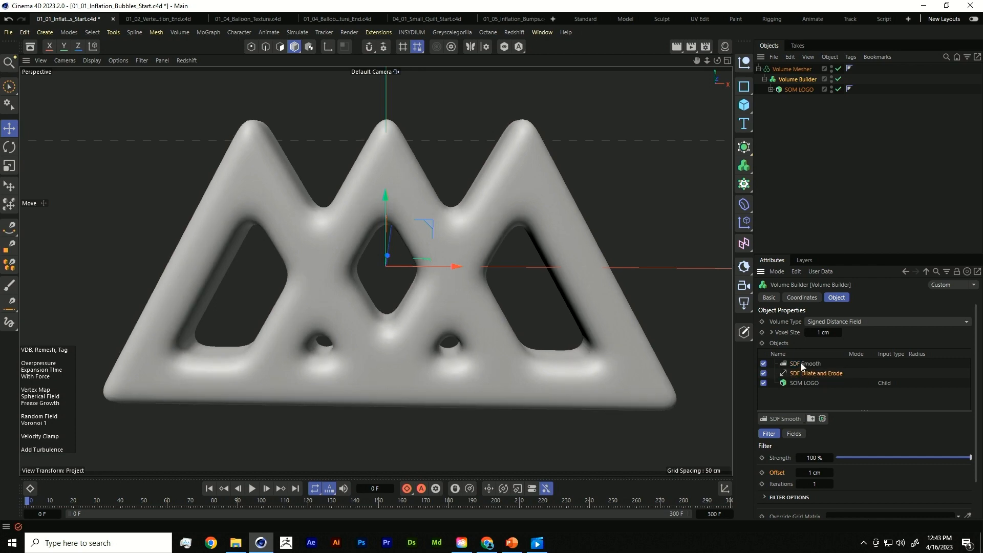
{"action": "left_click_drag", "start_coordinate": [582, 283], "coordinate": [525, 284], "text": "alt"}
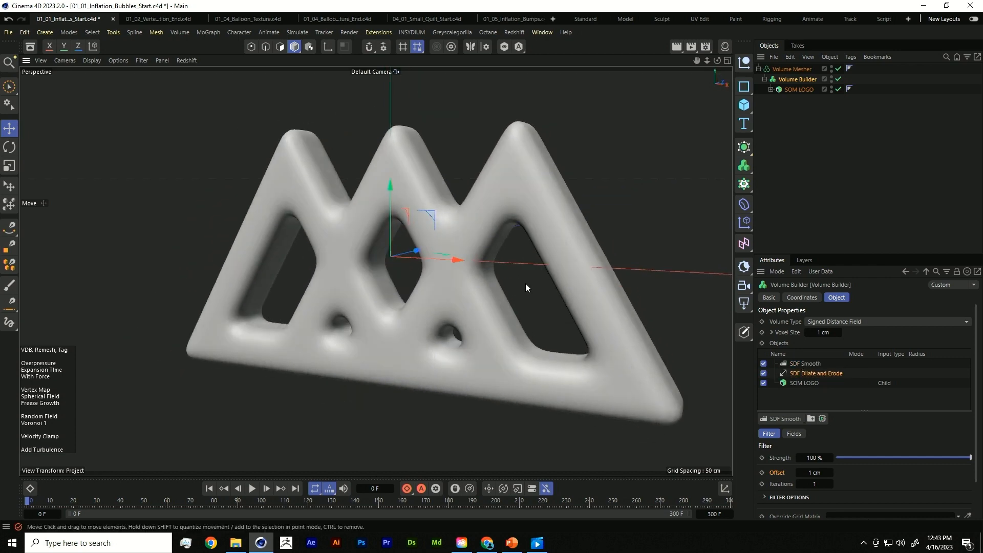
Display the logo with Gouraud Shading (Lines) and inspect its polygon mesh from the front.
{"action": "key", "text": "n"}
{"action": "key", "text": "b"}
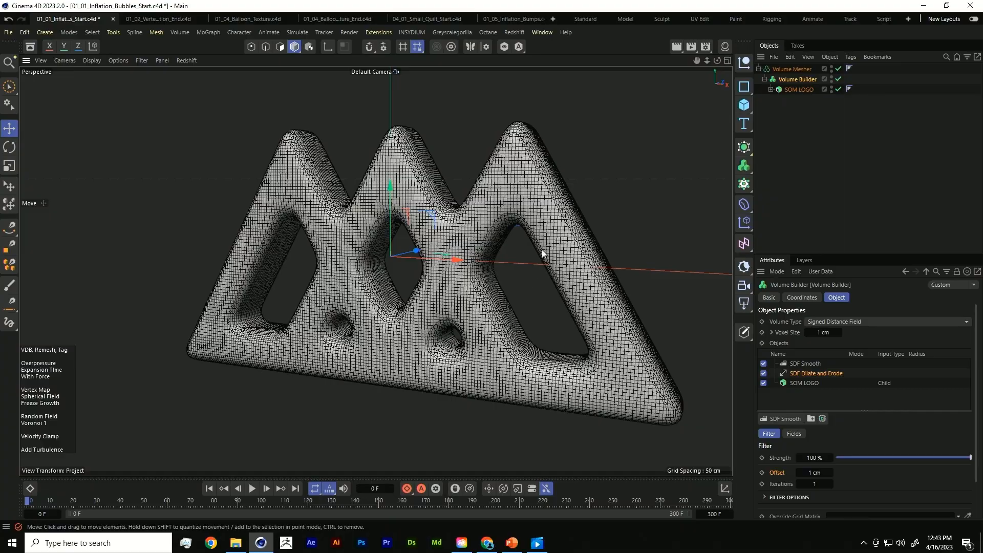
{"action": "right_click_drag", "start_coordinate": [582, 199], "coordinate": [460, 255], "text": "alt"}
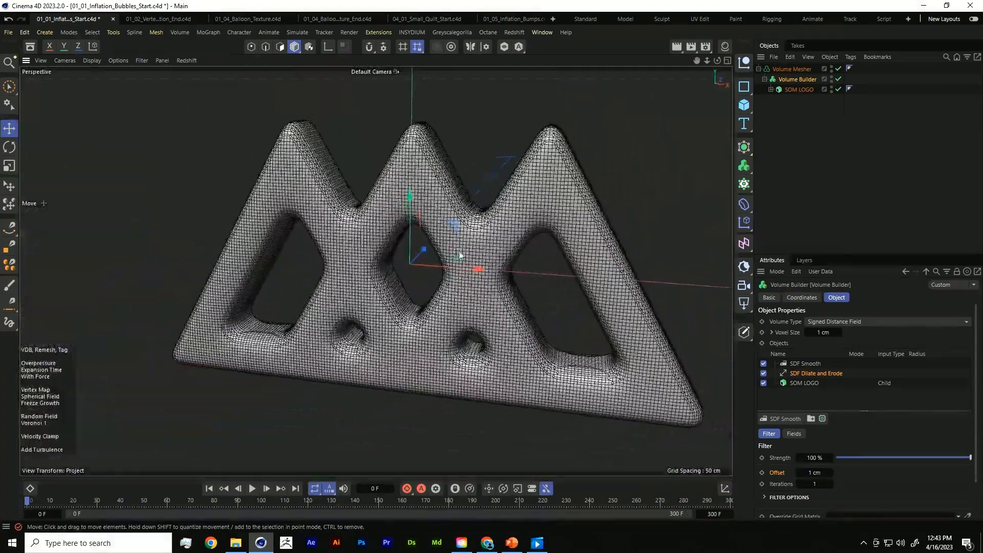
{"action": "left_click_drag", "start_coordinate": [459, 255], "coordinate": [472, 239], "text": "alt"}
{"action": "middle_click_drag", "start_coordinate": [472, 240], "coordinate": [453, 250], "text": "alt"}
{"action": "right_click_drag", "start_coordinate": [453, 249], "coordinate": [466, 247], "text": "alt"}
{"action": "middle_click_drag", "start_coordinate": [510, 249], "coordinate": [517, 239], "text": "alt"}
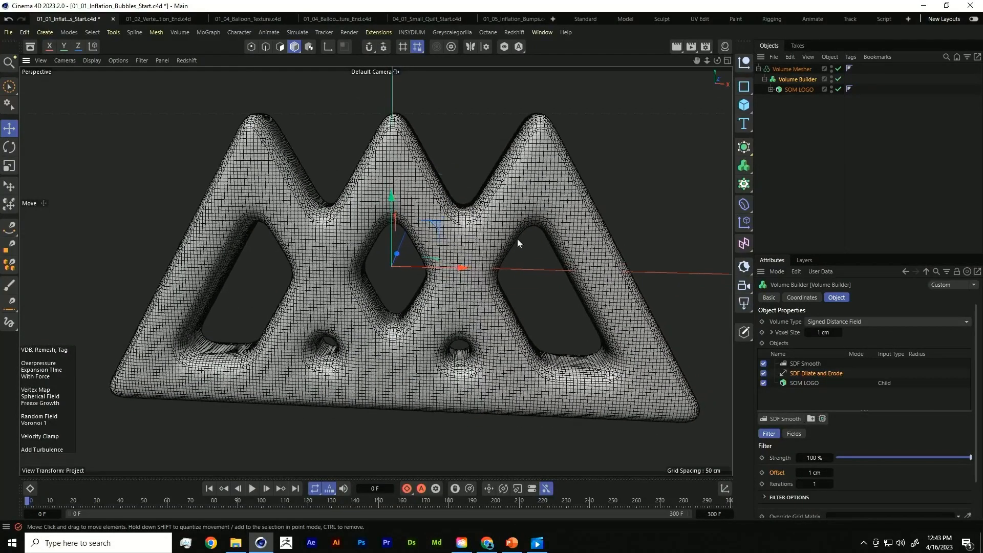
Add a Remesh generator and make the Volume Mesher its child.
{"action": "left_click", "coordinate": [784, 130]}
{"action": "left_click", "coordinate": [744, 147]}
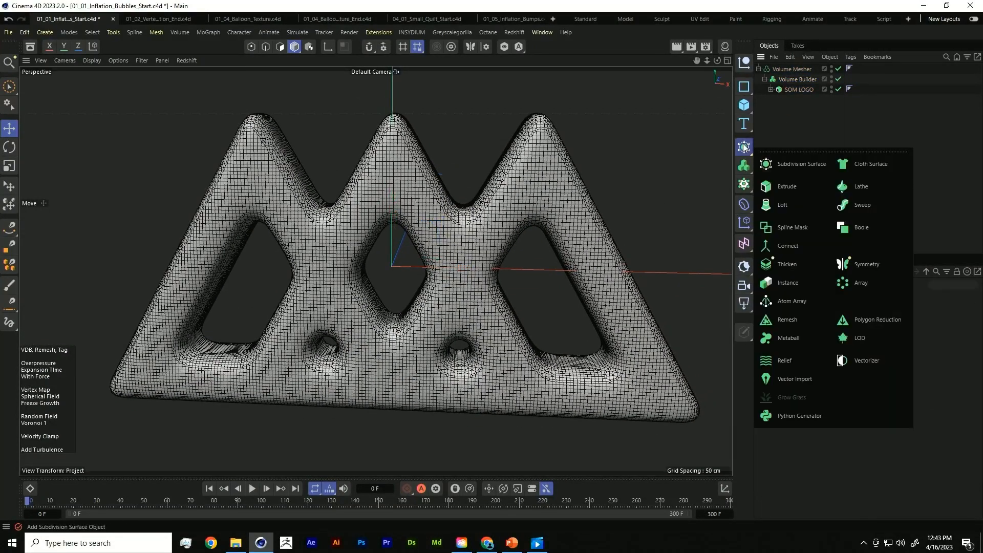
{"action": "left_click", "coordinate": [806, 318]}
{"action": "left_click", "coordinate": [782, 80]}
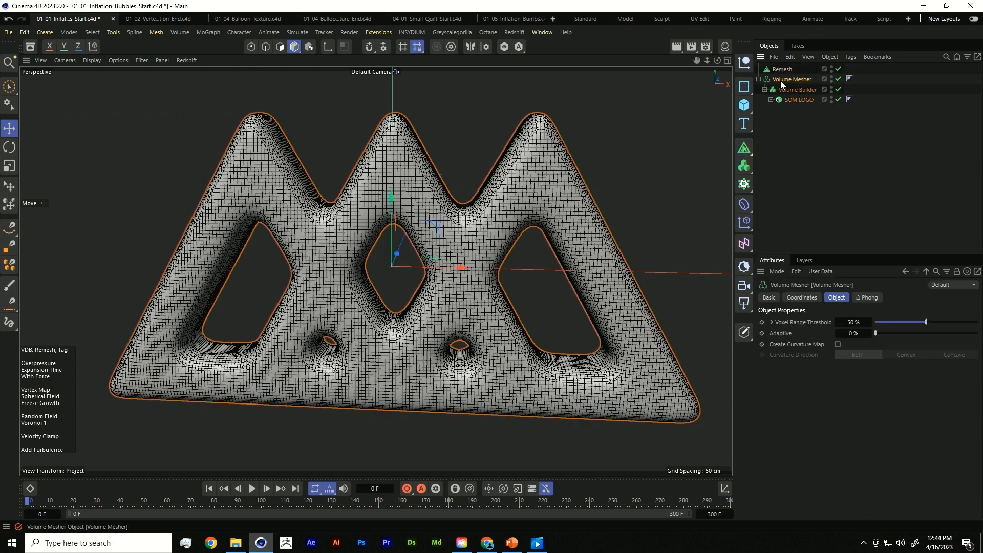
{"action": "left_click_drag", "start_coordinate": [787, 73], "coordinate": [786, 69]}
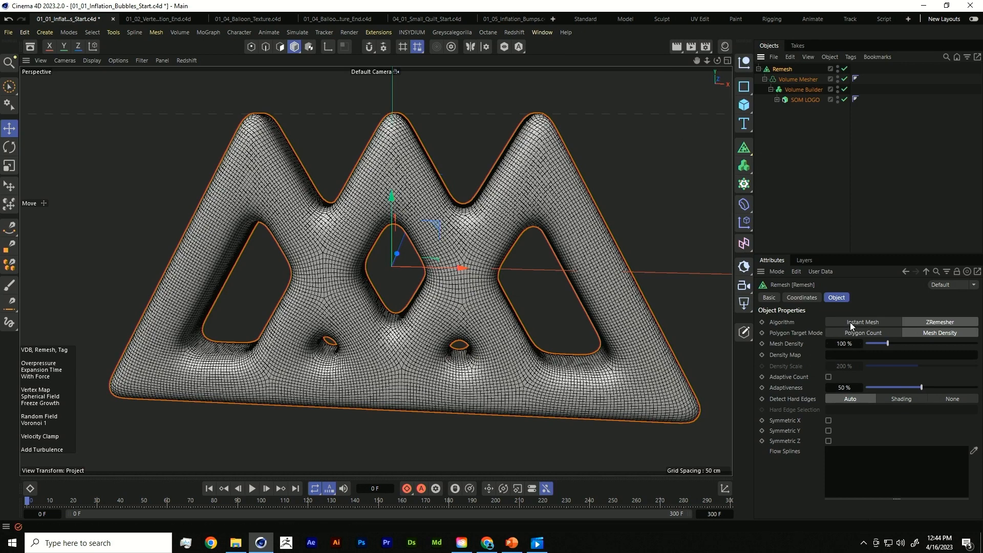
Try Remesh mesh densities of 50 %, 150 % and 110 % to compare the polygon detail.
{"action": "double_click", "coordinate": [854, 344]}
{"action": "type", "text": "50"}
{"action": "key", "text": "Return"}
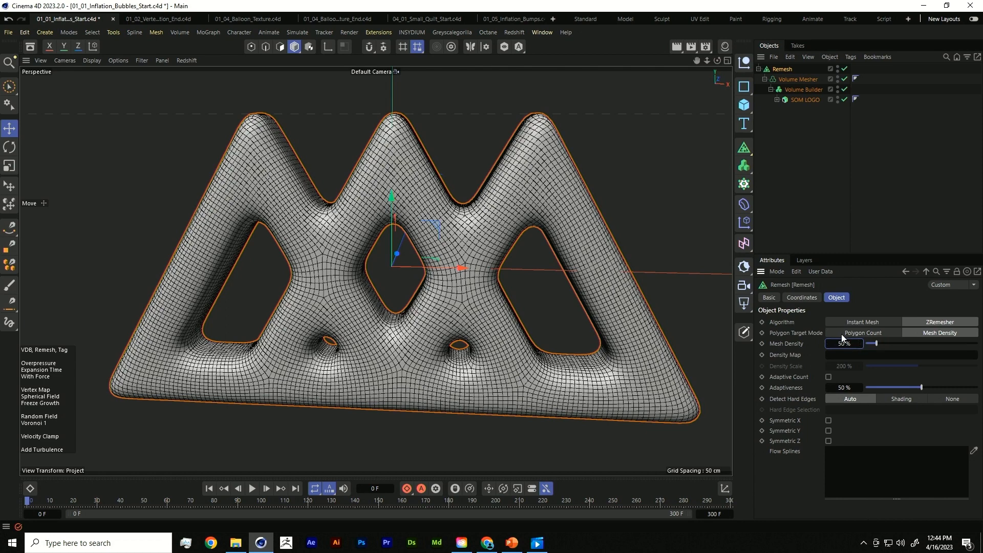
{"action": "left_click", "coordinate": [850, 343]}
{"action": "type", "text": "150"}
{"action": "key", "text": "Return"}
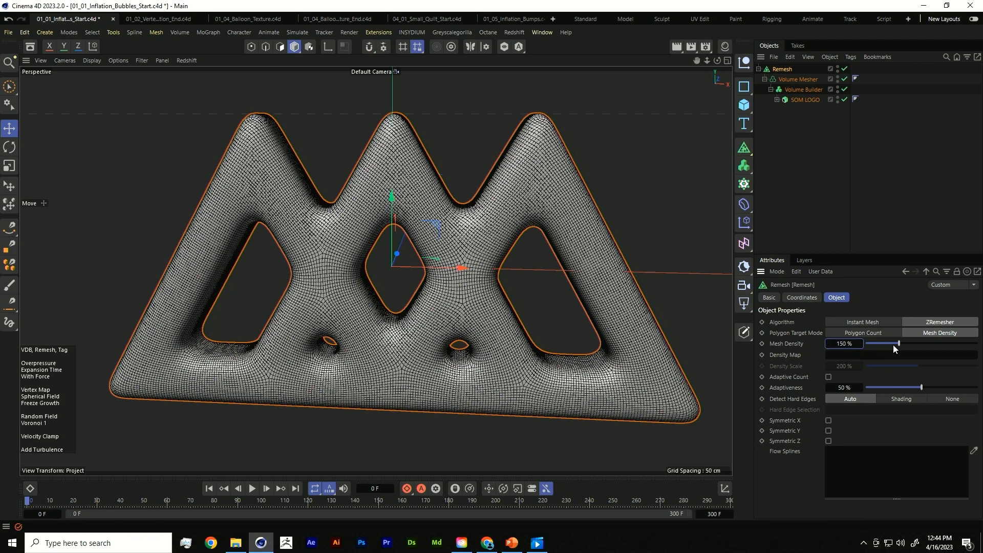
{"action": "left_click", "coordinate": [849, 345]}
{"action": "type", "text": "110"}
{"action": "key", "text": "Return"}
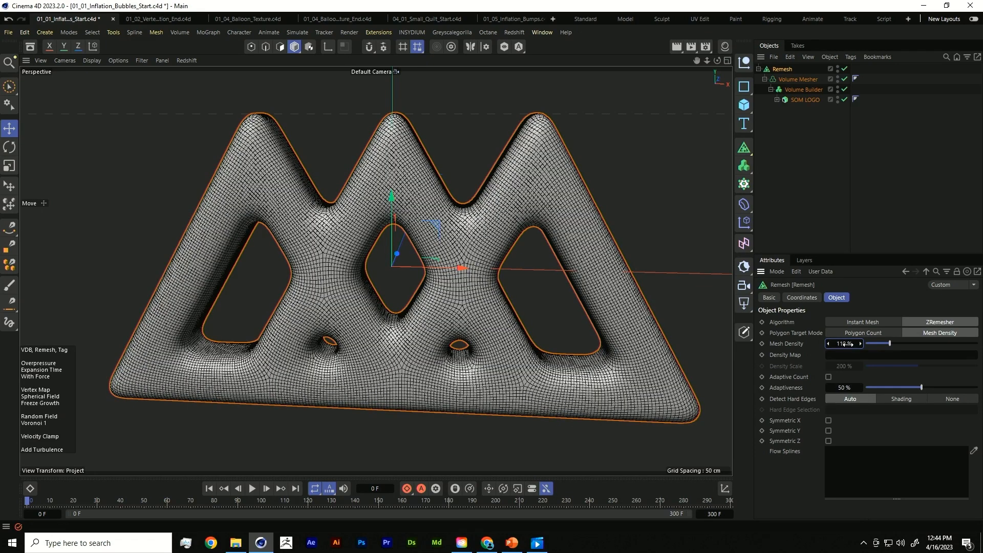
Set the Remesh mesh density to 60 % and enable Symmetric Z, checking the mesh from several angles.
{"action": "double_click", "coordinate": [846, 344]}
{"action": "type", "text": "60"}
{"action": "key", "text": "Return"}
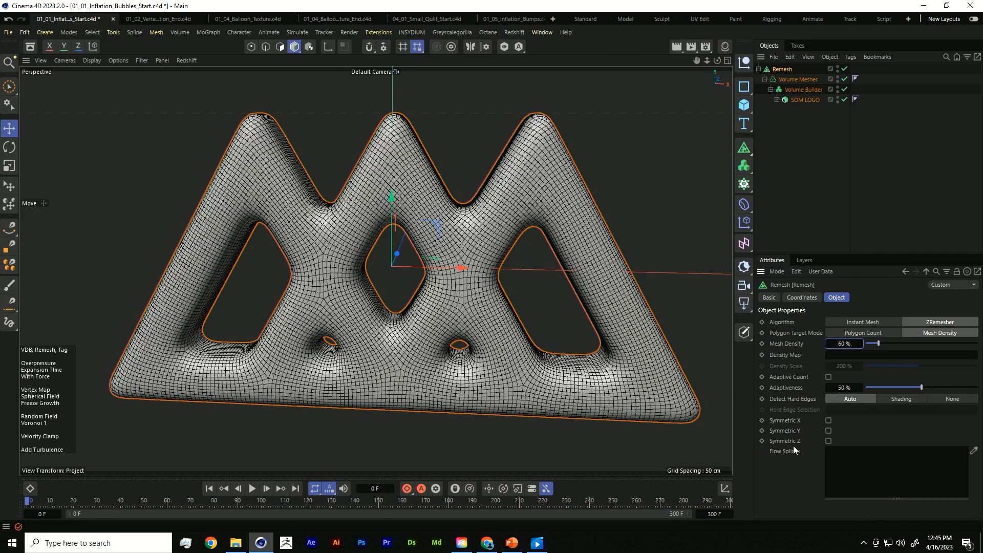
{"action": "left_click_drag", "start_coordinate": [566, 226], "coordinate": [504, 249], "text": "alt"}
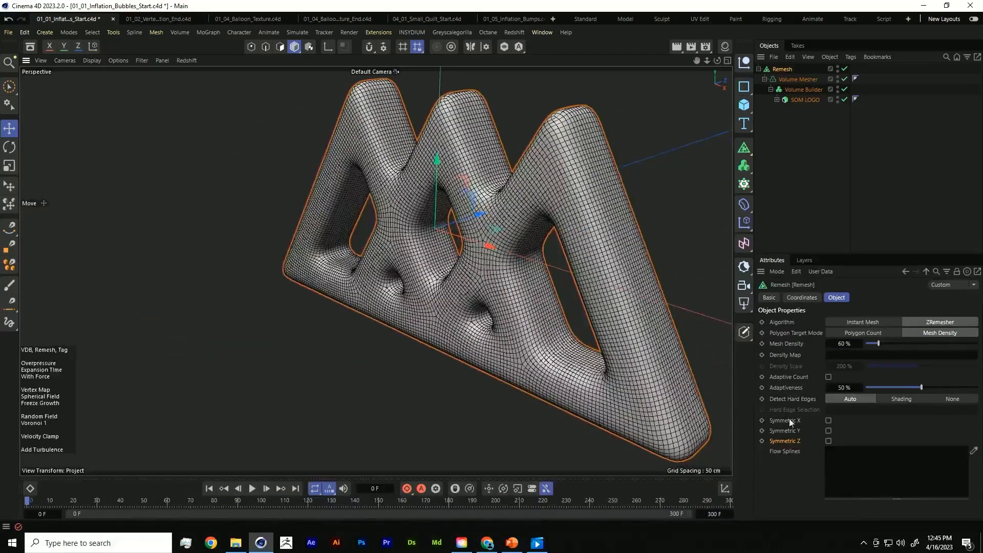
{"action": "left_click", "coordinate": [829, 441]}
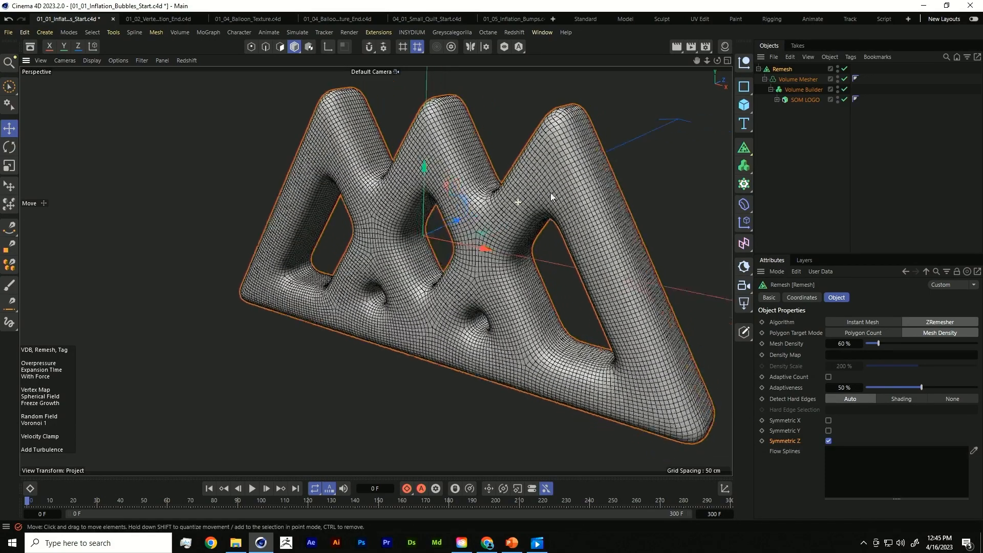
{"action": "left_click_drag", "start_coordinate": [514, 205], "coordinate": [520, 171], "text": "alt"}
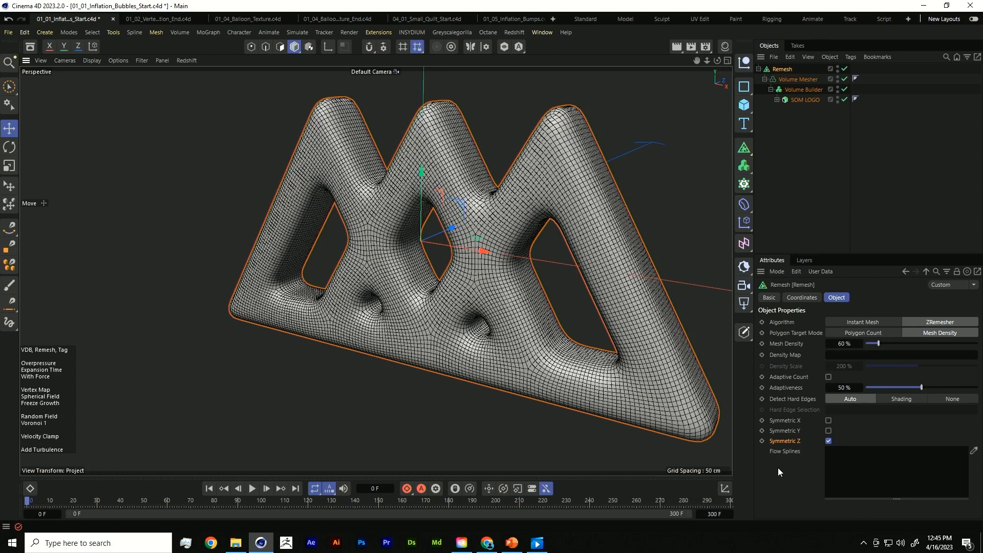
{"action": "left_click_drag", "start_coordinate": [629, 343], "coordinate": [608, 259], "text": "alt"}
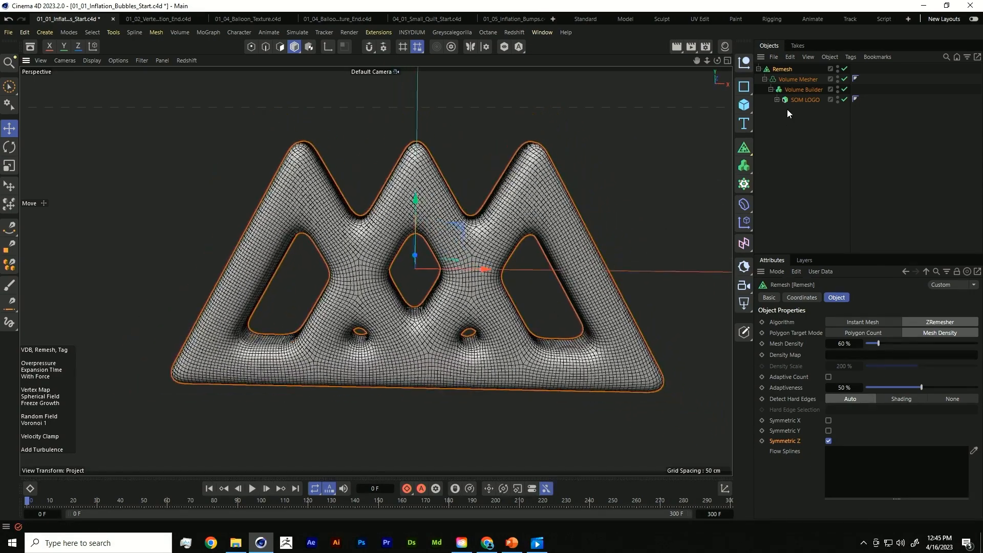
Display the logo in Gouraud Shading without lines and add a Balloon simulation tag to the Remesh object.
{"action": "key", "text": "n"}
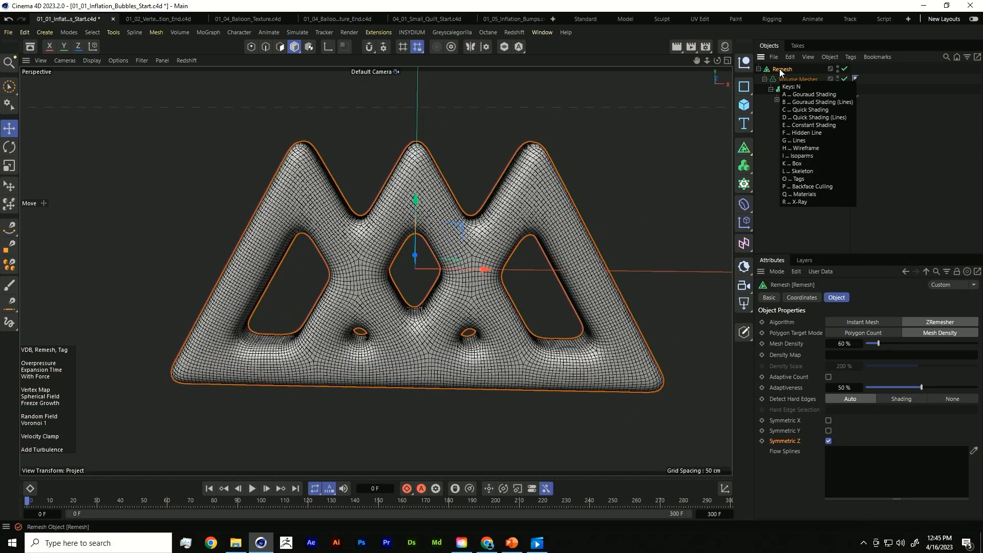
{"action": "key", "text": "a"}
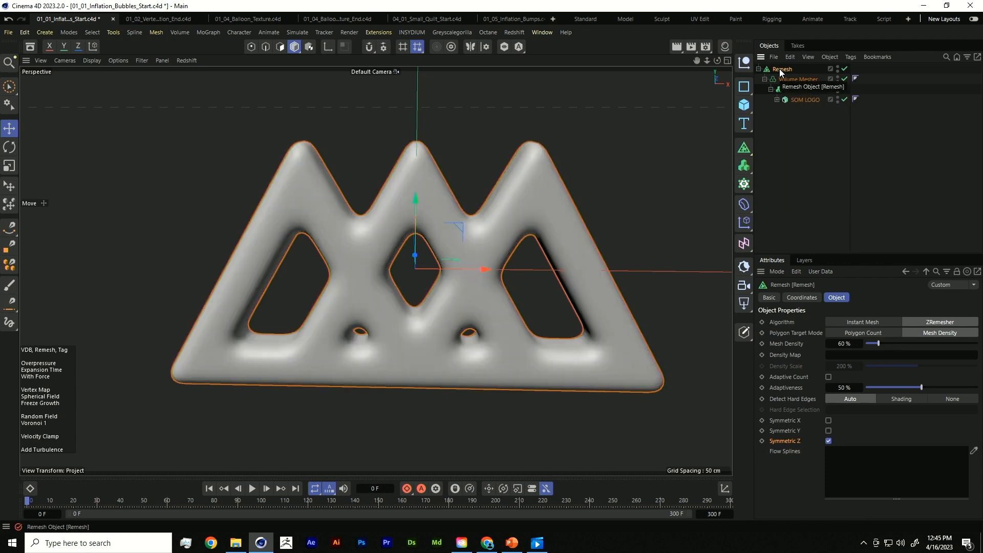
{"action": "right_click", "coordinate": [781, 71]}
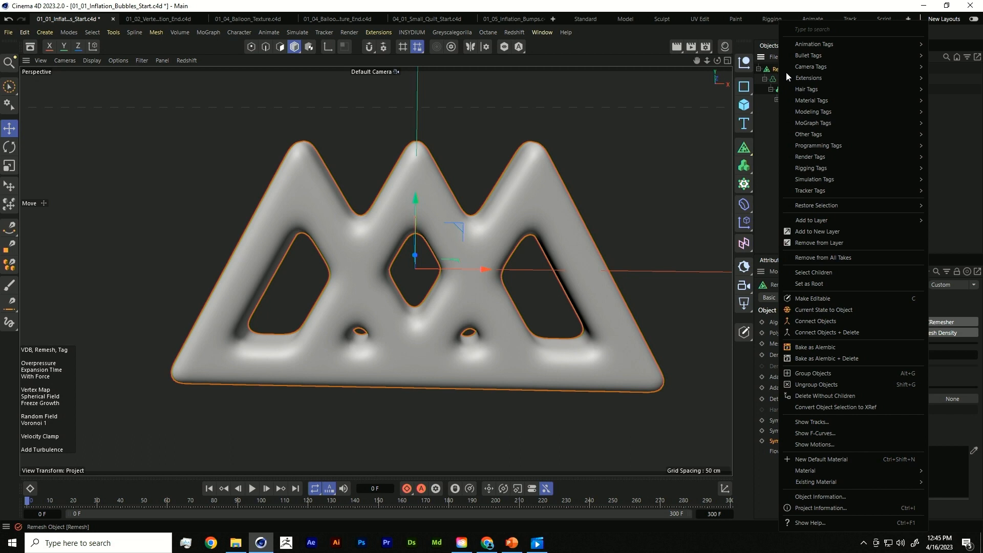
{"action": "mouse_move", "coordinate": [876, 181]}
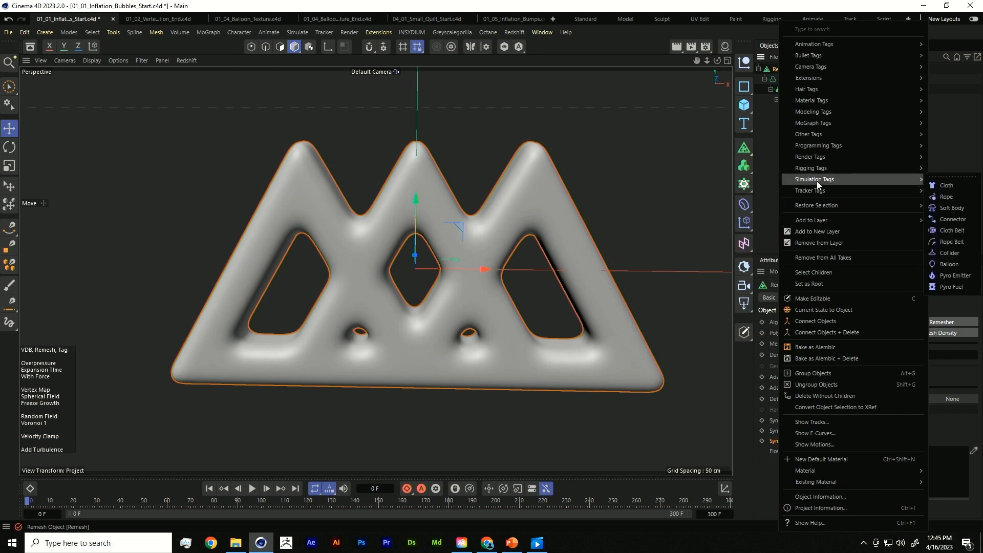
{"action": "mouse_move", "coordinate": [857, 193]}
{"action": "mouse_move", "coordinate": [834, 180]}
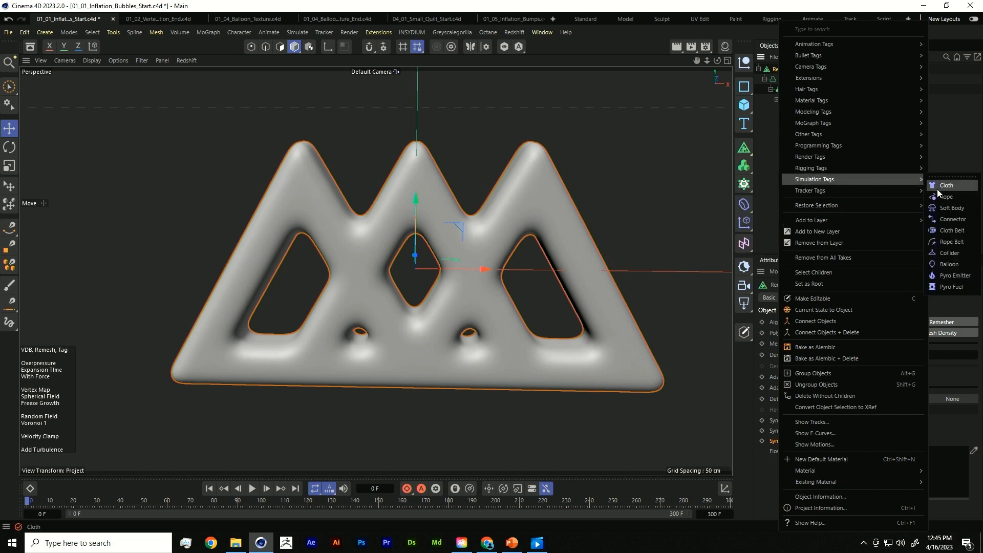
{"action": "left_click", "coordinate": [950, 263]}
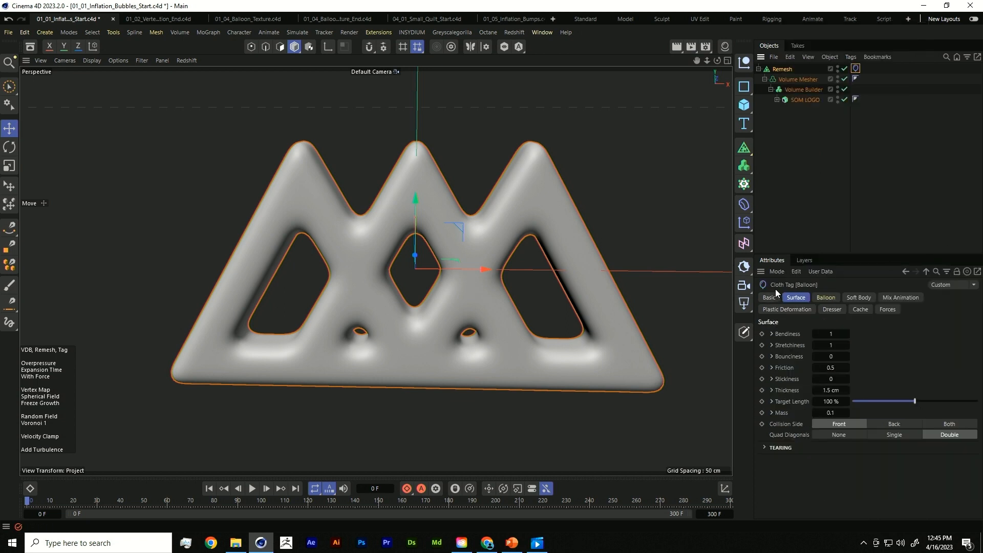
Show the tag's Balloon settings, test-play the simulation and return to the first frame.
{"action": "left_click", "coordinate": [820, 299]}
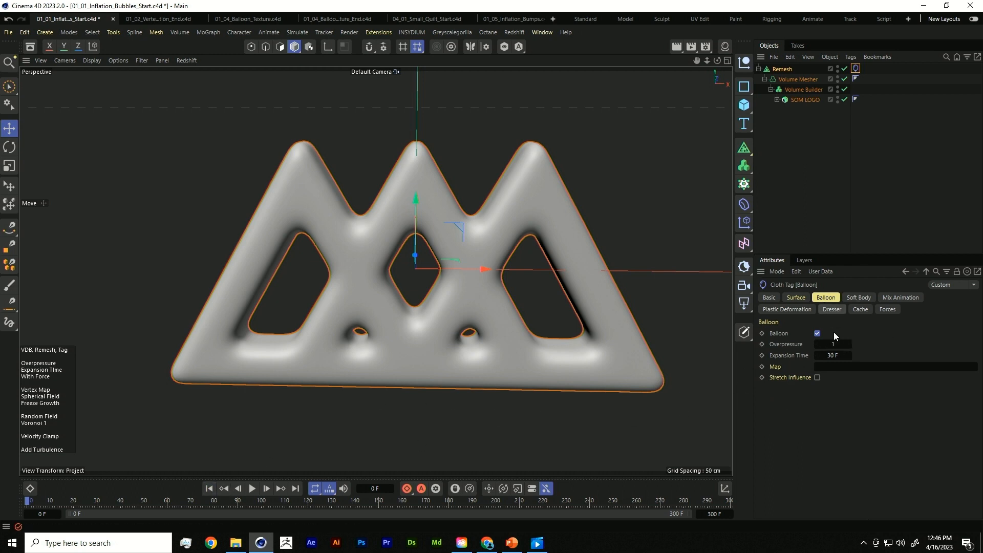
{"action": "left_click", "coordinate": [252, 489]}
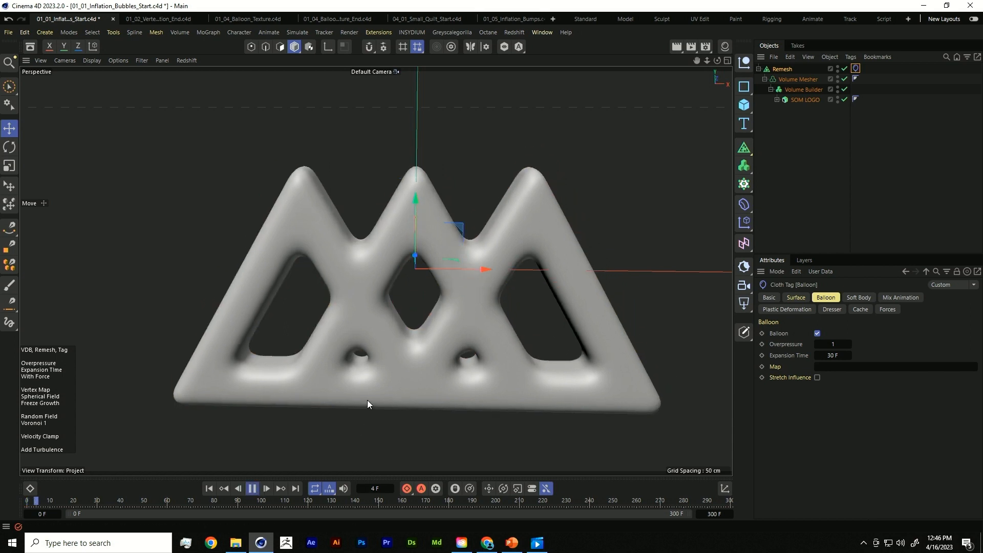
{"action": "left_click", "coordinate": [252, 488]}
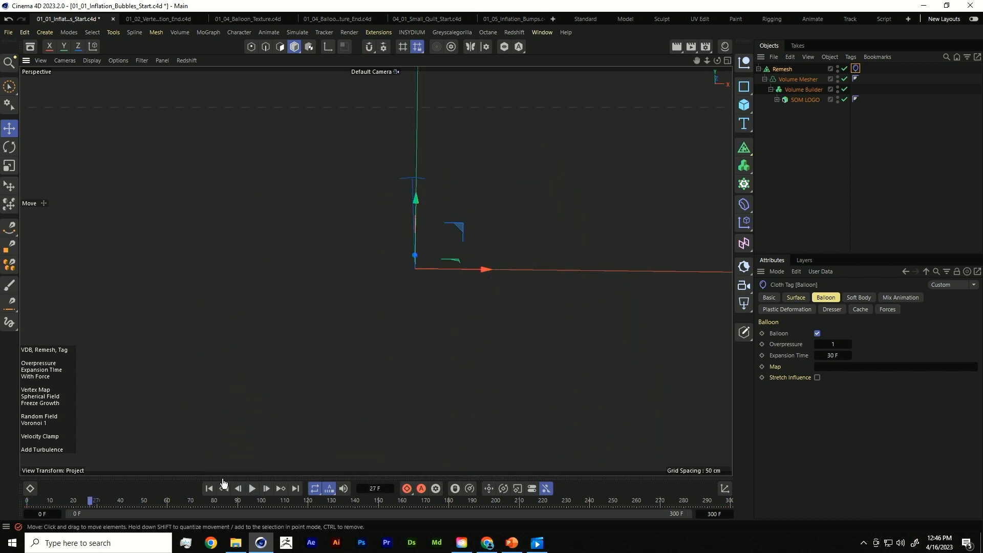
{"action": "left_click", "coordinate": [209, 489]}
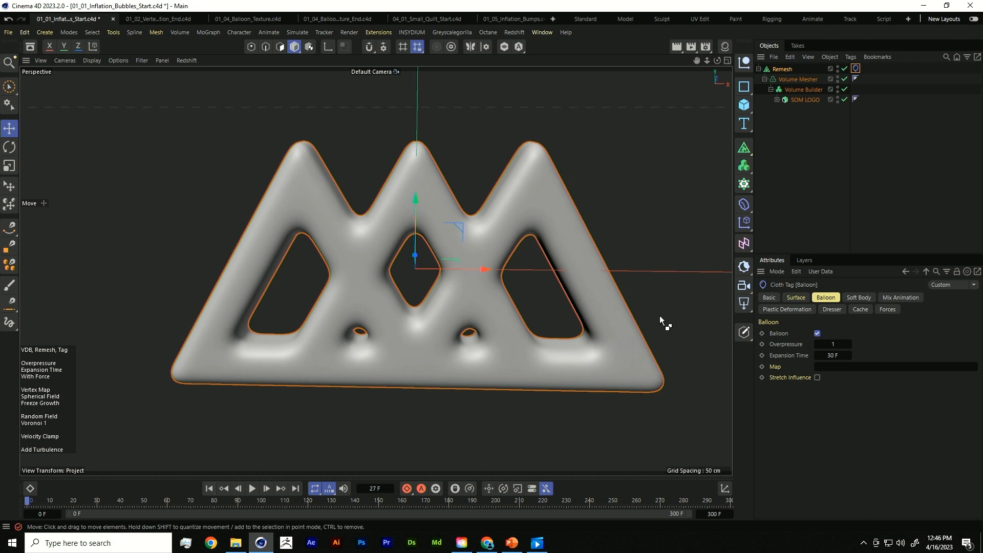
Set the gravity to 0 cm in the project's simulation scene settings.
{"action": "key", "text": "ctrl+d"}
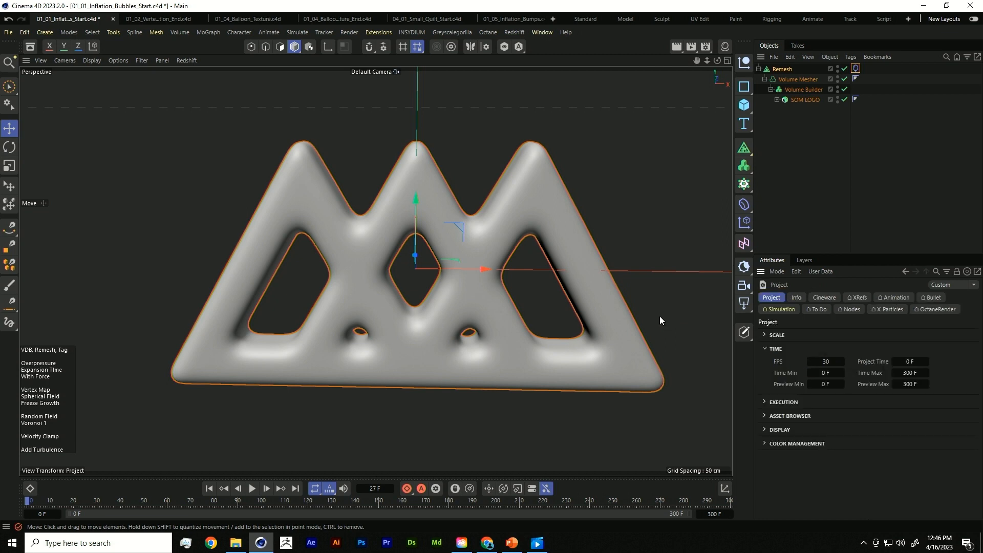
{"action": "left_click", "coordinate": [777, 309]}
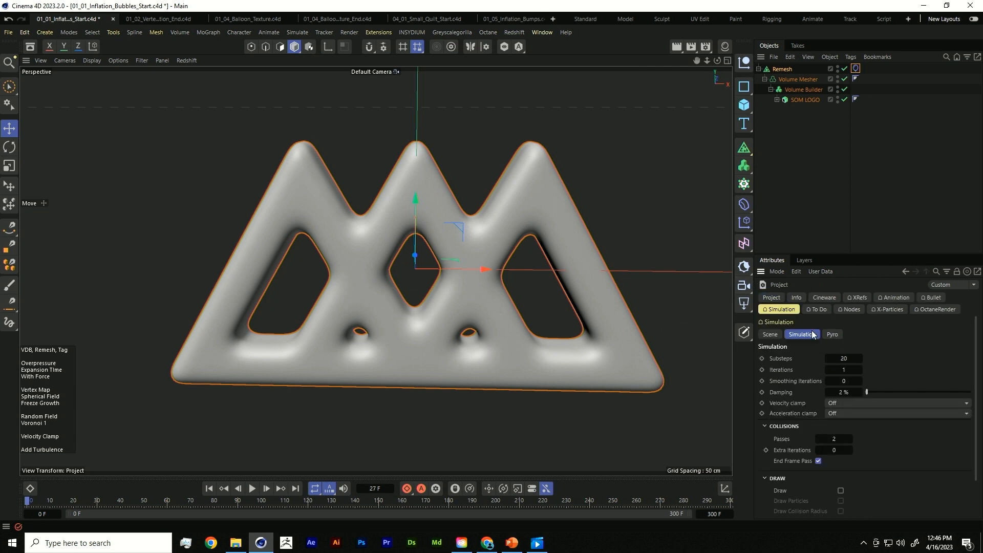
{"action": "left_click", "coordinate": [769, 335]}
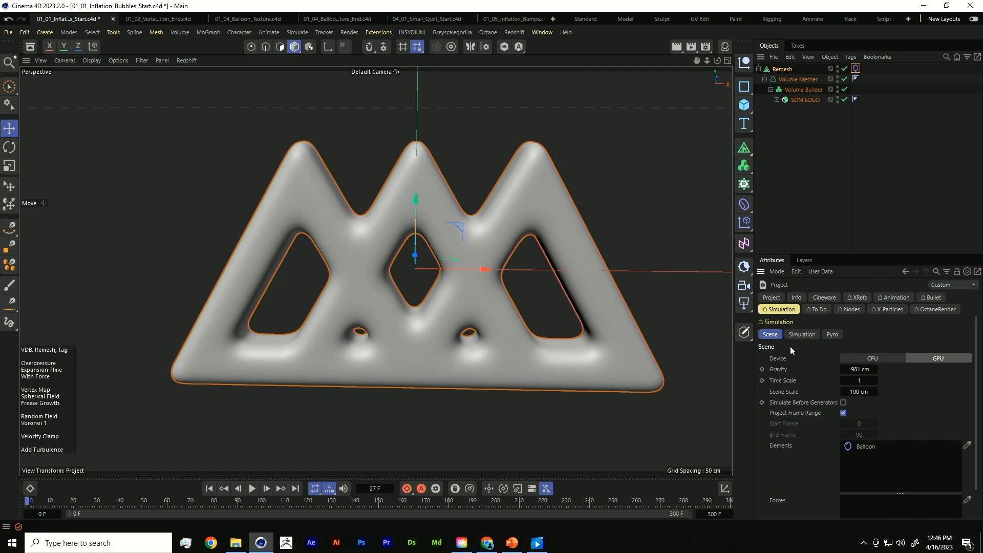
{"action": "left_click", "coordinate": [857, 370]}
{"action": "type", "text": "0"}
{"action": "key", "text": "Return"}
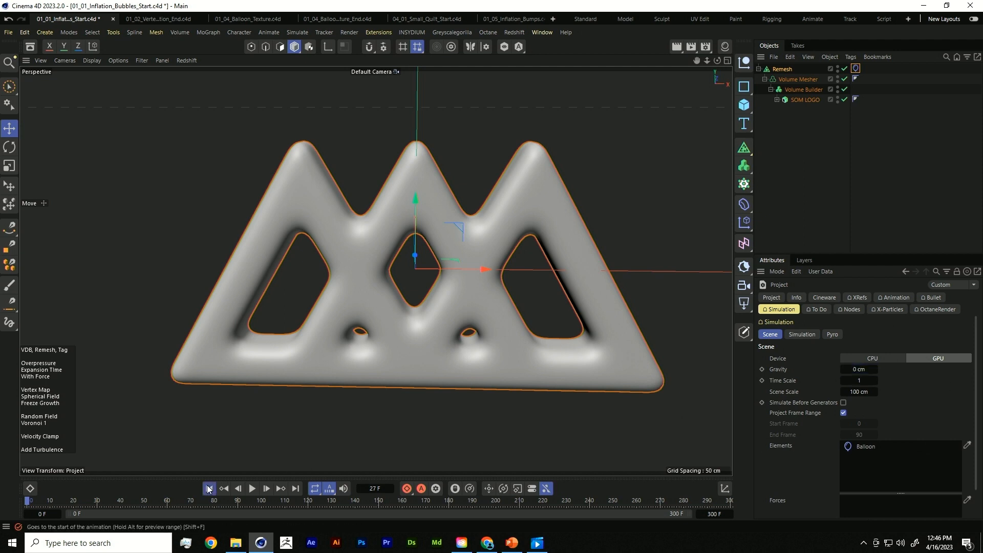
Test-play the simulation without gravity, rewind it, and set the Balloon tag's Overpressure to 3.
{"action": "left_click", "coordinate": [252, 489]}
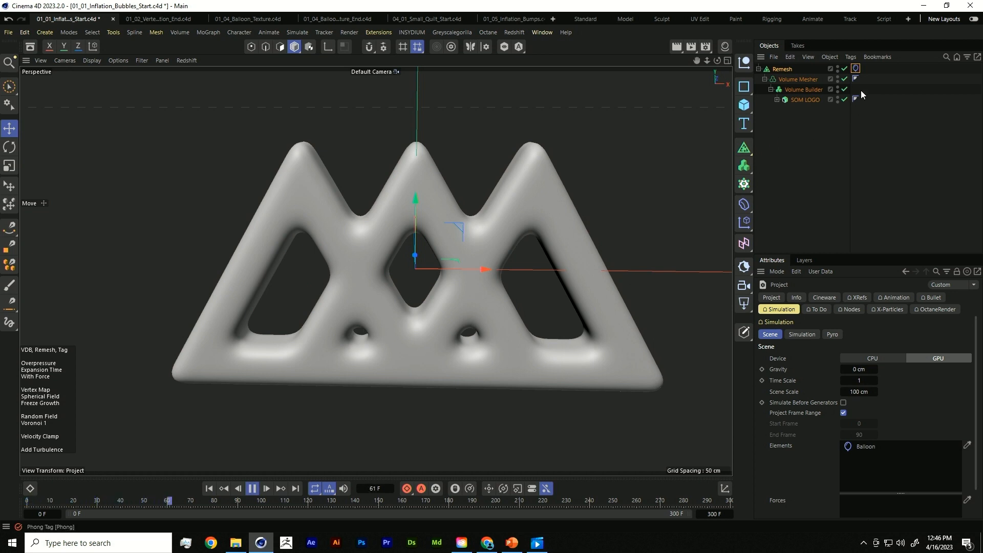
{"action": "left_click", "coordinate": [856, 68]}
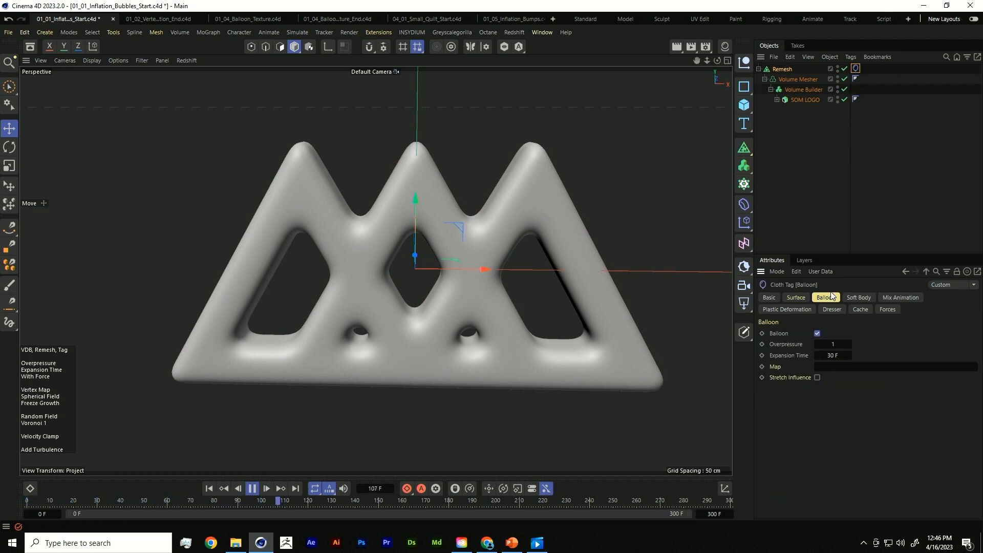
{"action": "left_click", "coordinate": [832, 344]}
{"action": "left_click", "coordinate": [927, 345]}
{"action": "key", "text": "space"}
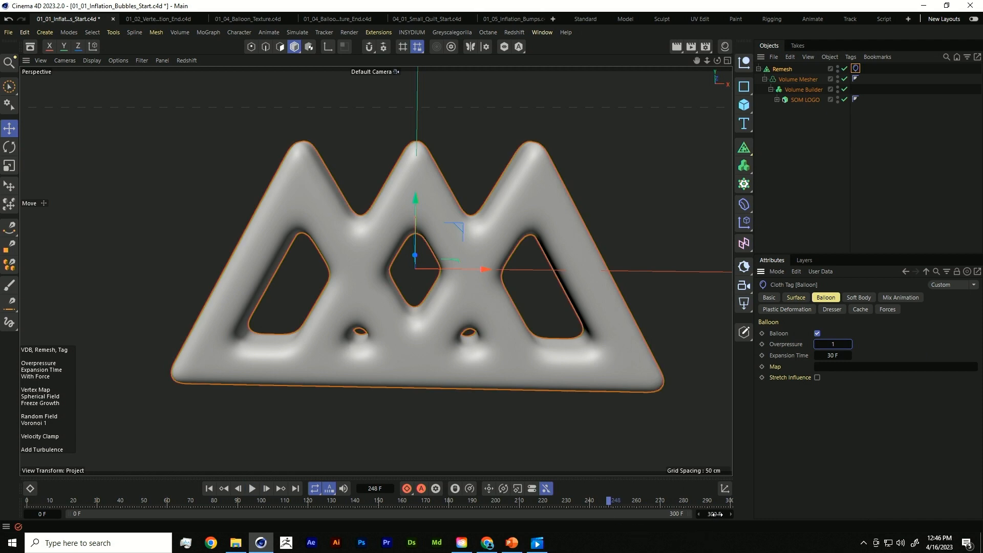
{"action": "left_click", "coordinate": [208, 488]}
{"action": "type", "text": "3"}
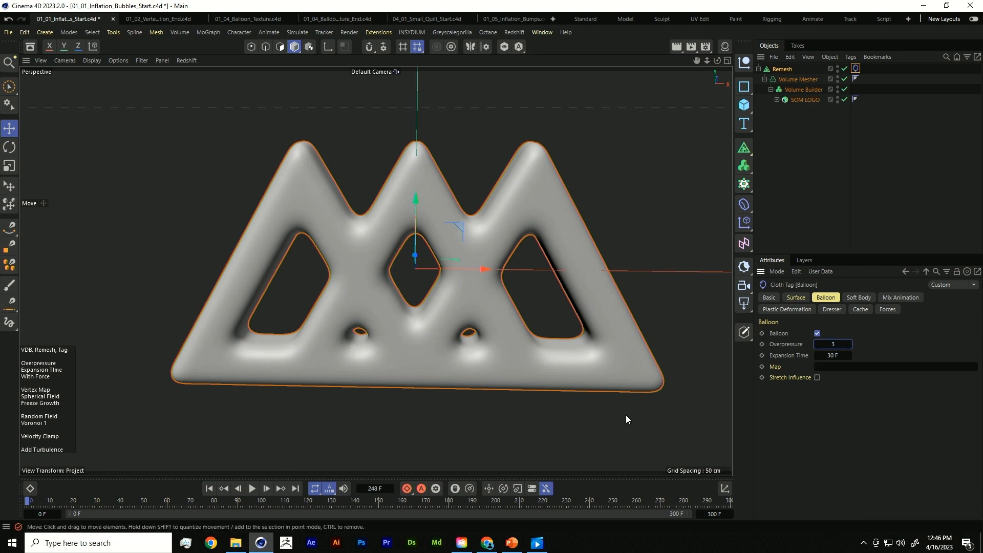
Play the inflation simulation from the start and raise the Overpressure while it runs.
{"action": "key", "text": "F8"}
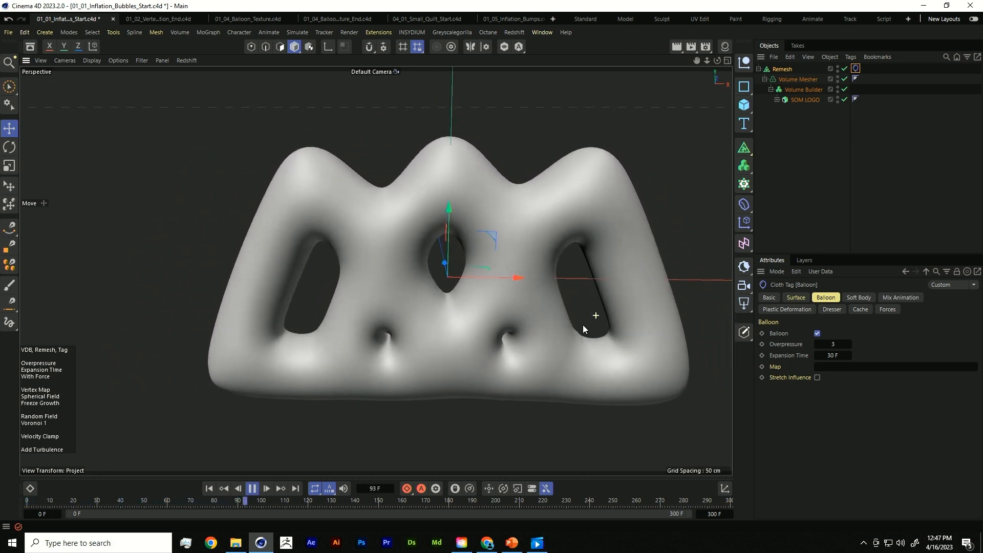
{"action": "middle_click_drag", "start_coordinate": [557, 329], "coordinate": [499, 327], "text": "alt"}
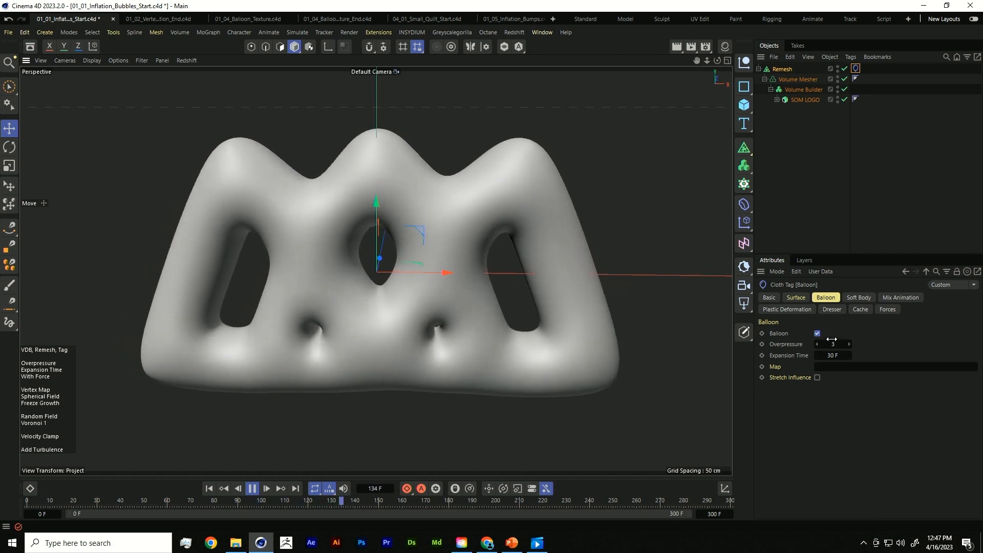
{"action": "left_click_drag", "start_coordinate": [832, 339], "coordinate": [836, 343]}
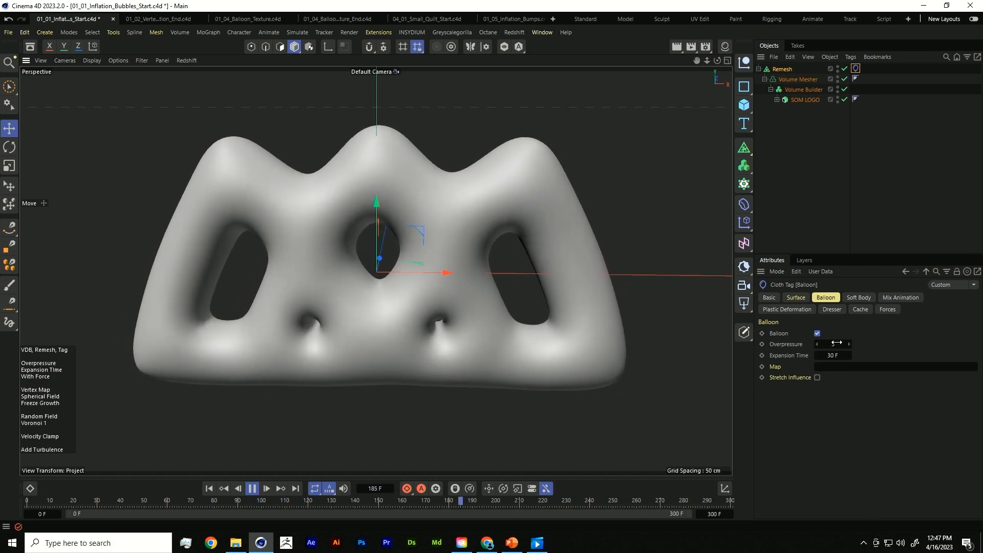
Rewind the simulation, set the Balloon tag's Expansion Time to 2 F, and test-play the inflation before returning to the first frame.
{"action": "left_click", "coordinate": [252, 489]}
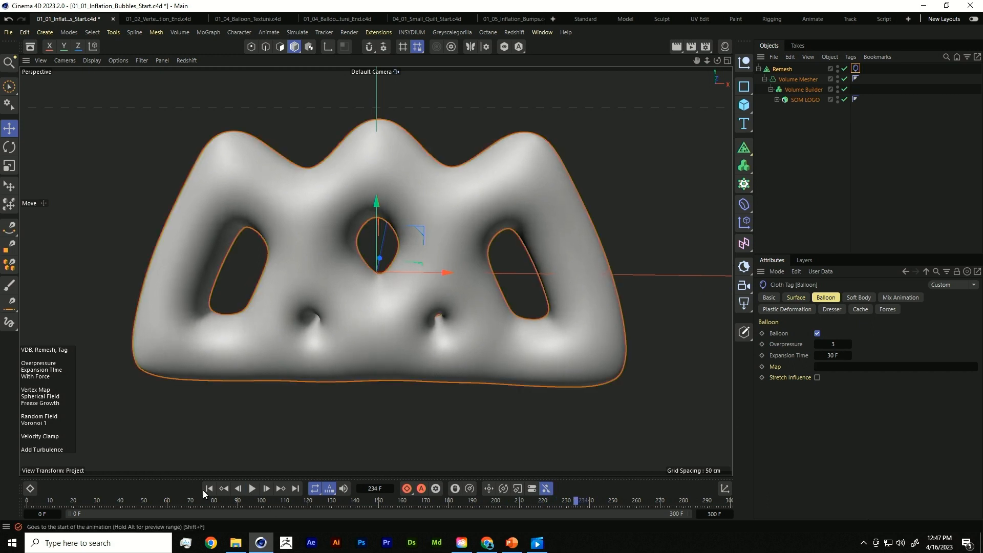
{"action": "left_click", "coordinate": [205, 489]}
{"action": "left_click", "coordinate": [833, 355]}
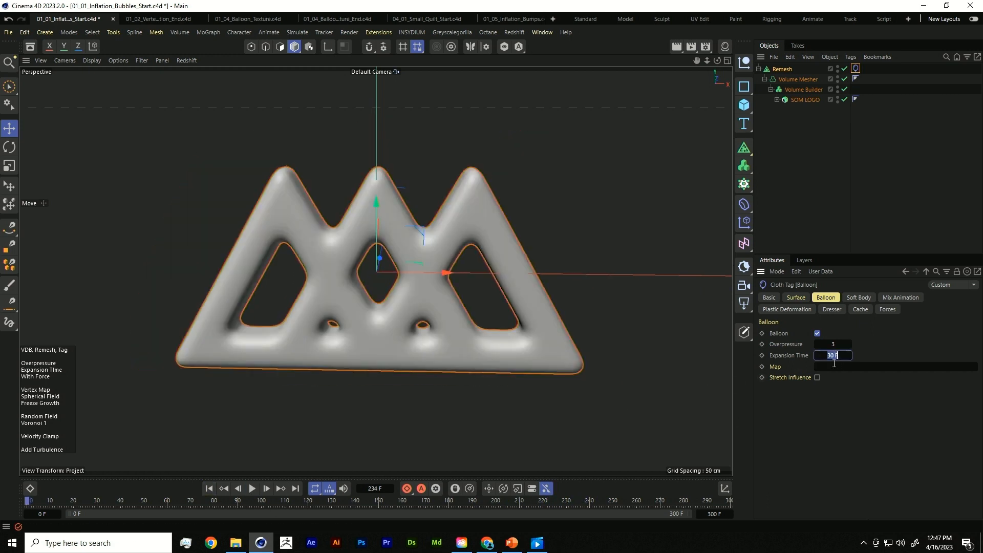
{"action": "type", "text": "2"}
{"action": "left_click", "coordinate": [252, 488]}
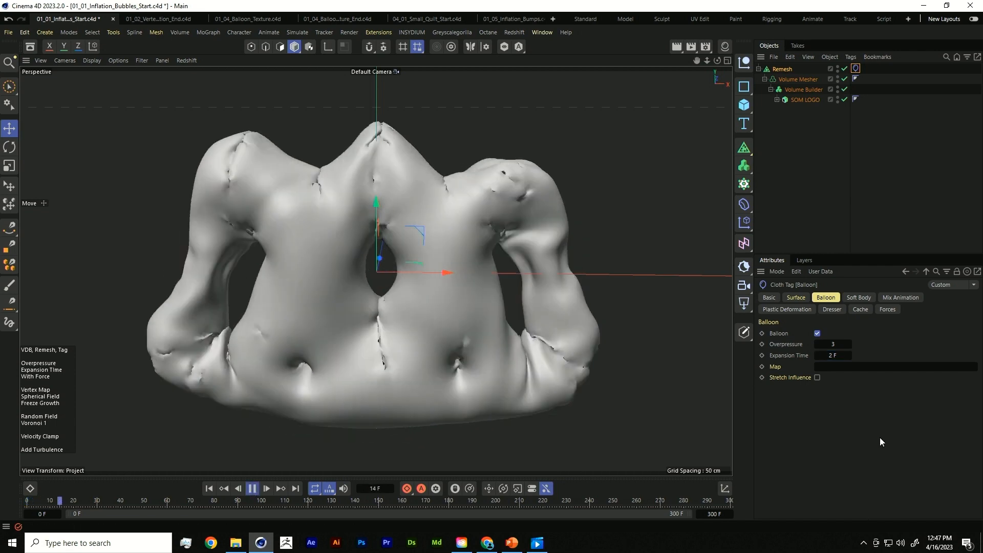
{"action": "key", "text": "F8"}
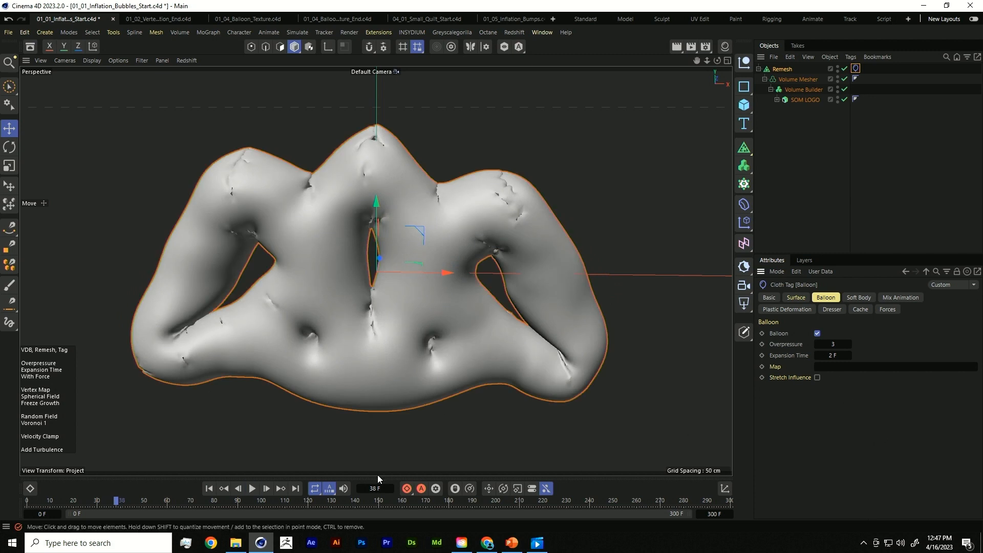
{"action": "left_click", "coordinate": [209, 488]}
Set the Balloon tag's Expansion Time to 5 F, test-play the inflation and return to the first frame.
{"action": "double_click", "coordinate": [832, 355]}
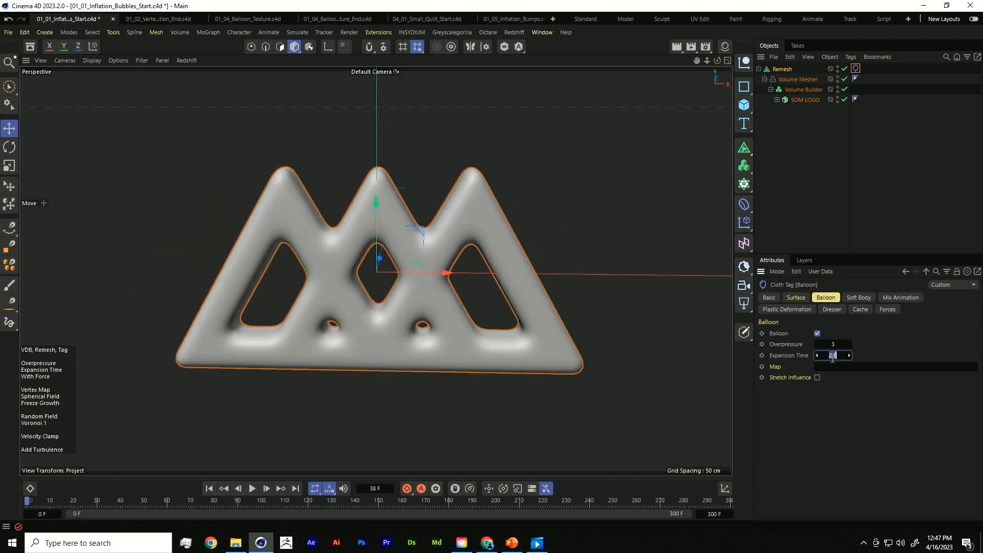
{"action": "type", "text": "5"}
{"action": "key", "text": "Return"}
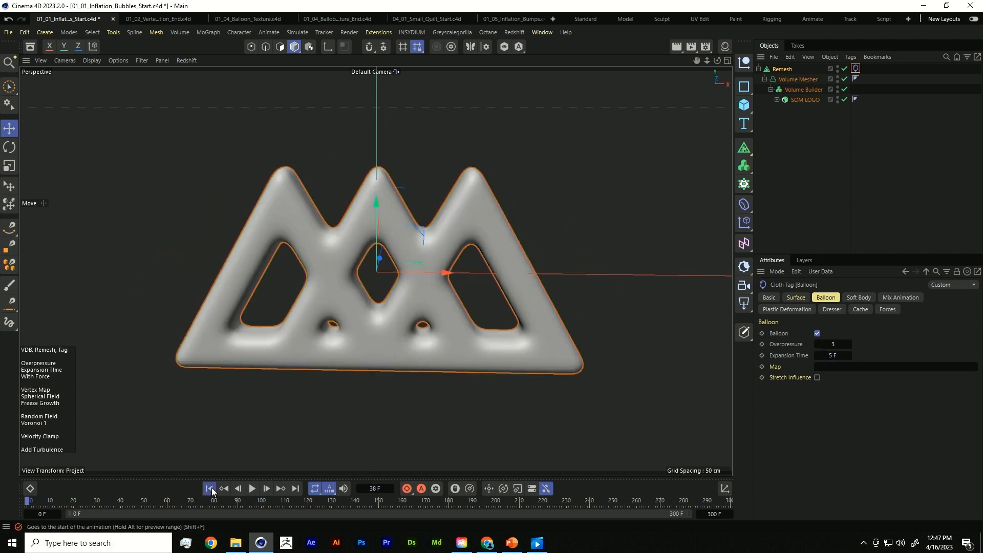
{"action": "left_click", "coordinate": [252, 489]}
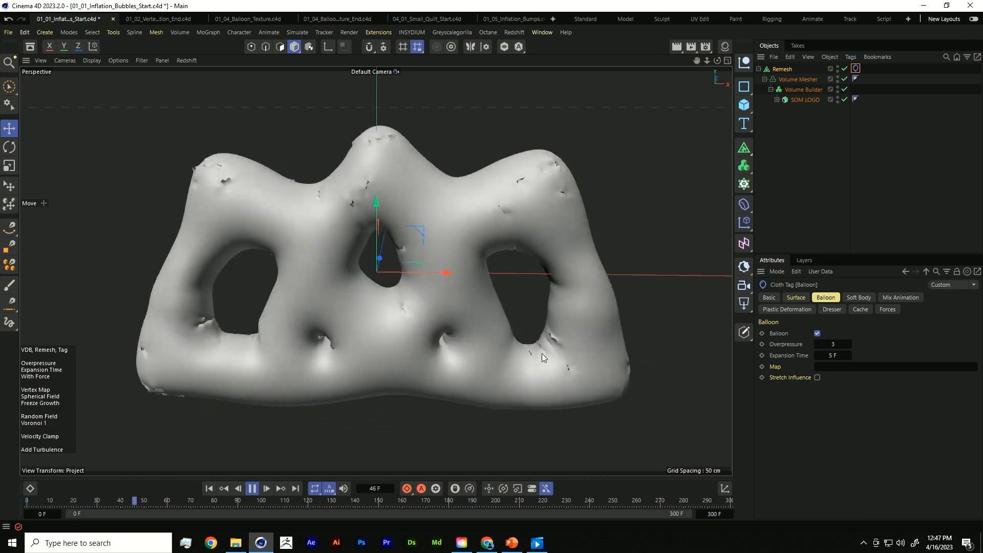
{"action": "left_click", "coordinate": [252, 488]}
{"action": "left_click", "coordinate": [209, 489]}
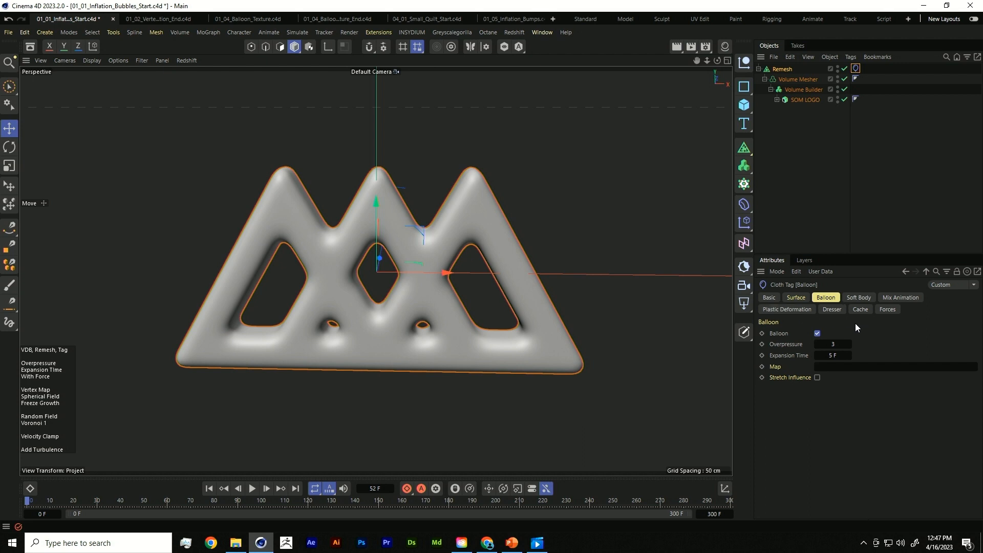
Set the Balloon tag's Expansion Time to 15 F, then test-play the inflation and rewind it.
{"action": "left_click", "coordinate": [847, 356]}
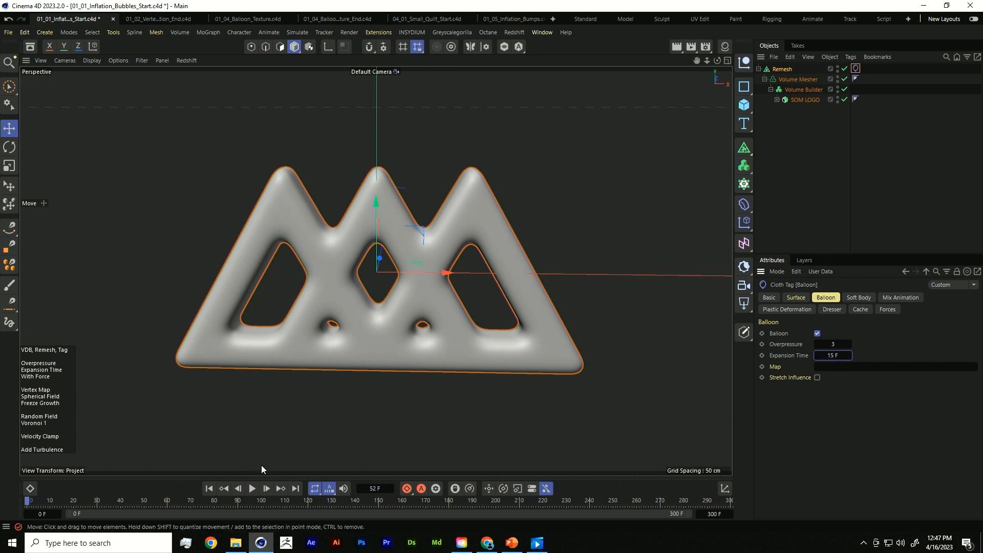
{"action": "left_click", "coordinate": [252, 489]}
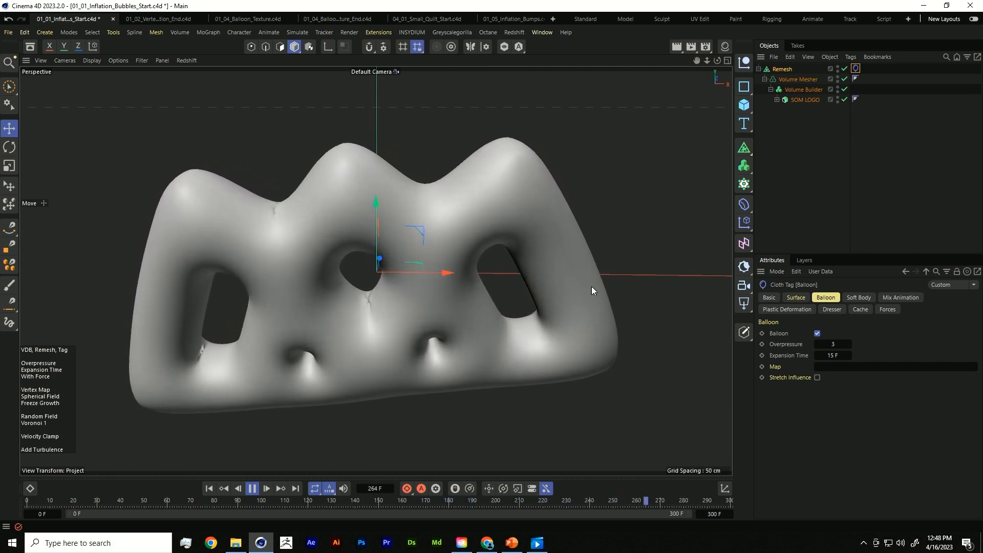
{"action": "key", "text": "F8"}
{"action": "left_click", "coordinate": [207, 487]}
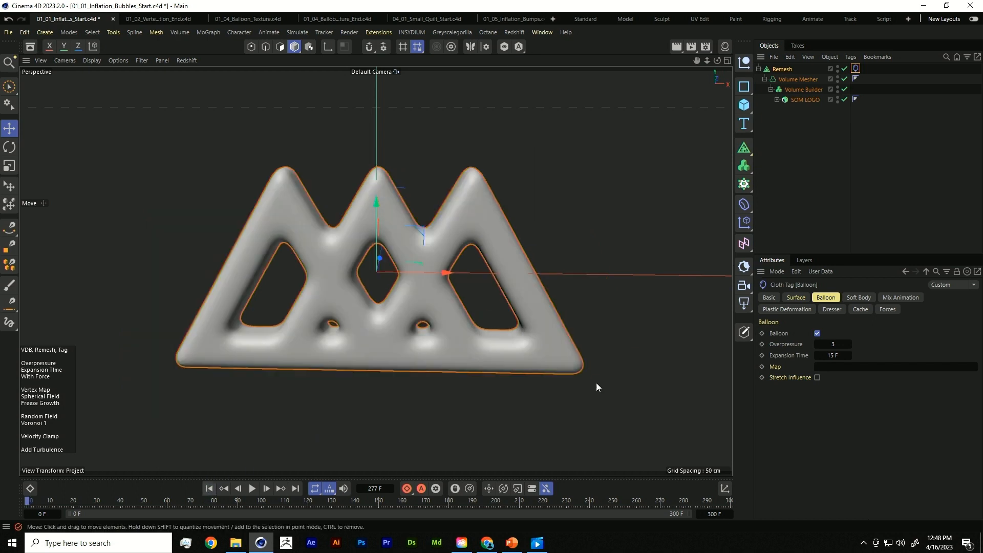
Set the Balloon tag's surface Bendiness to 100 and test-play the simulation from the first frame.
{"action": "left_click", "coordinate": [802, 297]}
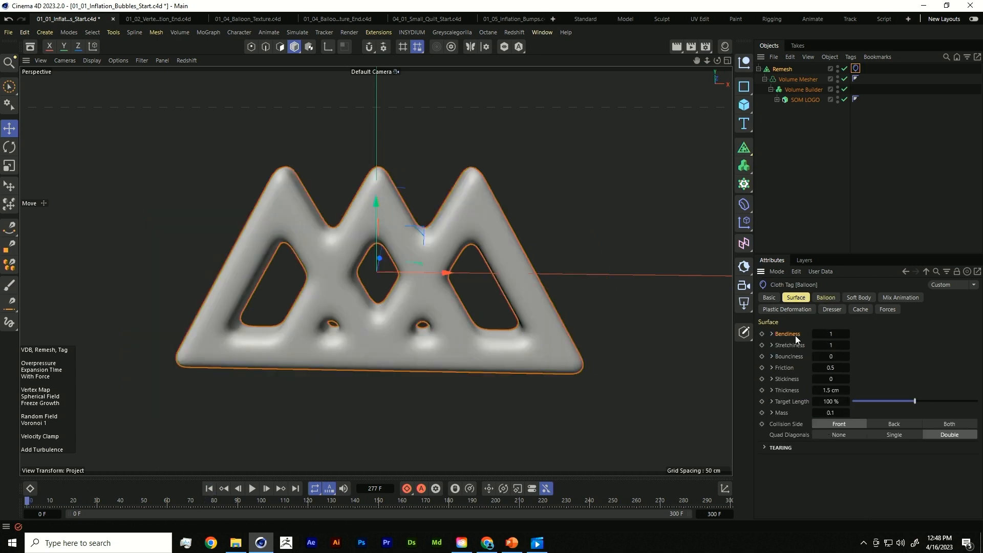
{"action": "double_click", "coordinate": [830, 333]}
{"action": "type", "text": "100"}
{"action": "left_click", "coordinate": [212, 490]}
{"action": "left_click", "coordinate": [254, 490]}
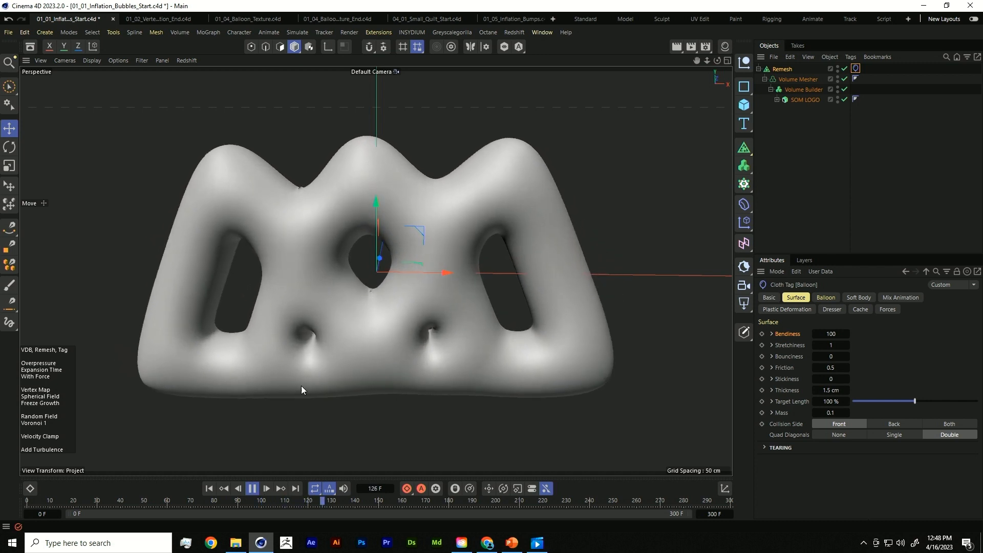
{"action": "left_click", "coordinate": [252, 489]}
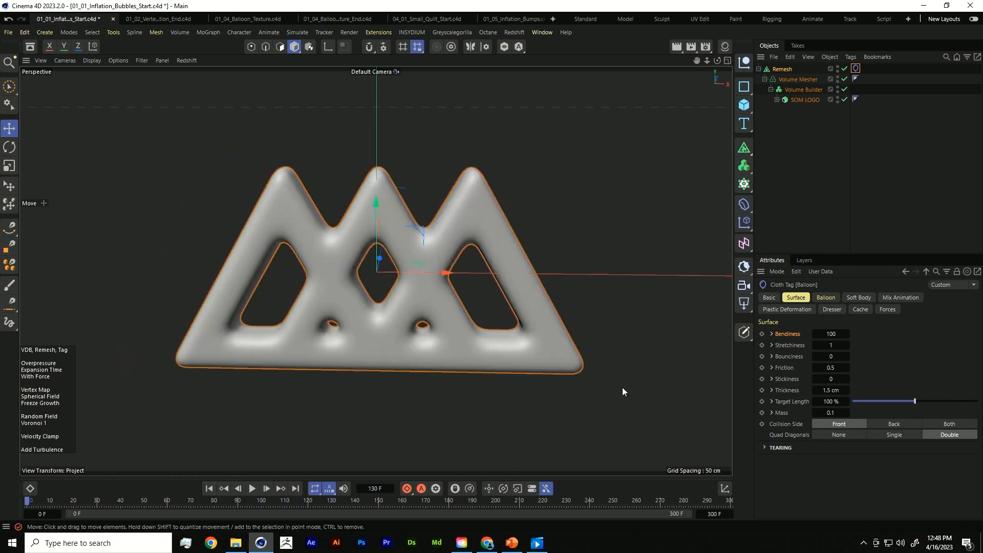
Set the Balloon tag's surface Target Length to 130 % and play the simulation.
{"action": "left_click", "coordinate": [829, 402]}
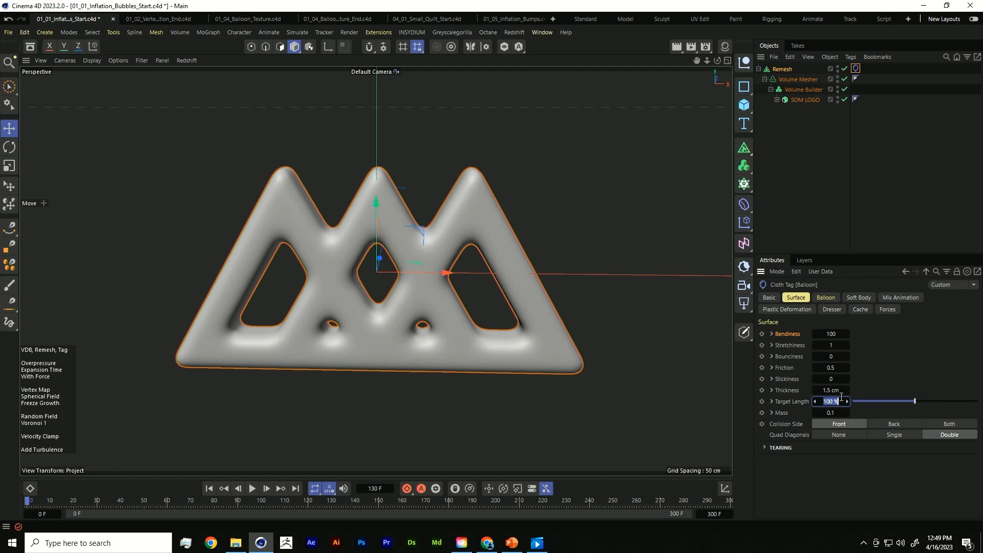
{"action": "type", "text": "130"}
{"action": "key", "text": "Return"}
{"action": "left_click", "coordinate": [251, 489]}
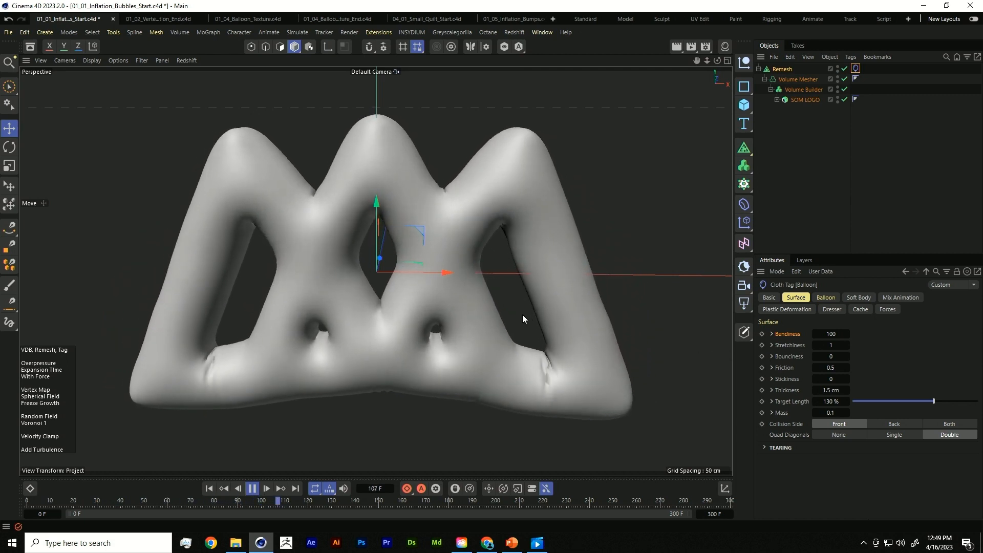
Enable With Force in the Balloon tag's Mix Animation settings and return to the first frame.
{"action": "left_click", "coordinate": [901, 298]}
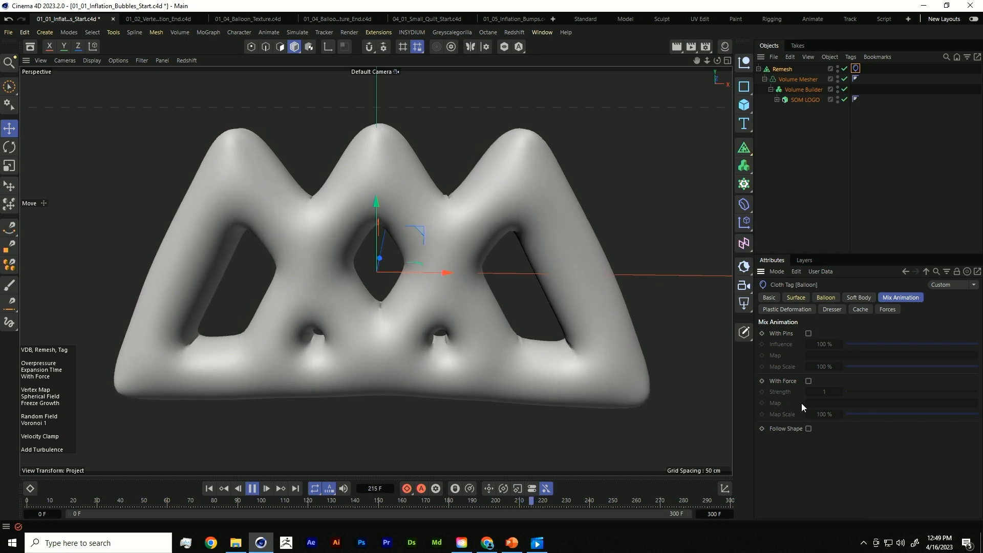
{"action": "left_click", "coordinate": [809, 381]}
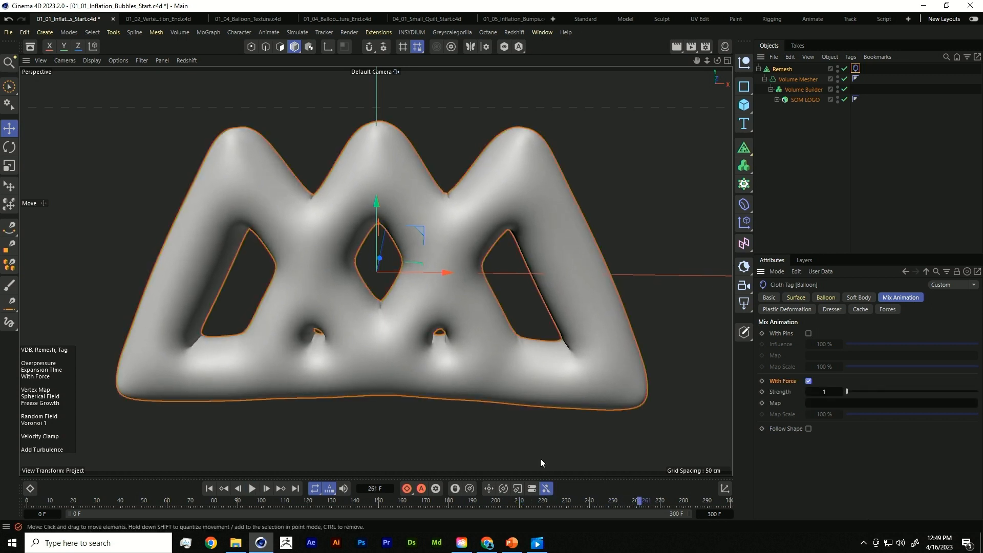
{"action": "left_click", "coordinate": [209, 488]}
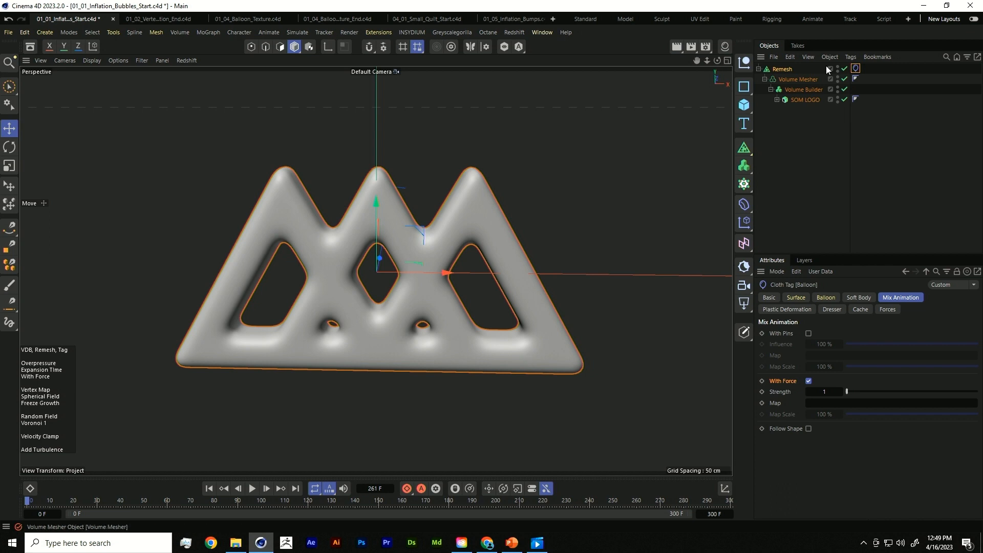
Add a Bullet Rigid Body tag to the Remesh object to view its Force settings, and delete the tag again.
{"action": "right_click", "coordinate": [782, 70]}
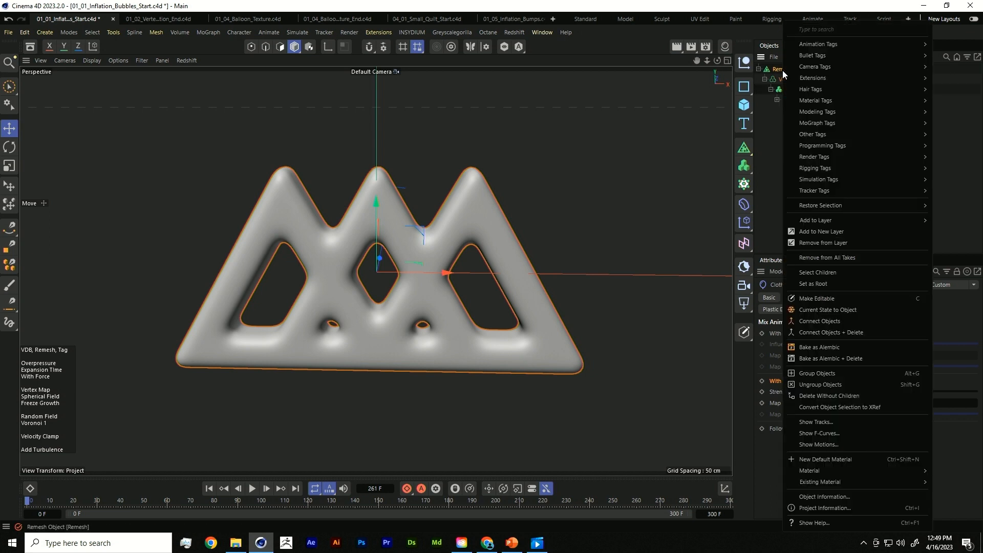
{"action": "mouse_move", "coordinate": [842, 54]}
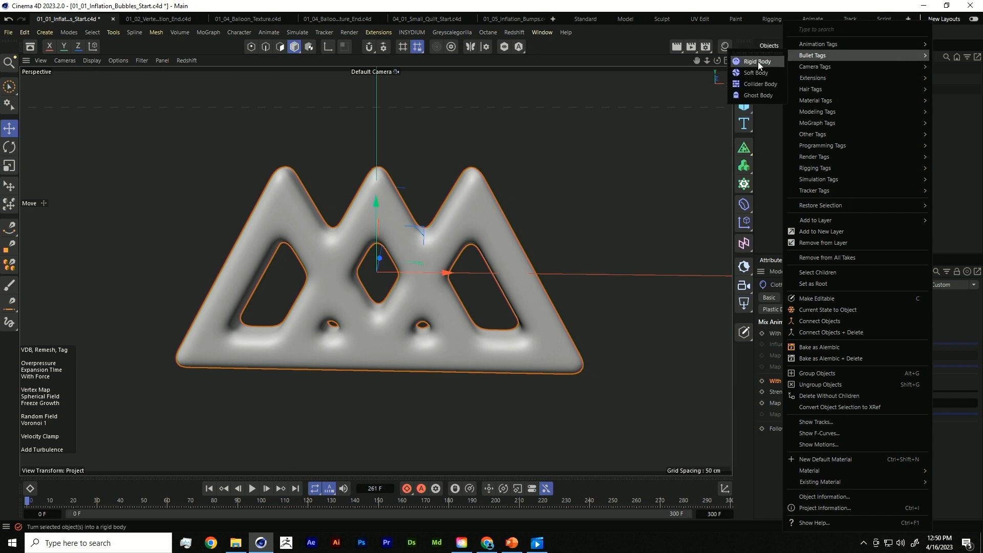
{"action": "left_click", "coordinate": [758, 62]}
{"action": "left_click", "coordinate": [883, 300]}
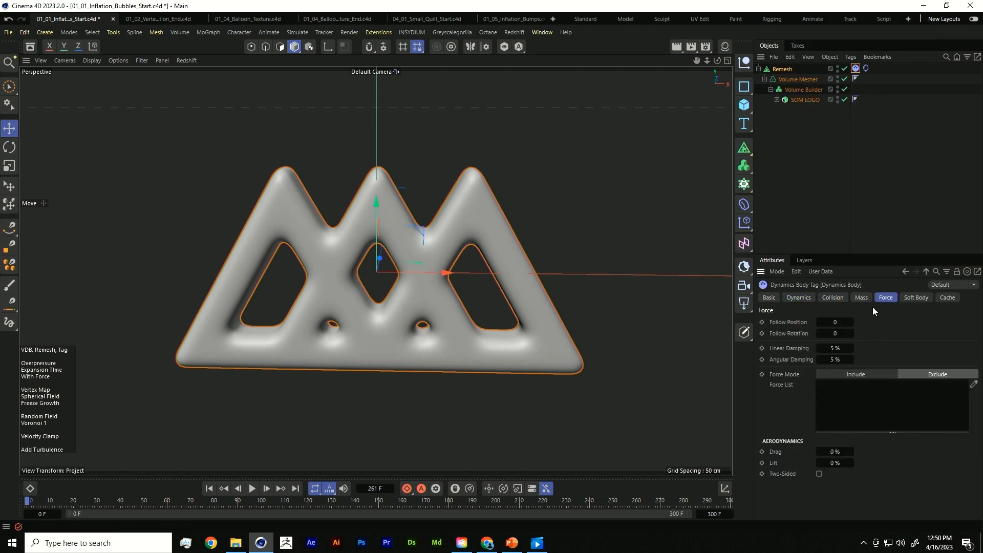
{"action": "mouse_move", "coordinate": [829, 322]}
{"action": "left_mouse_down"}
{"action": "mouse_move", "coordinate": [848, 322]}
{"action": "mouse_move", "coordinate": [841, 333]}
{"action": "left_mouse_up"}
{"action": "key", "text": "Delete"}
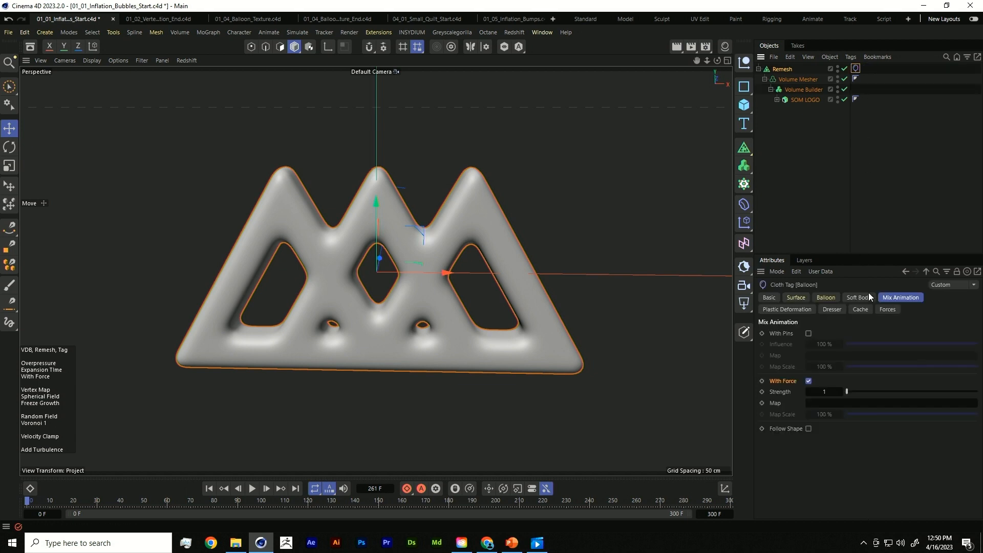
Play the inflation with With Force enabled and review the tag's Surface and Mix Animation settings while it runs.
{"action": "left_click", "coordinate": [809, 380]}
{"action": "left_click", "coordinate": [252, 488]}
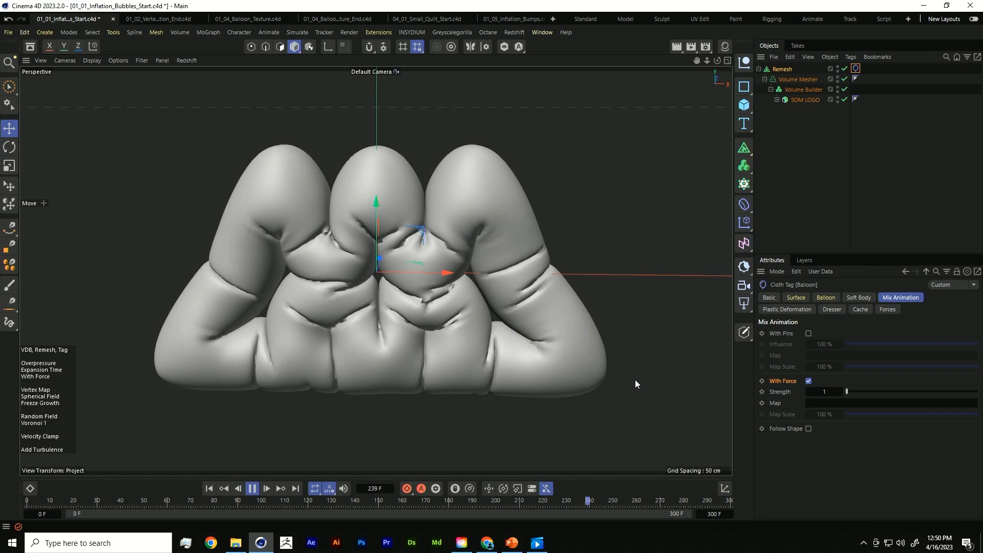
{"action": "left_click", "coordinate": [796, 297]}
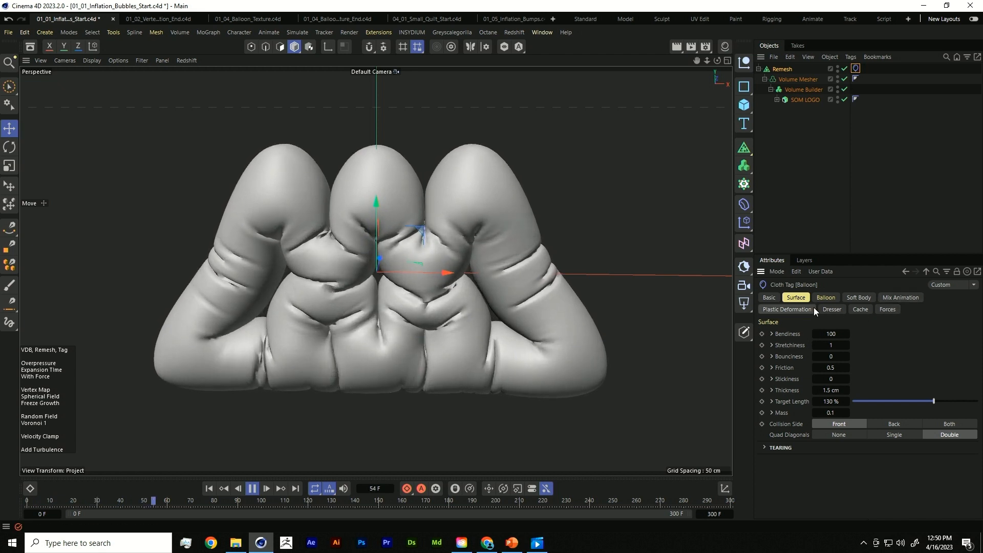
{"action": "left_click", "coordinate": [882, 301]}
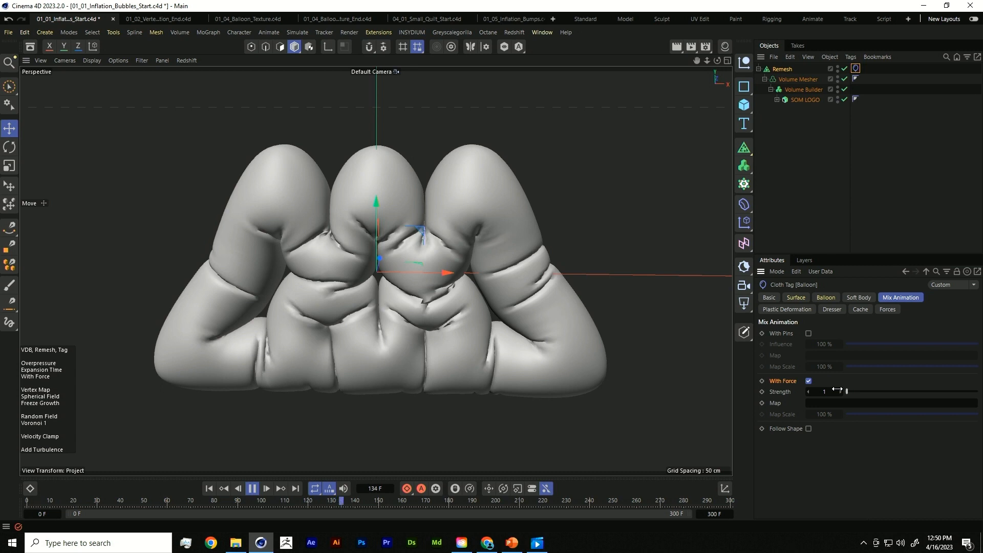
Try With Force Strength values of 0.5, 0.2 and 5 while the simulation plays.
{"action": "left_click", "coordinate": [818, 391]}
{"action": "type", "text": "0.5"}
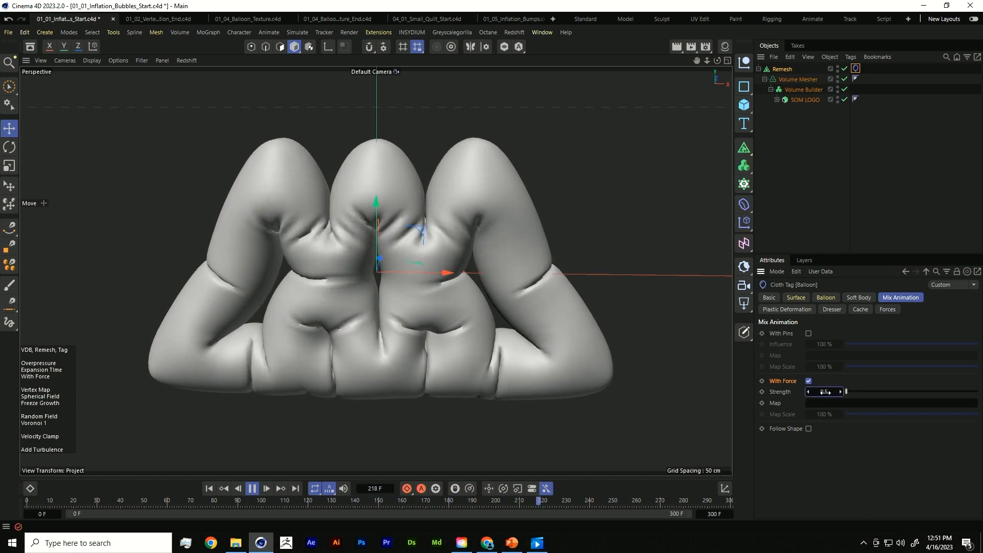
{"action": "left_click", "coordinate": [819, 391]}
{"action": "type", "text": "0.2"}
{"action": "key", "text": "Return"}
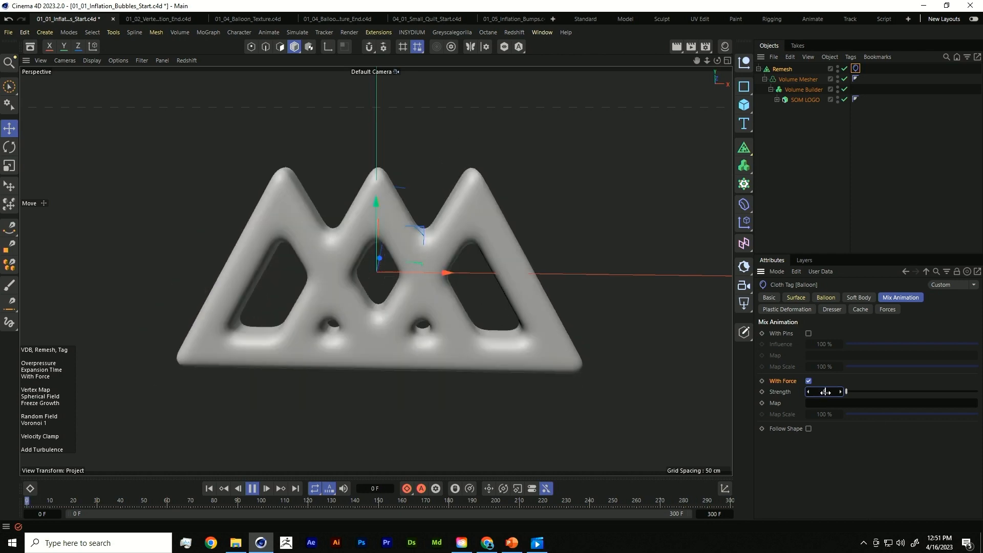
{"action": "left_click", "coordinate": [825, 392]}
{"action": "type", "text": "5"}
{"action": "key", "text": "Return"}
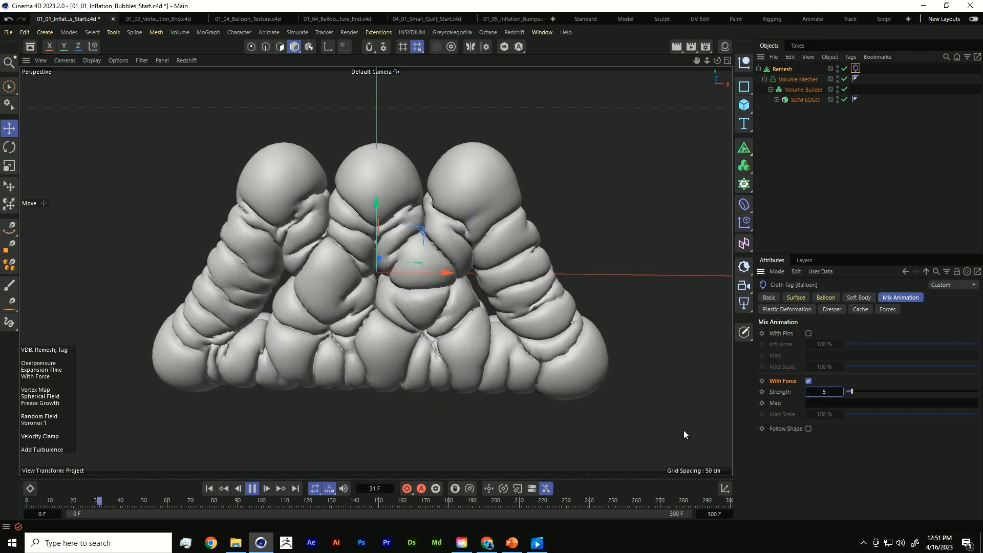
Set the With Force Strength to 1, replay the simulation from the first frame and stop it once the logo is inflated.
{"action": "left_click", "coordinate": [833, 392]}
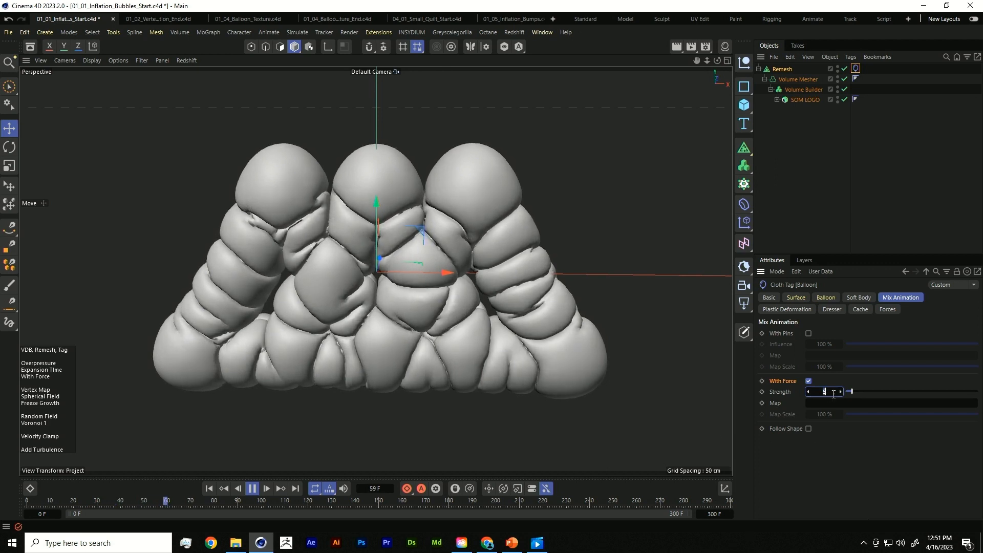
{"action": "type", "text": "1"}
{"action": "key", "text": "Return"}
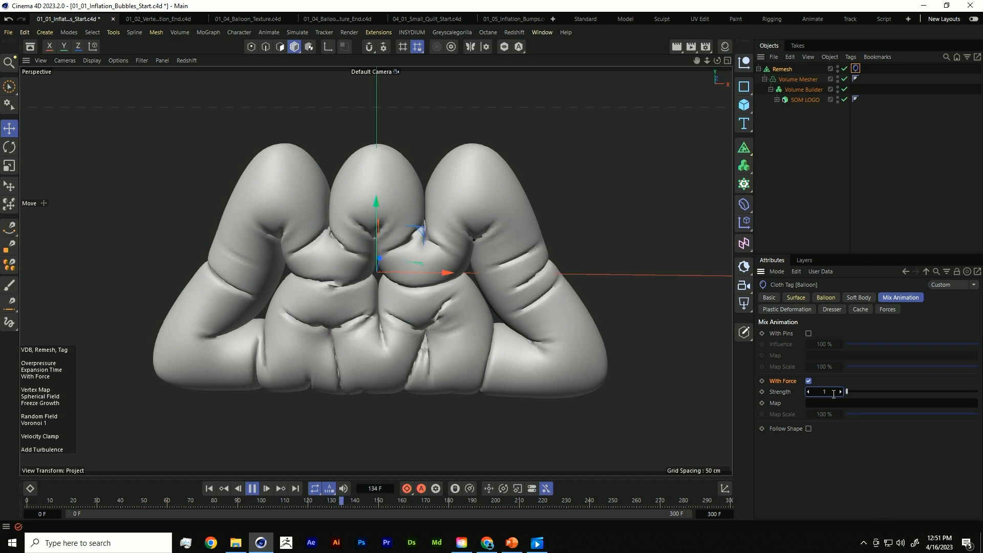
{"action": "left_click", "coordinate": [209, 488]}
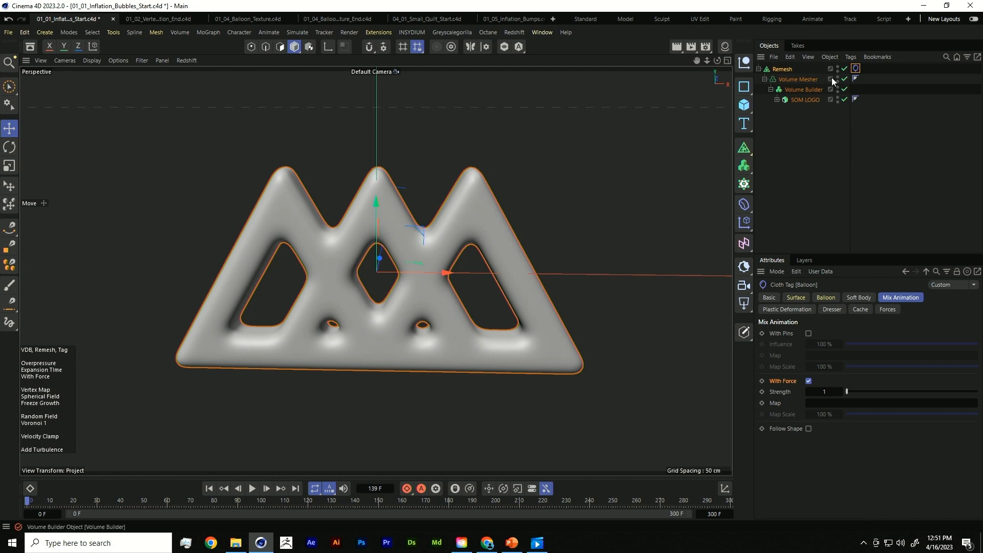
{"action": "left_click", "coordinate": [252, 488]}
{"action": "key", "text": "F8"}
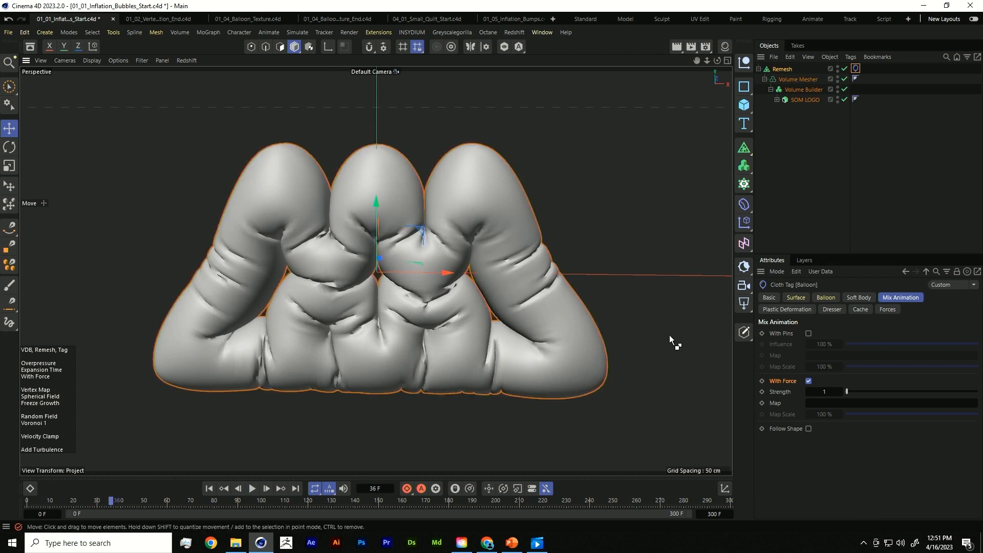
Check the Scene and Simulation solver settings in the project's simulation settings and clear the object selection.
{"action": "key", "text": "ctrl+d"}
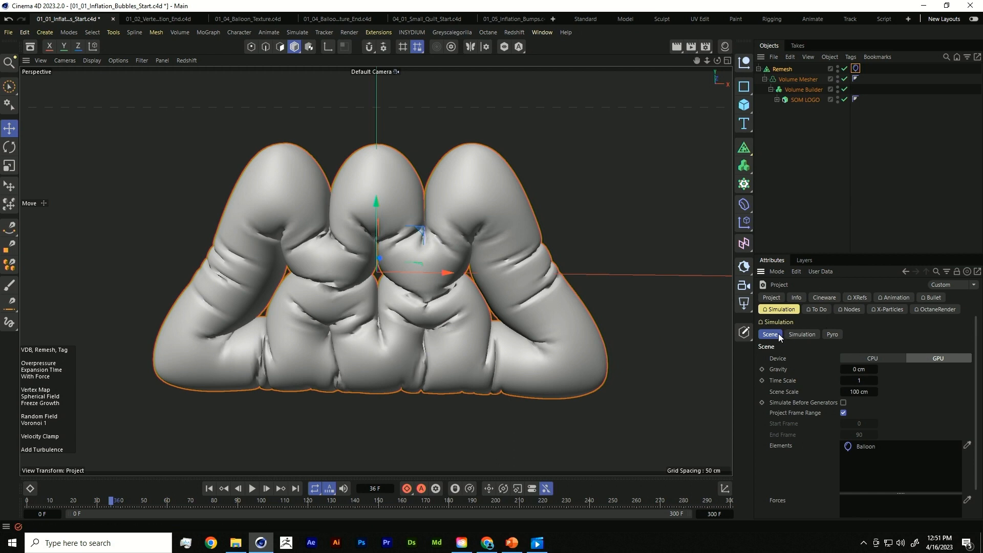
{"action": "left_click", "coordinate": [801, 335]}
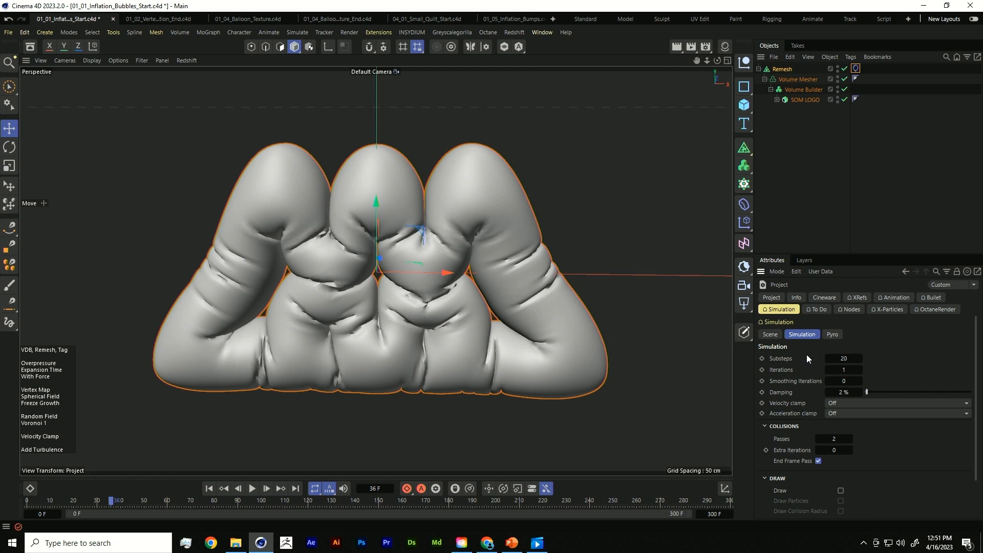
{"action": "left_click", "coordinate": [798, 185]}
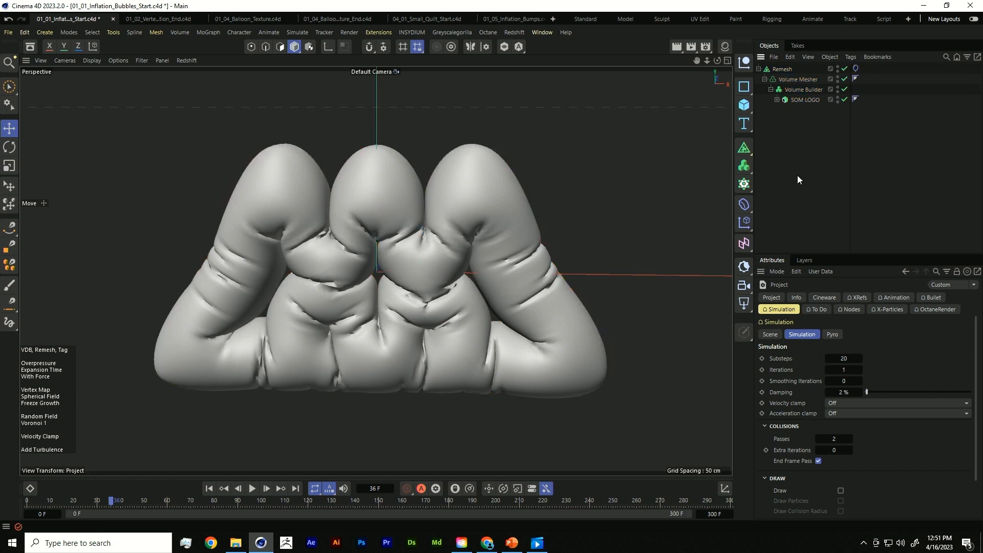
Review the Surface, Balloon and Mix Animation settings of the Remesh object's Balloon cloth tag.
{"action": "left_click", "coordinate": [775, 72]}
{"action": "left_click", "coordinate": [856, 69]}
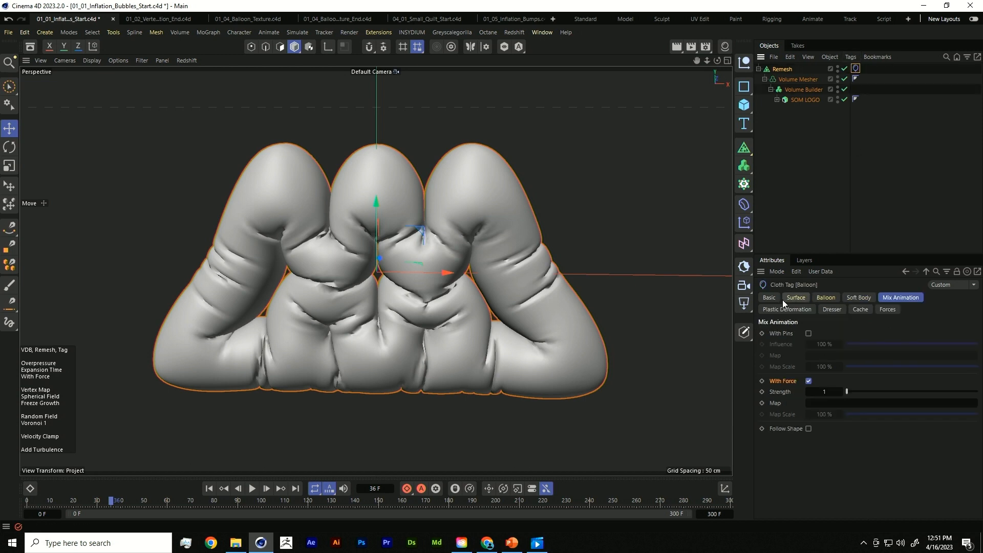
{"action": "left_click", "coordinate": [815, 297]}
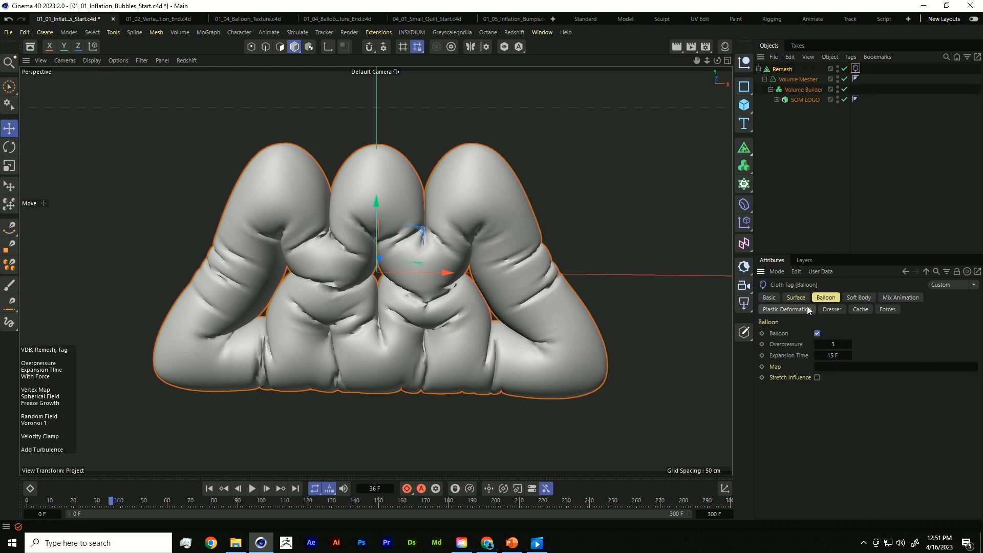
{"action": "left_click", "coordinate": [795, 297]}
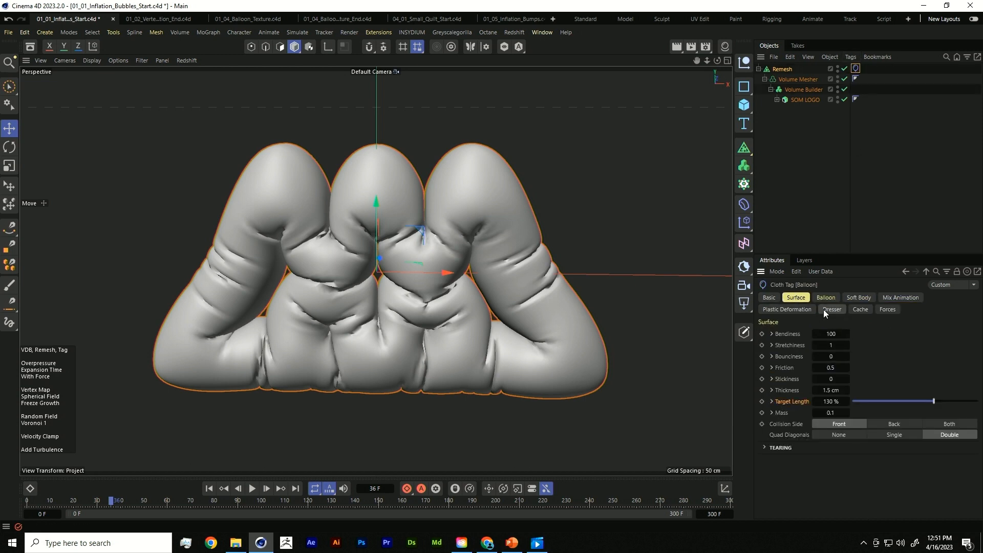
{"action": "left_click", "coordinate": [824, 301]}
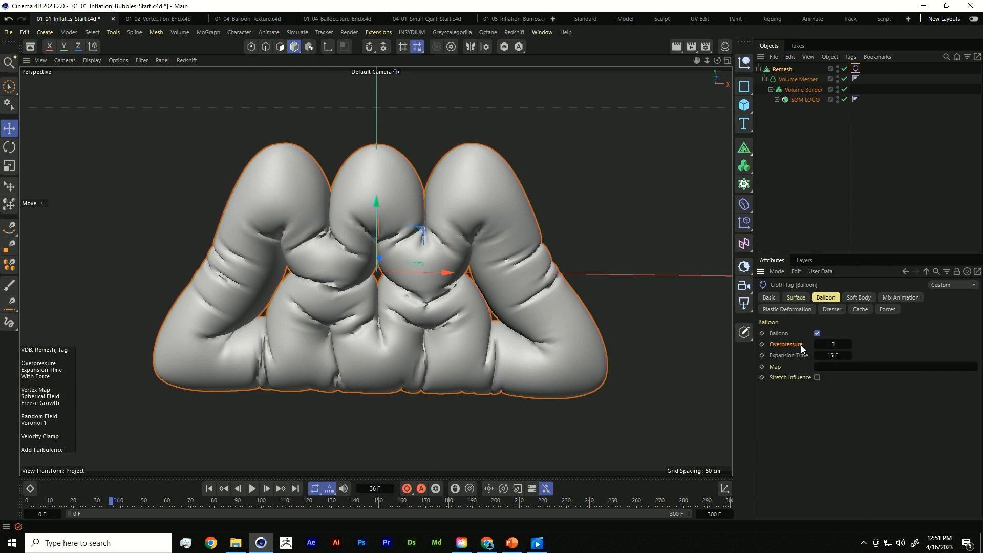
{"action": "left_click", "coordinate": [867, 299]}
{"action": "left_click", "coordinate": [896, 297]}
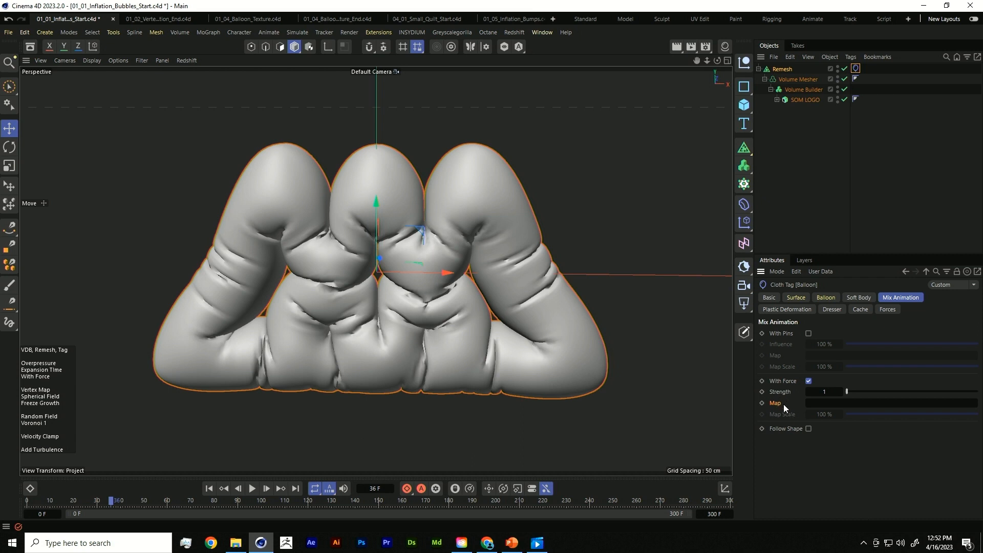
{"action": "left_click", "coordinate": [801, 297]}
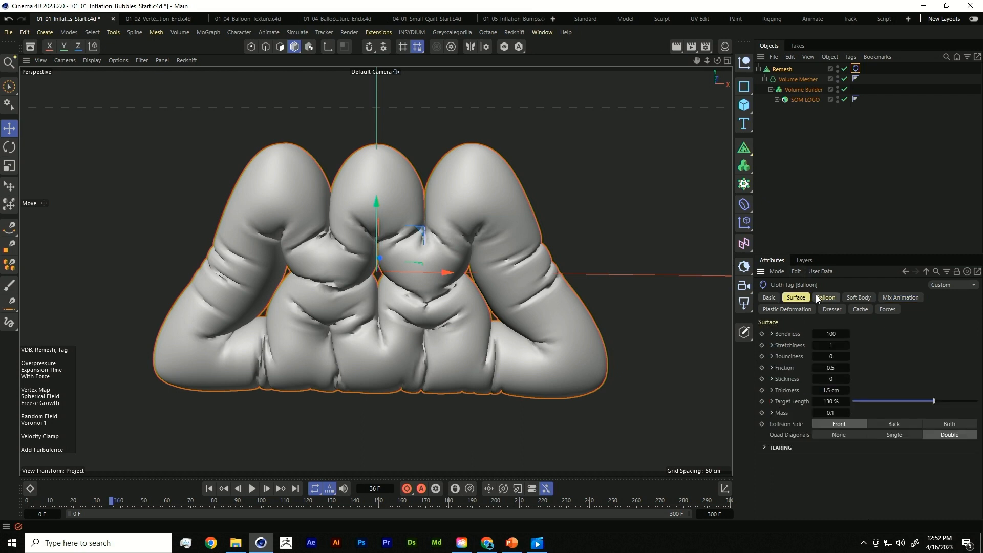
{"action": "left_click", "coordinate": [825, 301]}
{"action": "left_click", "coordinate": [803, 296]}
{"action": "left_click", "coordinate": [824, 298]}
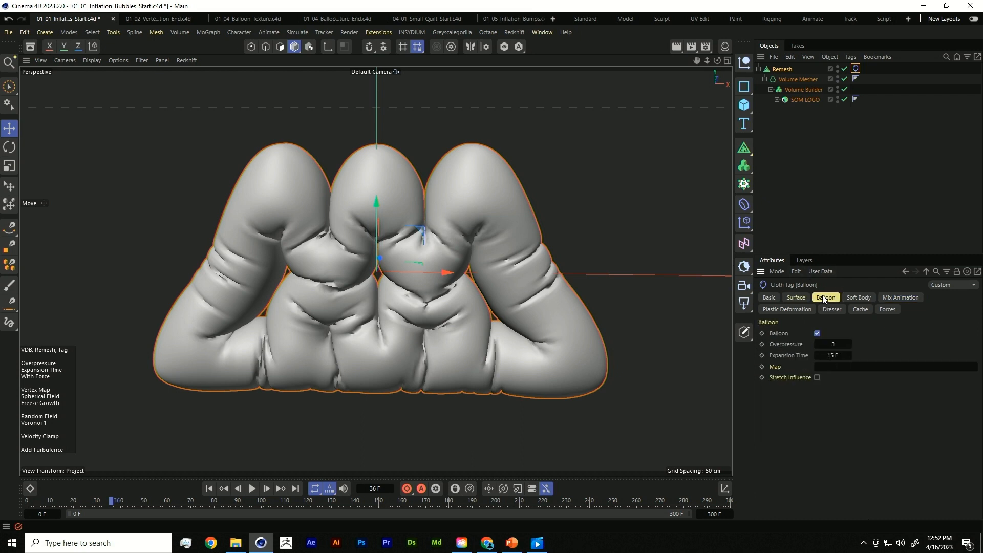
{"action": "left_click", "coordinate": [799, 300]}
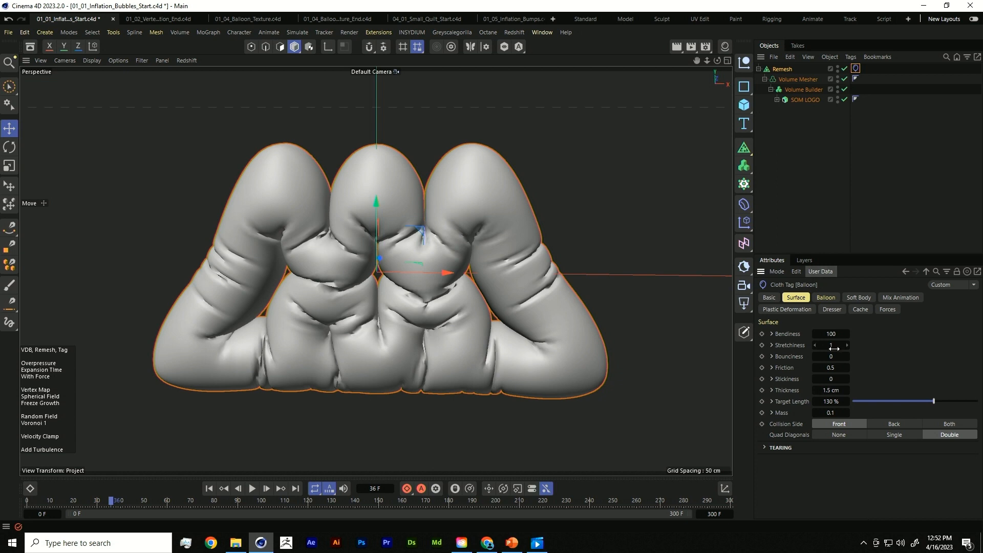
{"action": "left_click", "coordinate": [826, 297]}
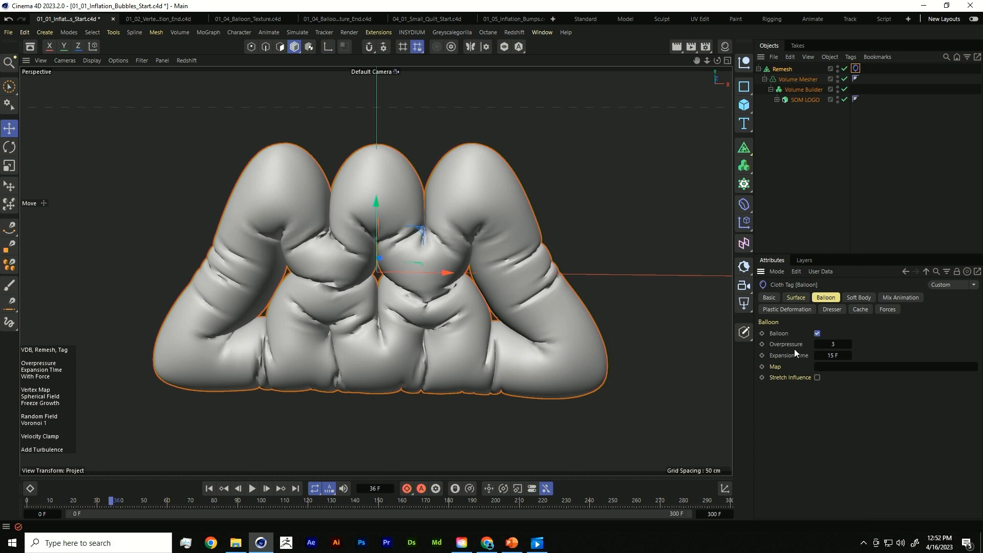
{"action": "left_click", "coordinate": [897, 298]}
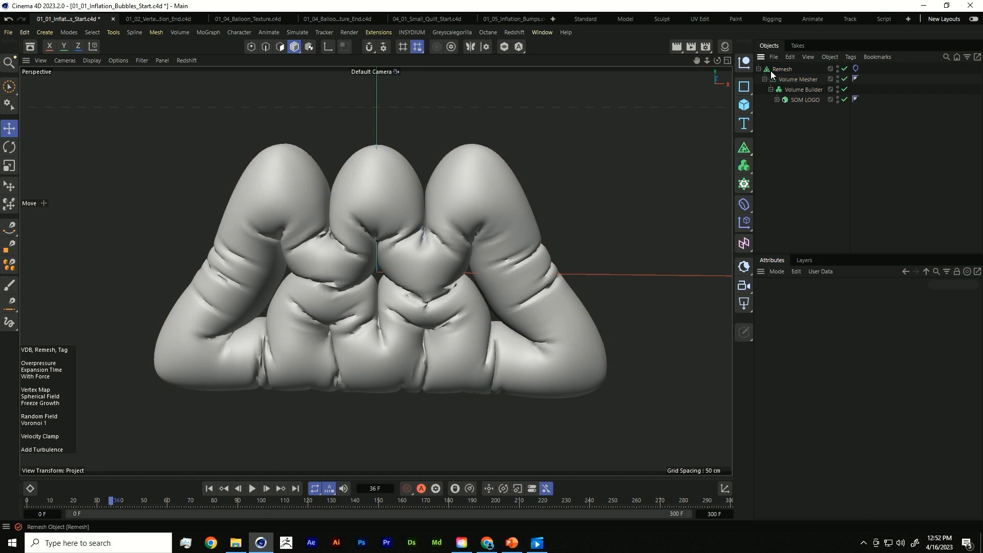
Add a Vertex Map tag to the Remesh object and check its Use Fields option and Fields list.
{"action": "left_click", "coordinate": [784, 69]}
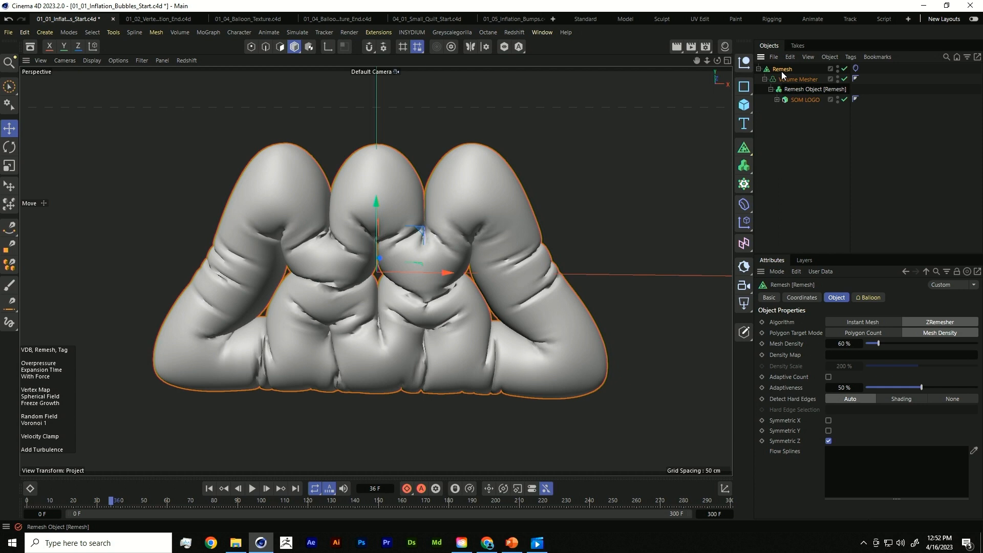
{"action": "key", "text": "shift+c"}
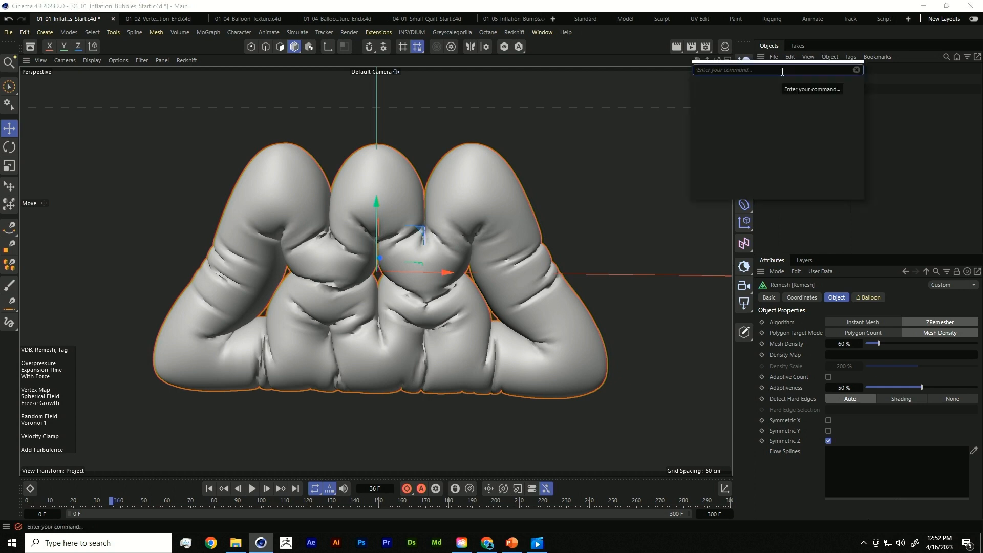
{"action": "type", "text": "ver"}
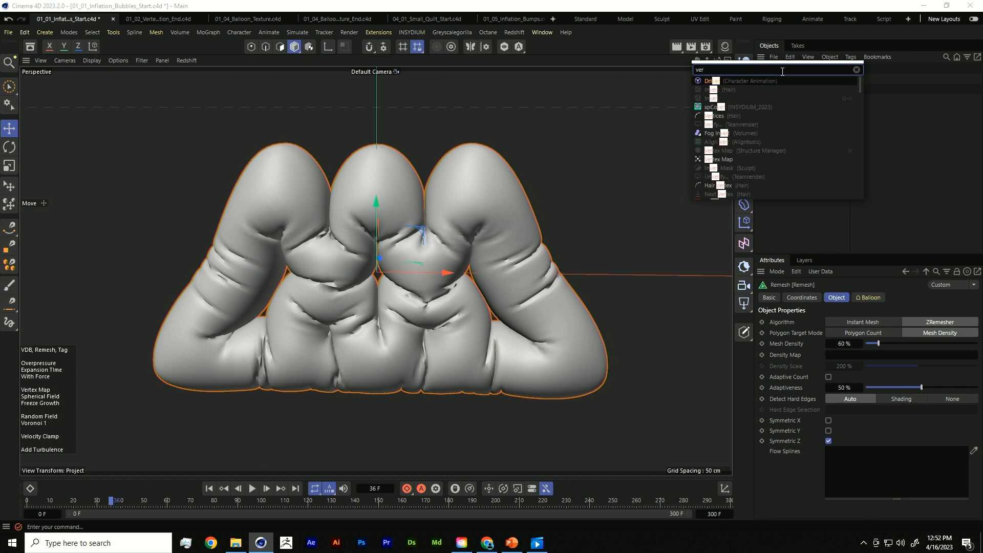
{"action": "type", "text": "tex"}
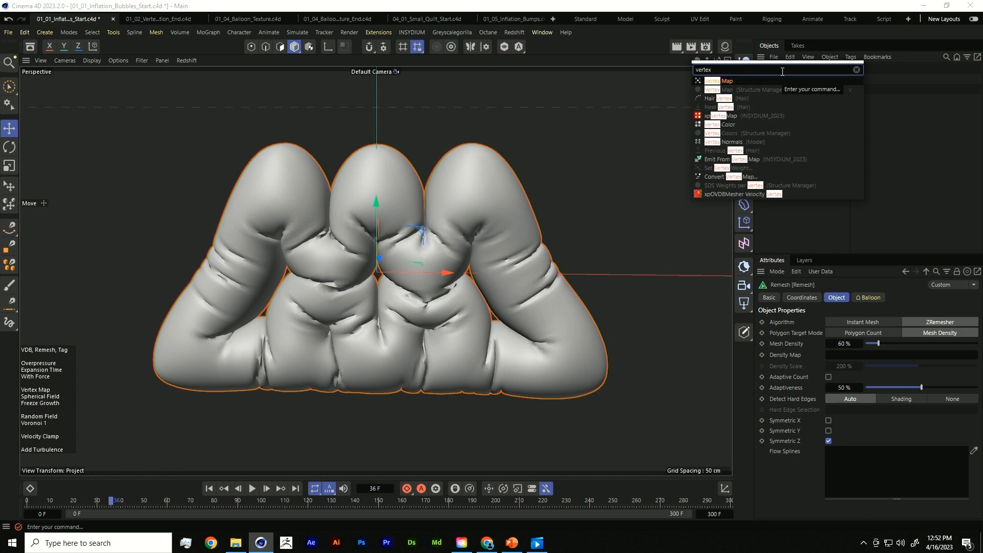
{"action": "type", "text": " ma"}
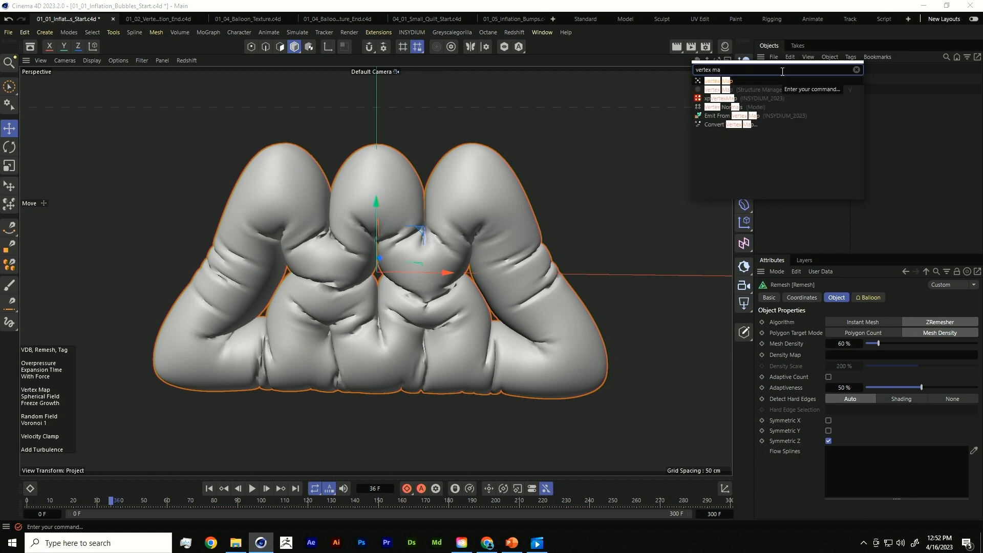
{"action": "type", "text": "p"}
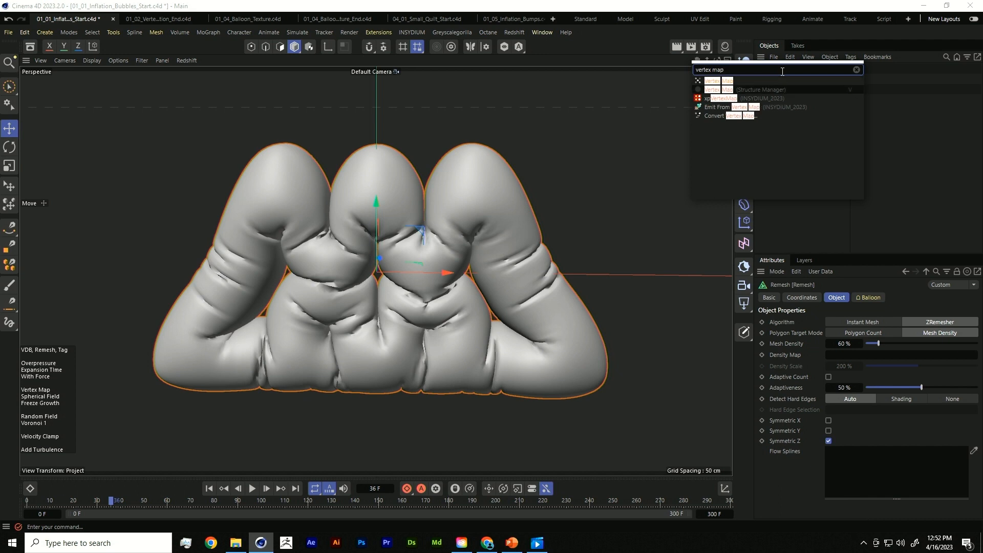
{"action": "key", "text": "Return"}
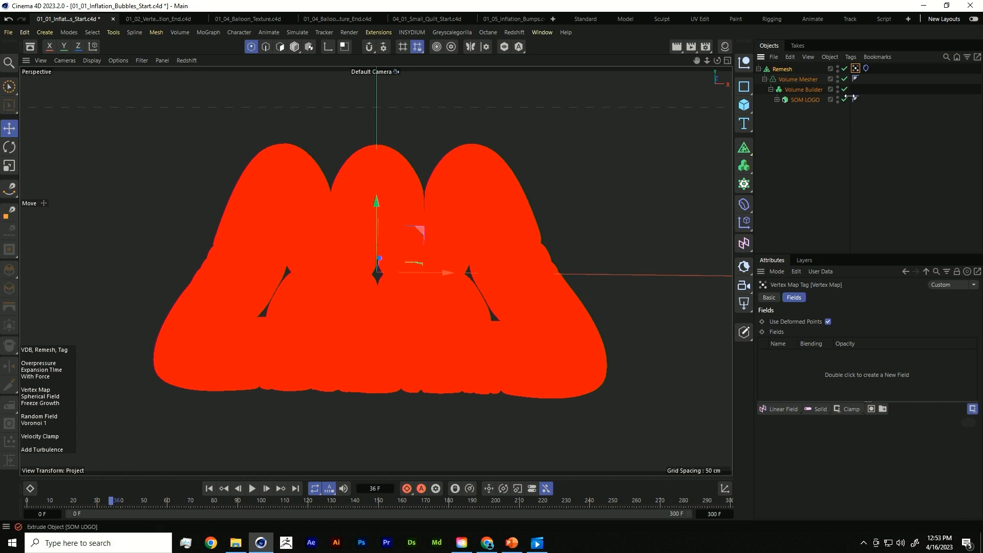
{"action": "left_click", "coordinate": [769, 297]}
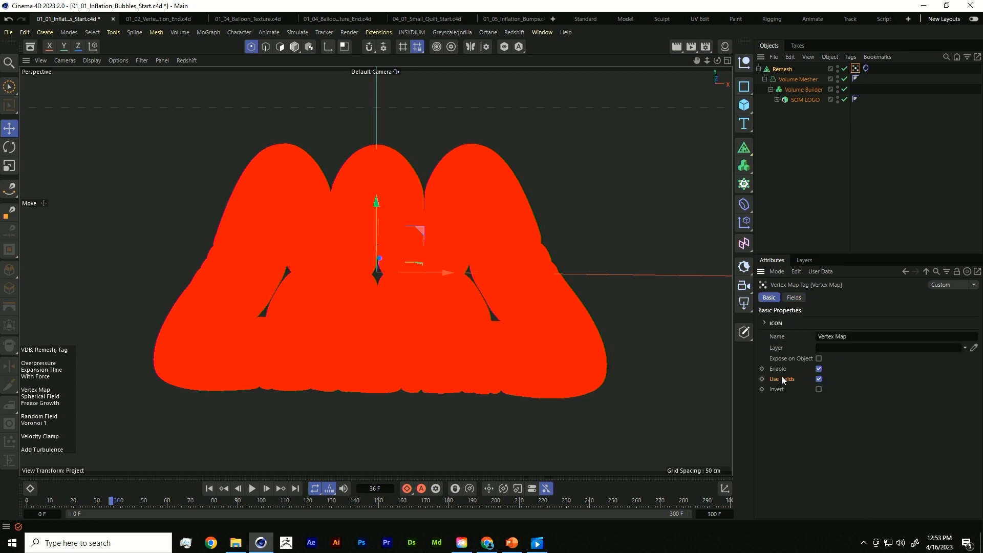
{"action": "left_click", "coordinate": [794, 298]}
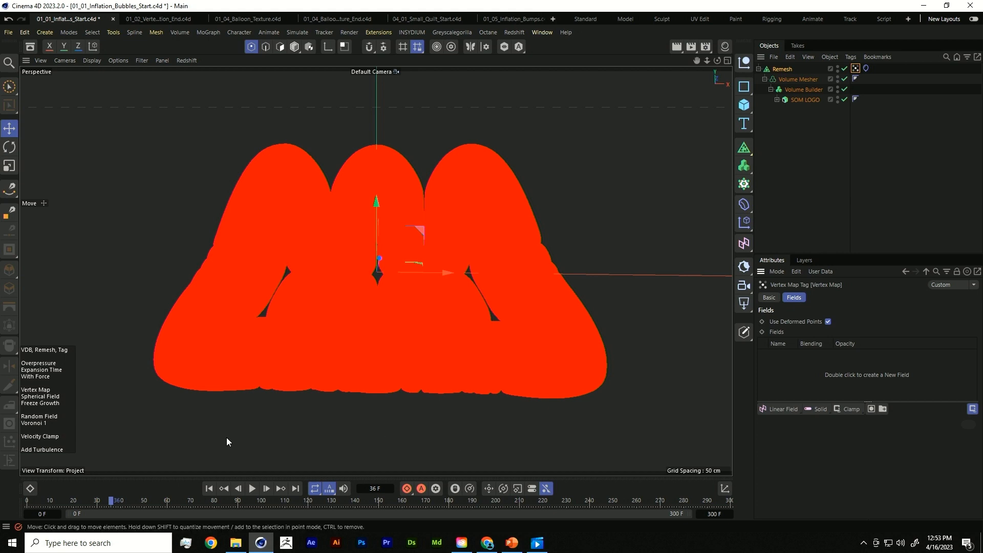
Return to the first frame and add a Spherical Field to the vertex map's Fields list.
{"action": "left_click", "coordinate": [210, 489]}
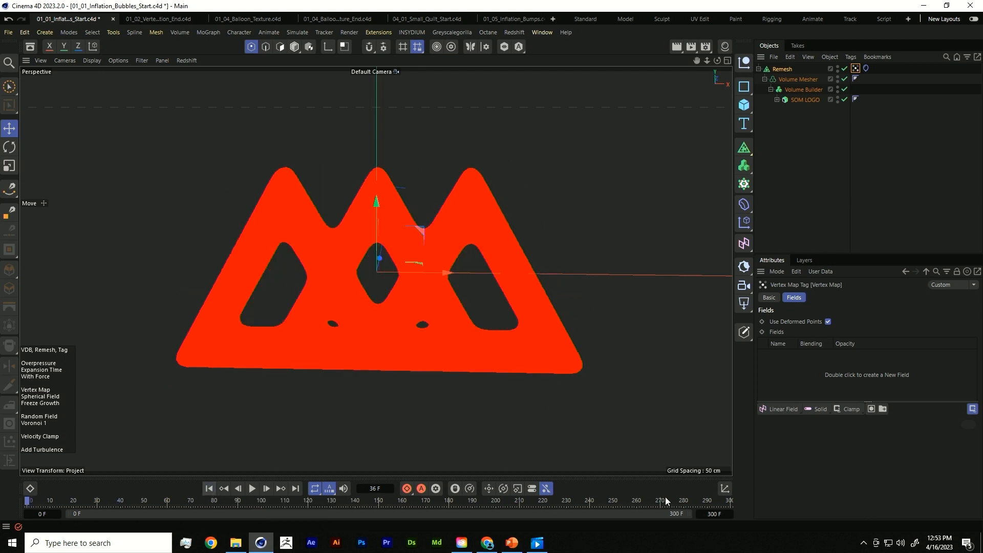
{"action": "left_click", "coordinate": [772, 408]}
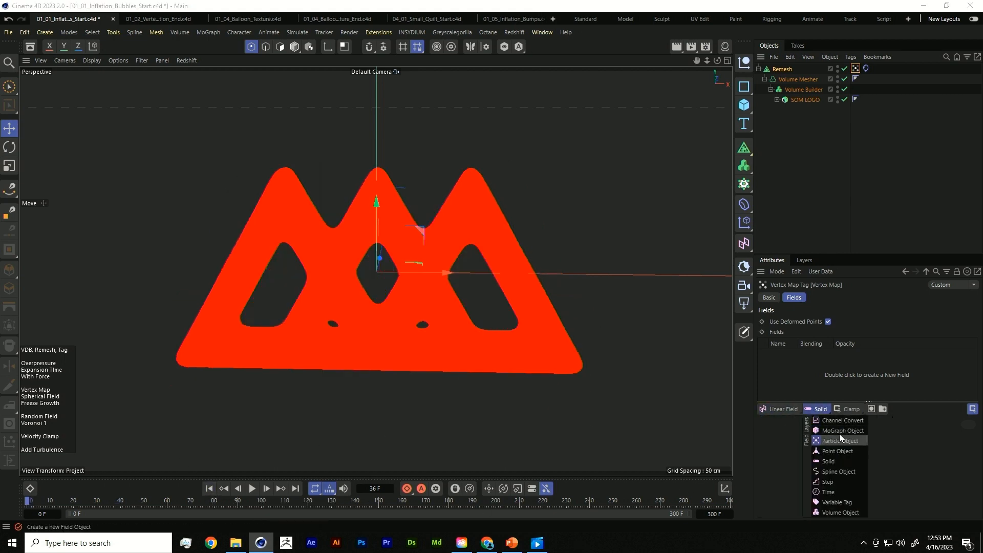
{"action": "left_click", "coordinate": [855, 443]}
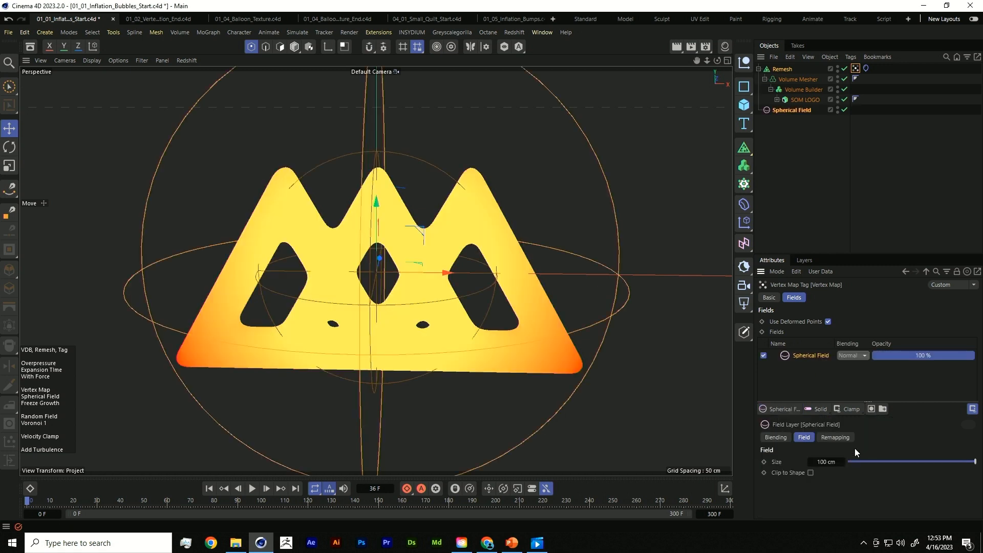
Scale the Spherical Field down to 31 cm and move it over the small lower-right hole of the logo.
{"action": "key", "text": "shift+f"}
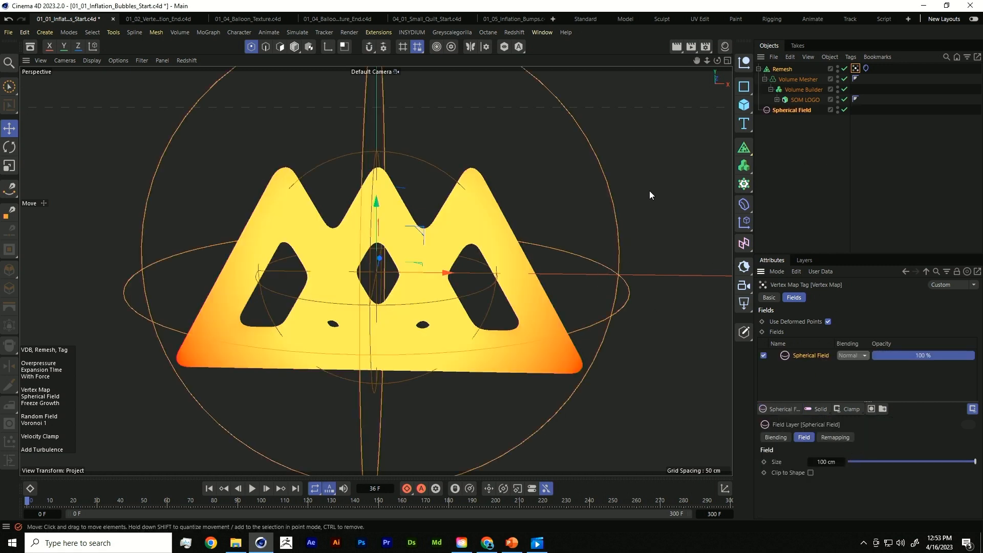
{"action": "key", "text": "t"}
{"action": "left_click_drag", "start_coordinate": [644, 184], "coordinate": [468, 369]}
{"action": "key", "text": "e"}
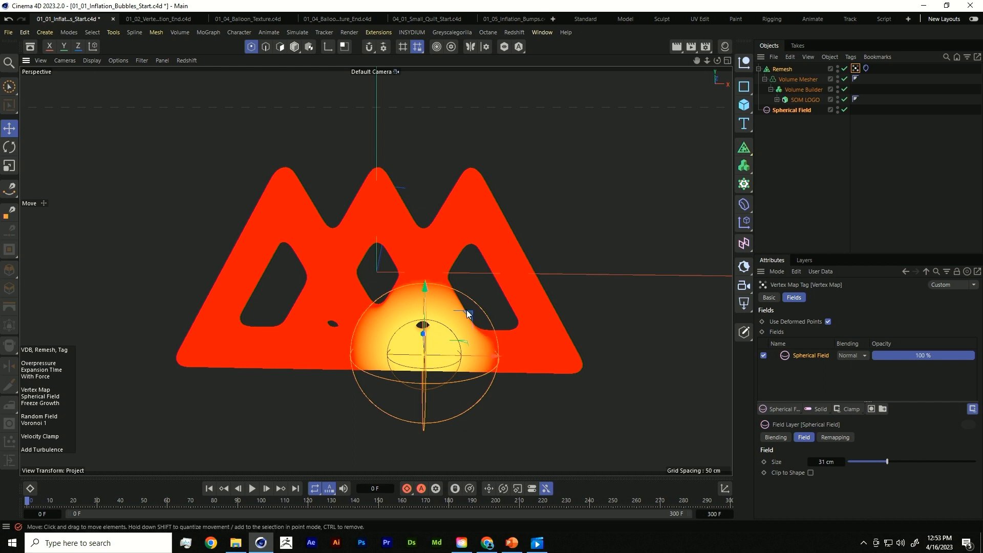
{"action": "left_click_drag", "start_coordinate": [466, 309], "coordinate": [486, 311]}
Assign the Vertex Map to the Map fields of Target Length and Balloon in the cloth tag.
{"action": "left_click", "coordinate": [855, 69]}
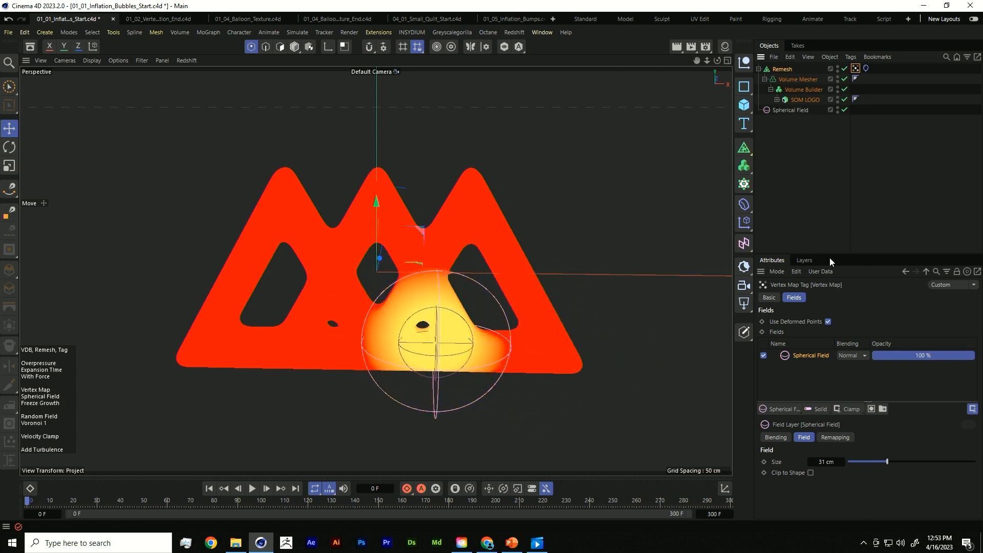
{"action": "left_click", "coordinate": [865, 69]}
{"action": "left_click", "coordinate": [796, 297]}
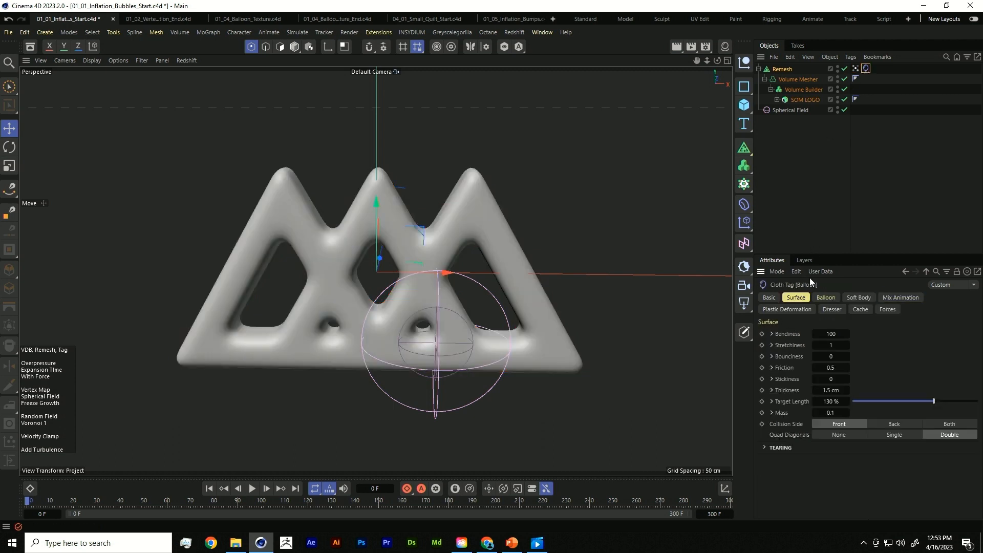
{"action": "left_click", "coordinate": [771, 401]}
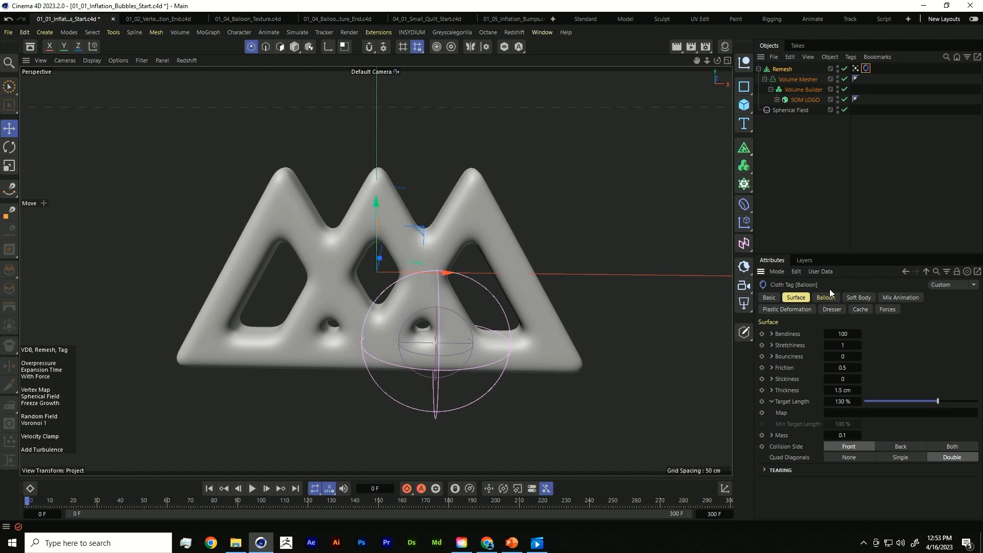
{"action": "left_click_drag", "start_coordinate": [855, 68], "coordinate": [864, 412]}
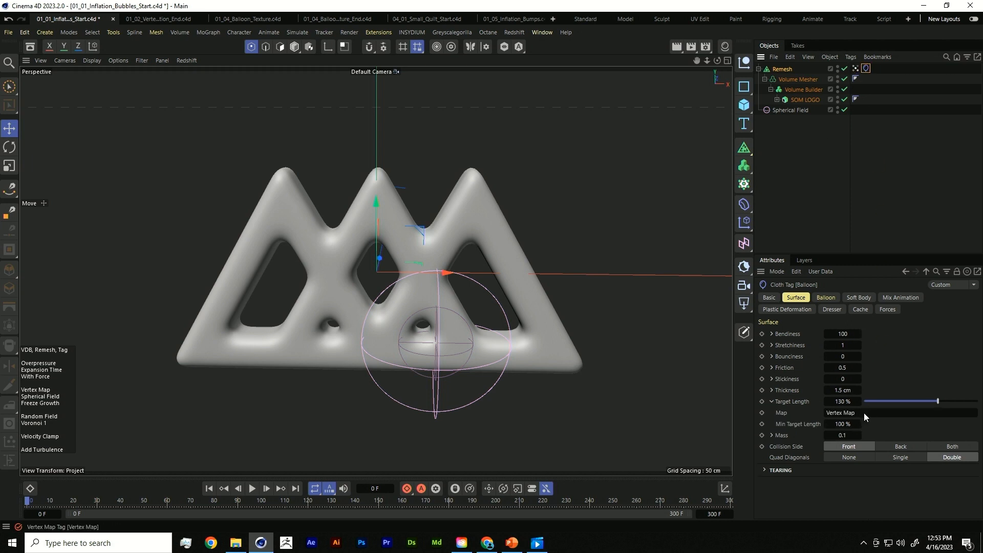
{"action": "left_click", "coordinate": [825, 298]}
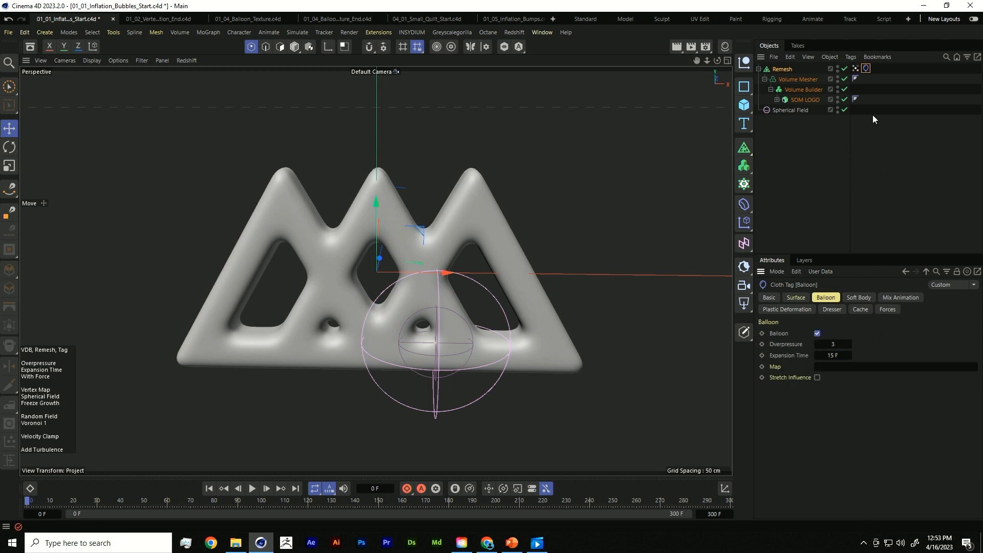
{"action": "left_click_drag", "start_coordinate": [855, 68], "coordinate": [856, 368]}
Assign the Vertex Map to the With Force Map in Mix Animation, play the simulation and stop it at frame 16.
{"action": "left_click", "coordinate": [906, 300]}
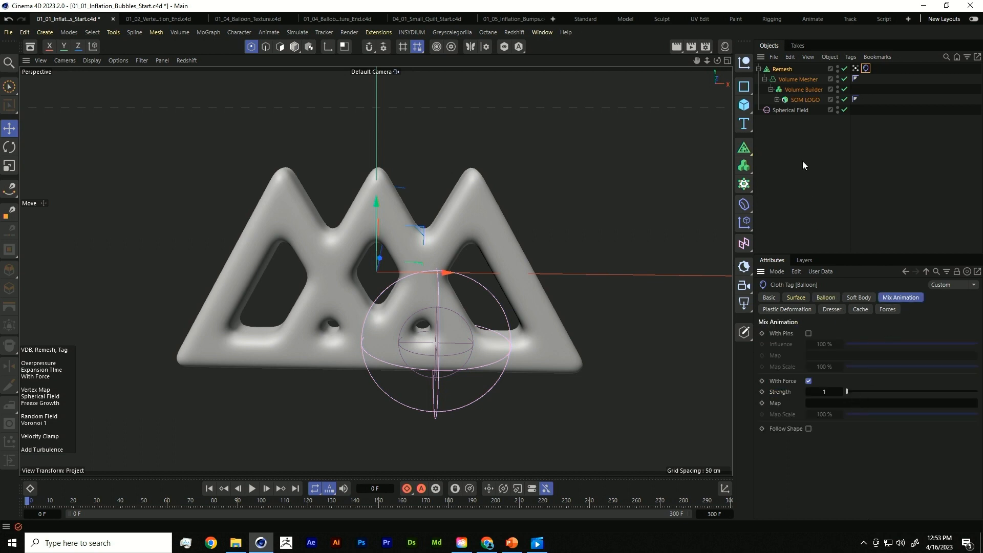
{"action": "left_click_drag", "start_coordinate": [856, 69], "coordinate": [824, 403]}
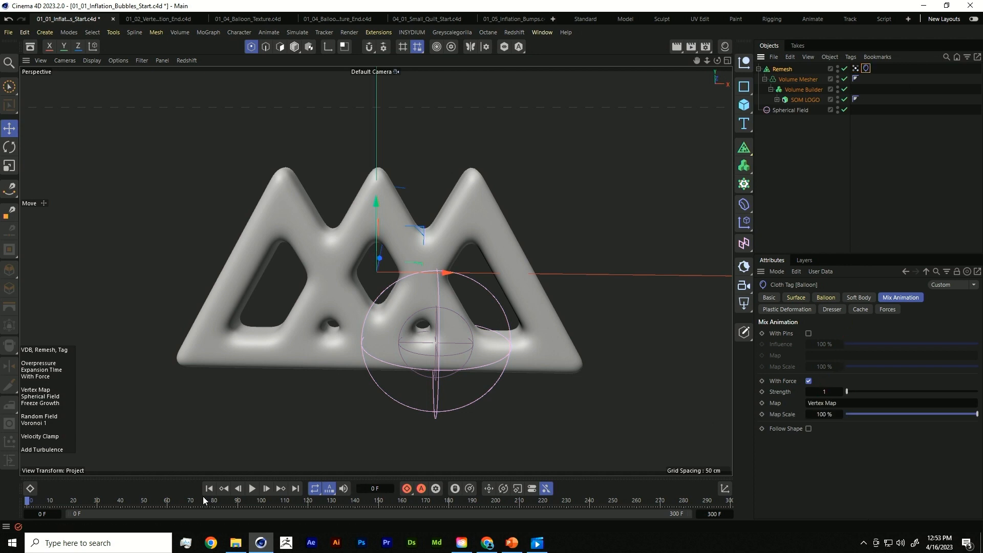
{"action": "left_click", "coordinate": [252, 489]}
{"action": "left_click", "coordinate": [252, 488]}
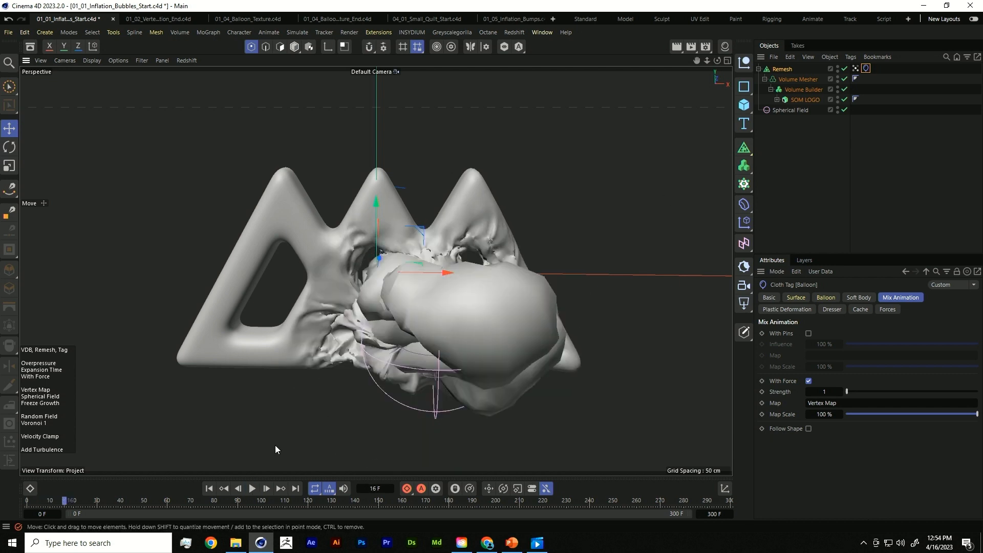
Return to the first frame, enlarge the Spherical Field and move it over the logo's lower-right corner.
{"action": "left_click", "coordinate": [208, 489]}
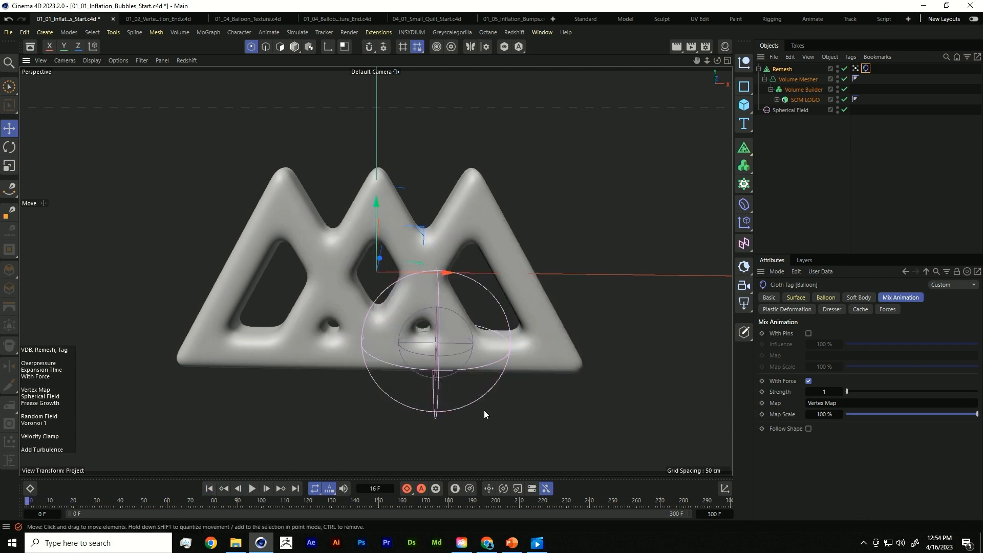
{"action": "left_click", "coordinate": [789, 109]}
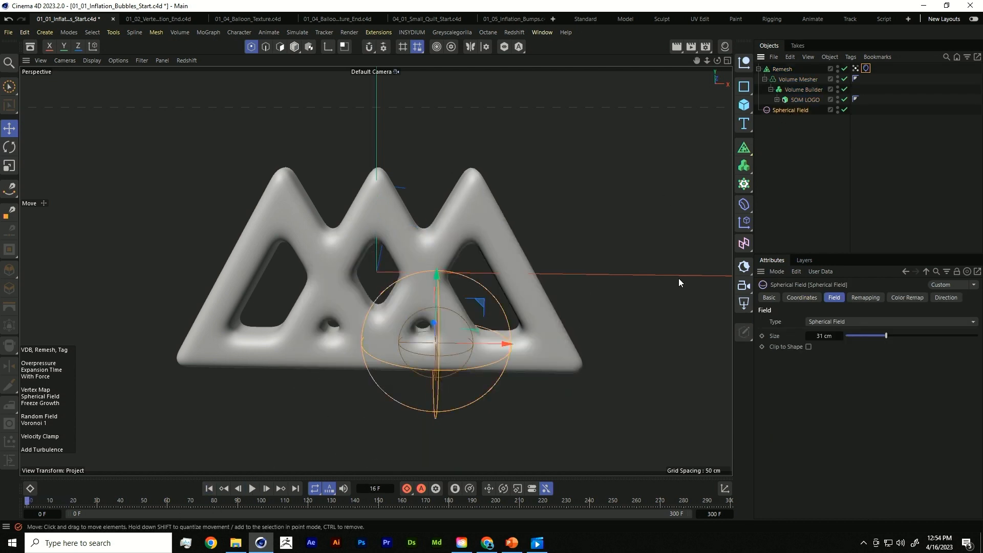
{"action": "key", "text": "t"}
{"action": "left_click_drag", "start_coordinate": [555, 414], "coordinate": [727, 266]}
{"action": "key", "text": "e"}
{"action": "left_click_drag", "start_coordinate": [542, 300], "coordinate": [657, 299]}
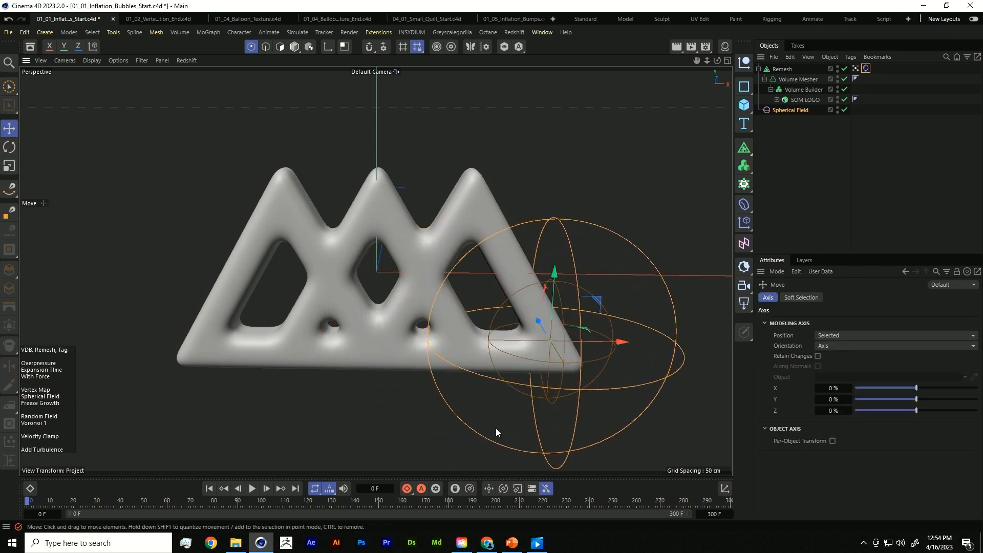
Play the balloon simulation with the enlarged field and stop it at frame 34.
{"action": "left_click", "coordinate": [252, 488]}
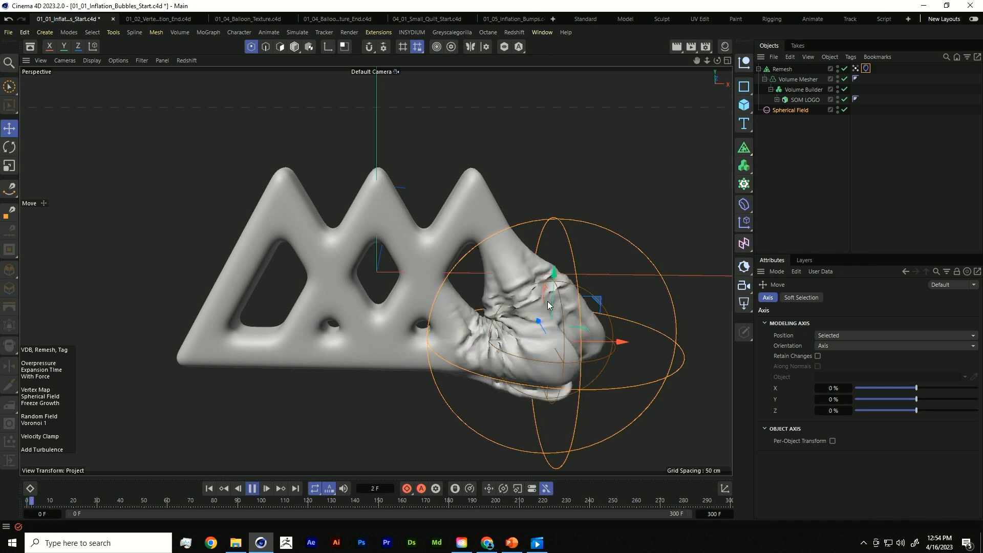
{"action": "mouse_move", "coordinate": [607, 306]}
{"action": "left_mouse_down"}
{"action": "mouse_move", "coordinate": [689, 233]}
{"action": "mouse_move", "coordinate": [527, 293]}
{"action": "mouse_move", "coordinate": [607, 305]}
{"action": "left_mouse_up"}
{"action": "key", "text": "F8"}
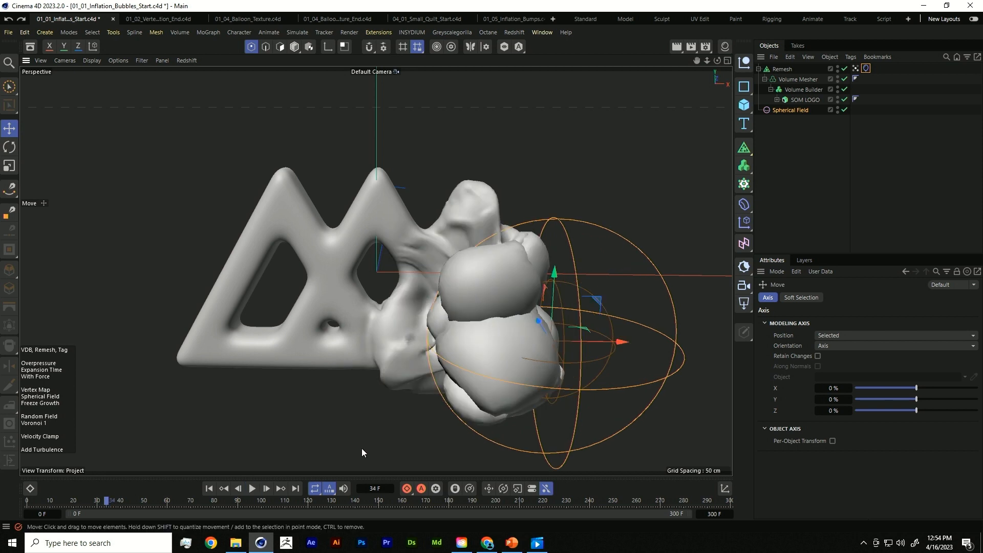
Back at the first frame, enlarge the Spherical Field further and shift it slightly outward, testing the simulation up to frame 25.
{"action": "left_click", "coordinate": [209, 488]}
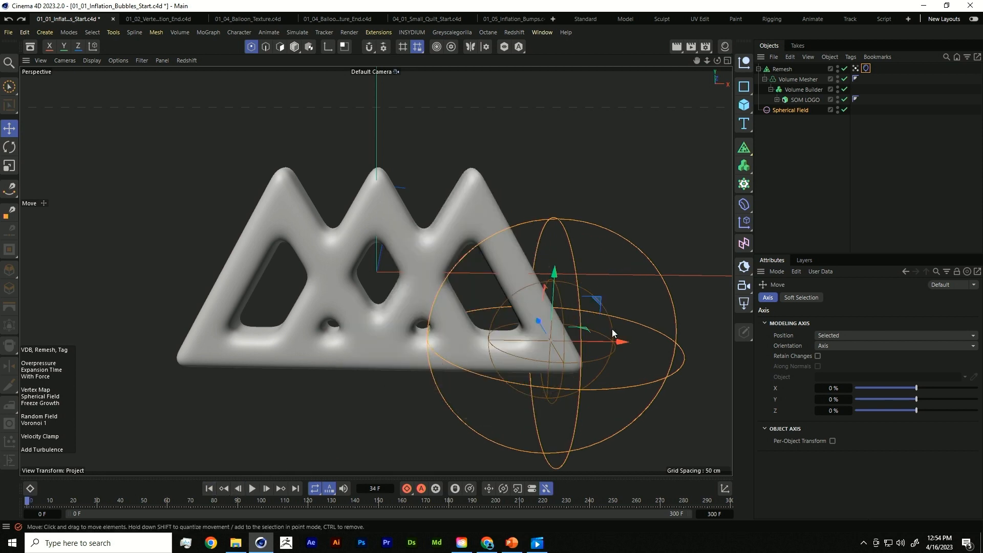
{"action": "key", "text": "t"}
{"action": "left_click_drag", "start_coordinate": [677, 299], "coordinate": [796, 221]}
{"action": "key", "text": "e"}
{"action": "left_click_drag", "start_coordinate": [638, 298], "coordinate": [670, 292]}
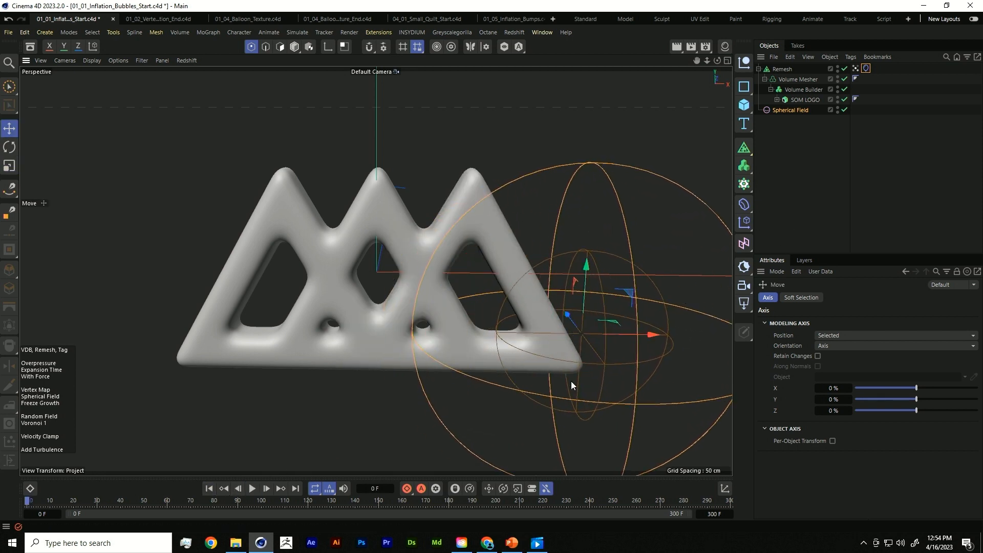
{"action": "left_click", "coordinate": [252, 490]}
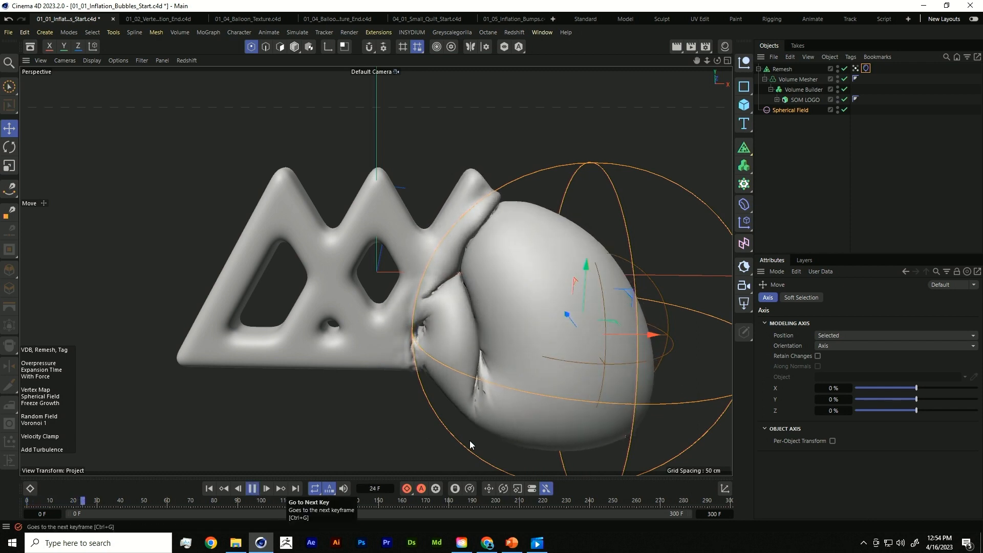
{"action": "key", "text": "F8"}
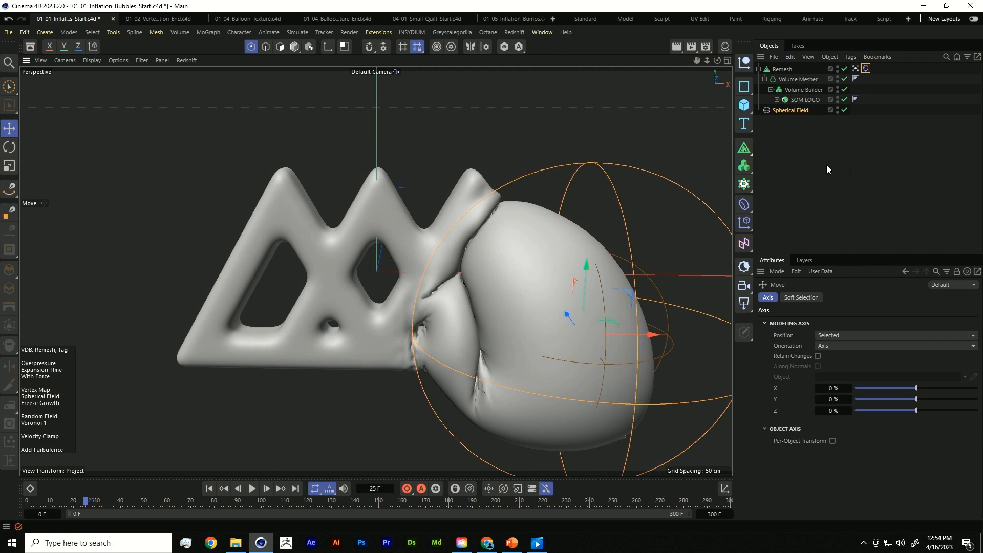
In the project's simulation settings, set Smoothing Iterations to 3 and Damping to 20%.
{"action": "key", "text": "ctrl+d"}
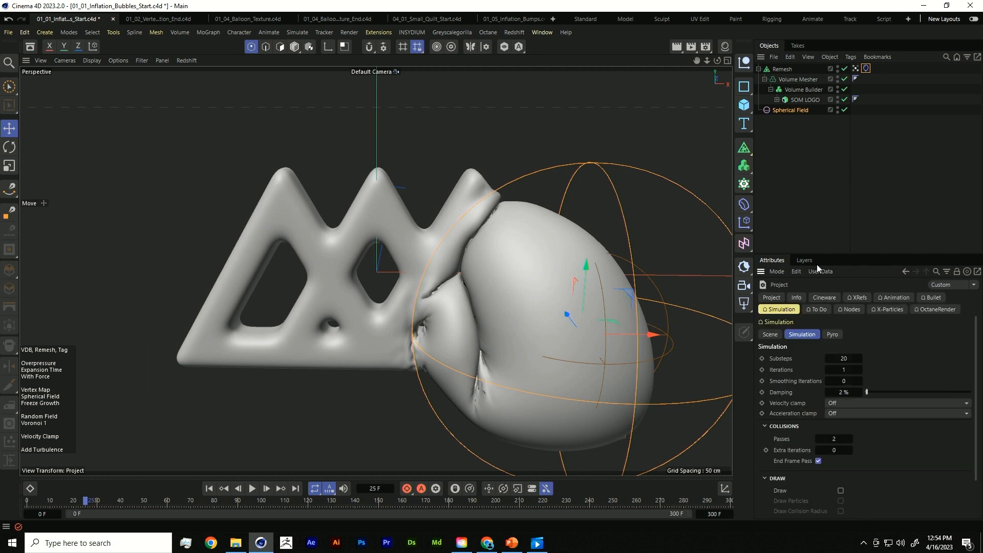
{"action": "left_click", "coordinate": [844, 381]}
{"action": "key", "text": "Tab"}
{"action": "type", "text": "20"}
{"action": "key", "text": "Return"}
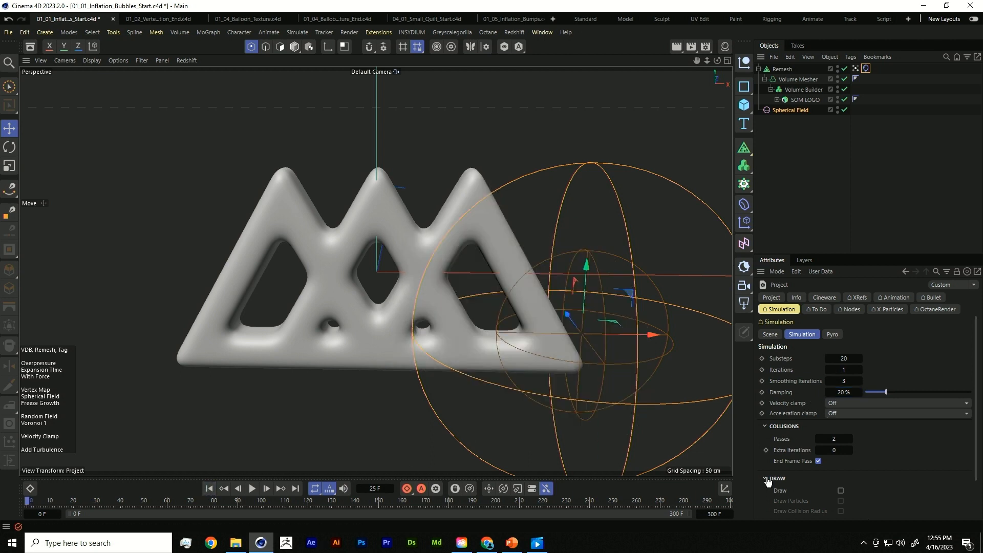
Set the project simulation's Velocity clamp to Absolute.
{"action": "left_click", "coordinate": [832, 403]}
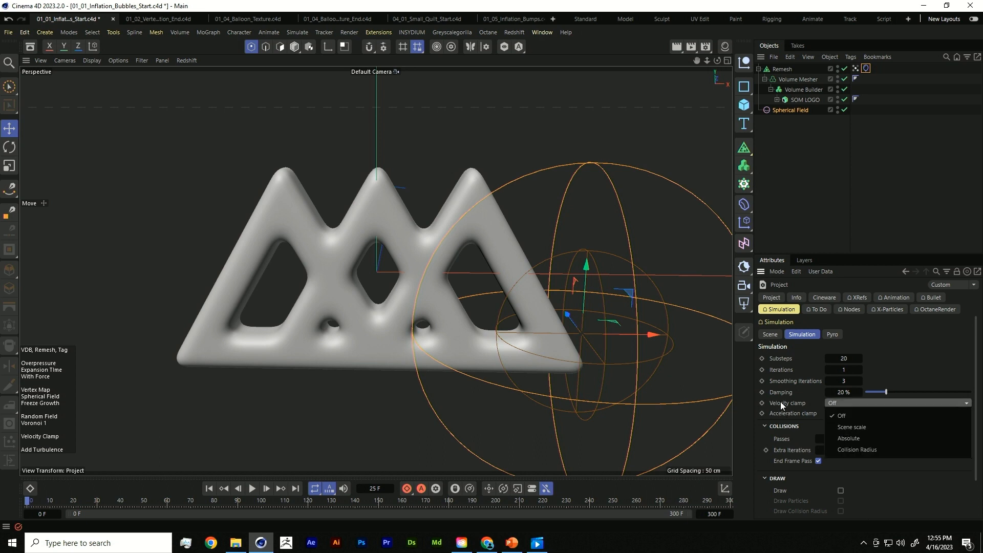
{"action": "left_click", "coordinate": [817, 402]}
{"action": "left_click", "coordinate": [834, 404]}
{"action": "left_click", "coordinate": [859, 438]}
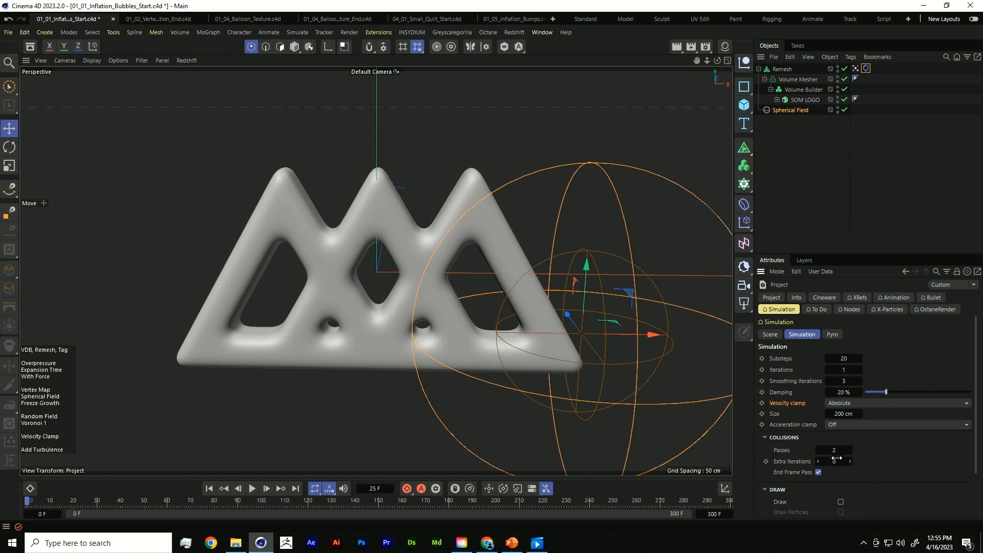
Replay the simulation from the first frame, nudging the Spherical Field slightly during playback, and stop at frame 35.
{"action": "left_click", "coordinate": [210, 489]}
{"action": "left_click", "coordinate": [253, 489]}
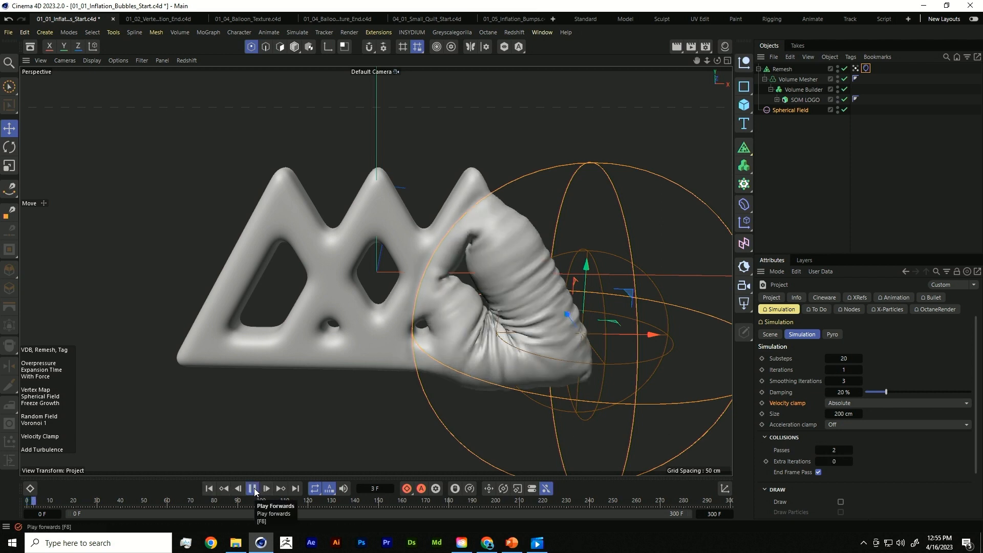
{"action": "mouse_move", "coordinate": [630, 298]}
{"action": "left_mouse_down"}
{"action": "mouse_move", "coordinate": [638, 284]}
{"action": "mouse_move", "coordinate": [641, 295]}
{"action": "mouse_move", "coordinate": [627, 302]}
{"action": "left_mouse_up"}
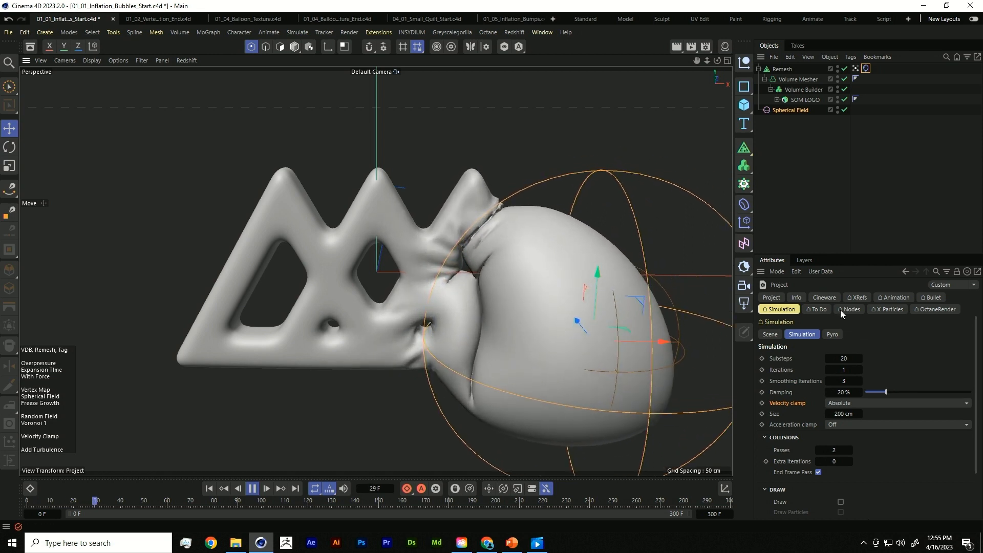
{"action": "key", "text": "F8"}
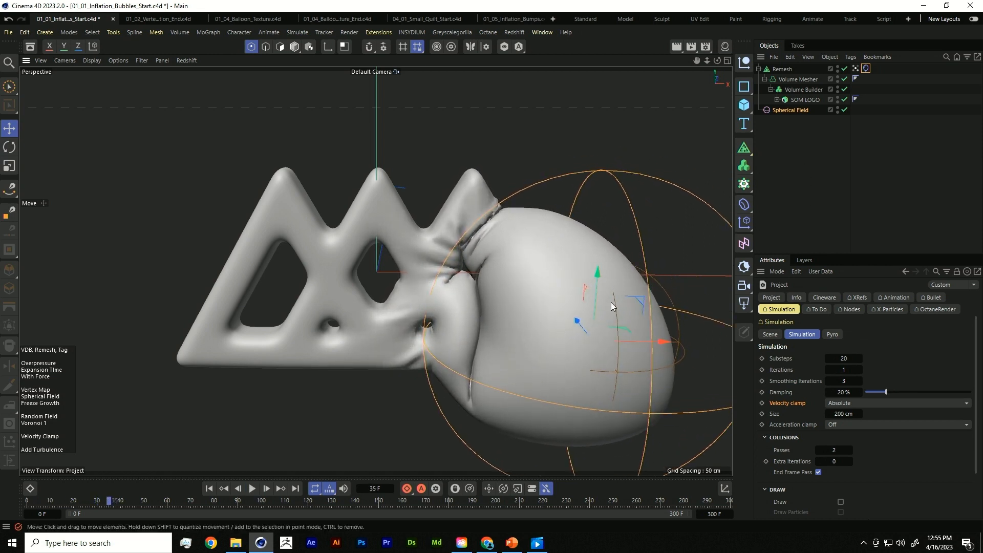
Open the Balloon settings of the Remesh object's cloth tag.
{"action": "left_click", "coordinate": [856, 68]}
{"action": "left_click", "coordinate": [865, 68]}
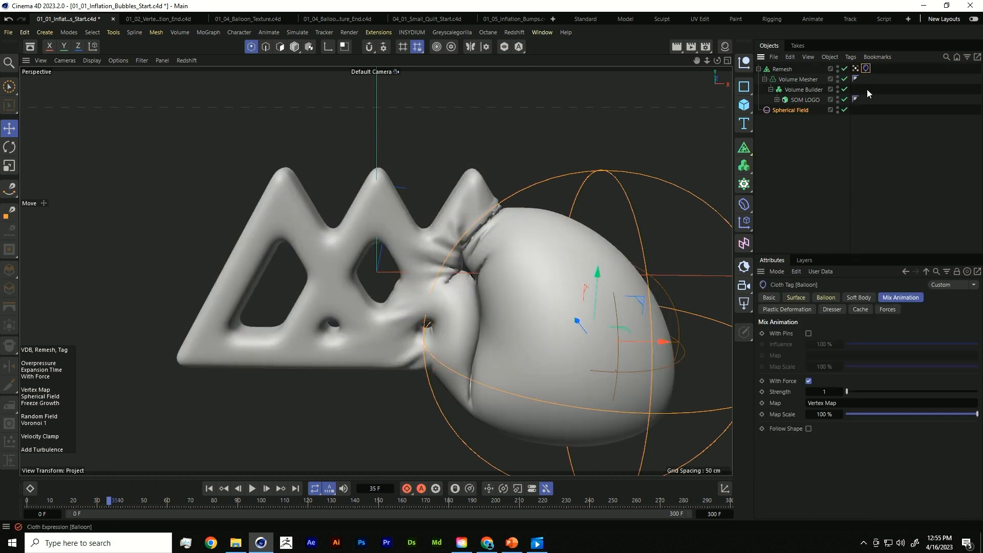
{"action": "left_click", "coordinate": [822, 298]}
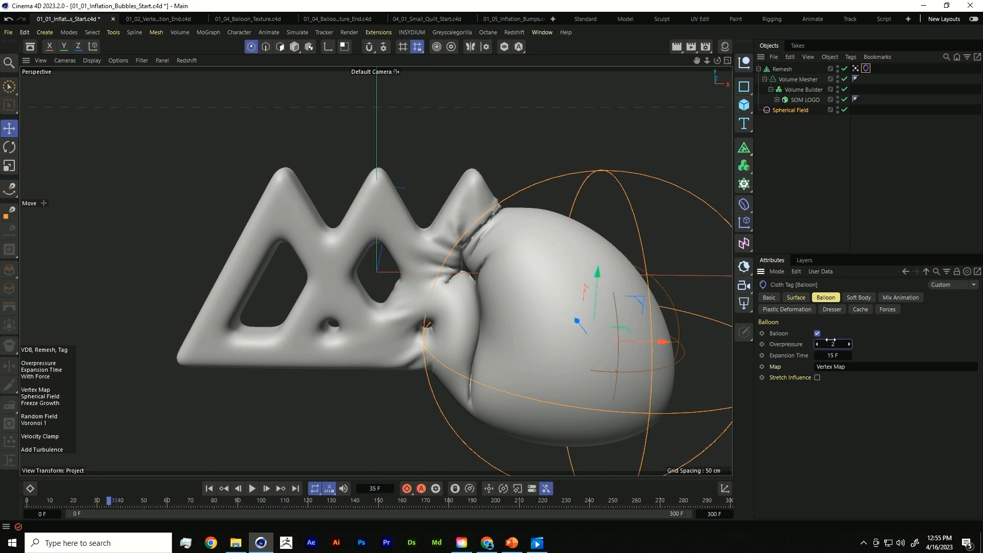
Play the simulation from the start while moving the Spherical Field across the logo, stop at frame 239 and return to the first frame.
{"action": "left_click", "coordinate": [208, 489]}
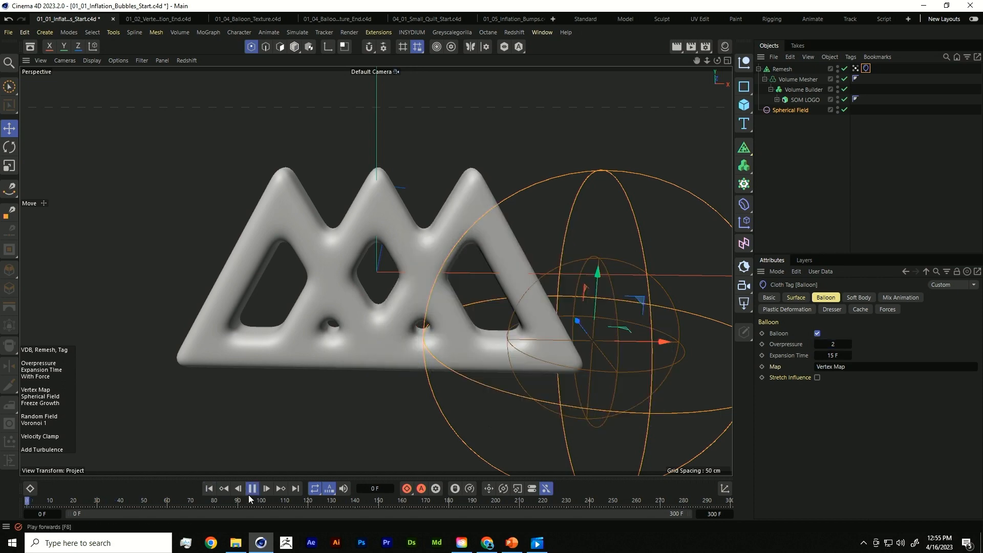
{"action": "left_click", "coordinate": [252, 489]}
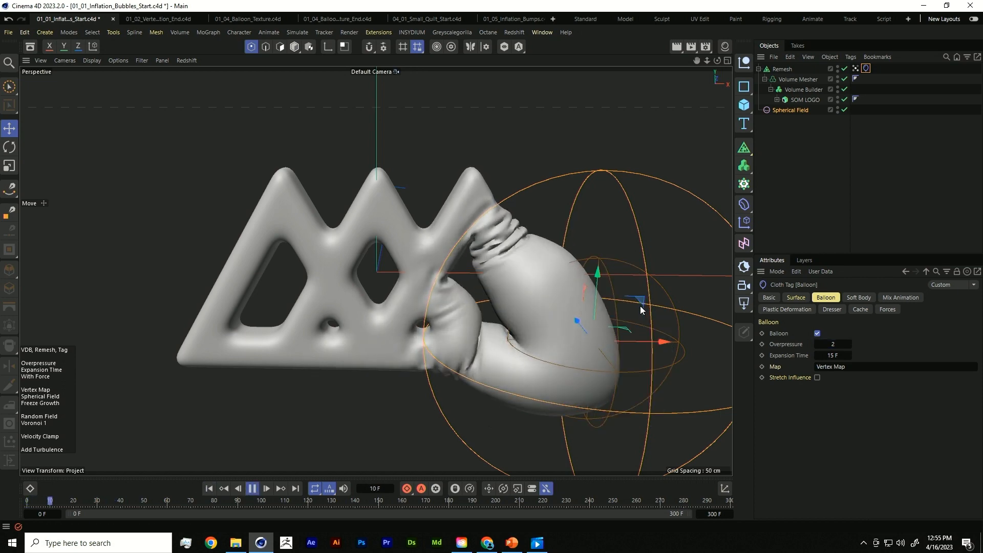
{"action": "left_click_drag", "start_coordinate": [640, 305], "coordinate": [425, 256]}
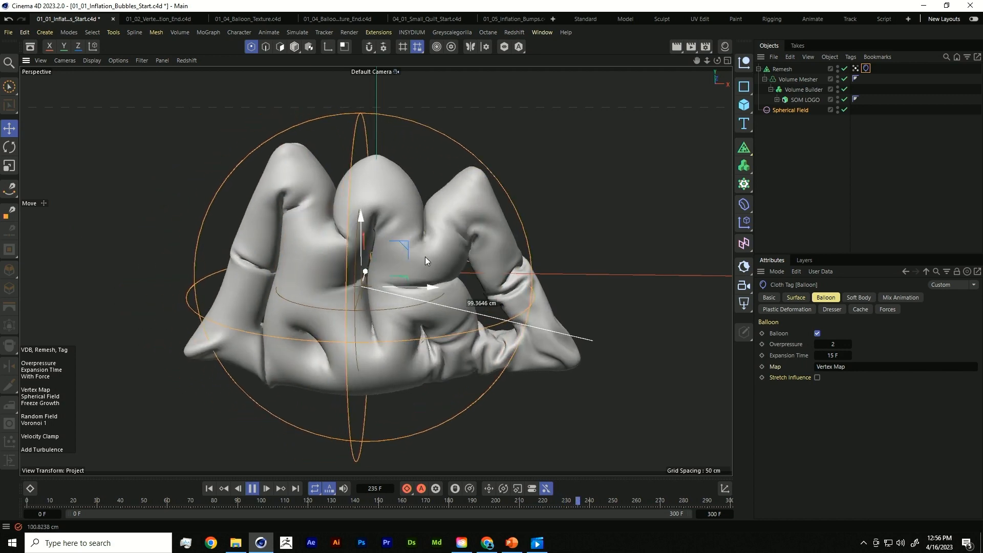
{"action": "key", "text": "F8"}
{"action": "left_click", "coordinate": [209, 488]}
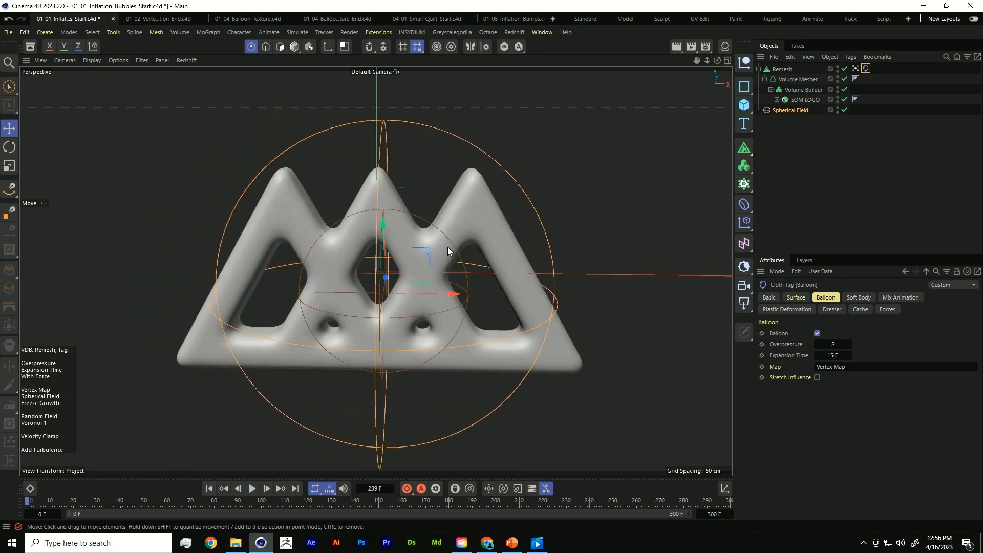
Move the Spherical Field back over the logo's right corner and scale it down to about 56 cm.
{"action": "left_click_drag", "start_coordinate": [427, 249], "coordinate": [605, 310]}
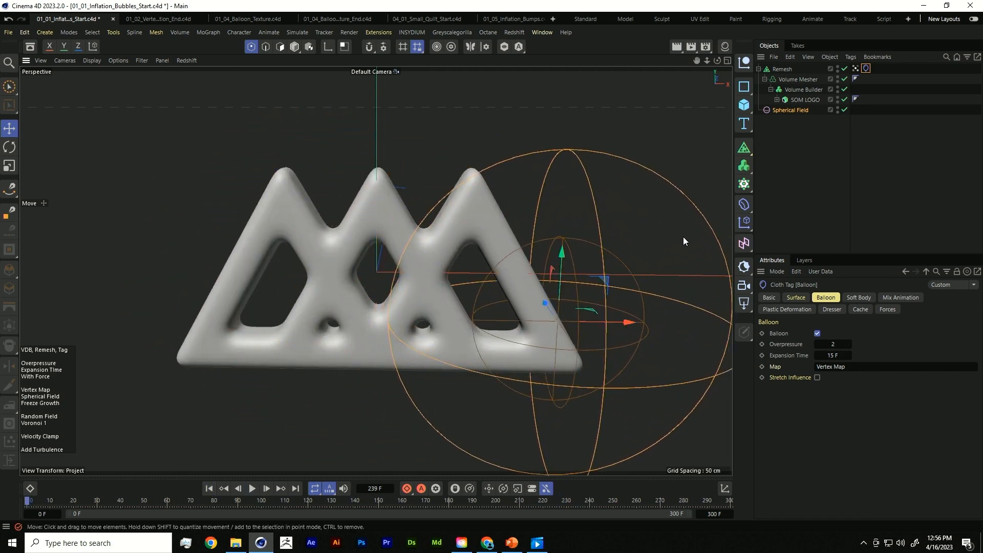
{"action": "key", "text": "t"}
{"action": "left_click_drag", "start_coordinate": [683, 236], "coordinate": [589, 307]}
{"action": "key", "text": "e"}
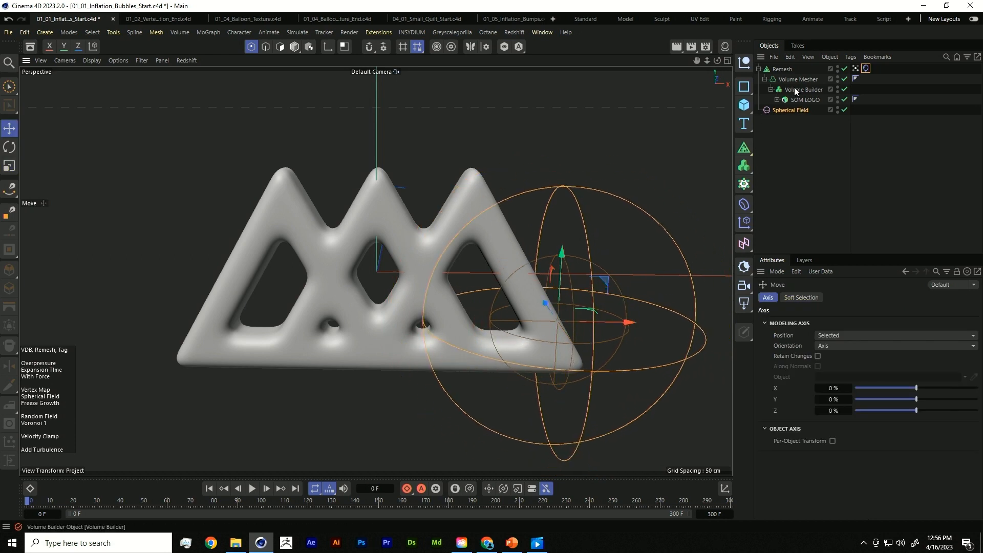
Add a second Spherical Field to the vertex map, scale it to 41.5 cm and place it over the logo's upper-left peak.
{"action": "left_click", "coordinate": [855, 69]}
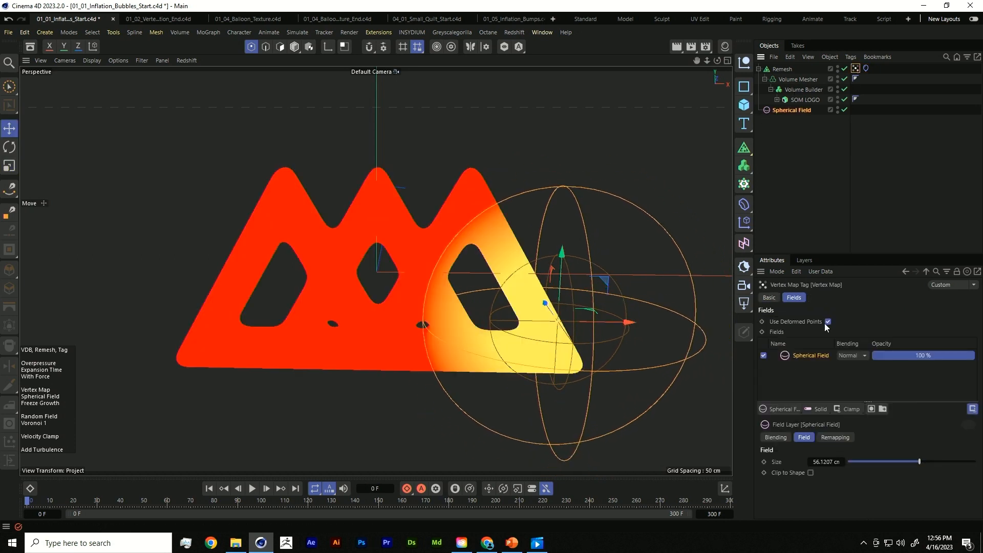
{"action": "left_click", "coordinate": [786, 410]}
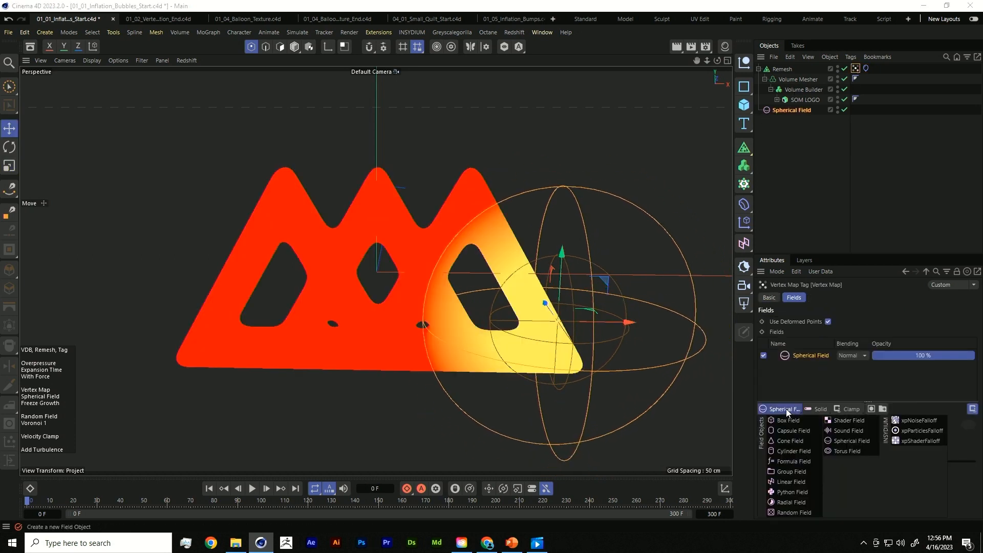
{"action": "left_click", "coordinate": [837, 440]}
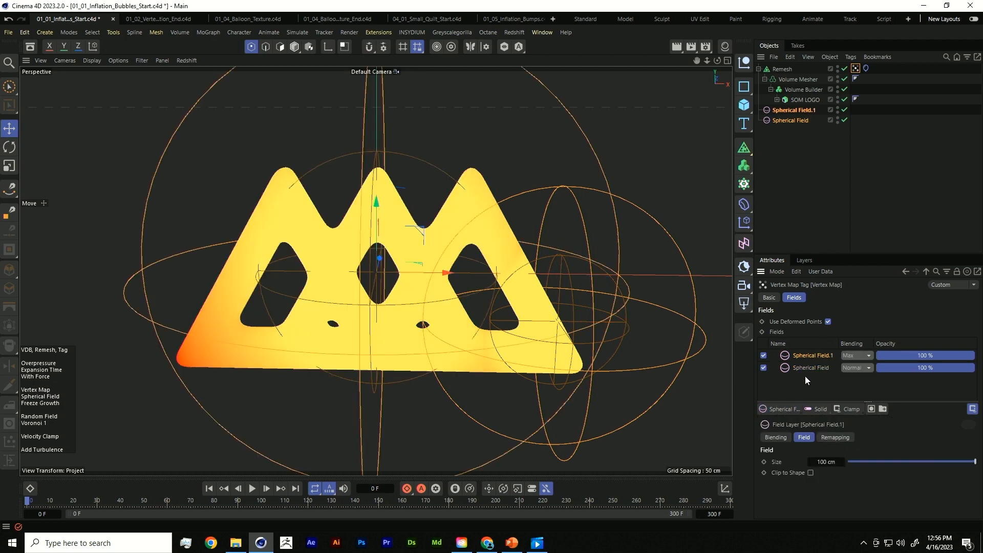
{"action": "key", "text": "t"}
{"action": "left_click_drag", "start_coordinate": [672, 125], "coordinate": [342, 191]}
{"action": "key", "text": "e"}
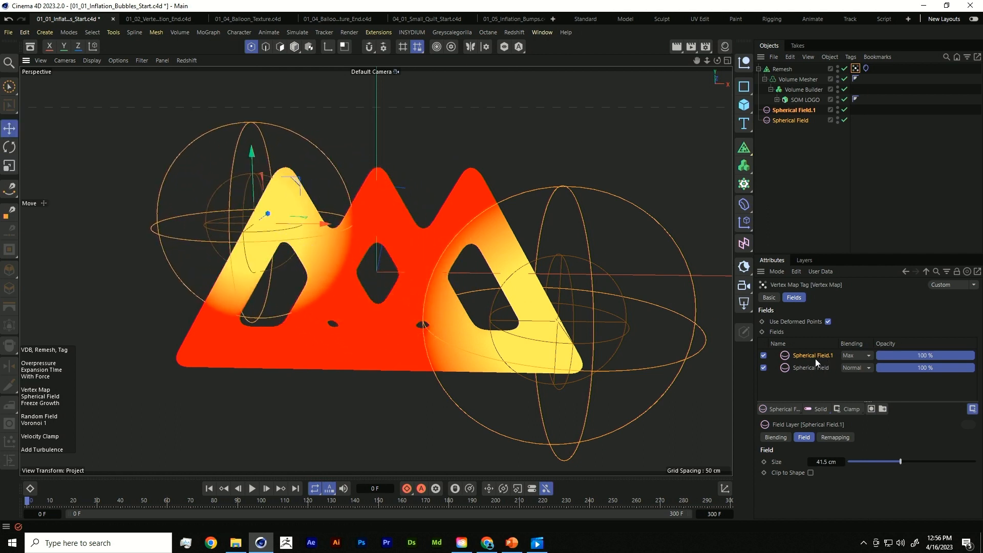
Examine the blending modes available for the Spherical Field.1 layer in the vertex map's Fields list.
{"action": "left_click", "coordinate": [849, 358]}
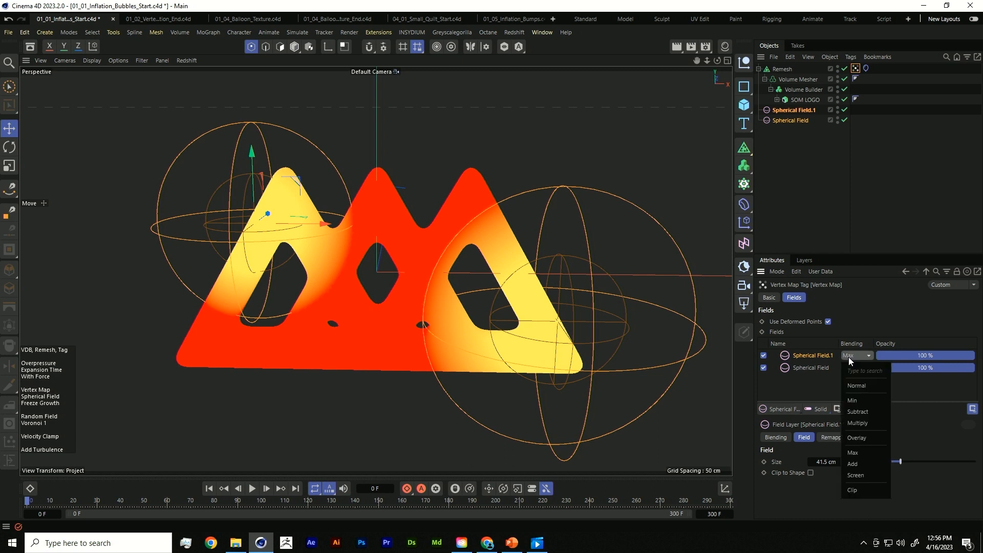
{"action": "left_click", "coordinate": [800, 387]}
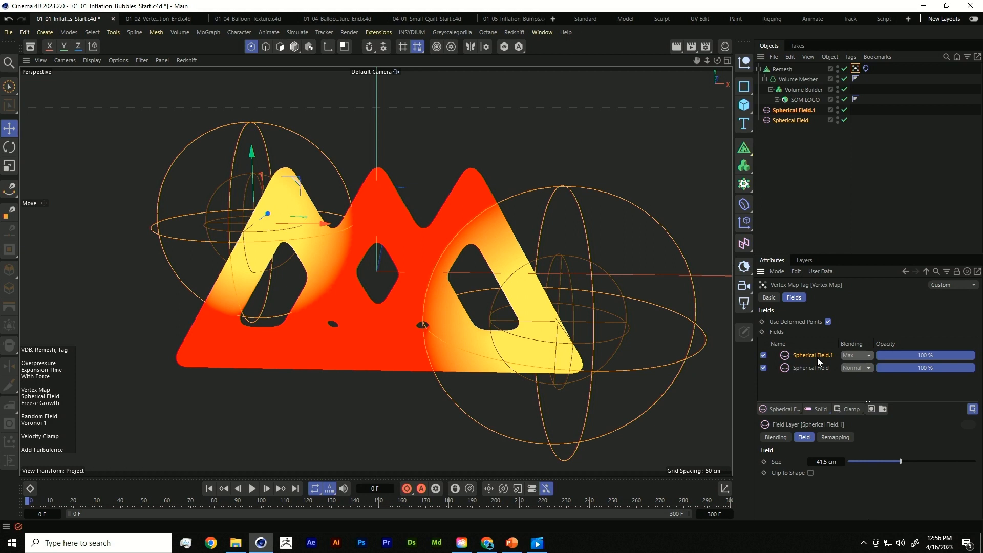
{"action": "left_click", "coordinate": [848, 354]}
{"action": "left_click", "coordinate": [849, 356]}
{"action": "left_click", "coordinate": [851, 357]}
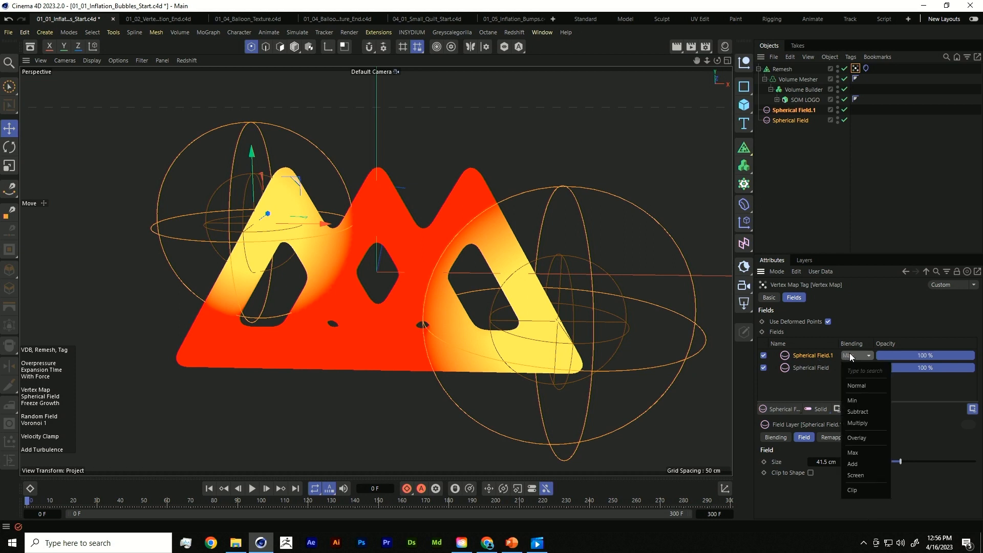
{"action": "left_click", "coordinate": [851, 356]}
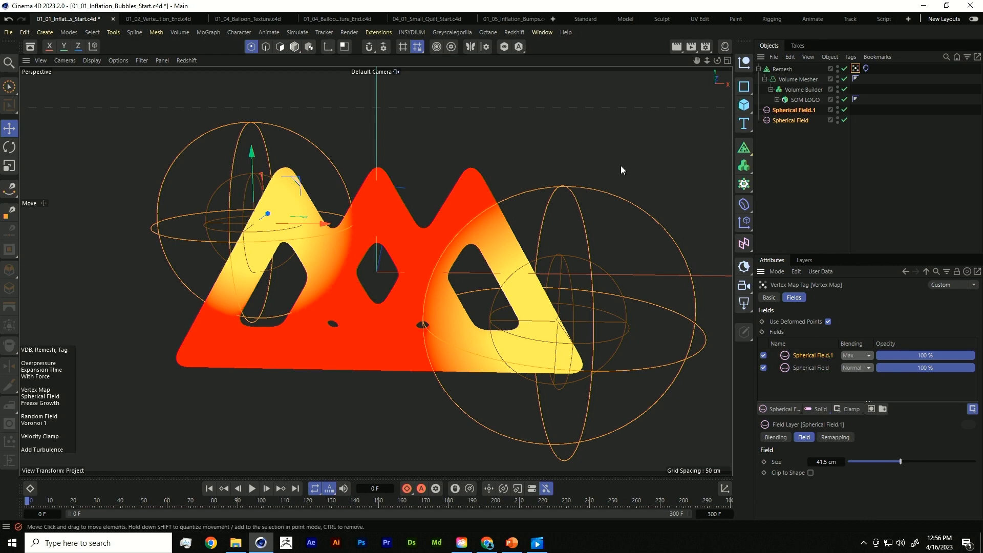
Enlarge Spherical Field.1 over the logo's left triangle, adjust the fields' positions and start playing the simulation.
{"action": "left_click_drag", "start_coordinate": [287, 174], "coordinate": [302, 197]}
{"action": "key", "text": "t"}
{"action": "left_click_drag", "start_coordinate": [423, 149], "coordinate": [635, 115]}
{"action": "key", "text": "e"}
{"action": "left_click_drag", "start_coordinate": [514, 134], "coordinate": [588, 174]}
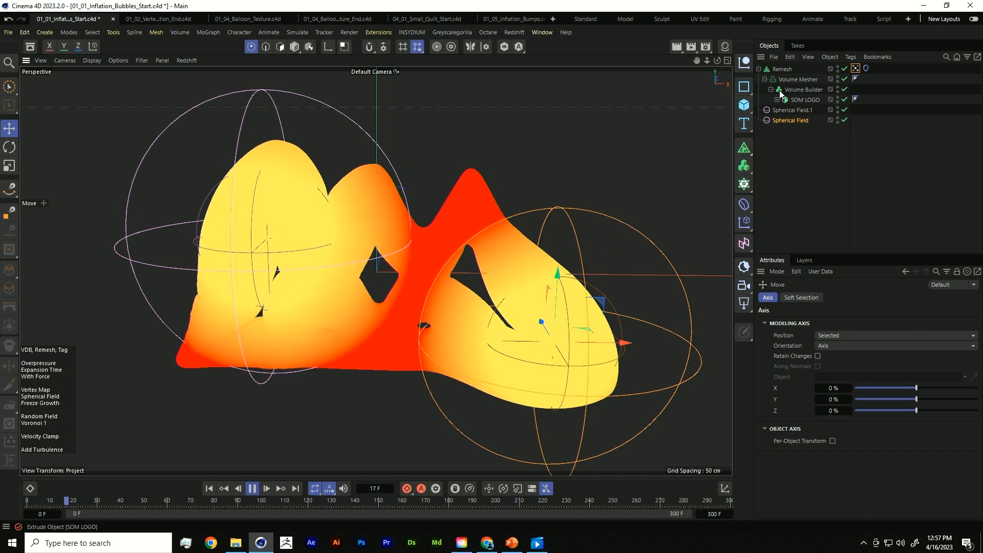
Rotate both Spherical Fields together while the simulation plays, stop it at frame 148 and return to the first frame.
{"action": "left_click", "coordinate": [793, 111], "text": "ctrl"}
{"action": "key", "text": "r"}
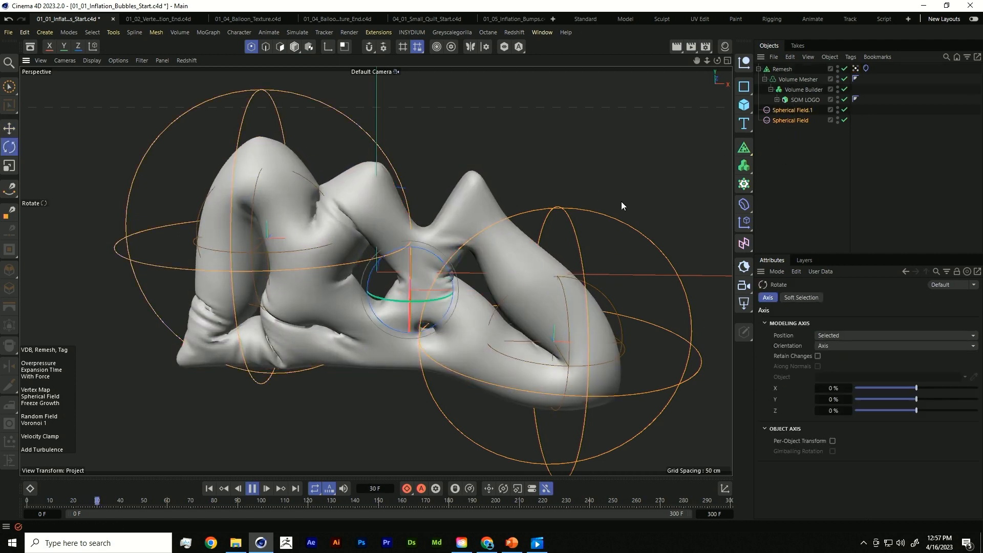
{"action": "left_click_drag", "start_coordinate": [622, 201], "coordinate": [306, 354]}
{"action": "left_click", "coordinate": [252, 488]}
{"action": "left_click", "coordinate": [209, 489]}
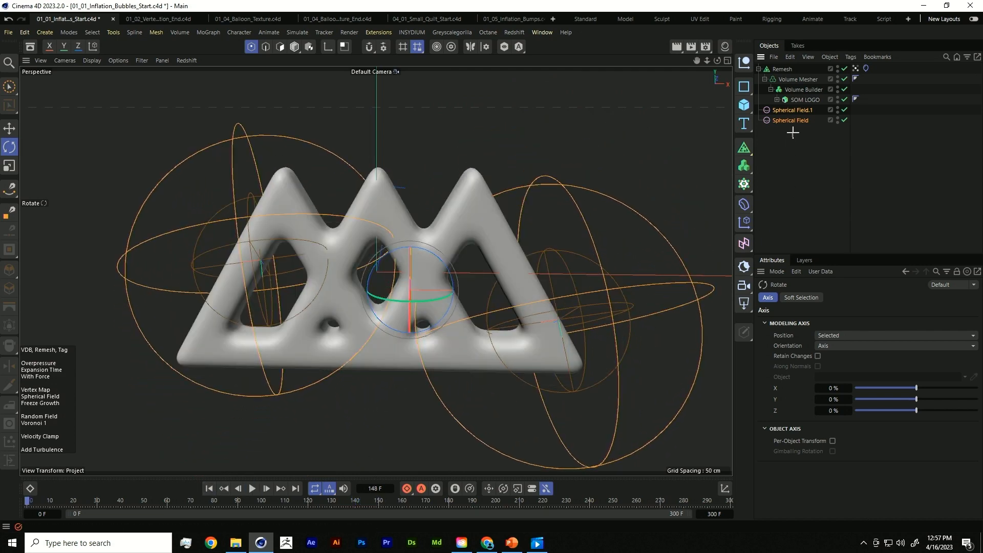
Delete Spherical Field.1 from the scene, keeping only the first Spherical Field.
{"action": "left_click_drag", "start_coordinate": [799, 108], "coordinate": [801, 121]}
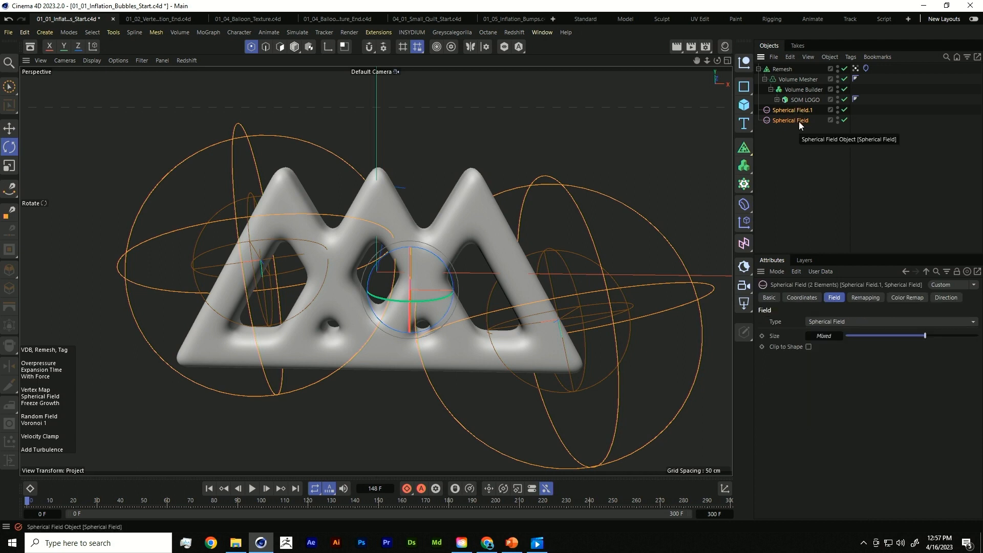
{"action": "left_click", "coordinate": [793, 112]}
{"action": "key", "text": "Delete"}
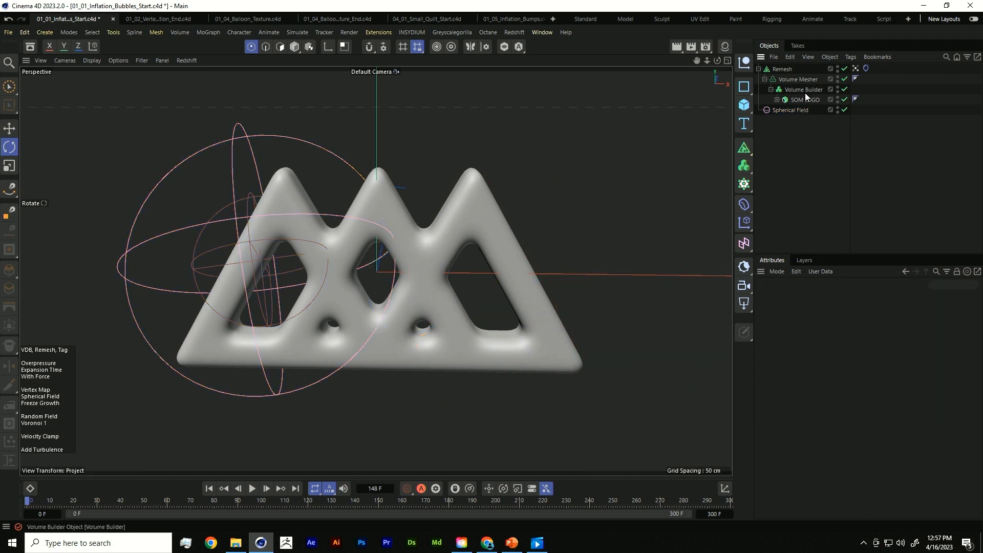
Change the remaining Spherical Field's type to Linear Field, scale it down and tilt it over the logo's left triangle.
{"action": "left_click", "coordinate": [826, 321]}
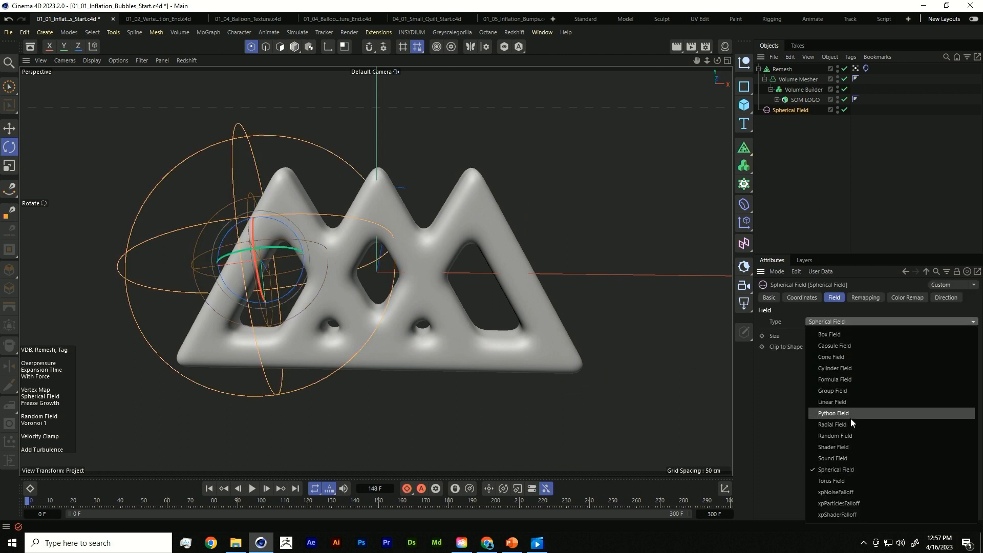
{"action": "left_click", "coordinate": [840, 401]}
{"action": "key", "text": "t"}
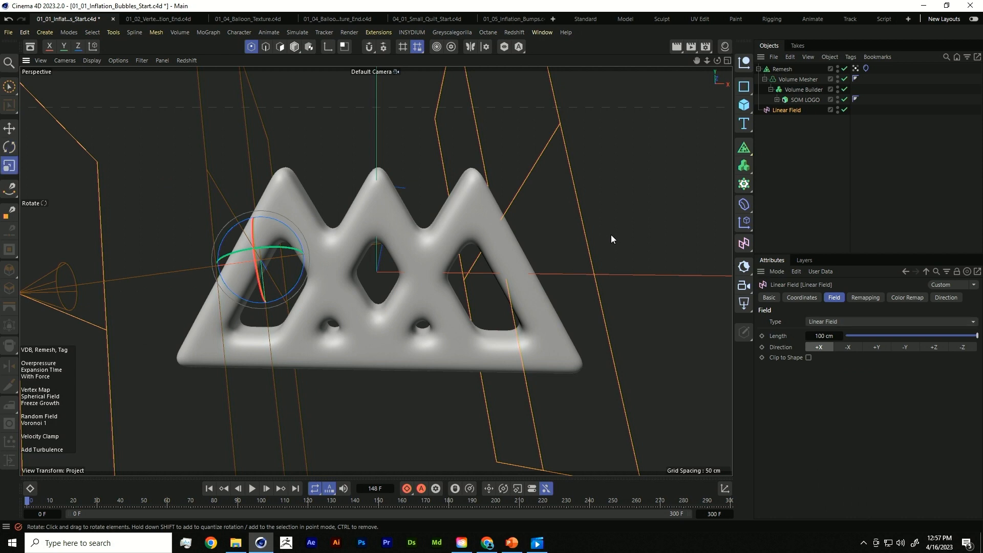
{"action": "left_click_drag", "start_coordinate": [610, 234], "coordinate": [328, 284]}
{"action": "key", "text": "r"}
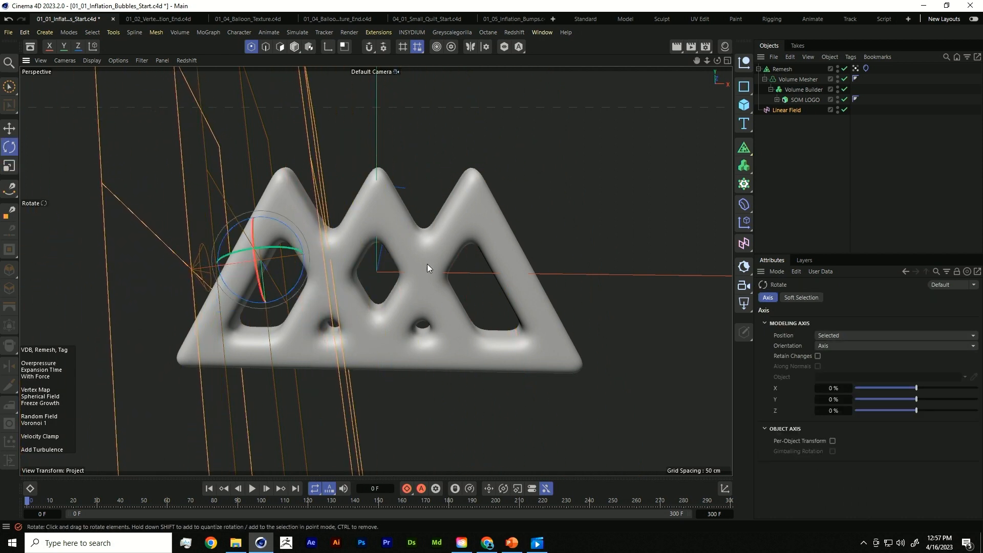
{"action": "left_click_drag", "start_coordinate": [427, 263], "coordinate": [272, 287]}
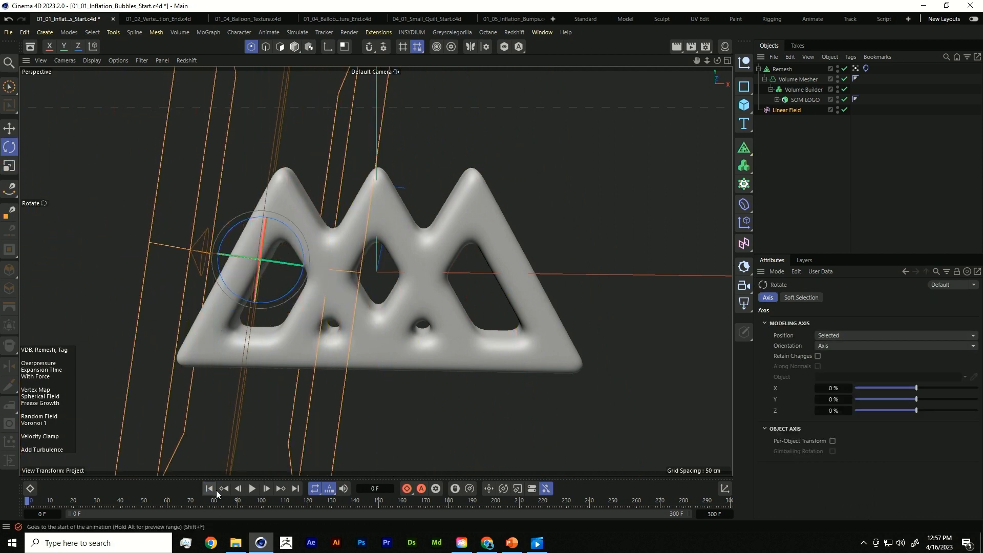
Play the simulation while moving the Linear Field rightward across the logo, and stop at frame 100.
{"action": "left_click", "coordinate": [253, 490]}
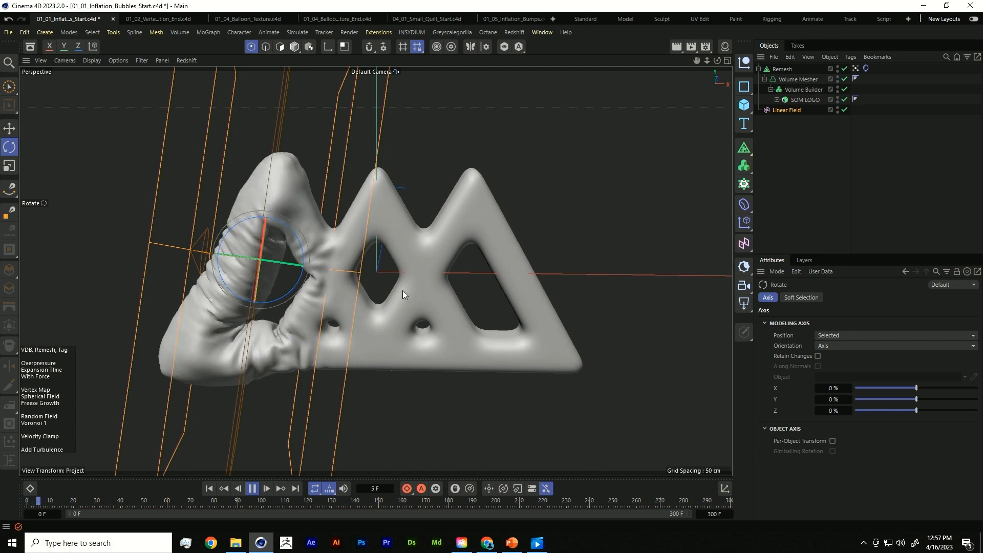
{"action": "key", "text": "e"}
{"action": "left_click_drag", "start_coordinate": [486, 293], "coordinate": [512, 294]}
{"action": "key", "text": "F8"}
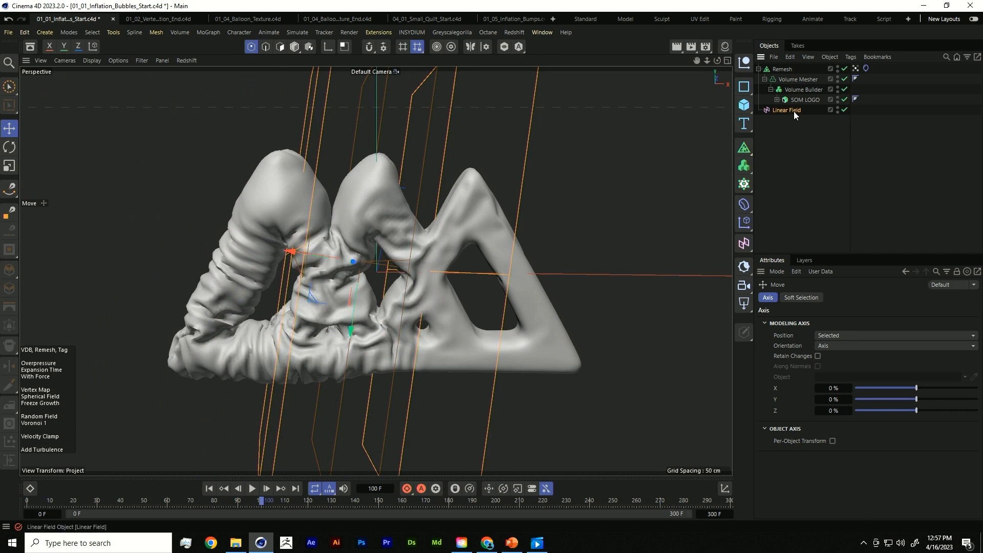
Delete the Linear Field and return the simulation to the first frame.
{"action": "left_click", "coordinate": [779, 112]}
{"action": "key", "text": "Delete"}
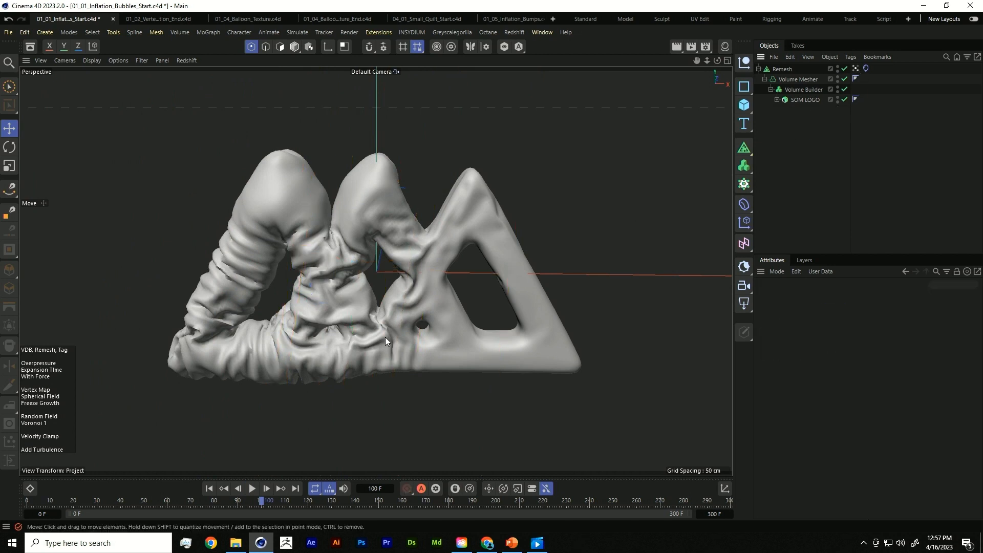
{"action": "left_click", "coordinate": [209, 488]}
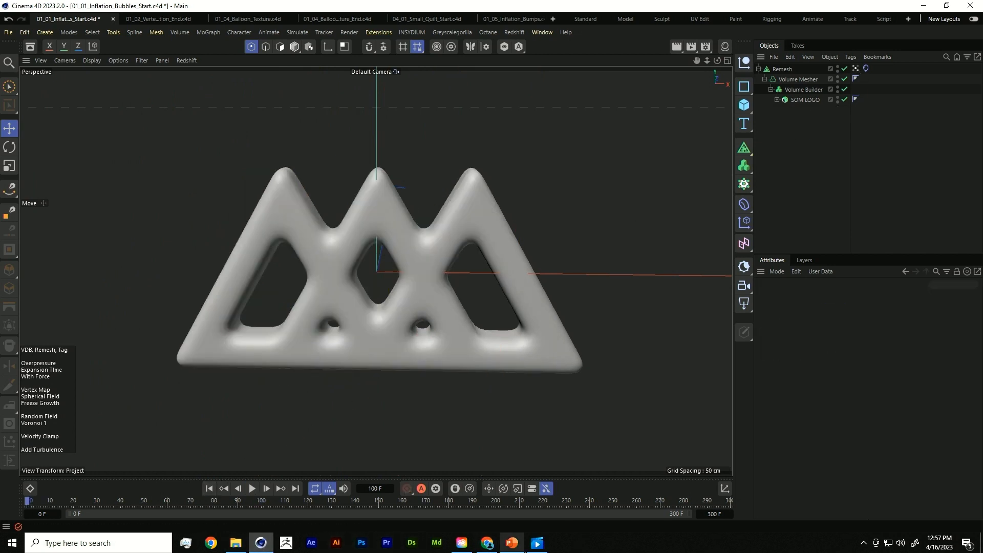
Switch to PowerPoint, examine the balloon logo reference video on slide 6, and return to Cinema 4D.
{"action": "left_click", "coordinate": [512, 542]}
{"action": "left_click", "coordinate": [577, 308]}
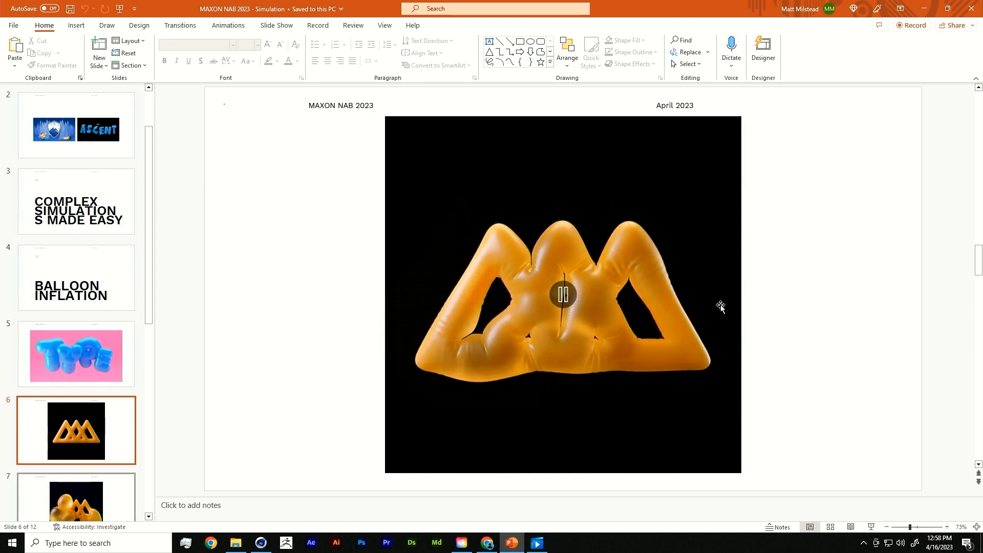
{"action": "left_click", "coordinate": [565, 305]}
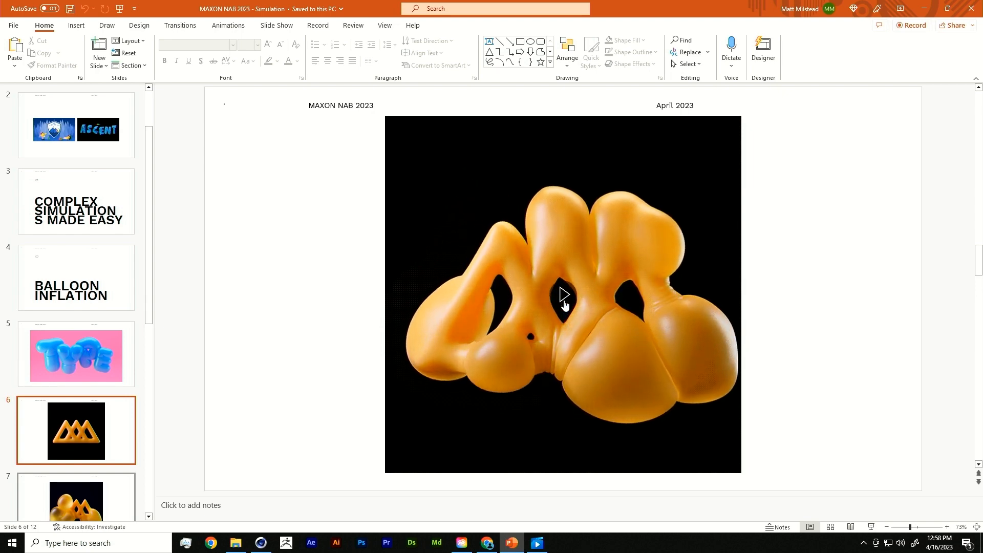
{"action": "left_click", "coordinate": [260, 543]}
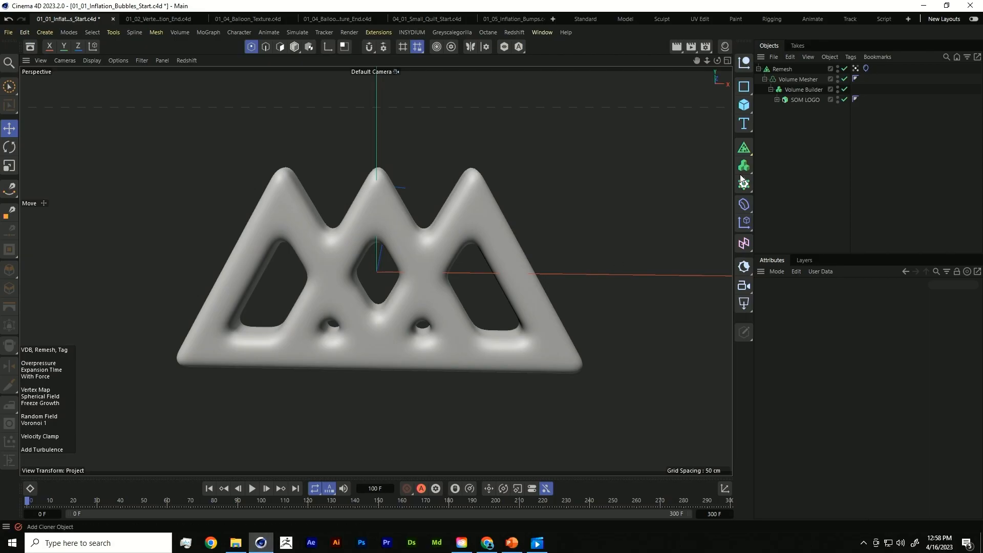
Add a Random Field to the Remesh object's vertex map.
{"action": "left_click", "coordinate": [855, 68]}
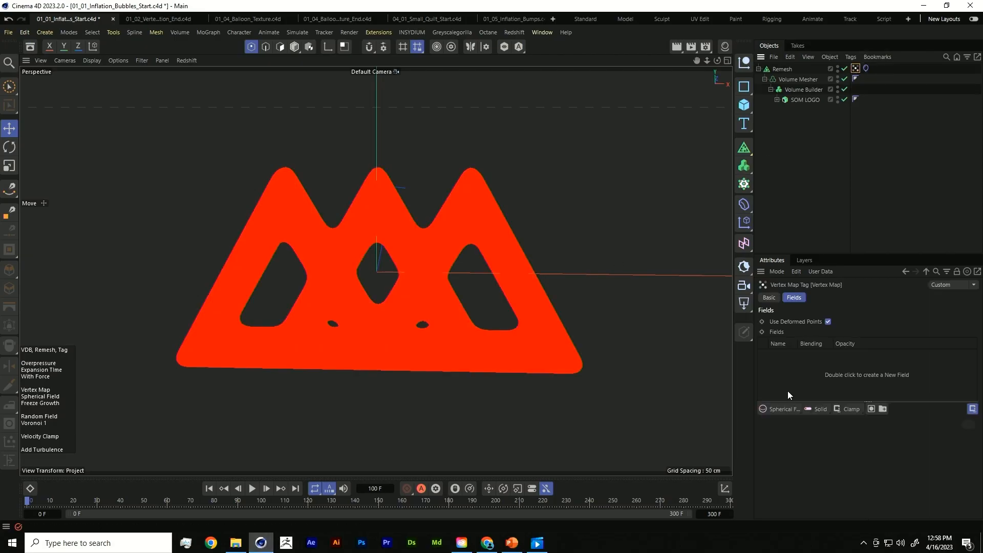
{"action": "left_click", "coordinate": [772, 411]}
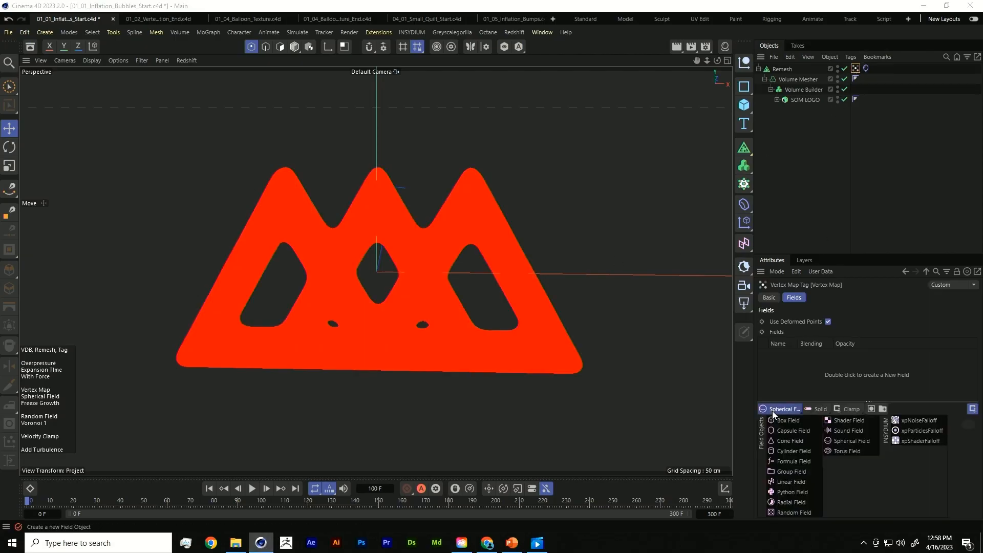
{"action": "left_click", "coordinate": [779, 516]}
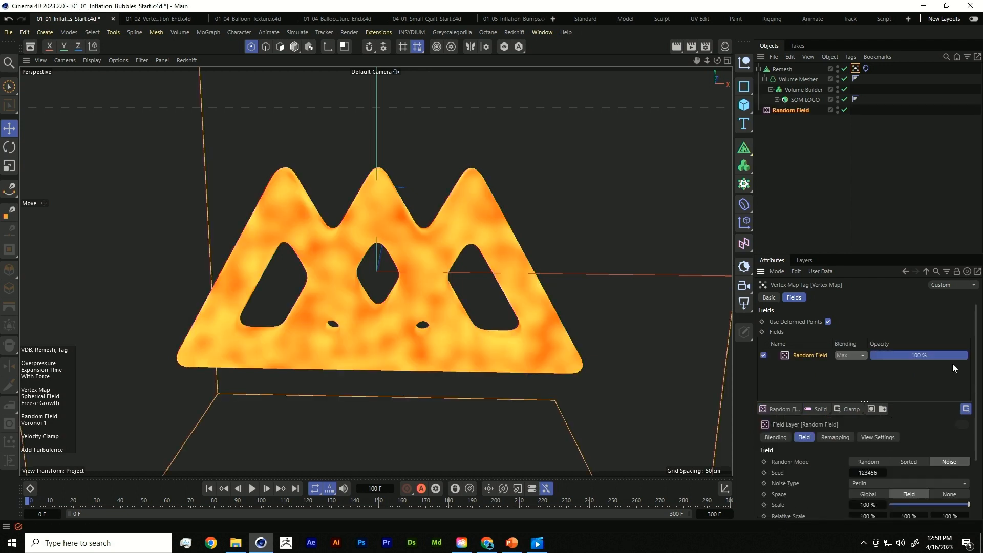
Set the Random Field's noise type to Voronoi 1, its scale to 402.01% and its animation speed to 20%.
{"action": "mouse_move", "coordinate": [979, 330]}
{"action": "left_mouse_down"}
{"action": "mouse_move", "coordinate": [979, 369]}
{"action": "mouse_move", "coordinate": [973, 313]}
{"action": "left_mouse_up"}
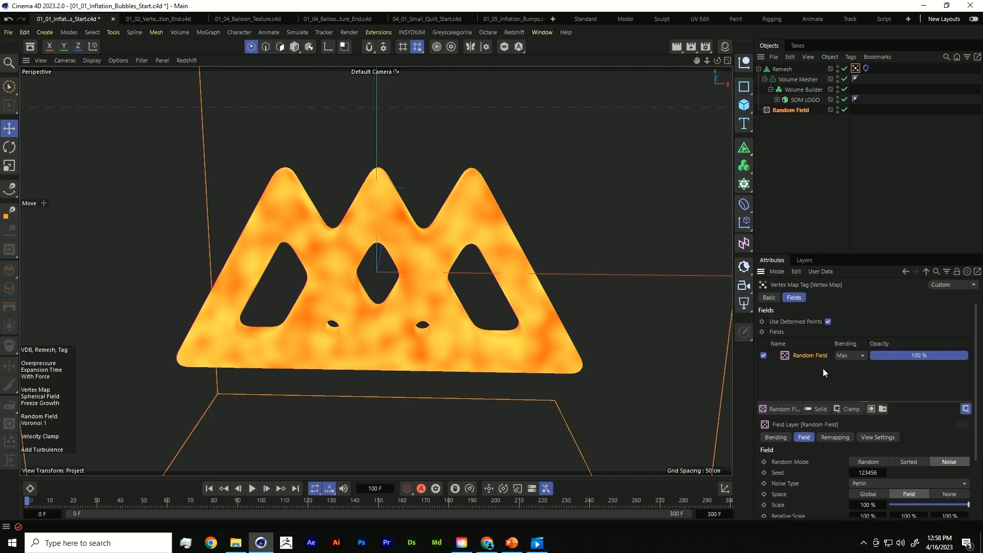
{"action": "scroll", "coordinate": [922, 368], "scroll_direction": "down", "scroll_amount": 3}
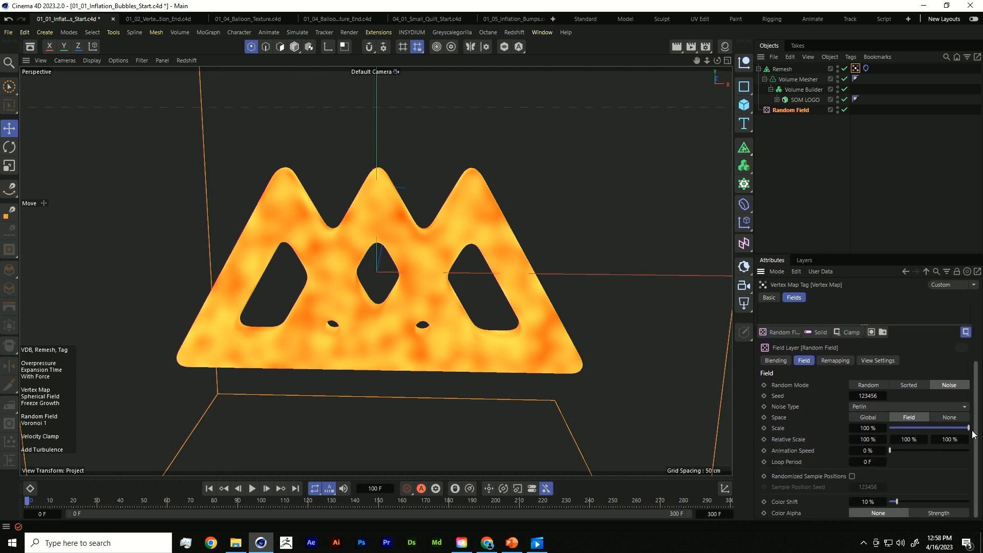
{"action": "left_click_drag", "start_coordinate": [865, 429], "coordinate": [888, 418]}
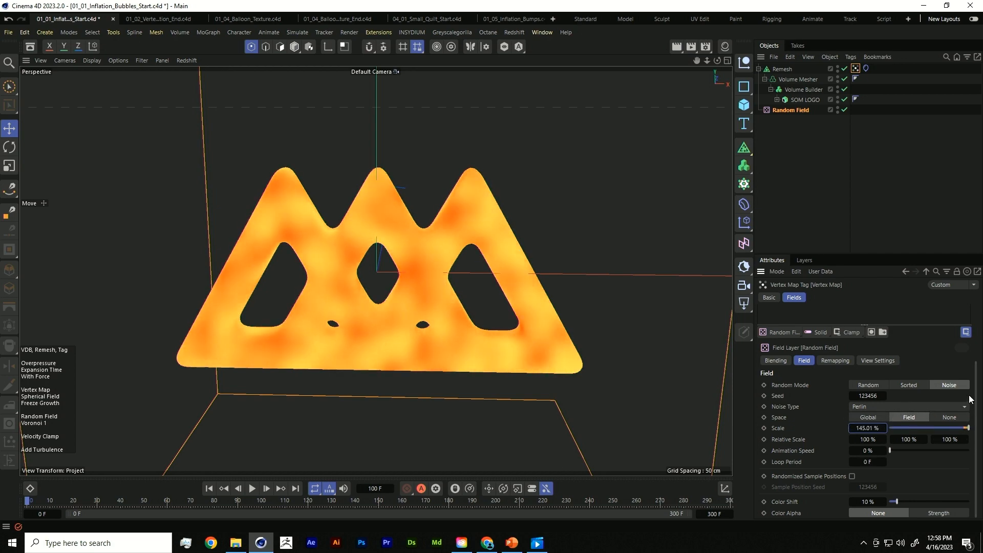
{"action": "left_click", "coordinate": [893, 407]}
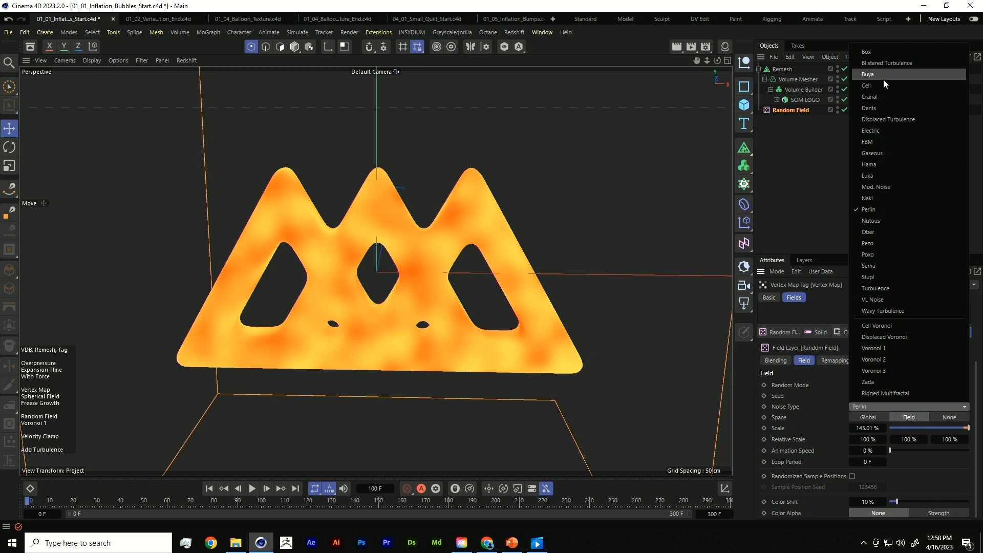
{"action": "left_click", "coordinate": [890, 348]}
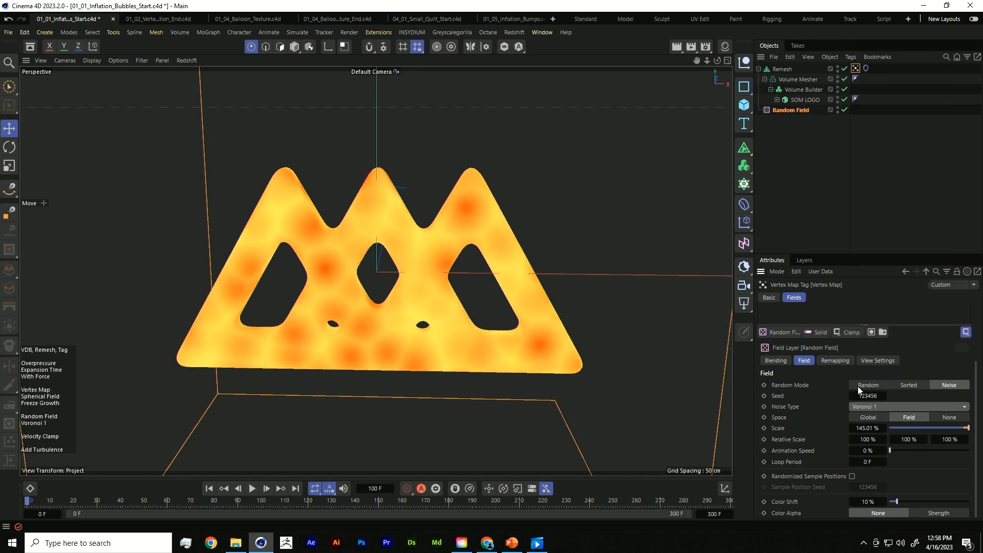
{"action": "left_click_drag", "start_coordinate": [879, 429], "coordinate": [956, 412]}
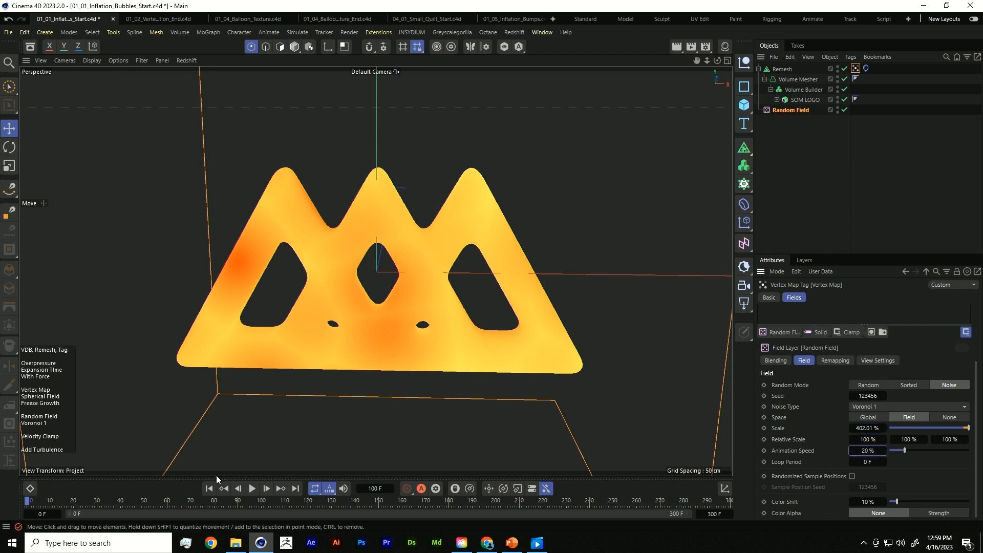
Preview the Random Field inflation up to frame 95 and set the cloth tag's balloon overpressure to 3.
{"action": "left_click", "coordinate": [260, 489]}
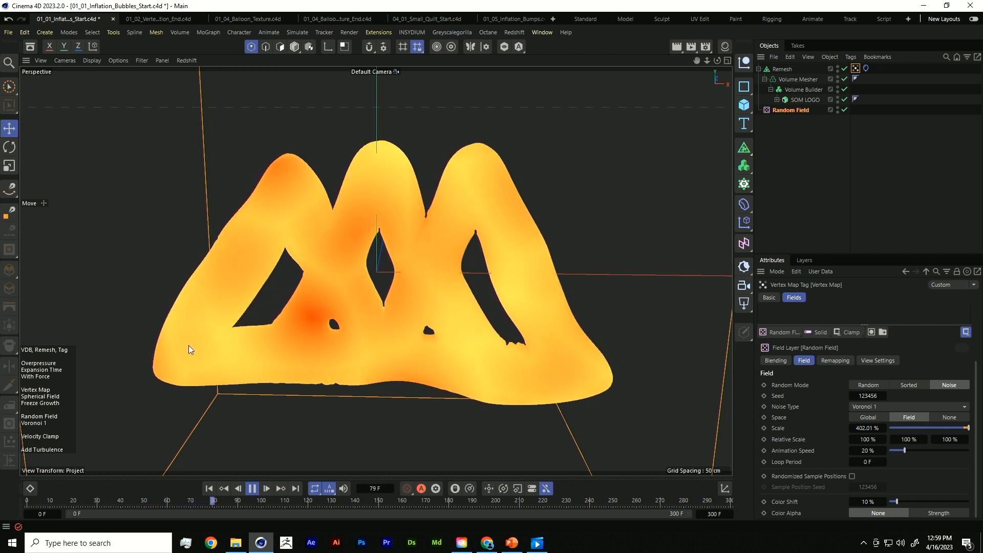
{"action": "key", "text": "F8"}
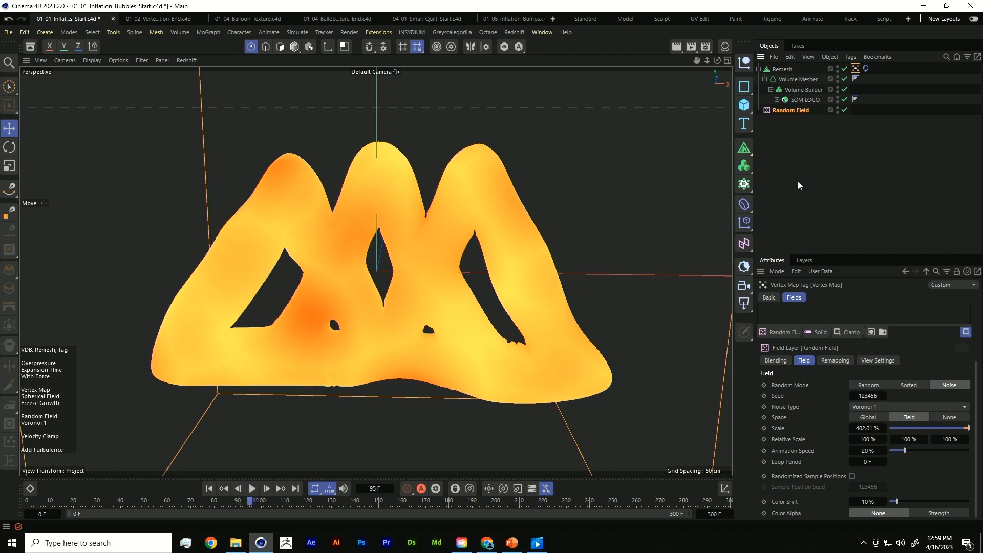
{"action": "left_click", "coordinate": [866, 68]}
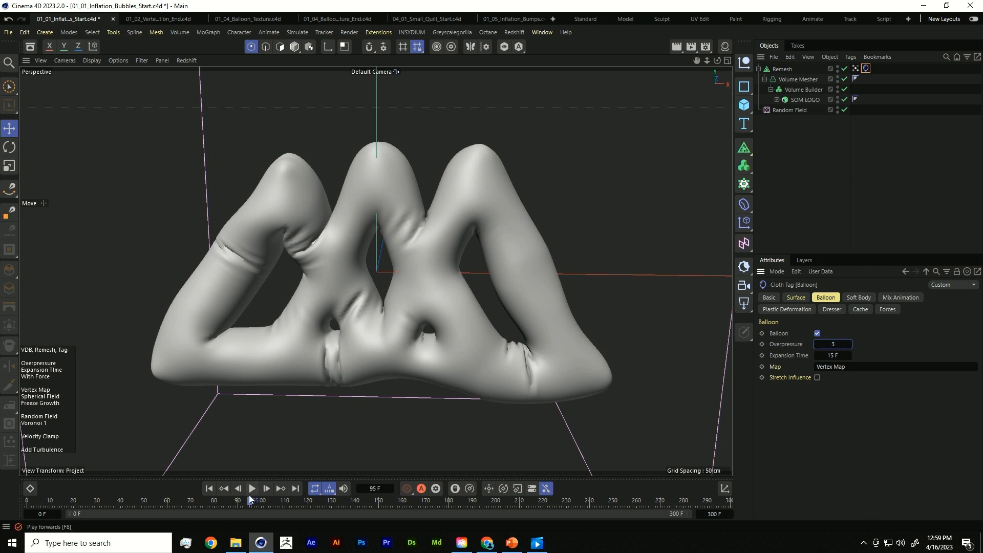
Set the Random Field's remapping inner offset to 2% and its contour multiplier to 109% while the simulation plays.
{"action": "left_click", "coordinate": [855, 69]}
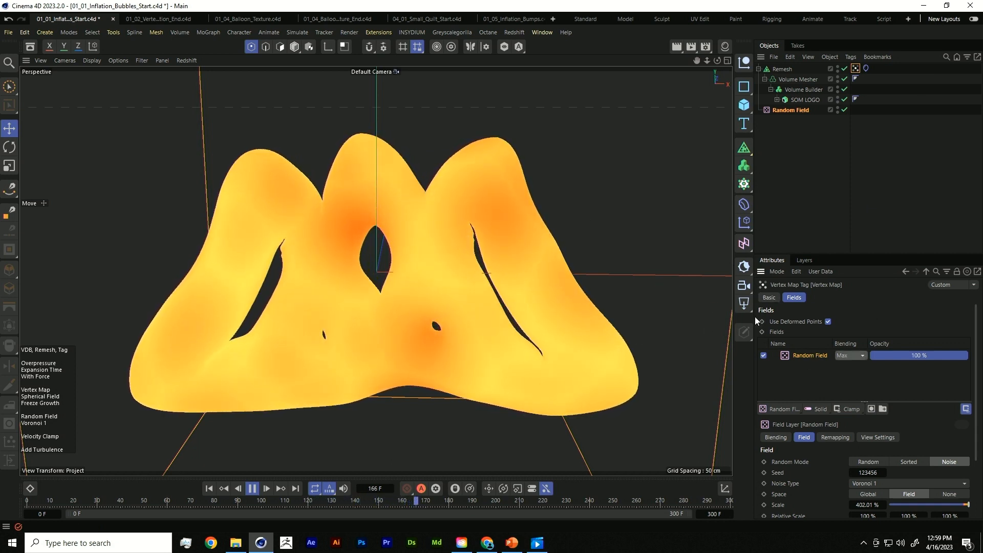
{"action": "left_click", "coordinate": [835, 437]}
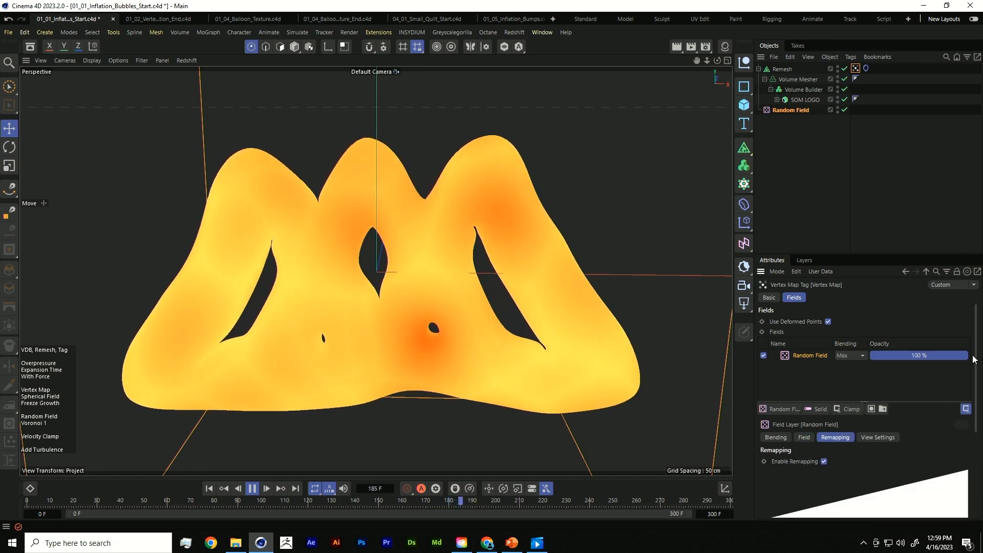
{"action": "left_click_drag", "start_coordinate": [864, 403], "coordinate": [864, 328]}
{"action": "scroll", "coordinate": [865, 399], "scroll_direction": "down", "scroll_amount": 2}
{"action": "left_click_drag", "start_coordinate": [844, 422], "coordinate": [872, 421]}
{"action": "scroll", "coordinate": [850, 461], "scroll_direction": "down", "scroll_amount": 1}
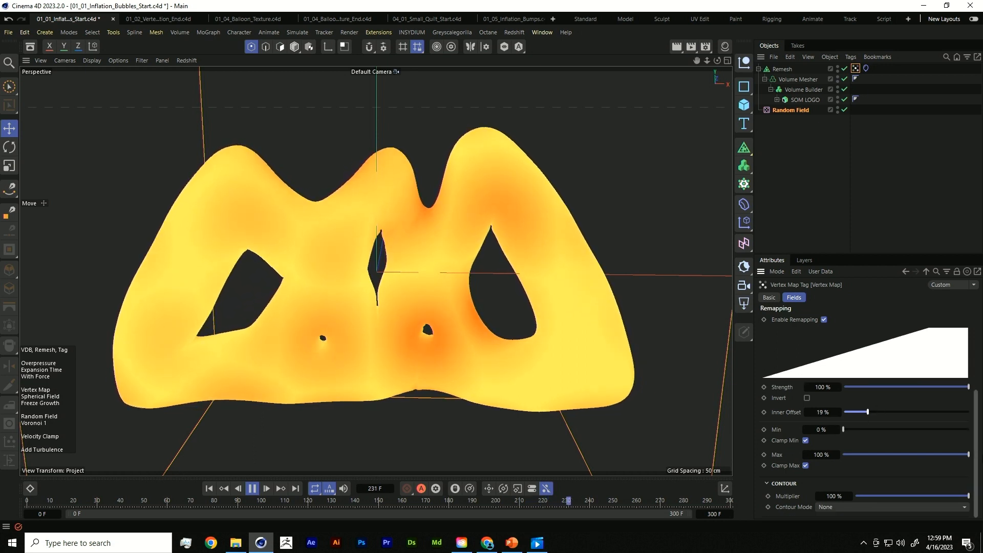
{"action": "mouse_move", "coordinate": [842, 499]}
{"action": "left_mouse_down"}
{"action": "mouse_move", "coordinate": [895, 489]}
{"action": "mouse_move", "coordinate": [815, 486]}
{"action": "mouse_move", "coordinate": [847, 484]}
{"action": "left_mouse_up"}
{"action": "mouse_move", "coordinate": [826, 413]}
{"action": "left_mouse_down"}
{"action": "mouse_move", "coordinate": [834, 412]}
{"action": "mouse_move", "coordinate": [815, 413]}
{"action": "left_mouse_up"}
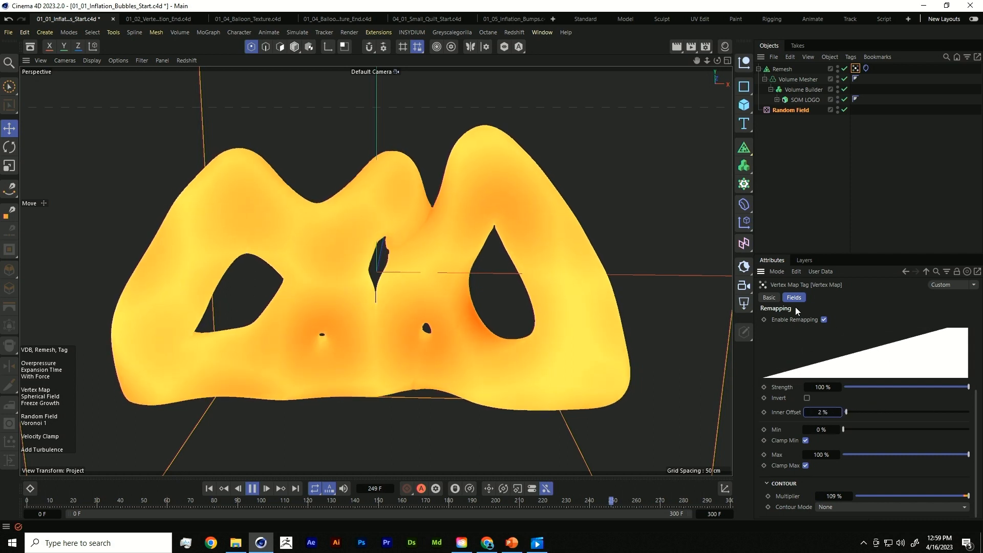
Restart the simulation from the first frame, raise the Random Field's remapping Min to 25% and lower its Max.
{"action": "left_click", "coordinate": [207, 489]}
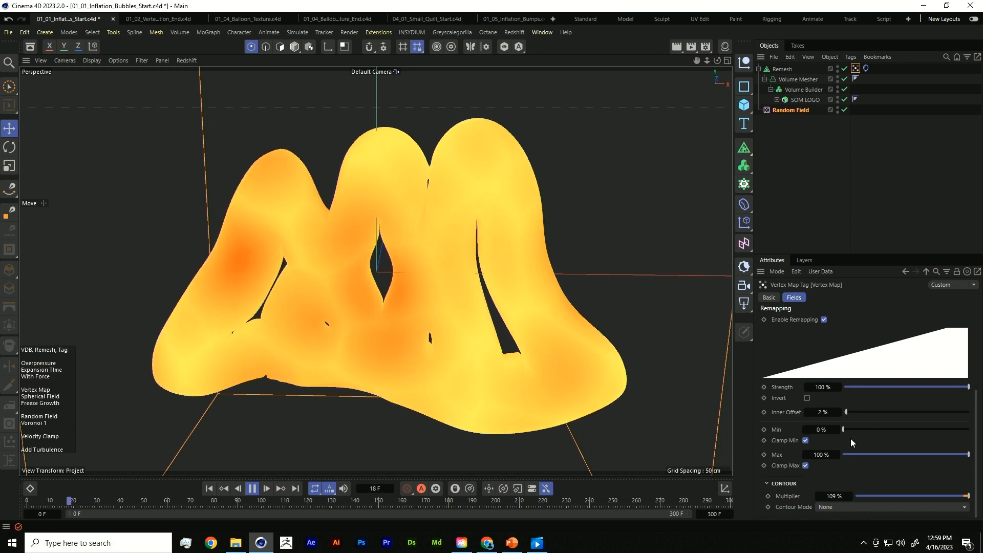
{"action": "left_click_drag", "start_coordinate": [843, 429], "coordinate": [873, 429]}
{"action": "left_click_drag", "start_coordinate": [968, 454], "coordinate": [943, 454]}
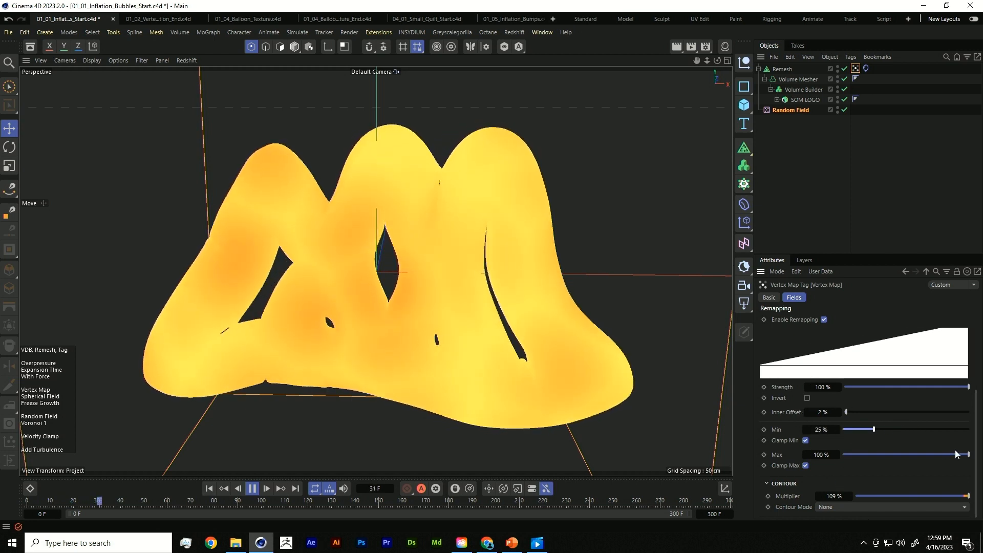
Set the vertex map's Random Field remapping to Min 0%, Inner Offset 43%, Max 80% and contour Multiplier 79%, and stop playback.
{"action": "left_click_drag", "start_coordinate": [874, 429], "coordinate": [843, 429]}
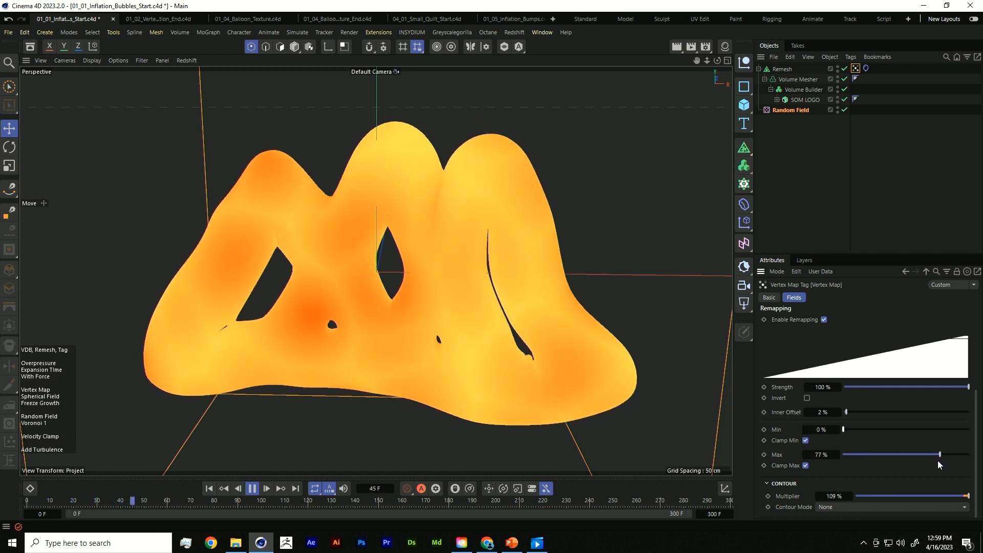
{"action": "left_click_drag", "start_coordinate": [943, 455], "coordinate": [904, 454]}
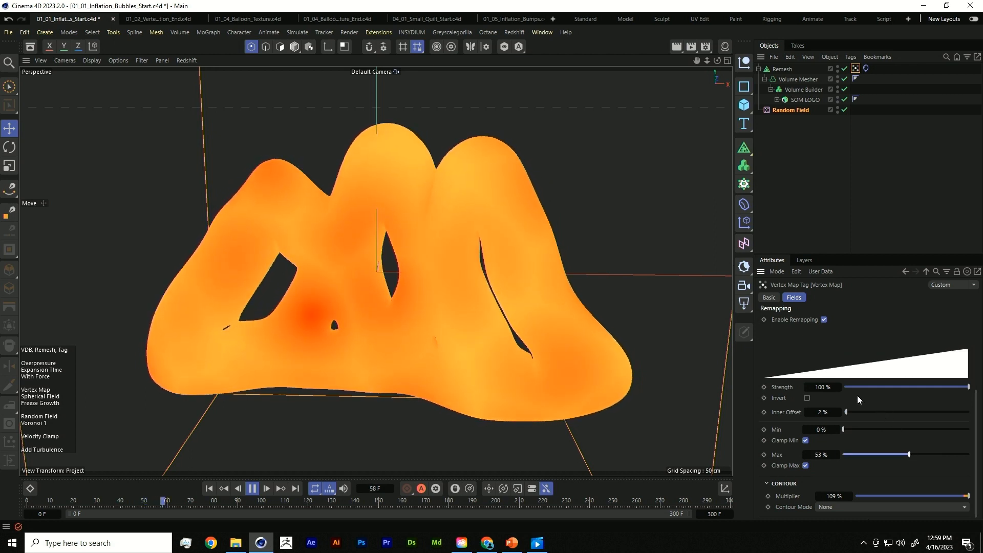
{"action": "left_click_drag", "start_coordinate": [866, 412], "coordinate": [893, 412]}
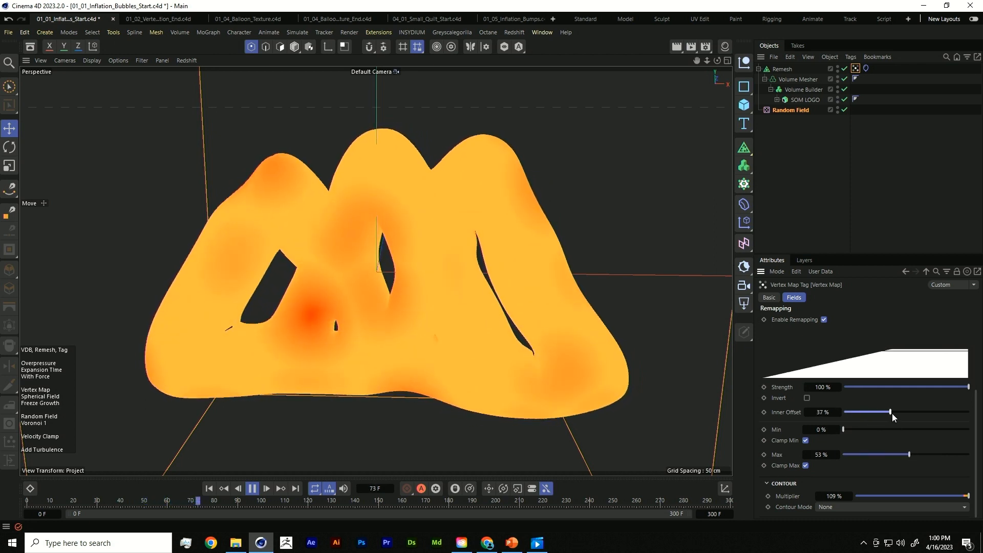
{"action": "mouse_move", "coordinate": [908, 454]}
{"action": "left_mouse_down"}
{"action": "mouse_move", "coordinate": [889, 455]}
{"action": "mouse_move", "coordinate": [902, 455]}
{"action": "left_mouse_up"}
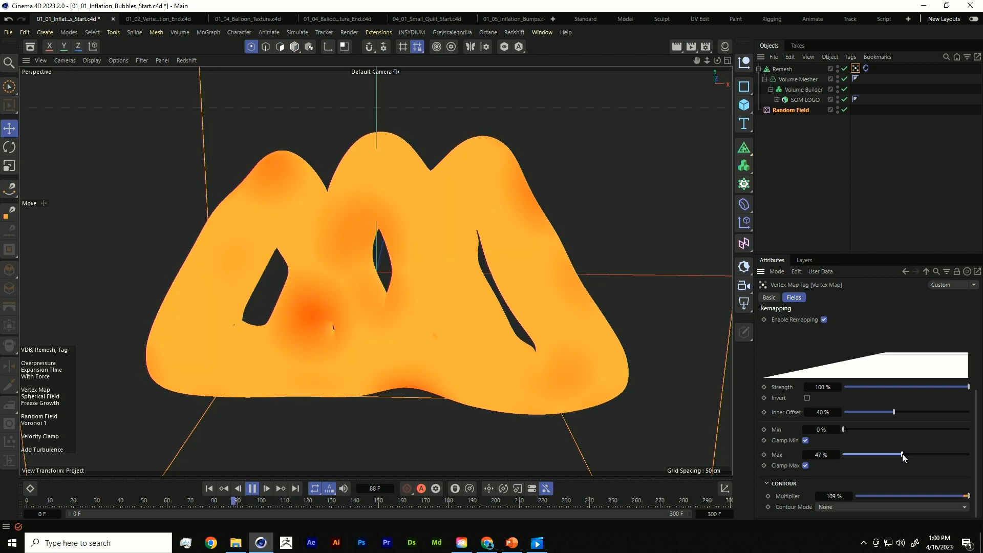
{"action": "mouse_move", "coordinate": [894, 412]}
{"action": "left_mouse_down"}
{"action": "mouse_move", "coordinate": [920, 412]}
{"action": "mouse_move", "coordinate": [899, 414]}
{"action": "left_mouse_up"}
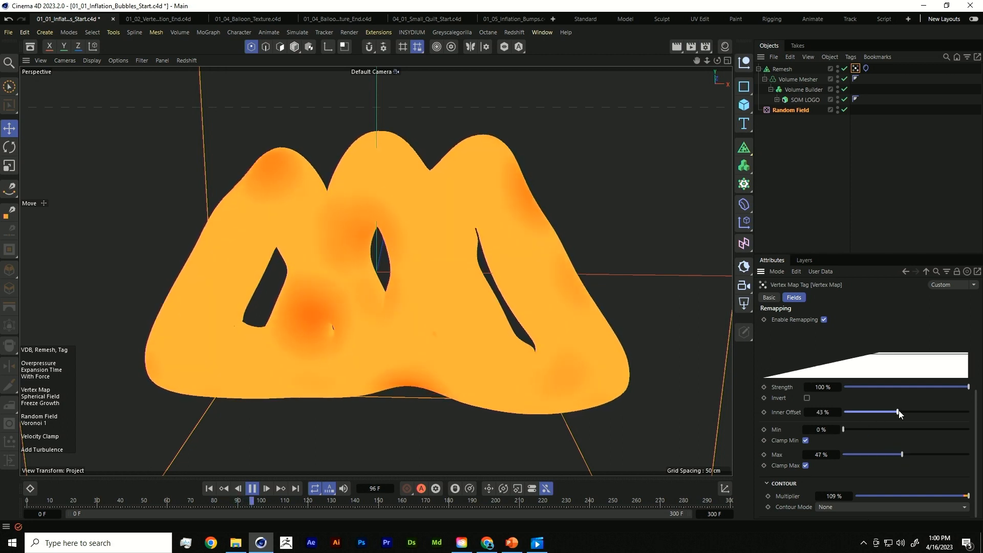
{"action": "left_click_drag", "start_coordinate": [899, 455], "coordinate": [943, 455]}
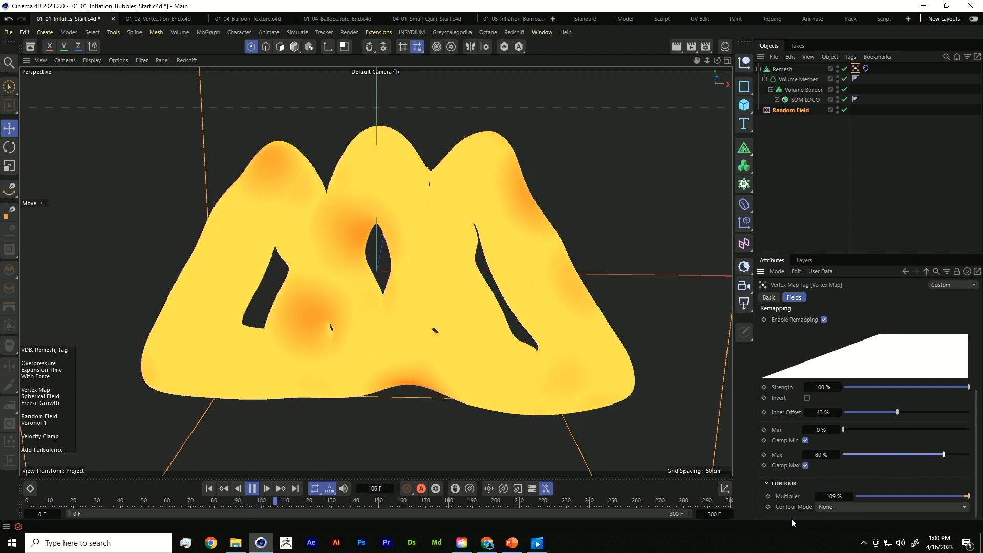
{"action": "mouse_move", "coordinate": [834, 495]}
{"action": "left_mouse_down"}
{"action": "mouse_move", "coordinate": [852, 495]}
{"action": "mouse_move", "coordinate": [825, 496]}
{"action": "left_mouse_up"}
{"action": "key", "text": "F8"}
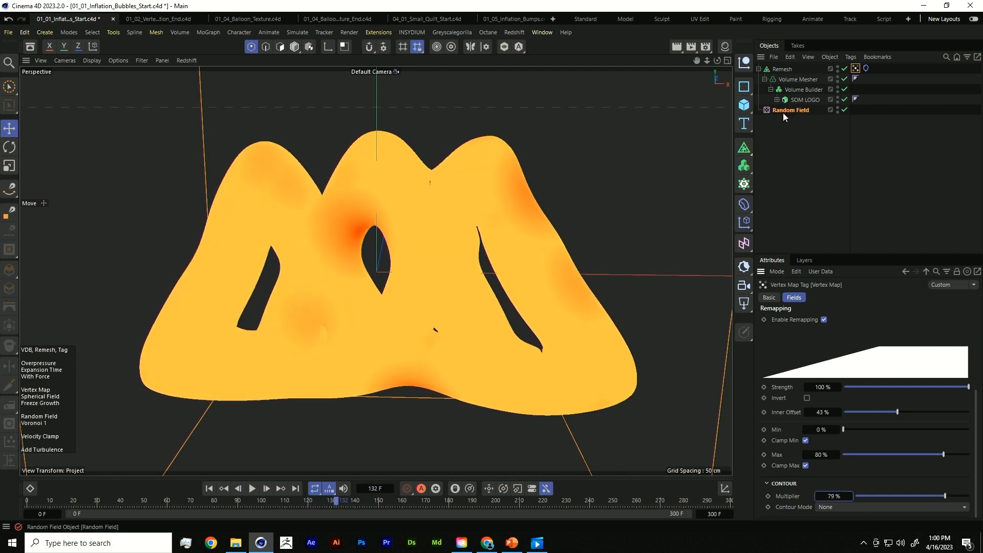
Set the Random Field's Animation Speed to 50%, replay the simulation from the first frame and deselect everything.
{"action": "left_click", "coordinate": [782, 111]}
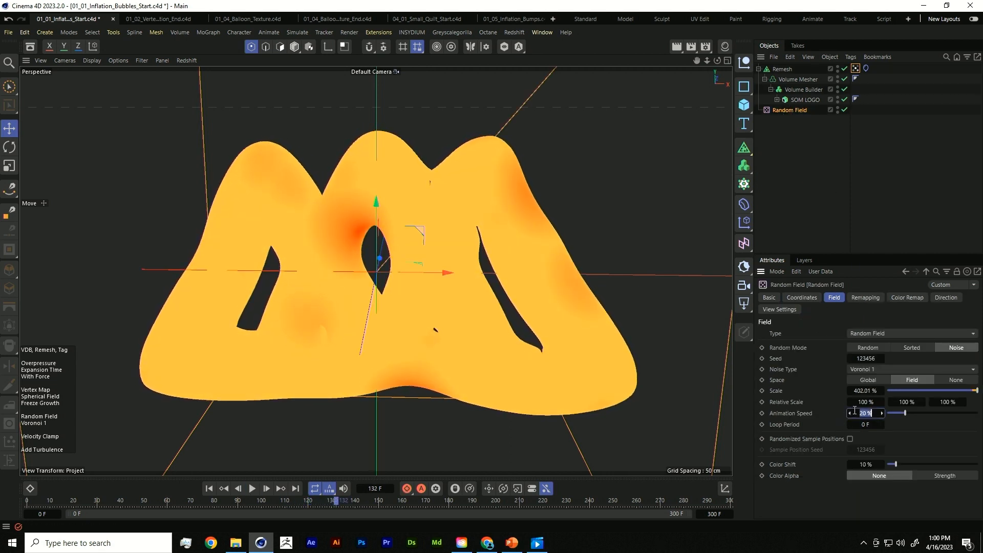
{"action": "type", "text": "50"}
{"action": "key", "text": "Return"}
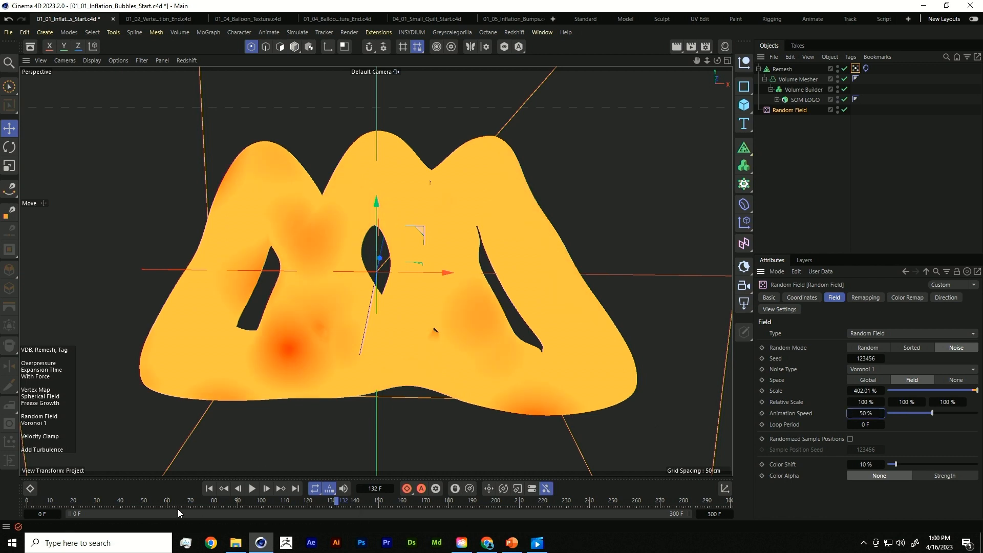
{"action": "left_click", "coordinate": [210, 489]}
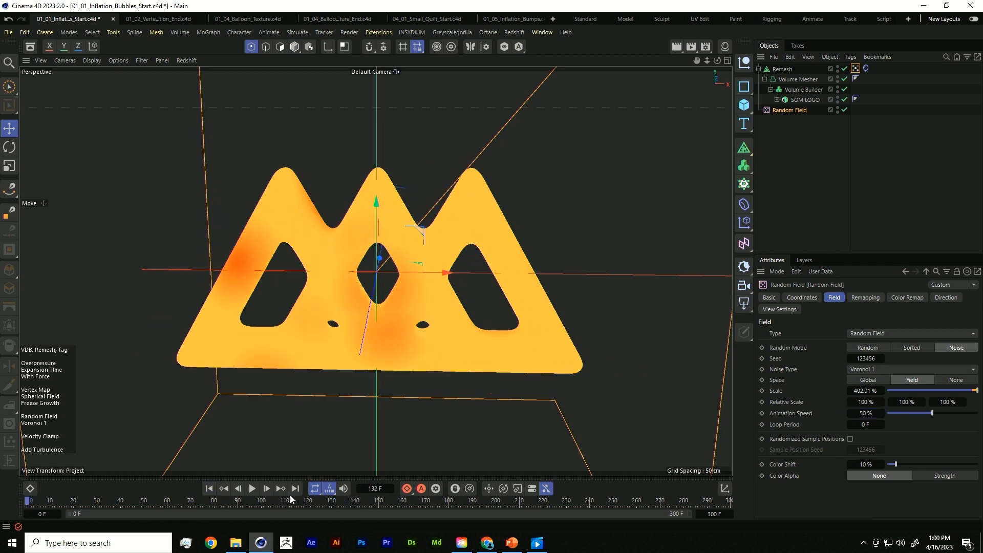
{"action": "left_click", "coordinate": [250, 490]}
{"action": "left_click", "coordinate": [775, 241]}
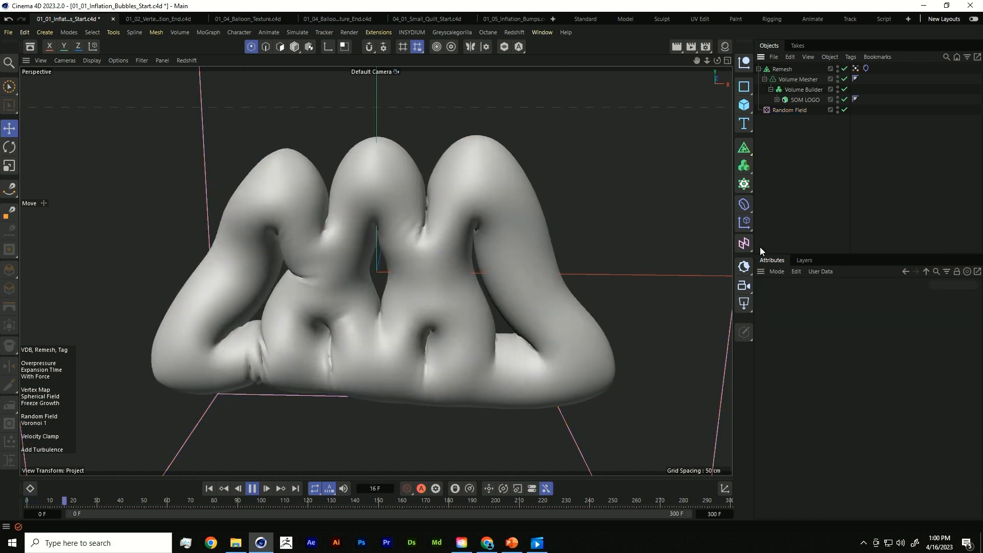
Change the blending of the Random Field layer in the Remesh object's vertex map to Normal.
{"action": "left_click", "coordinate": [857, 68]}
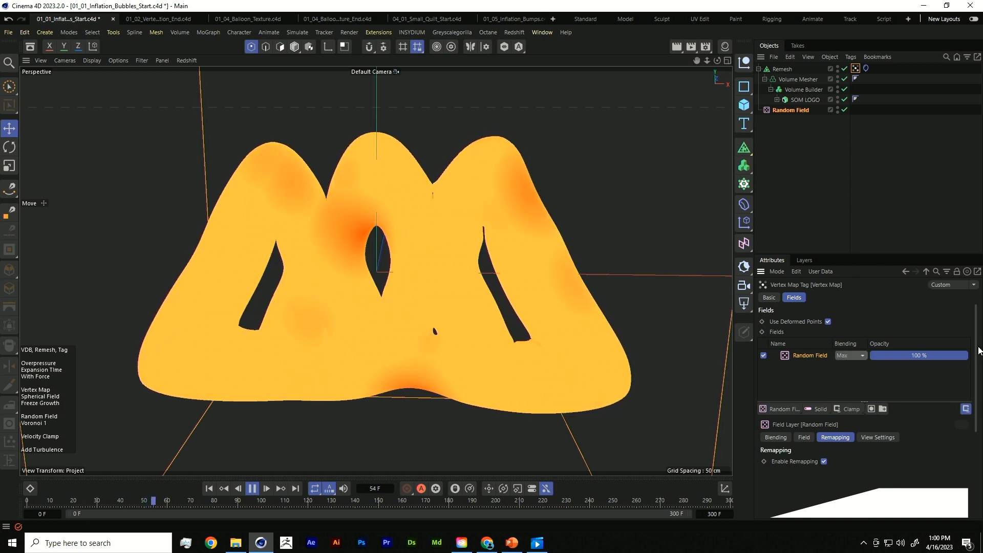
{"action": "left_click", "coordinate": [851, 355]}
{"action": "left_click", "coordinate": [851, 384]}
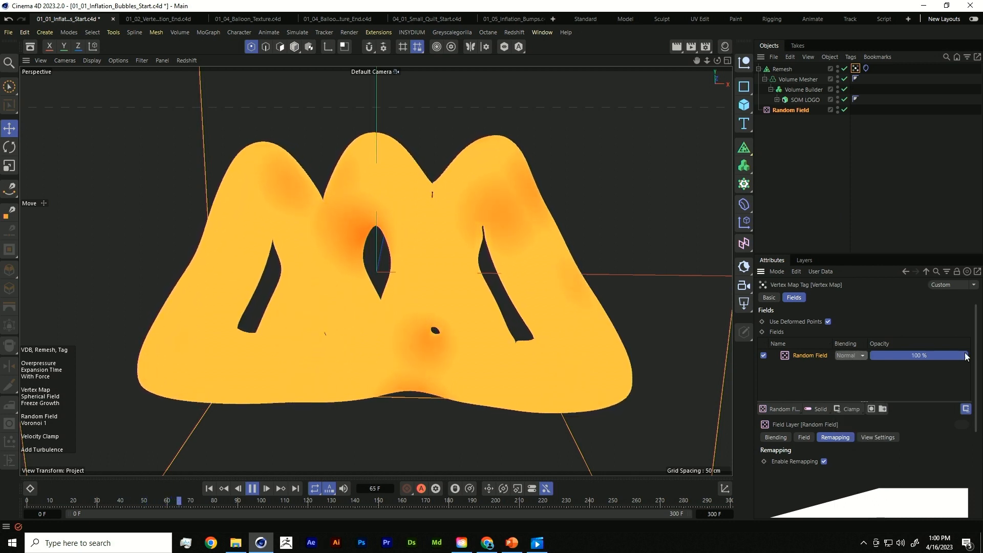
Set the Random Field layer's remapping to Inner Offset 6%, contour Multiplier 117% and Max 93%.
{"action": "scroll", "coordinate": [860, 389], "scroll_direction": "down", "scroll_amount": 5}
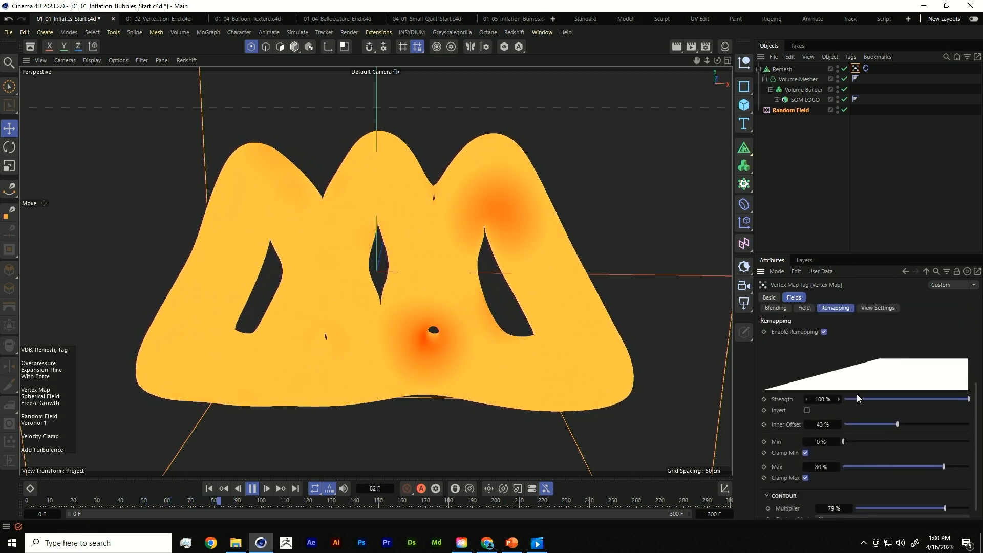
{"action": "left_click_drag", "start_coordinate": [871, 425], "coordinate": [852, 425]}
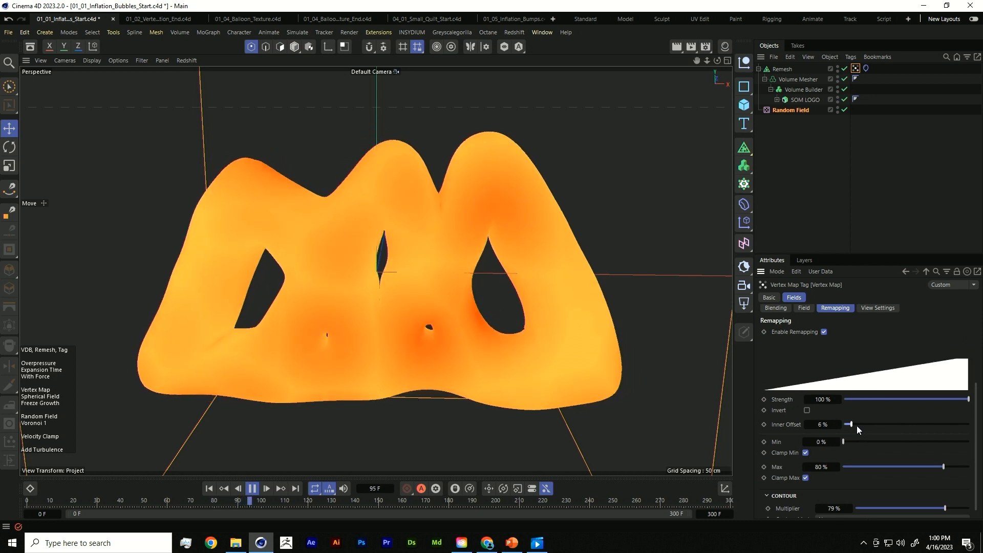
{"action": "left_click_drag", "start_coordinate": [819, 509], "coordinate": [858, 504]}
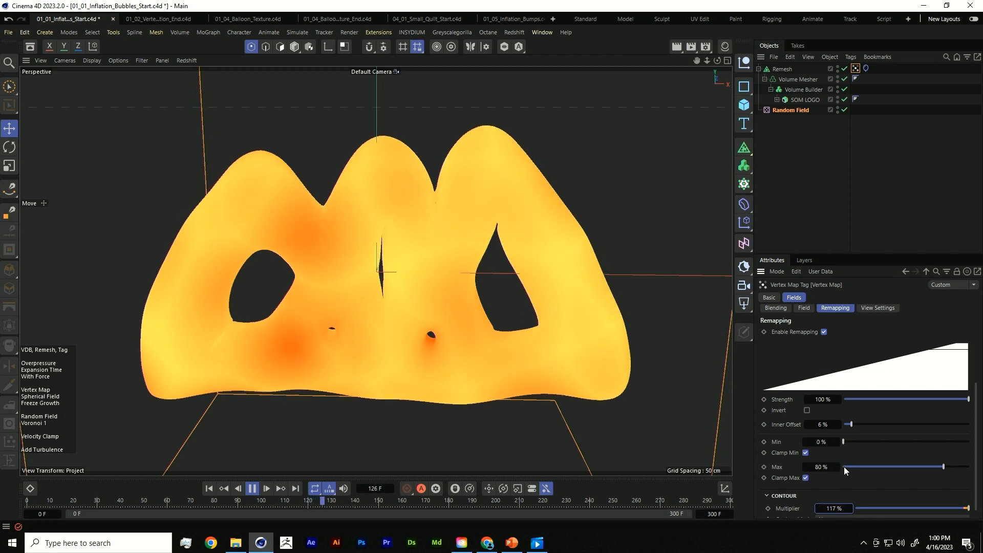
{"action": "left_click_drag", "start_coordinate": [943, 467], "coordinate": [960, 467]}
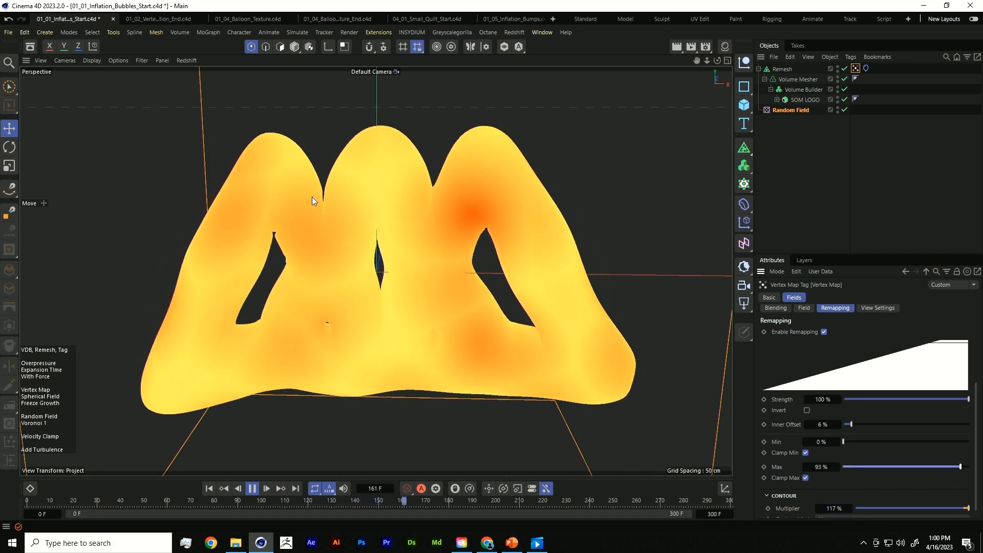
Set the balloon cloth tag's Overpressure to 4 and return the animation to the first frame.
{"action": "left_click", "coordinate": [866, 69]}
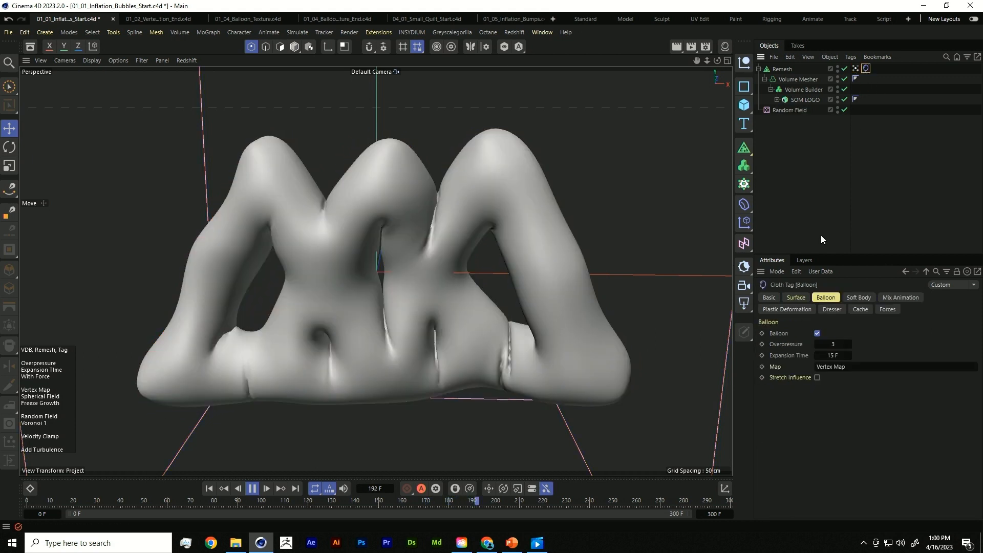
{"action": "left_click", "coordinate": [832, 344]}
{"action": "type", "text": "4"}
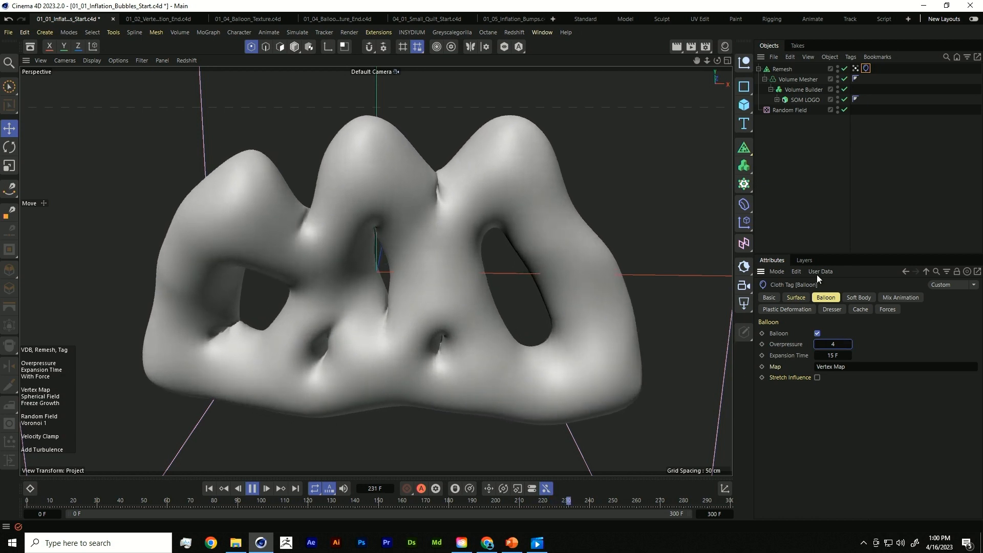
{"action": "left_click", "coordinate": [791, 110]}
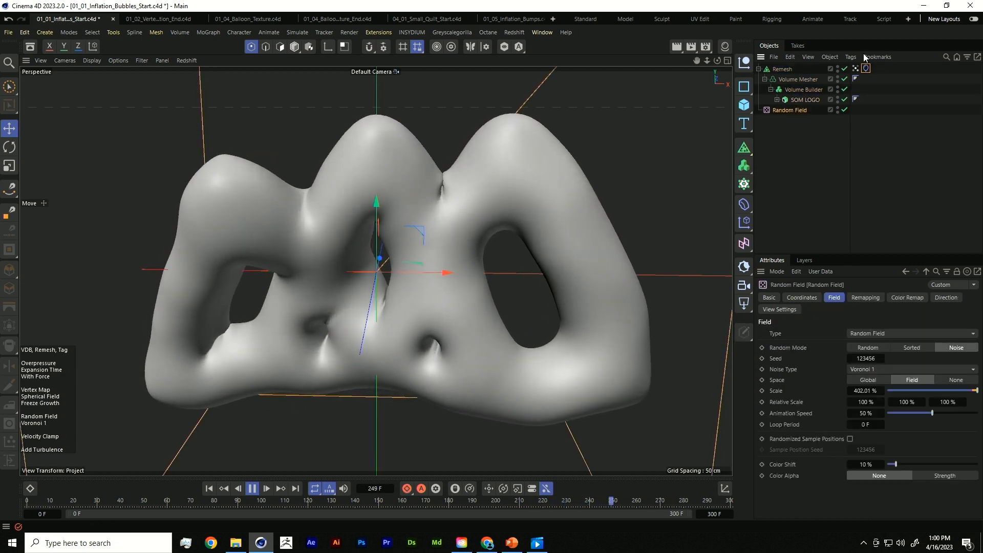
{"action": "left_click", "coordinate": [866, 68]}
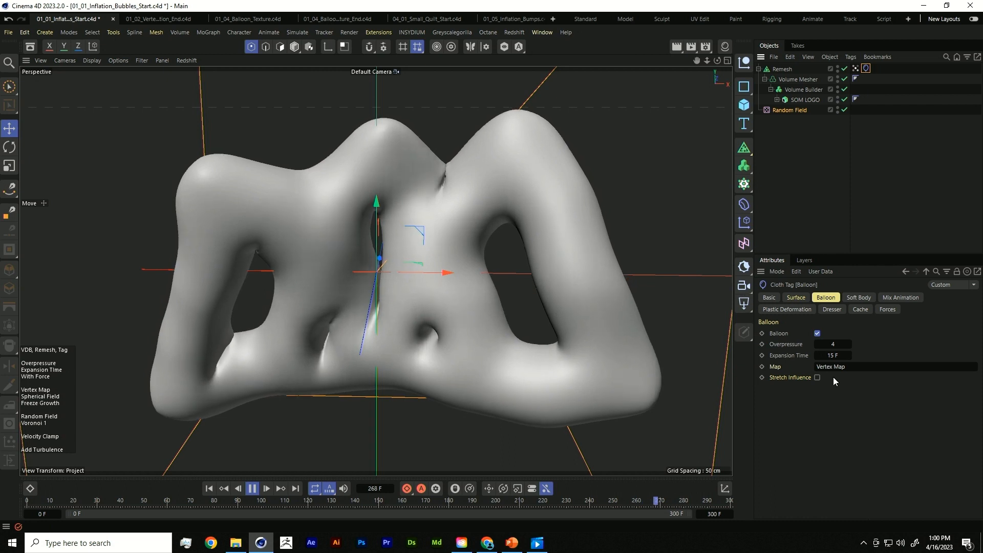
{"action": "left_click", "coordinate": [209, 488]}
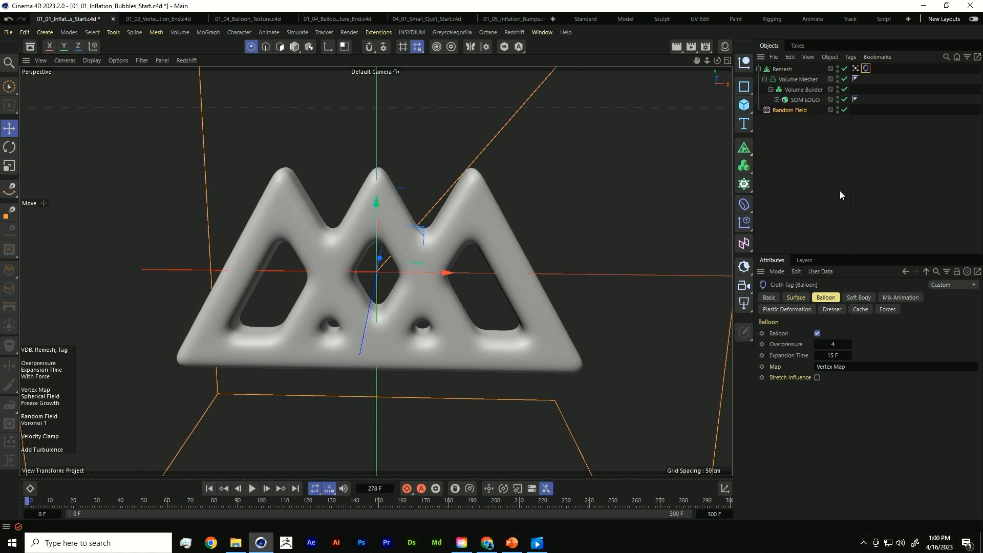
Duplicate the vertex map tag on the Remesh object and turn on Invert for the copy.
{"action": "left_click", "coordinate": [855, 68]}
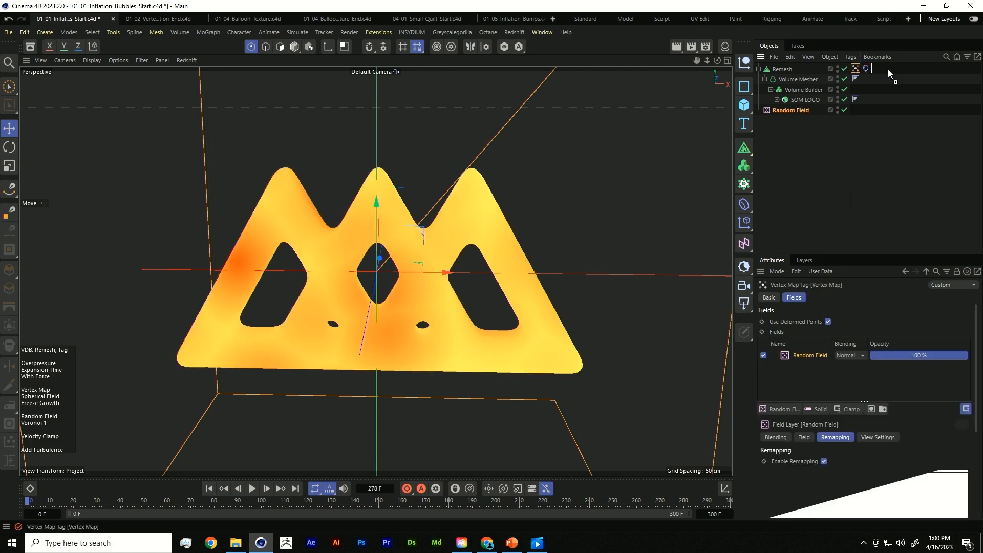
{"action": "left_click_drag", "start_coordinate": [887, 69], "coordinate": [880, 70], "text": "ctrl"}
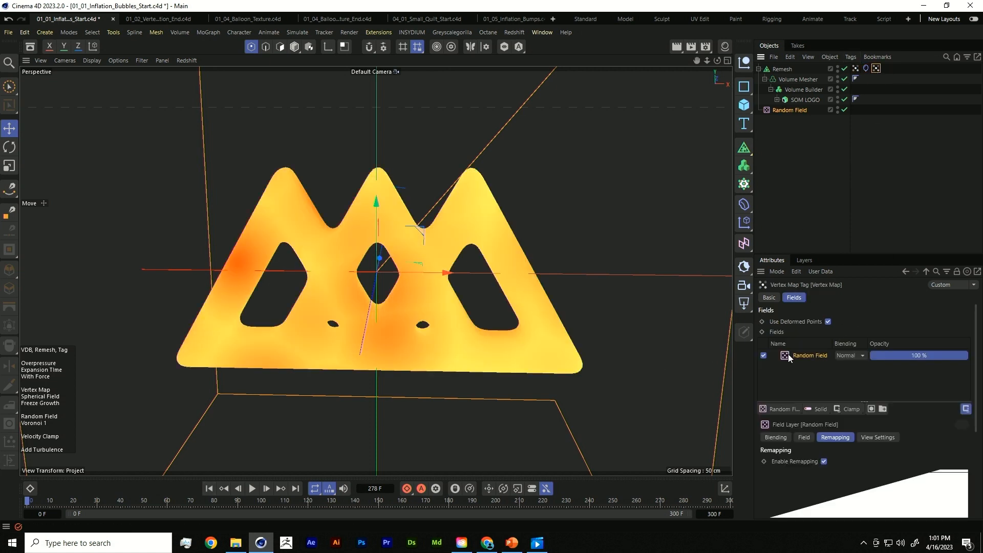
{"action": "left_click", "coordinate": [770, 298]}
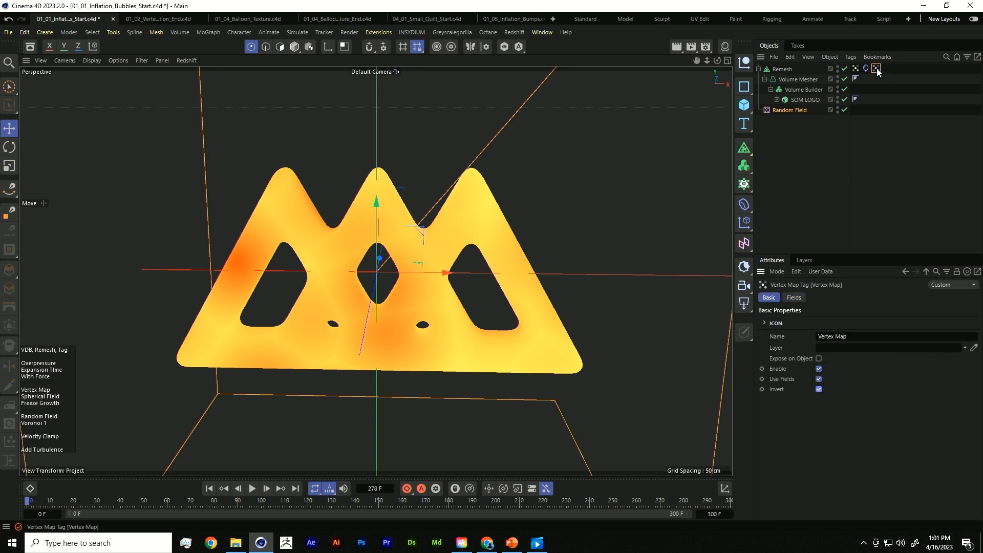
Rename the duplicated vertex map tag to "Vertex Map Ivert" and deselect it.
{"action": "left_click", "coordinate": [873, 337]}
{"action": "type", "text": "lvb"}
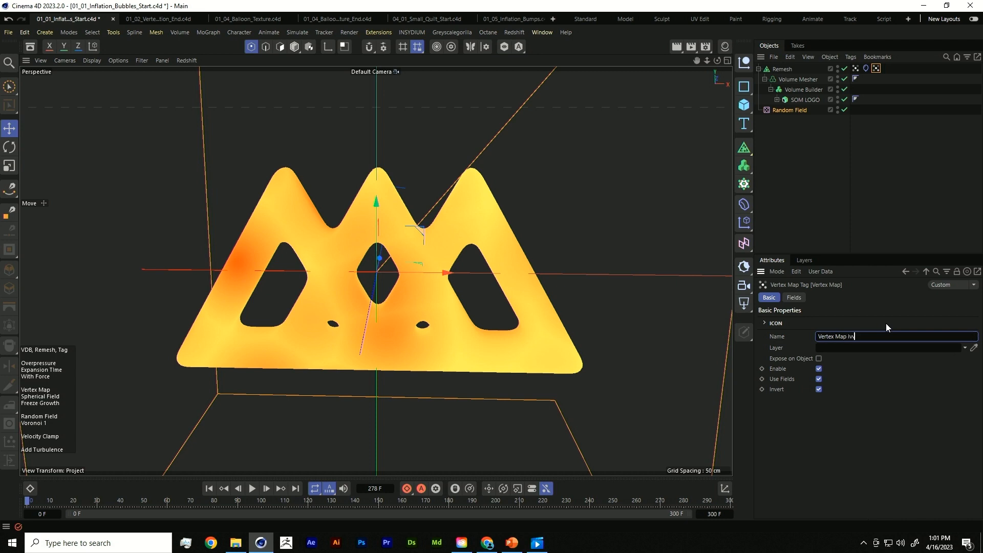
{"action": "key", "text": "BackSpace"}
{"action": "key", "text": "BackSpace"}
{"action": "type", "text": "nert"}
{"action": "key", "text": "Return"}
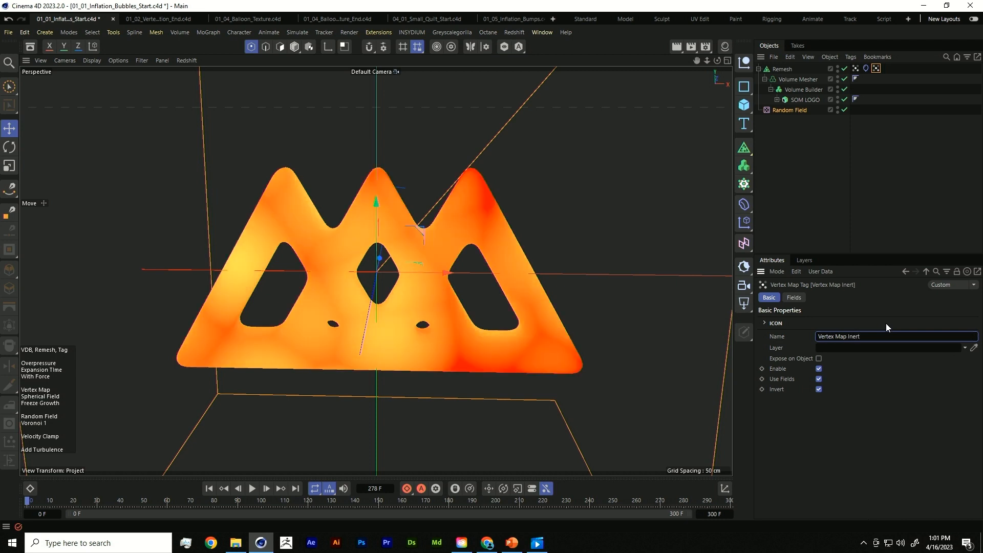
{"action": "left_click", "coordinate": [874, 336]}
{"action": "key", "text": "BackSpace"}
{"action": "left_click", "coordinate": [897, 227]}
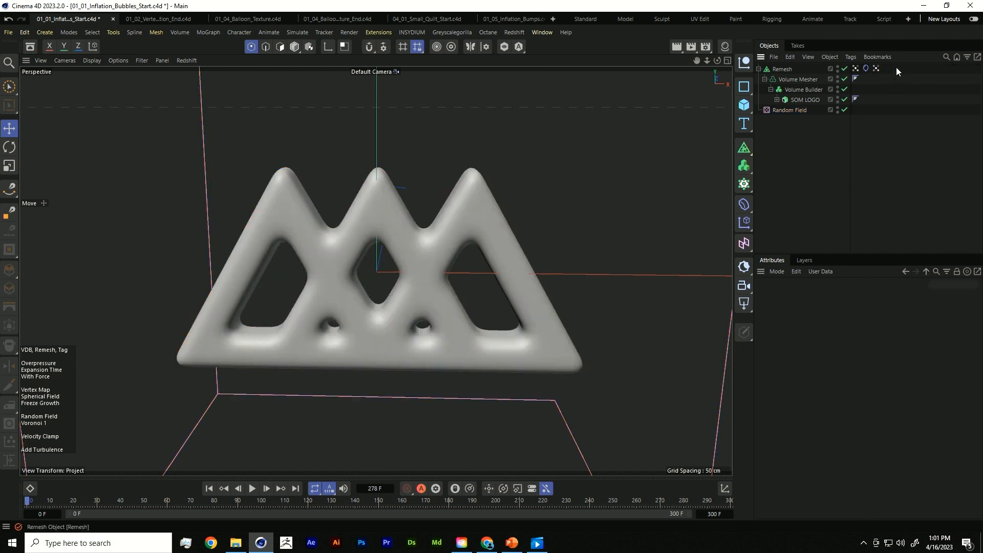
Set the balloon tag's Mix Animation force to Strength 4 with "Vertex Map Ivert" as its map.
{"action": "left_click", "coordinate": [877, 68]}
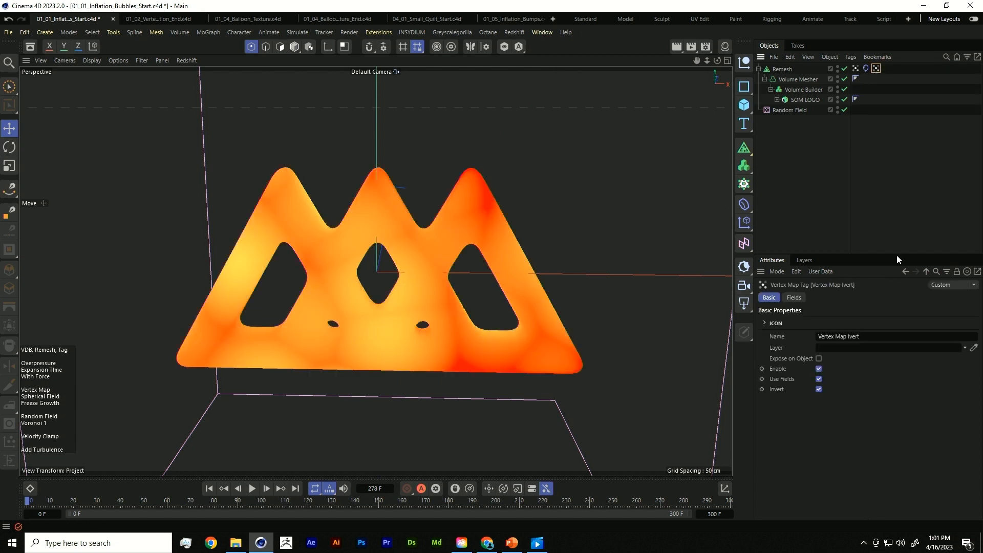
{"action": "left_click", "coordinate": [781, 70]}
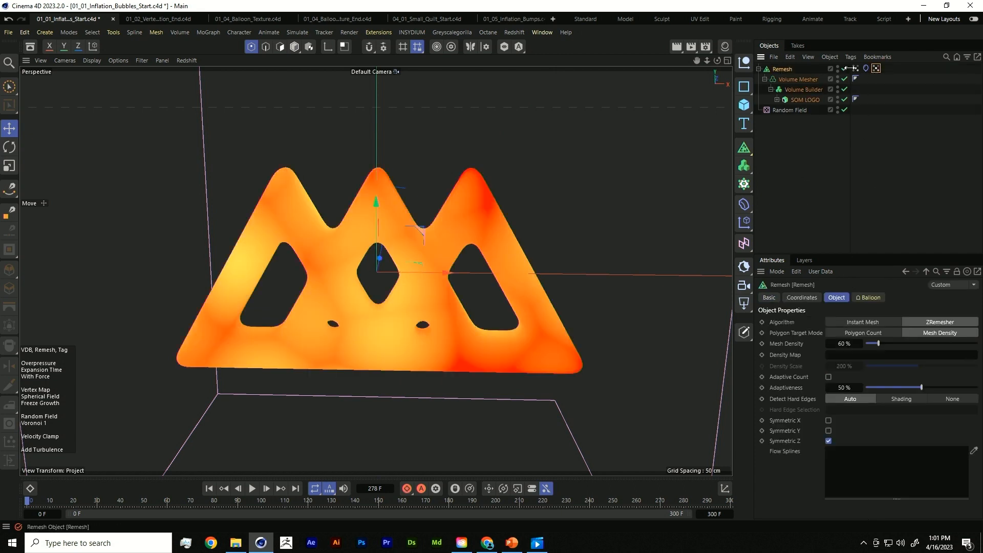
{"action": "left_click", "coordinate": [865, 69]}
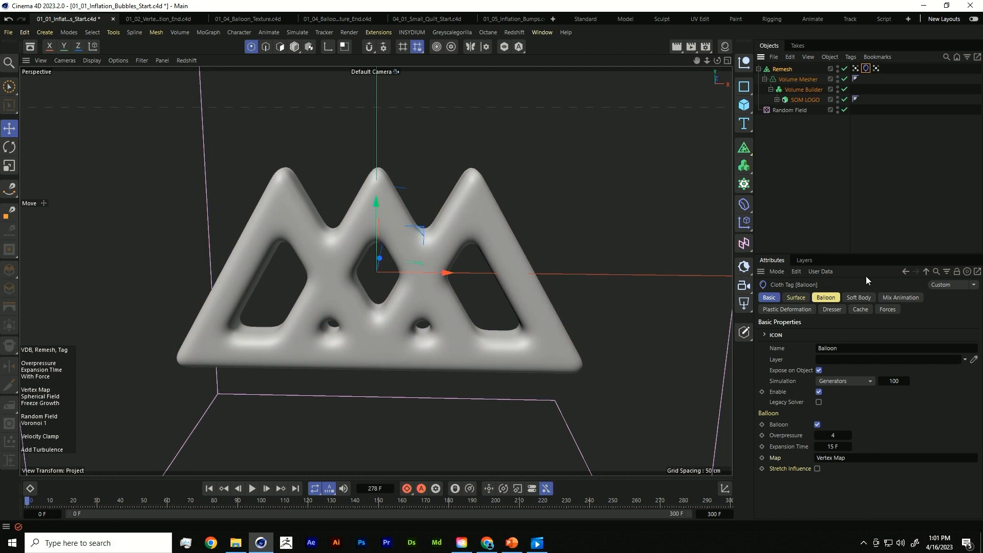
{"action": "left_click", "coordinate": [794, 311]}
{"action": "left_click", "coordinate": [888, 298]}
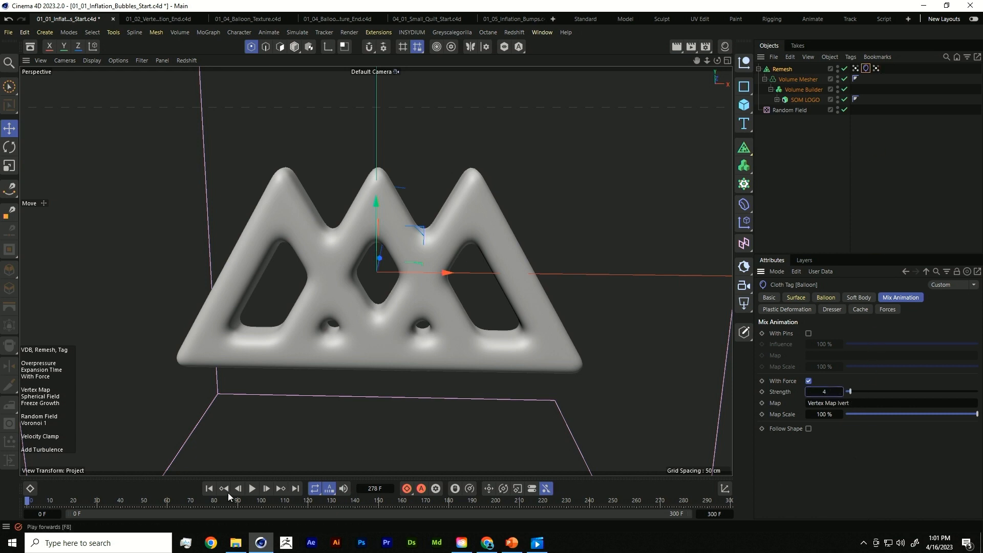
Play and stop the simulation, replace the With Force map with the original Vertex Map and return to the first frame.
{"action": "left_click", "coordinate": [252, 488]}
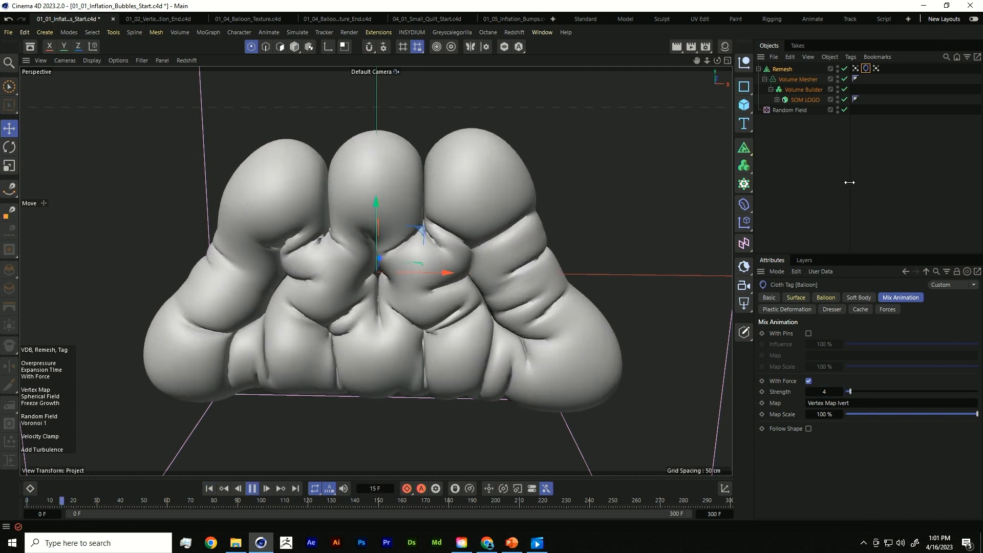
{"action": "key", "text": "F8"}
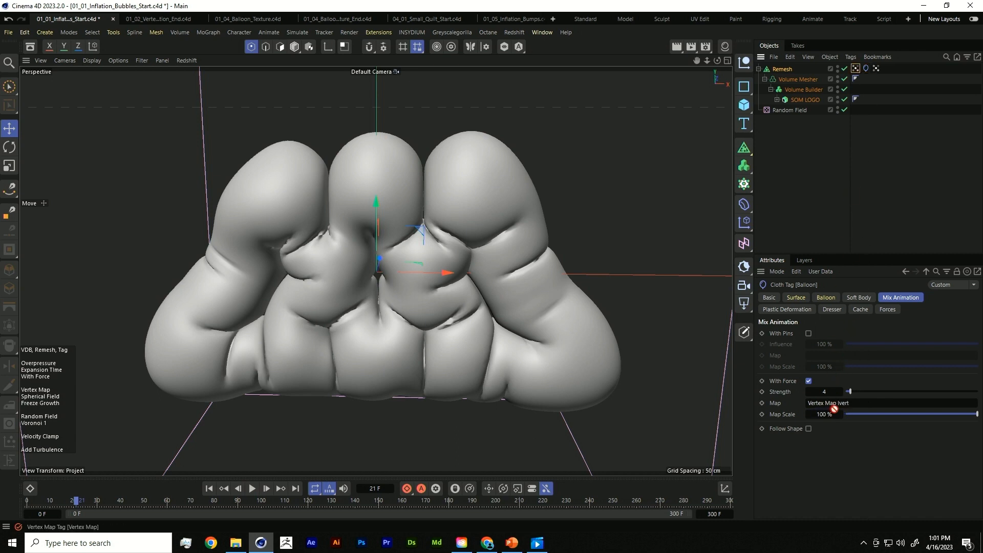
{"action": "key", "text": "shift+f"}
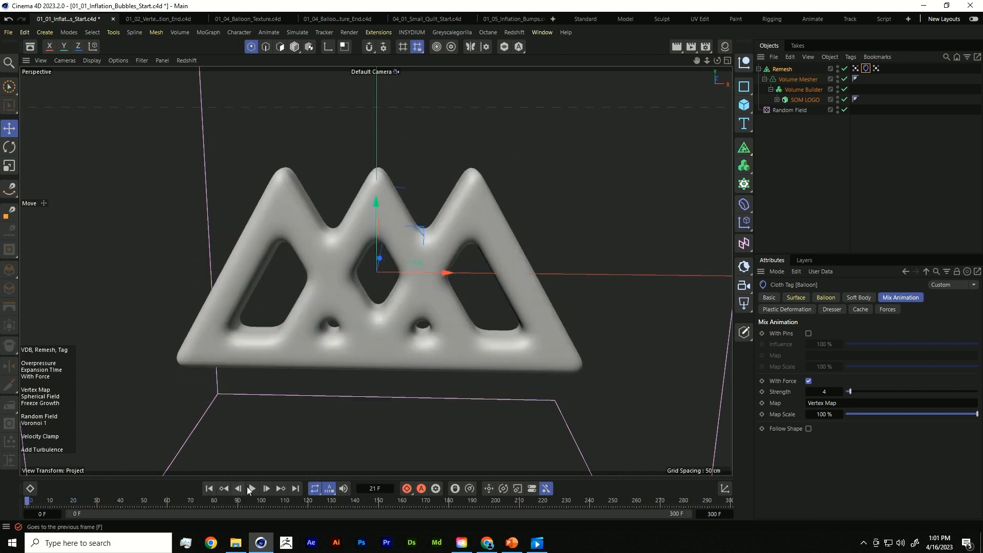
Run the simulation, set the balloon tag's With Force Strength to 5, and restart playback from the first frame.
{"action": "key", "text": "F8"}
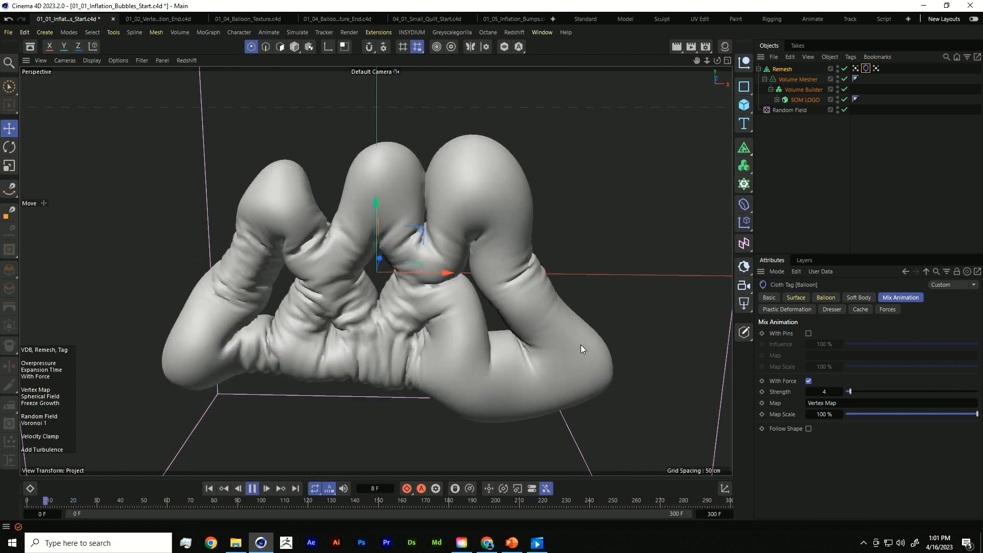
{"action": "left_click", "coordinate": [832, 391]}
{"action": "type", "text": "5"}
{"action": "key", "text": "Return"}
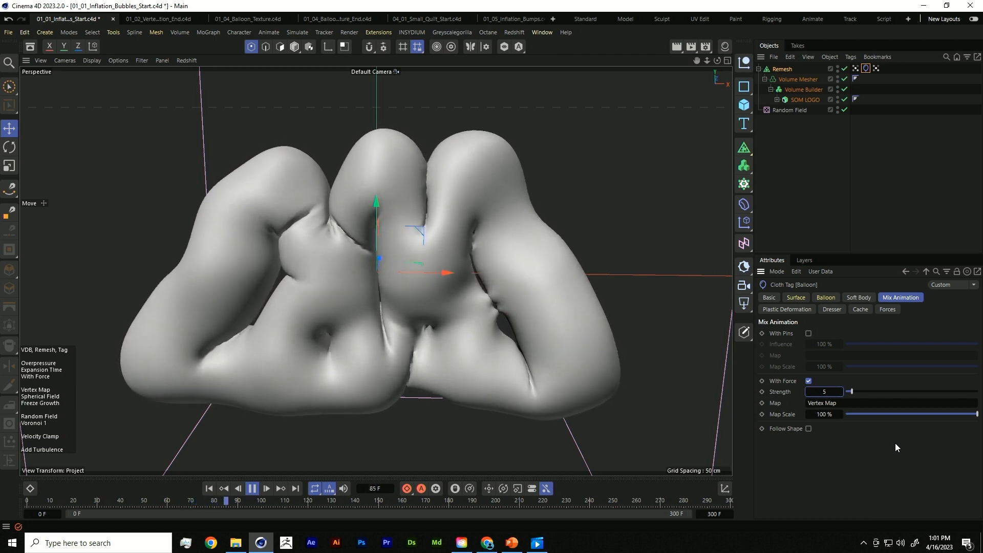
{"action": "left_click", "coordinate": [209, 488]}
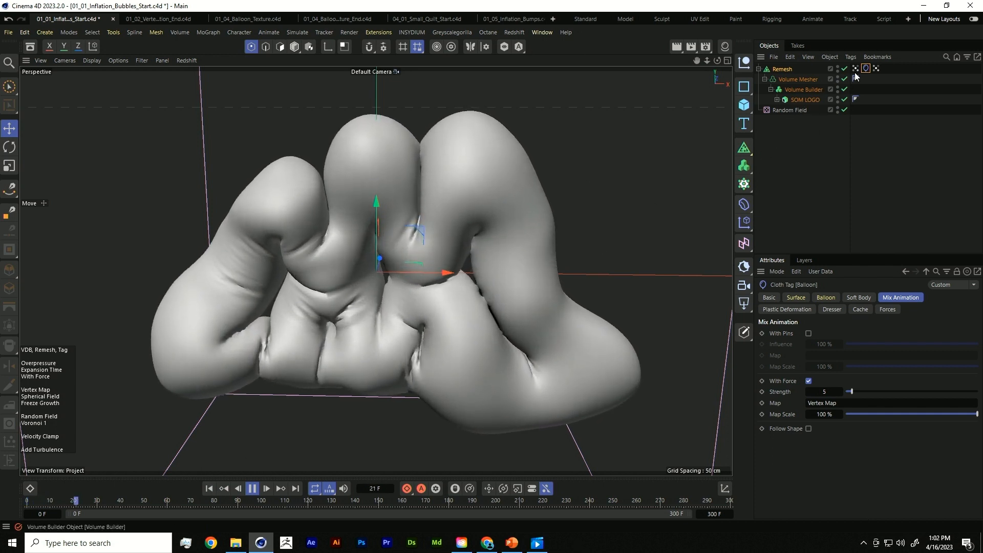
Set the Random Field's Animation Speed to 100% and restart the simulation from the first frame.
{"action": "left_click", "coordinate": [812, 109]}
{"action": "mouse_move", "coordinate": [868, 390]}
{"action": "left_mouse_down"}
{"action": "mouse_move", "coordinate": [831, 392]}
{"action": "mouse_move", "coordinate": [861, 392]}
{"action": "left_mouse_up"}
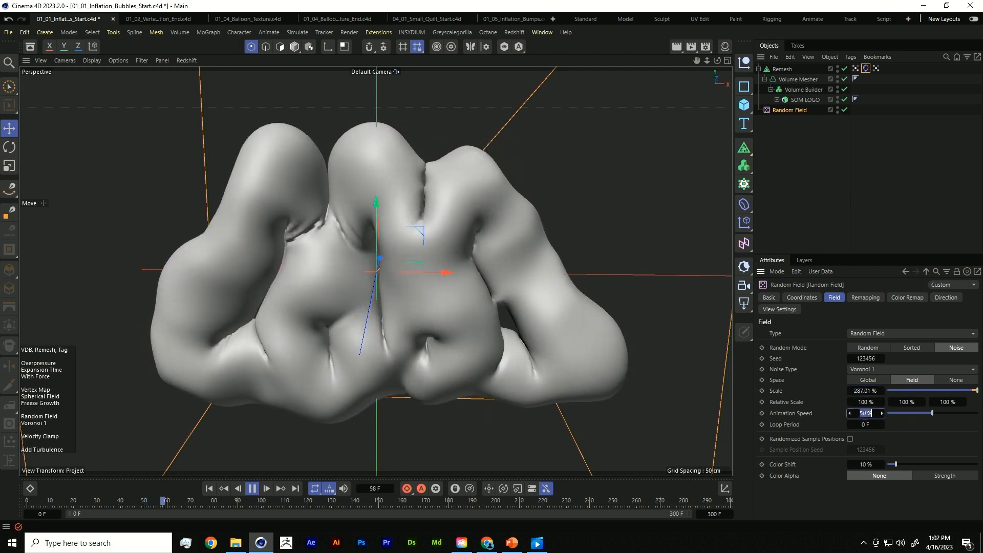
{"action": "left_click_drag", "start_coordinate": [865, 413], "coordinate": [891, 414]}
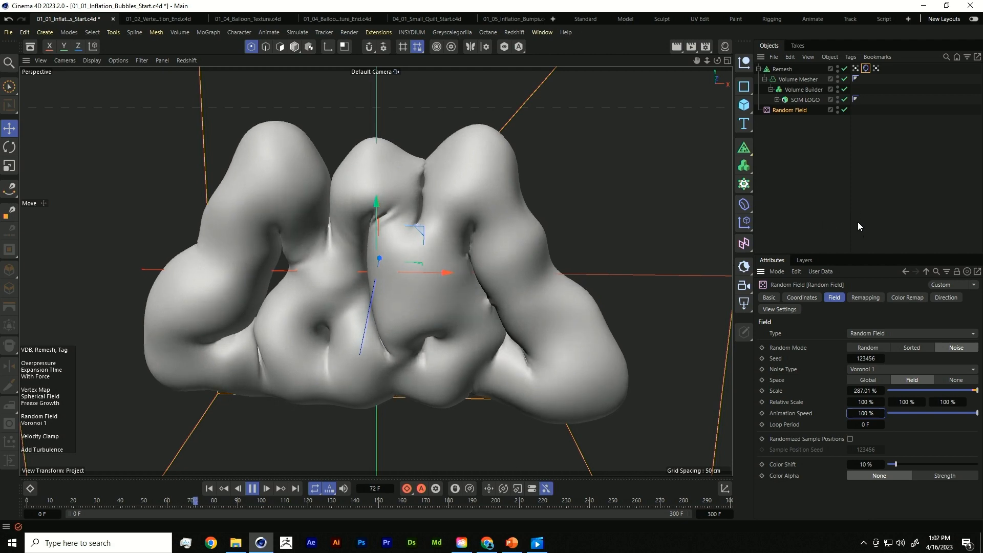
{"action": "left_click", "coordinate": [209, 488]}
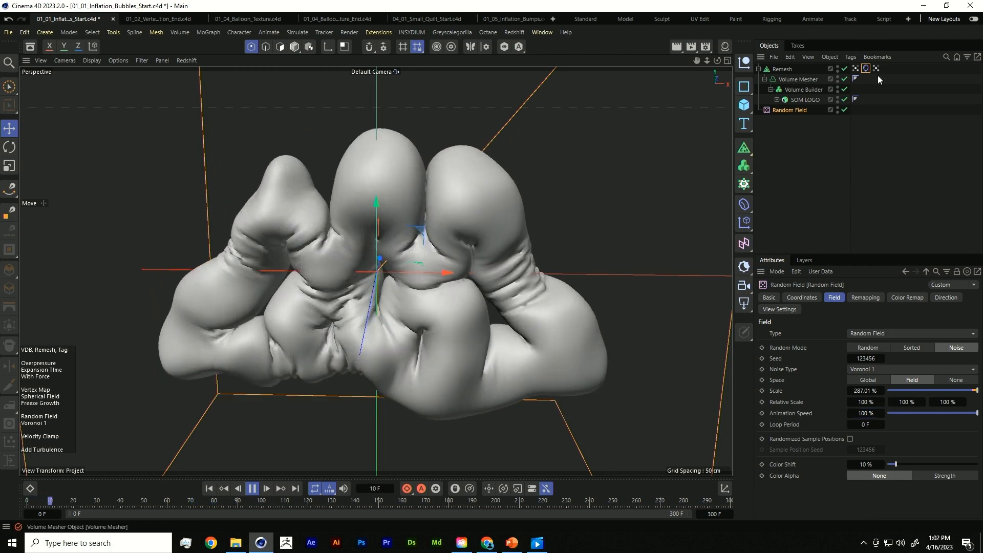
Reselect the Remesh object's balloon tag and raise its With Force Strength to 10.
{"action": "left_click", "coordinate": [875, 70]}
{"action": "left_click", "coordinate": [866, 68]}
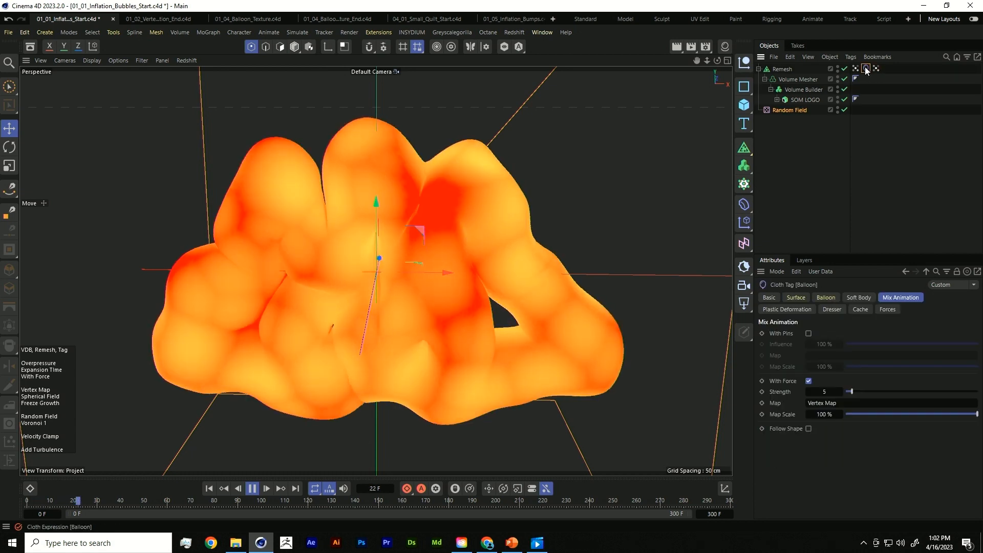
{"action": "left_click", "coordinate": [825, 393]}
{"action": "type", "text": "10"}
{"action": "key", "text": "Return"}
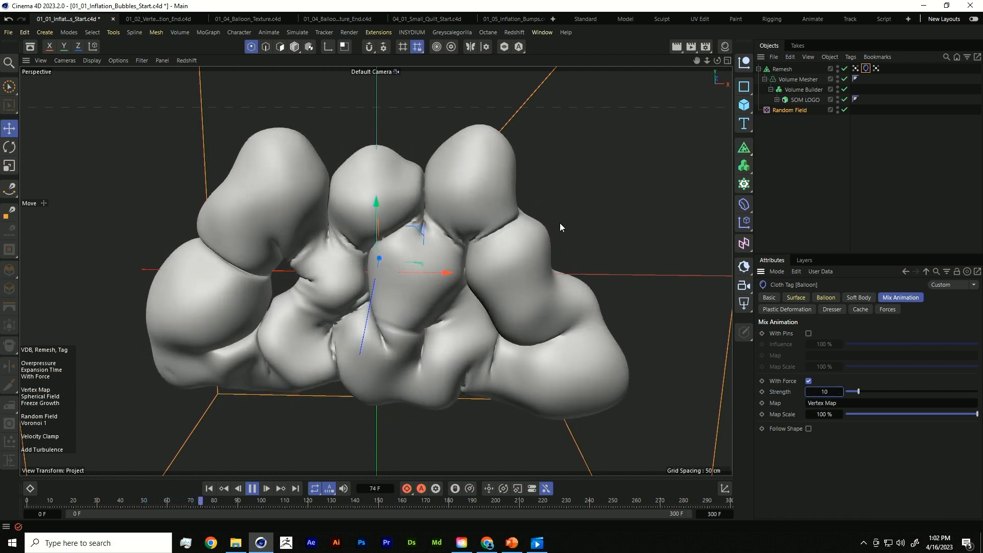
Set the Random Field's Scale to 350%, clear the selection and stop the simulation after checking the bubbles.
{"action": "left_click", "coordinate": [791, 110]}
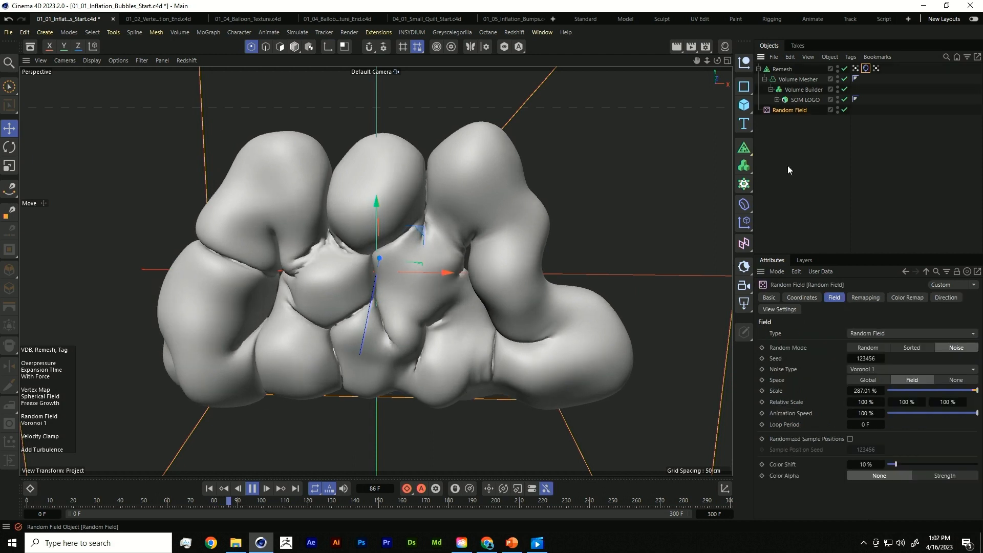
{"action": "double_click", "coordinate": [865, 391]}
{"action": "type", "text": "350"}
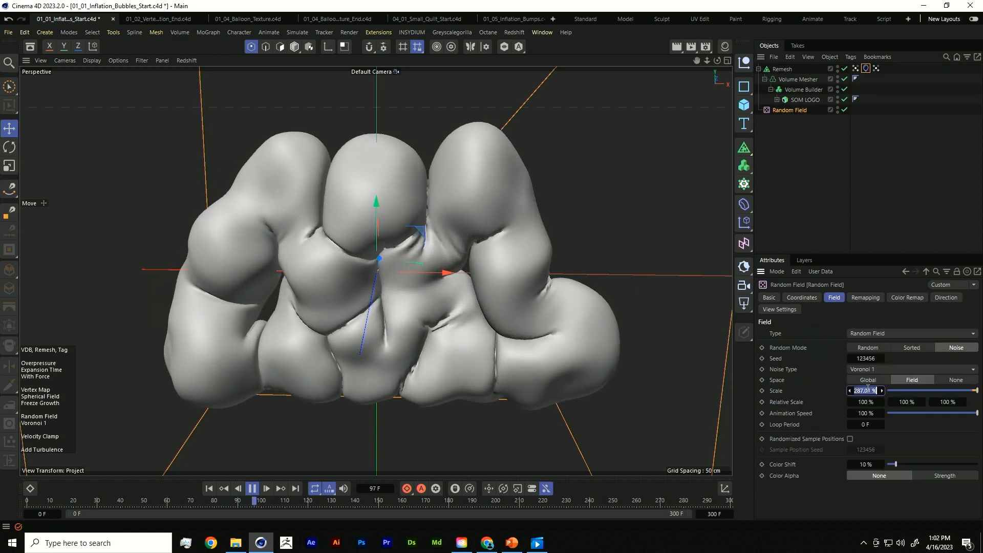
{"action": "key", "text": "Return"}
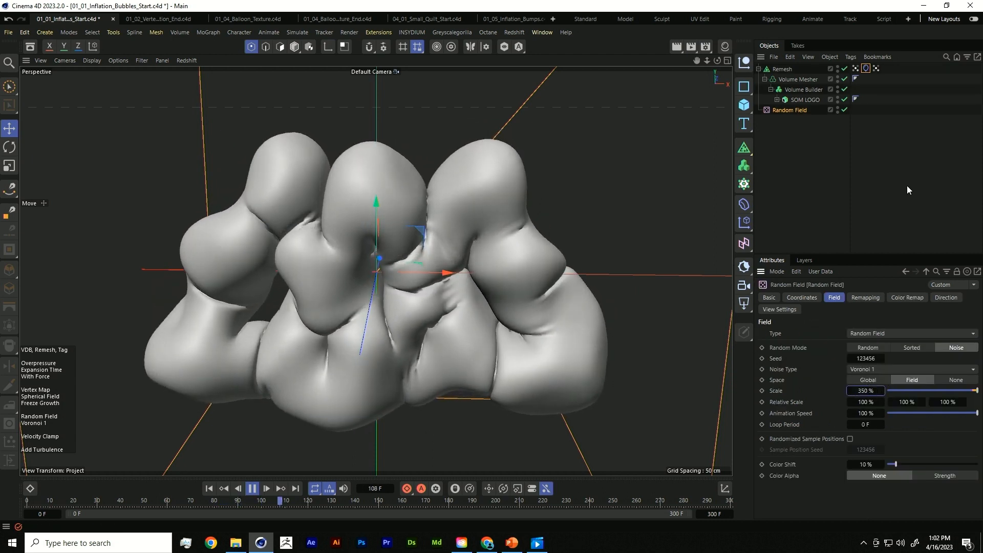
{"action": "left_click", "coordinate": [908, 185]}
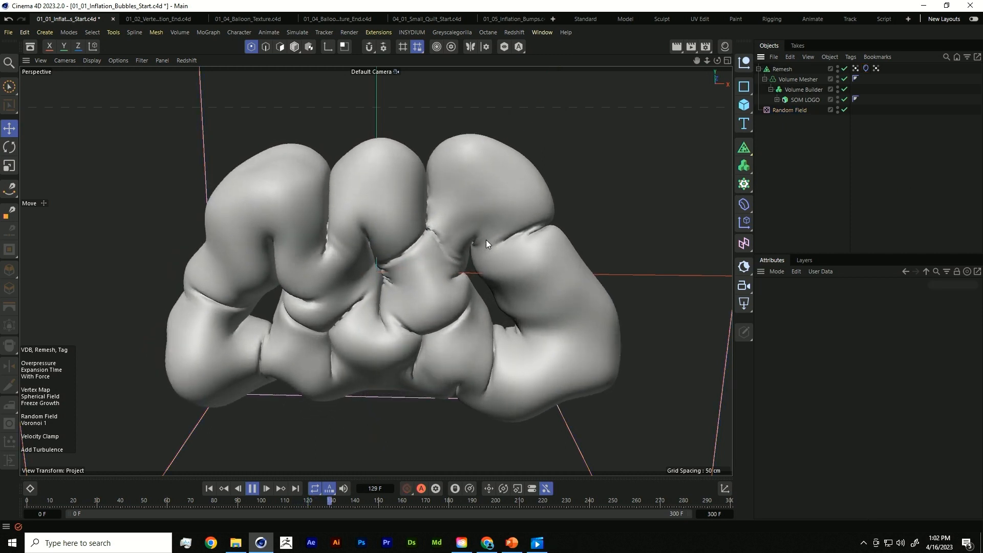
{"action": "key", "text": "F8"}
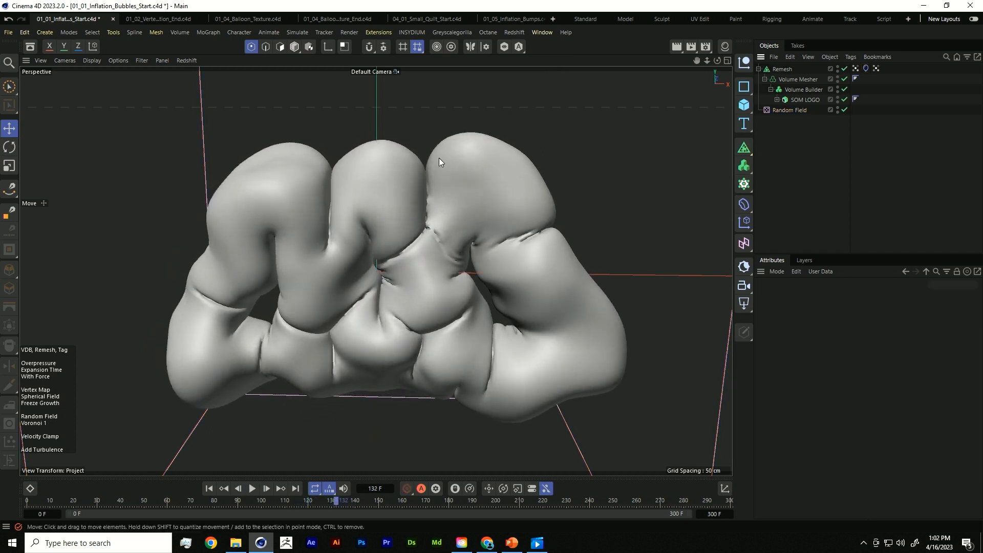
Switch to the 01_02_Vertex_Maps_Balloon_Inflation_End.c4d scene and run its simulation from the start, stopping at frame 29.
{"action": "left_click", "coordinate": [153, 19]}
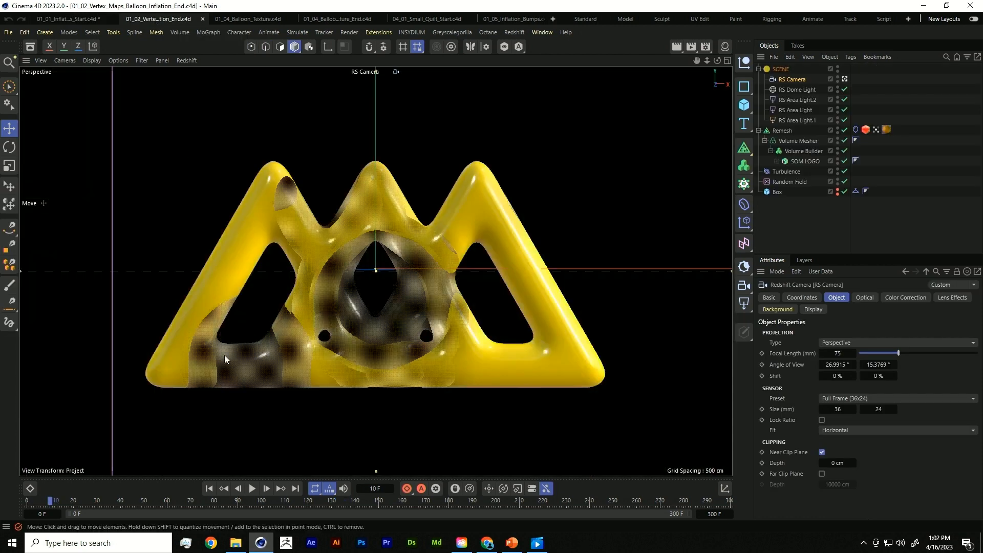
{"action": "left_click", "coordinate": [209, 489]}
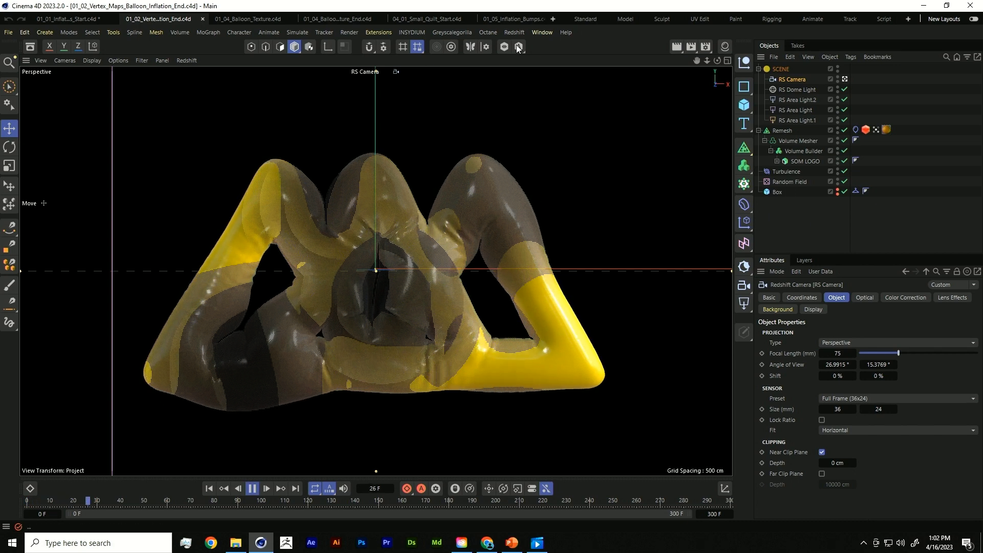
{"action": "left_click", "coordinate": [706, 47]}
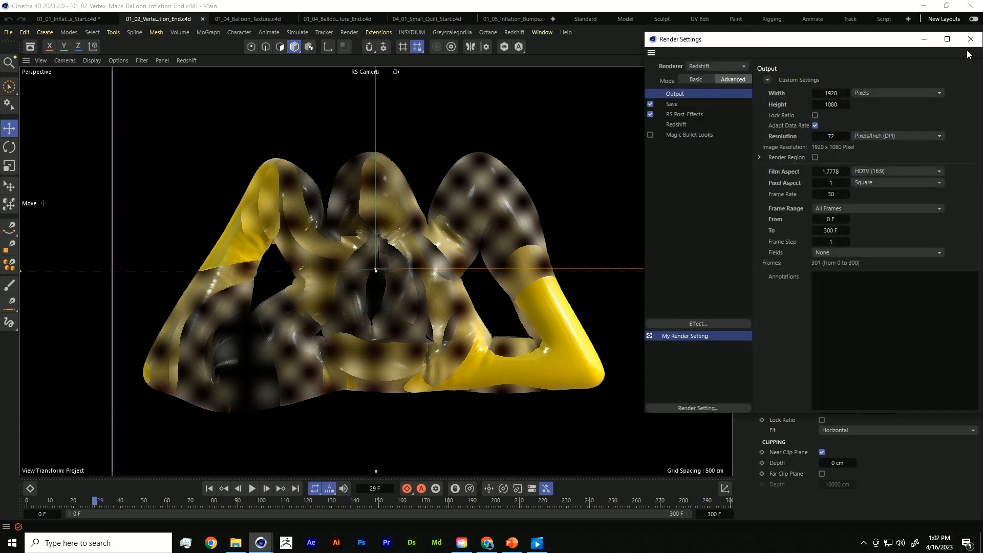
{"action": "left_click", "coordinate": [970, 39]}
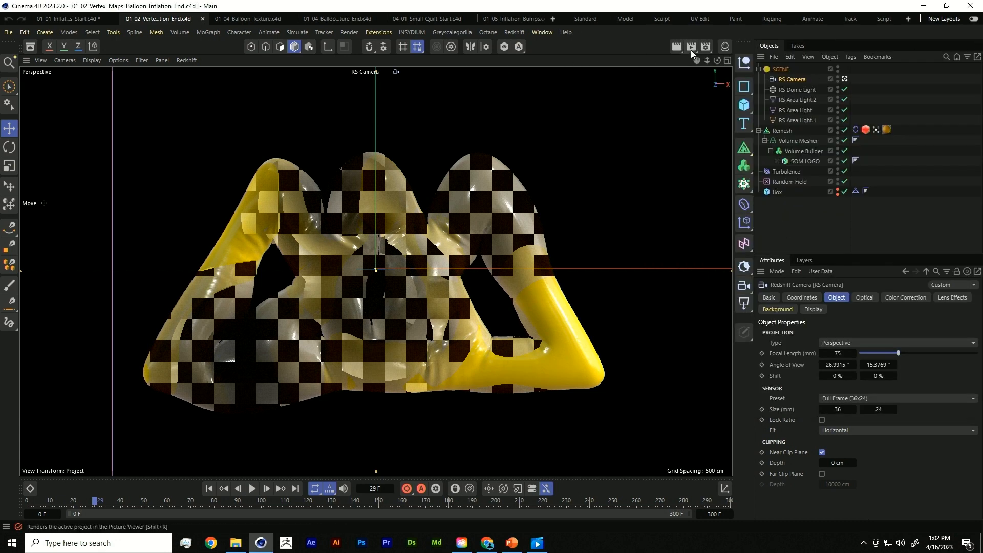
Start an interactive render of frame 29 in the Redshift RenderView and fit the image to the window.
{"action": "left_click_drag", "start_coordinate": [691, 50], "coordinate": [743, 96]}
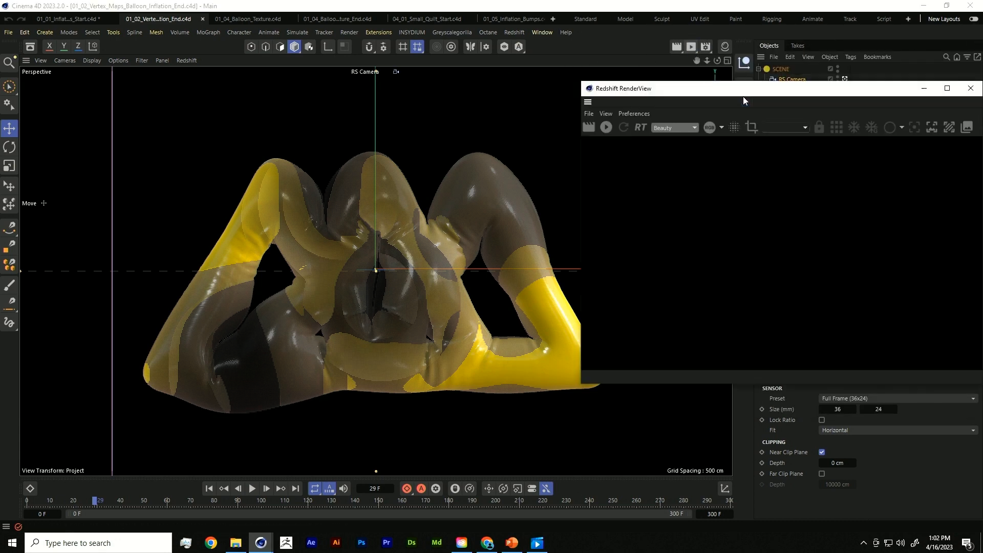
{"action": "left_click", "coordinate": [606, 127]}
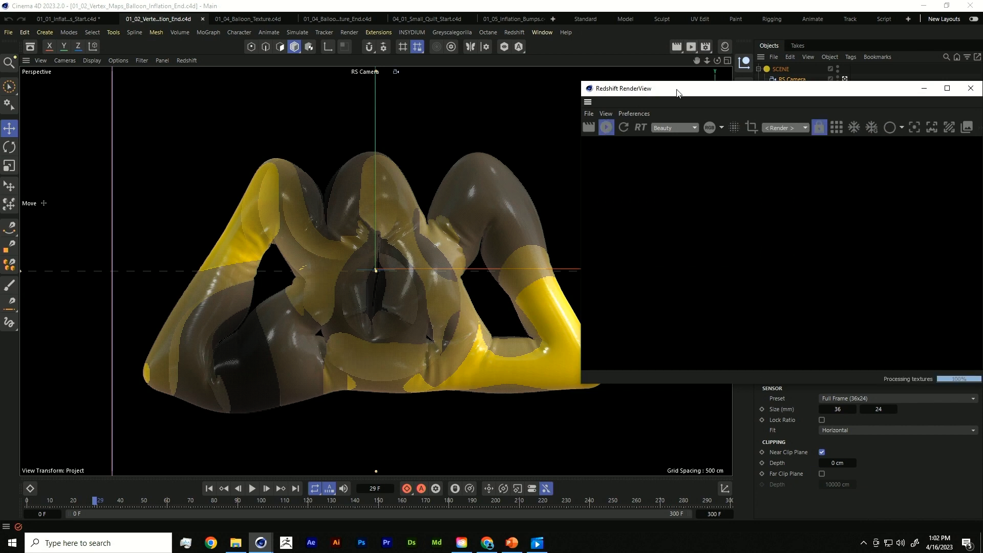
{"action": "left_click_drag", "start_coordinate": [677, 92], "coordinate": [612, 171]}
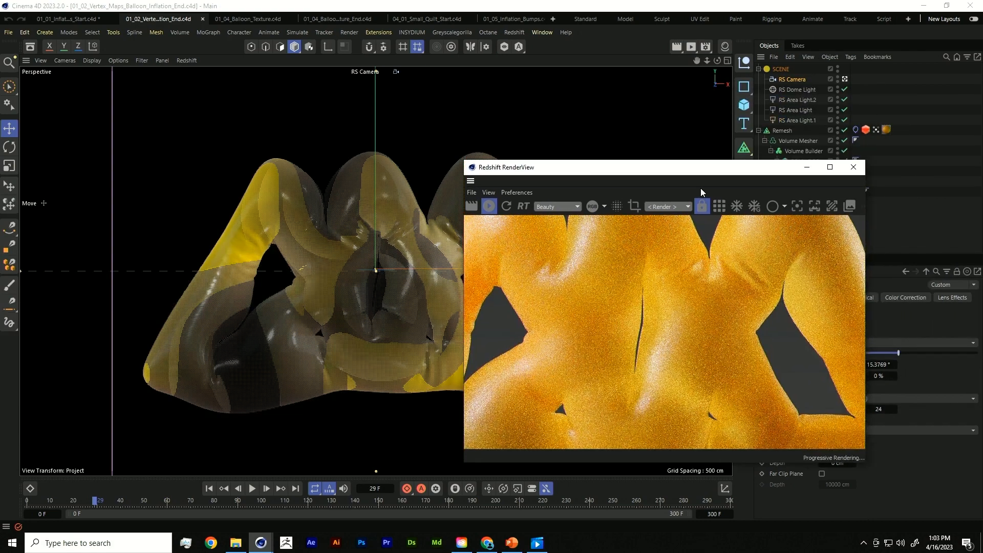
{"action": "left_click", "coordinate": [862, 206]}
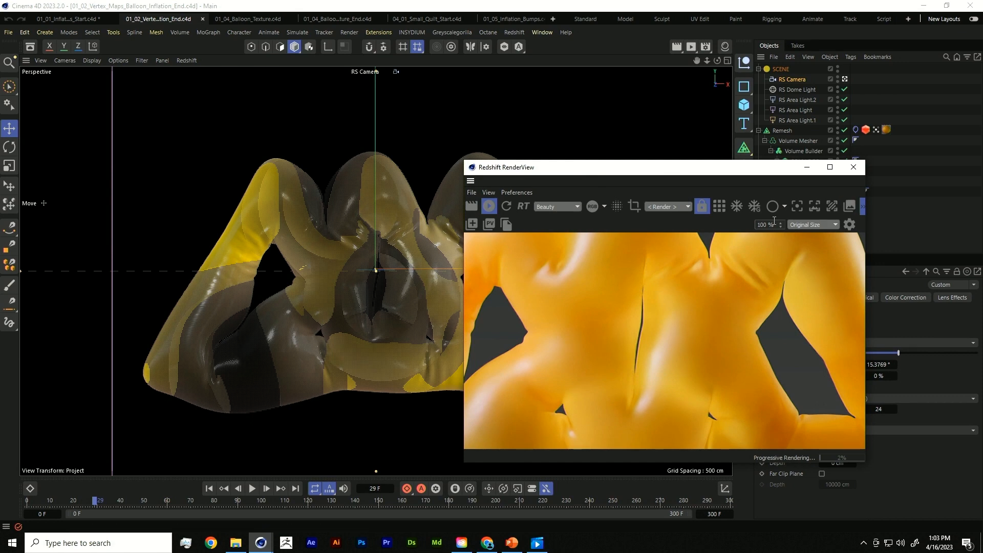
{"action": "left_click", "coordinate": [797, 226]}
{"action": "left_click", "coordinate": [808, 248]}
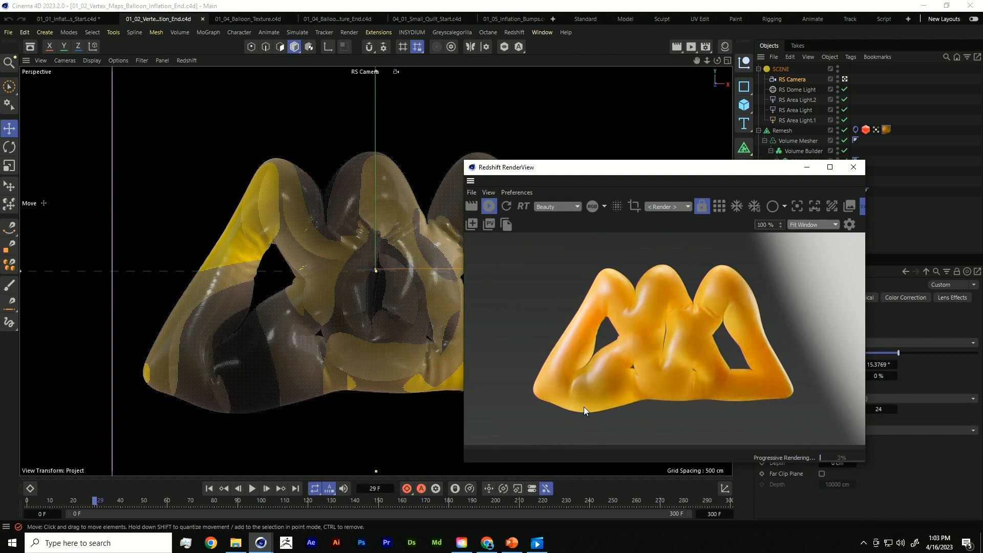
Inspect the inflated logo's lower corner up close in the render, close the RenderView and undo the accidental object move.
{"action": "left_click", "coordinate": [228, 373]}
{"action": "right_click_drag", "start_coordinate": [242, 370], "coordinate": [397, 337], "text": "alt"}
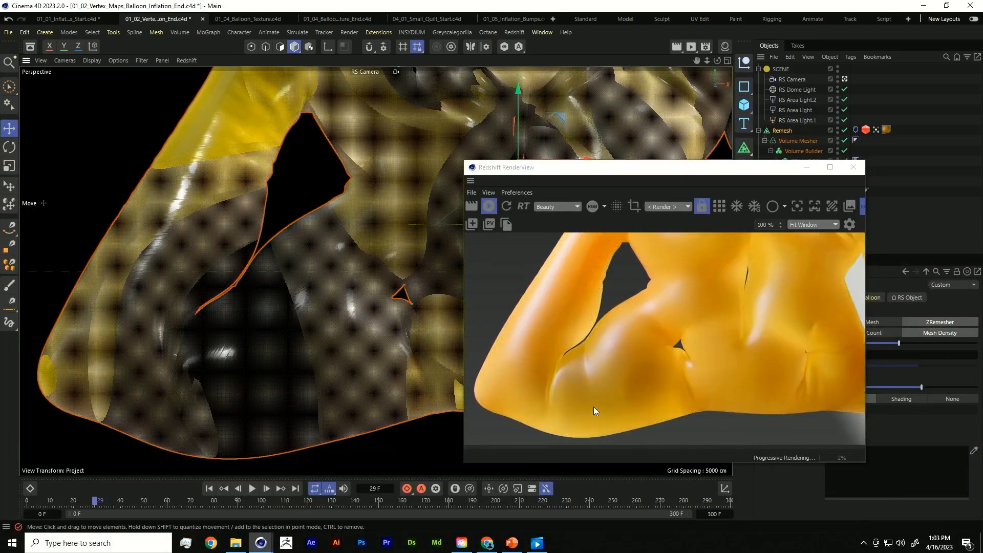
{"action": "left_click", "coordinate": [853, 167]}
{"action": "left_click_drag", "start_coordinate": [561, 208], "coordinate": [494, 233]}
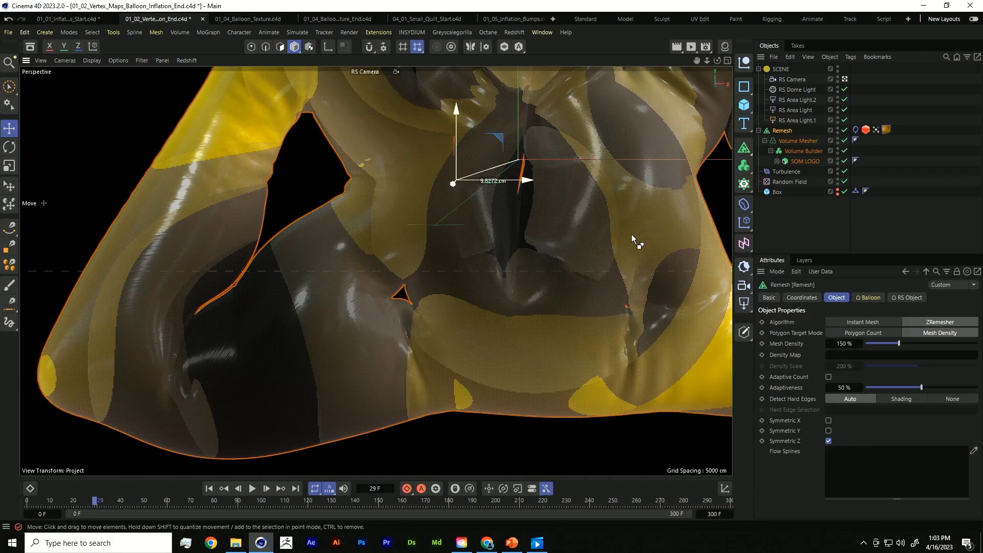
{"action": "key", "text": "ctrl+z"}
Bring the whole logo back into frame and return the simulation to the first frame.
{"action": "middle_click_drag", "start_coordinate": [602, 288], "coordinate": [467, 312], "text": "alt"}
{"action": "right_click_drag", "start_coordinate": [467, 312], "coordinate": [435, 294], "text": "alt"}
{"action": "middle_click_drag", "start_coordinate": [435, 294], "coordinate": [426, 336], "text": "alt"}
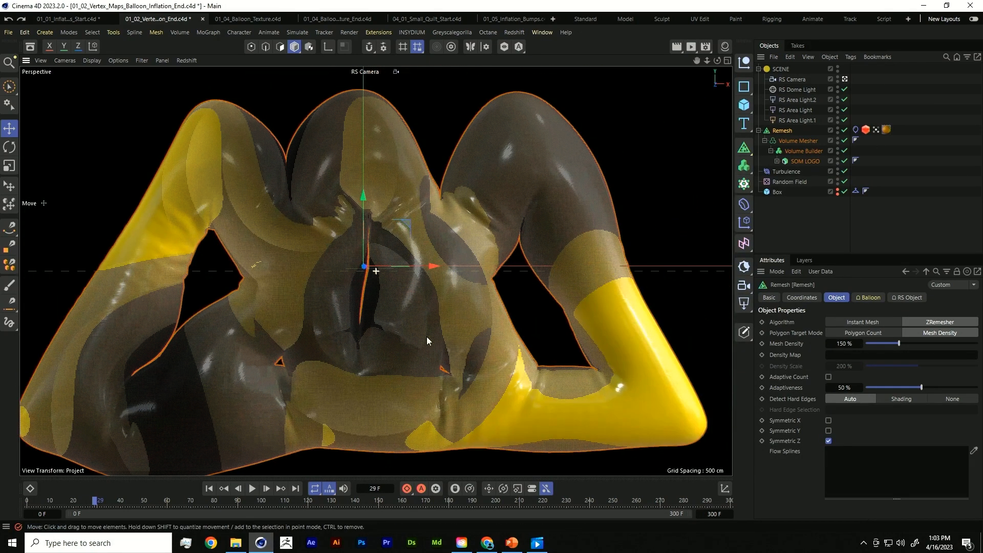
{"action": "right_click_drag", "start_coordinate": [426, 336], "coordinate": [412, 329], "text": "alt"}
{"action": "middle_click_drag", "start_coordinate": [413, 328], "coordinate": [422, 289], "text": "alt"}
{"action": "left_click", "coordinate": [209, 488]}
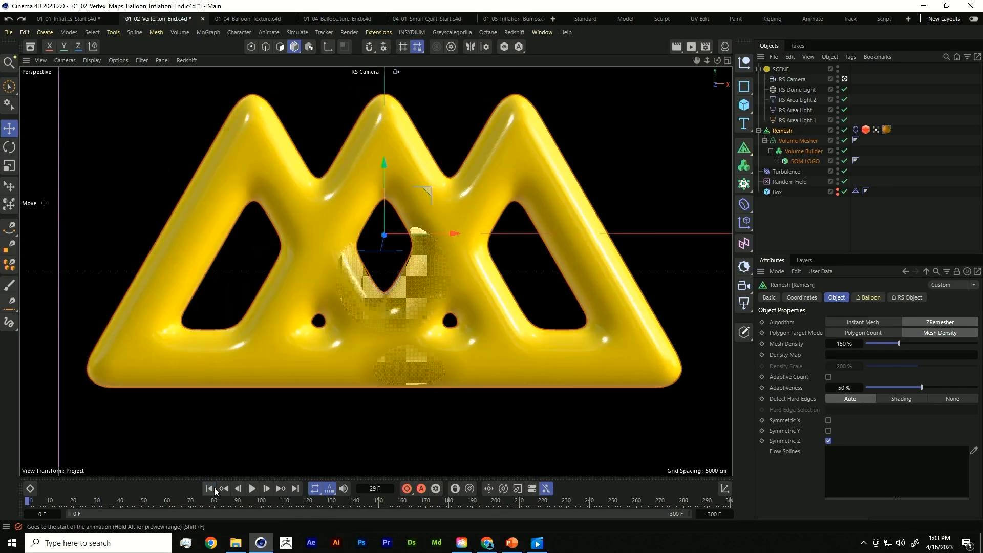
Delete the yellow balloon material tag from the Remesh object and show the scene's Material Manager.
{"action": "left_click", "coordinate": [887, 130]}
{"action": "key", "text": "Delete"}
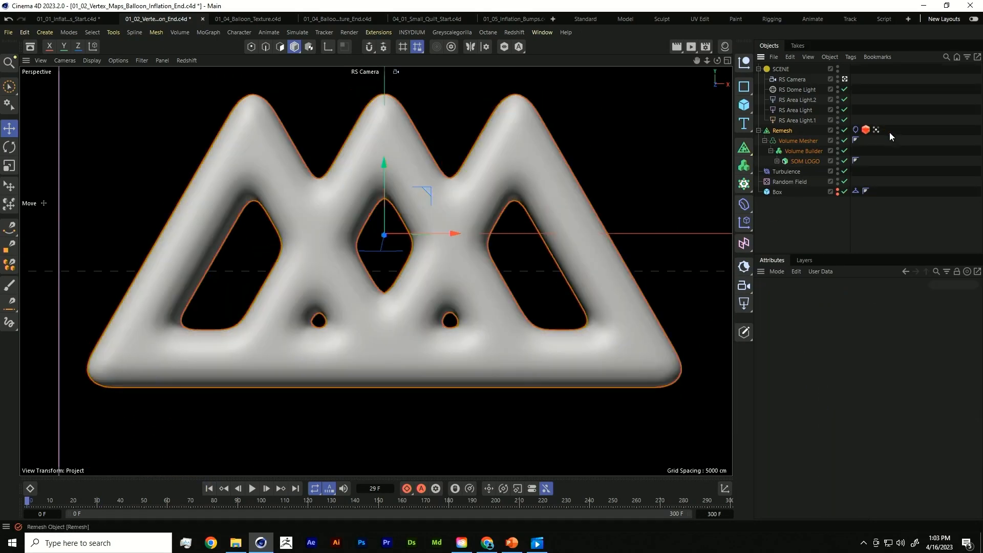
{"action": "left_click", "coordinate": [729, 47]}
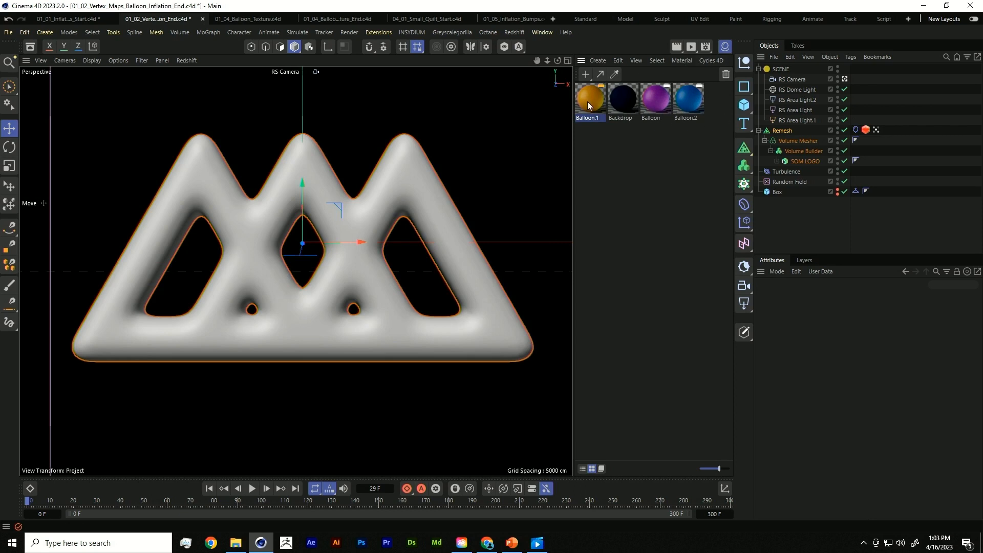
{"action": "left_click", "coordinate": [596, 134]}
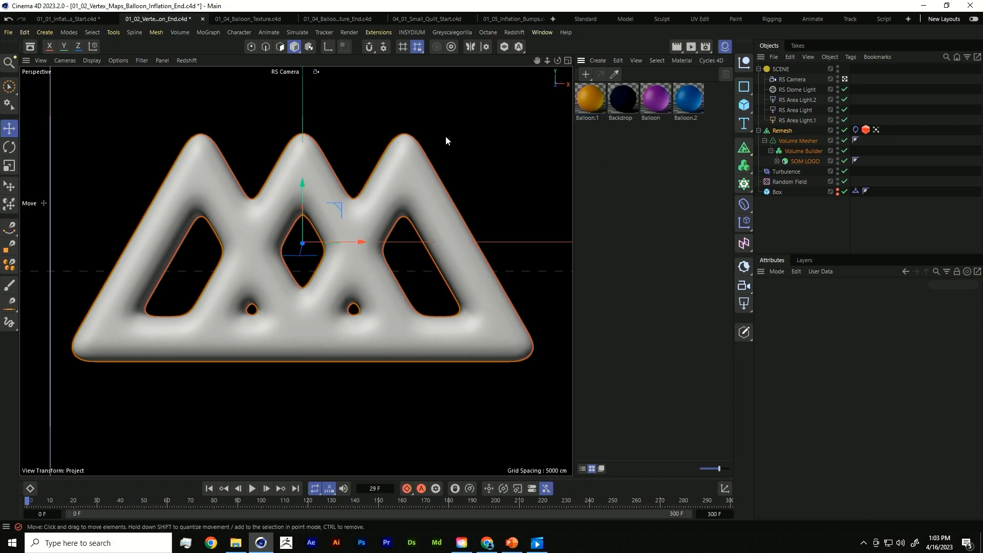
Open the Asset Browser and look through the New Content category's models, materials, scenes and node operators.
{"action": "left_click", "coordinate": [30, 47]}
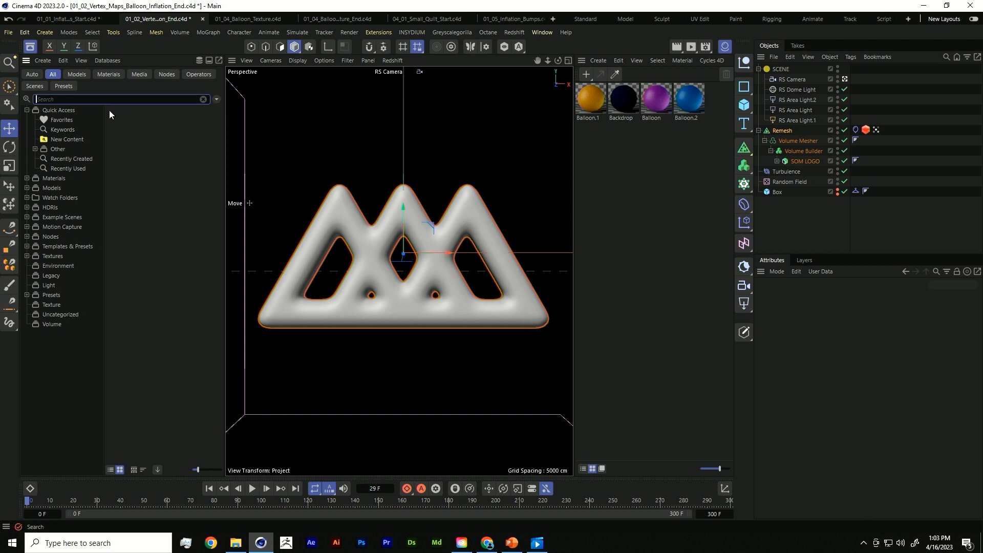
{"action": "left_click", "coordinate": [49, 139]}
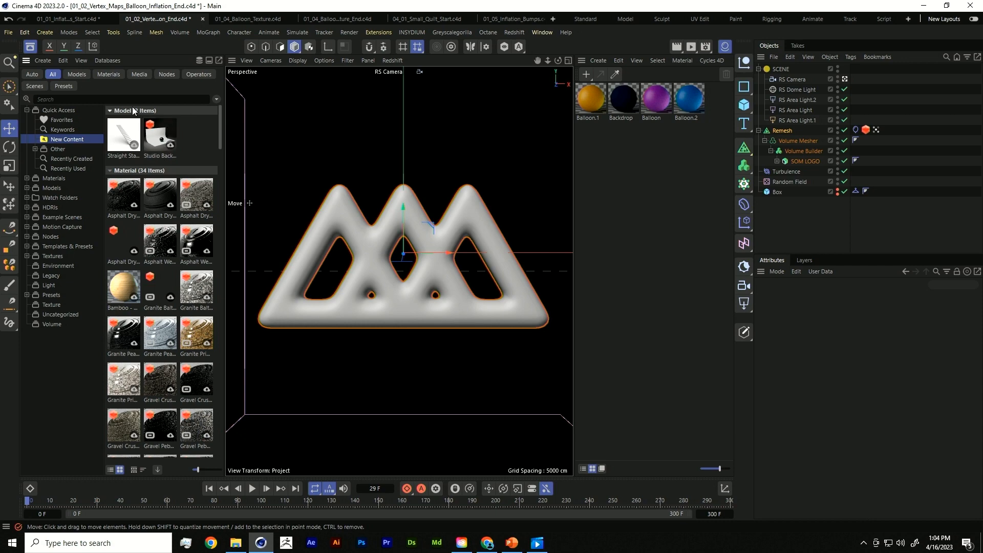
{"action": "left_click_drag", "start_coordinate": [221, 130], "coordinate": [225, 162]}
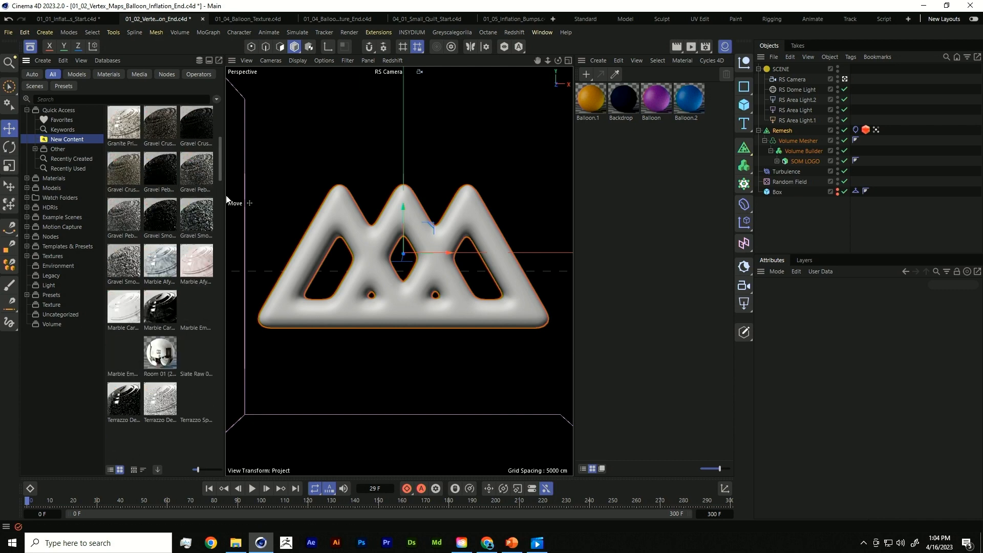
{"action": "scroll", "coordinate": [219, 167], "scroll_direction": "down", "scroll_amount": 3}
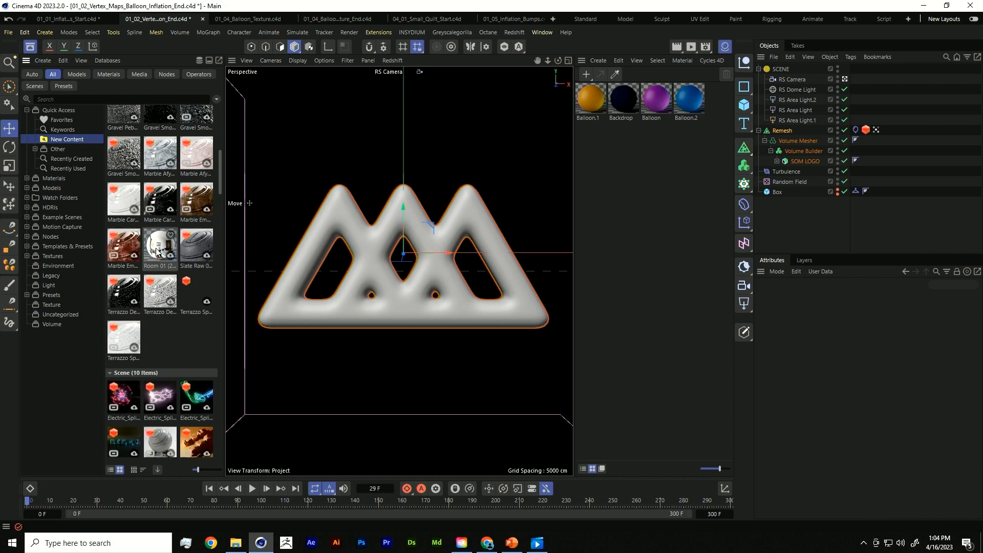
{"action": "scroll", "coordinate": [219, 187], "scroll_direction": "down", "scroll_amount": 1}
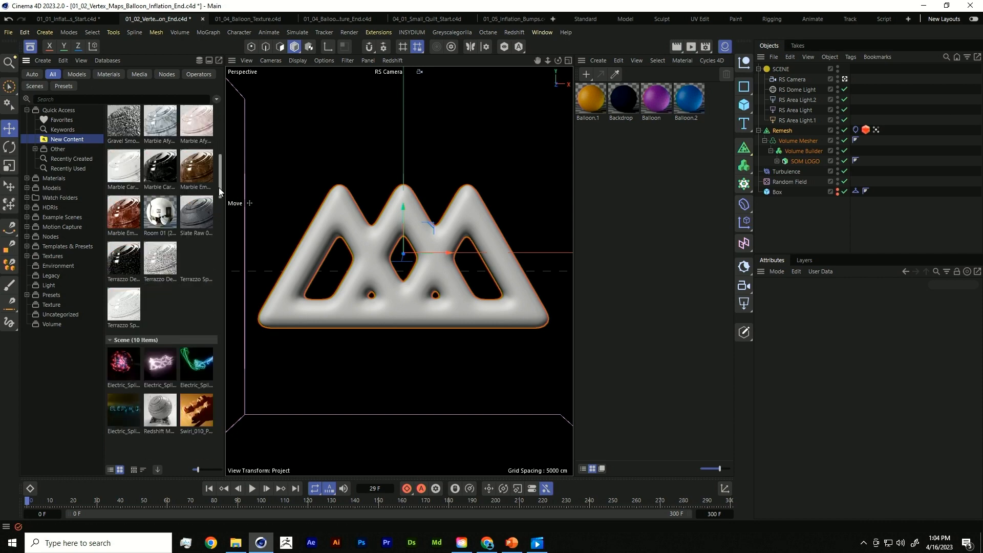
{"action": "scroll", "coordinate": [219, 188], "scroll_direction": "down", "scroll_amount": 4}
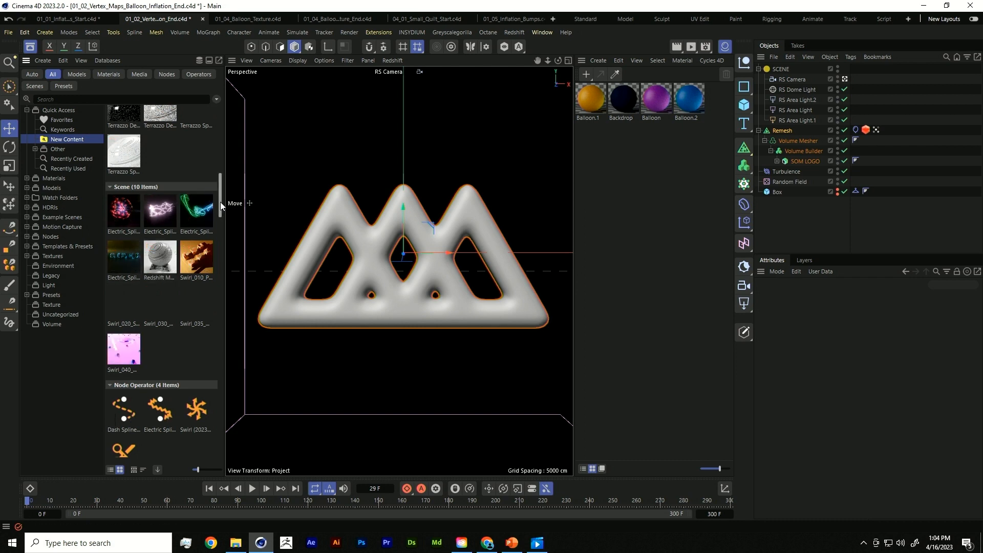
{"action": "left_click_drag", "start_coordinate": [221, 201], "coordinate": [221, 228]}
{"action": "scroll", "coordinate": [220, 227], "scroll_direction": "up", "scroll_amount": 1}
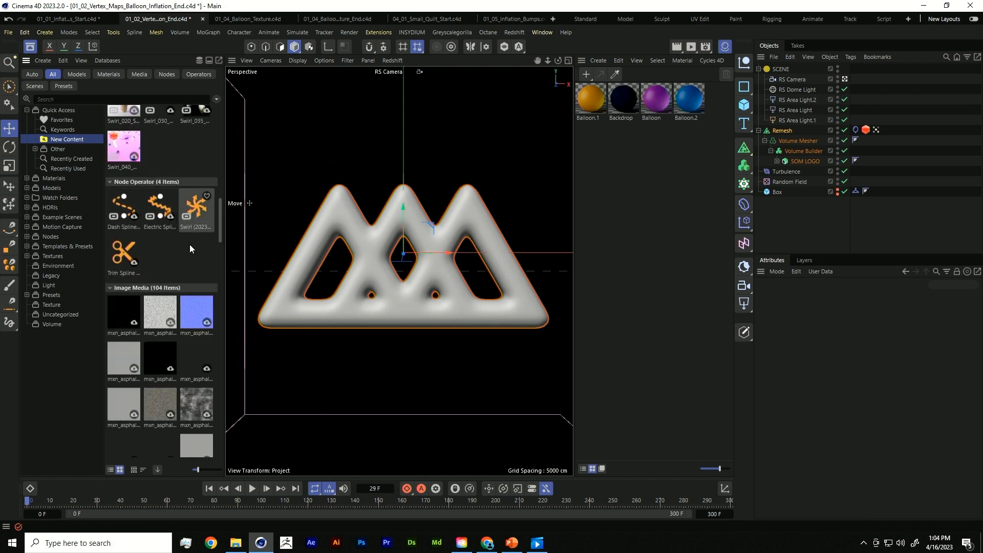
{"action": "left_click_drag", "start_coordinate": [220, 210], "coordinate": [217, 74]}
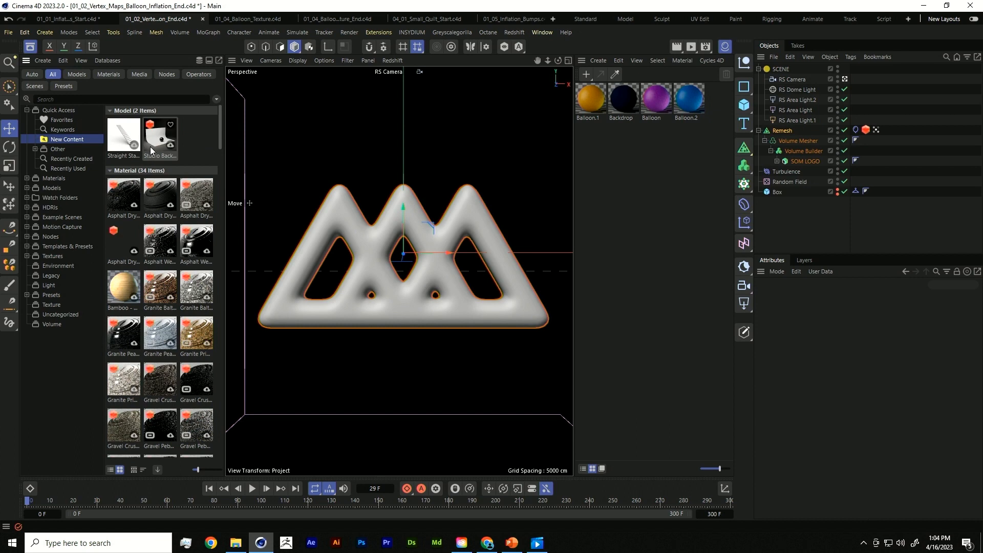
Try the Studio Backdrop model beneath the logo with a height of 332 cm and rounding of 104 cm, and delete it.
{"action": "left_click_drag", "start_coordinate": [166, 145], "coordinate": [634, 219]}
{"action": "left_click_drag", "start_coordinate": [296, 157], "coordinate": [165, 147]}
{"action": "left_click_drag", "start_coordinate": [158, 148], "coordinate": [689, 212]}
{"action": "left_click_drag", "start_coordinate": [797, 220], "coordinate": [797, 220]}
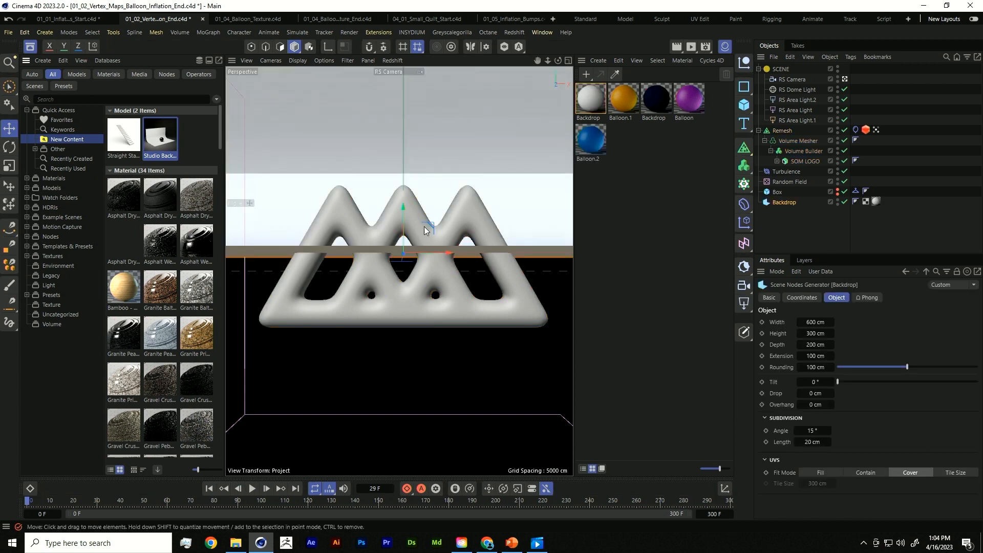
{"action": "left_click_drag", "start_coordinate": [403, 228], "coordinate": [402, 321]}
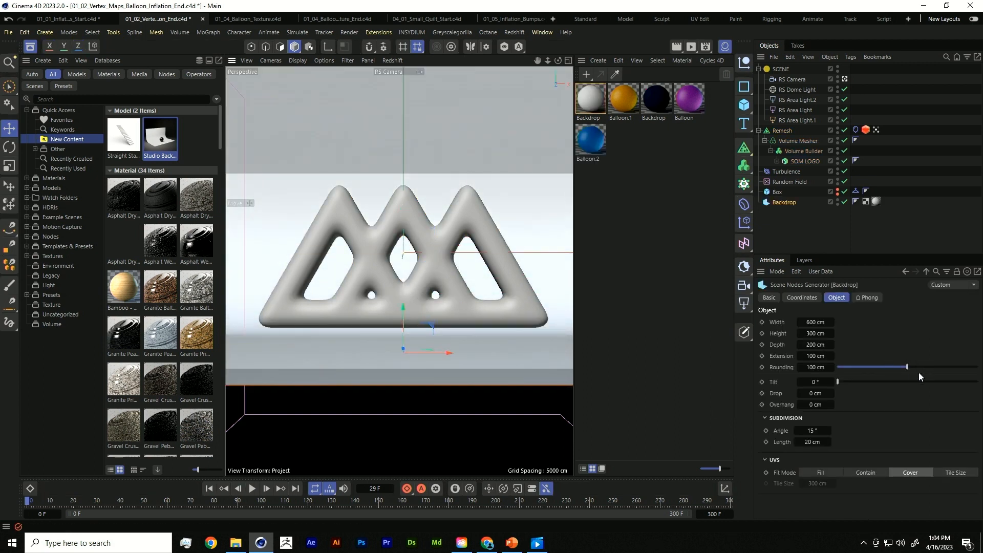
{"action": "left_click_drag", "start_coordinate": [907, 366], "coordinate": [829, 333]}
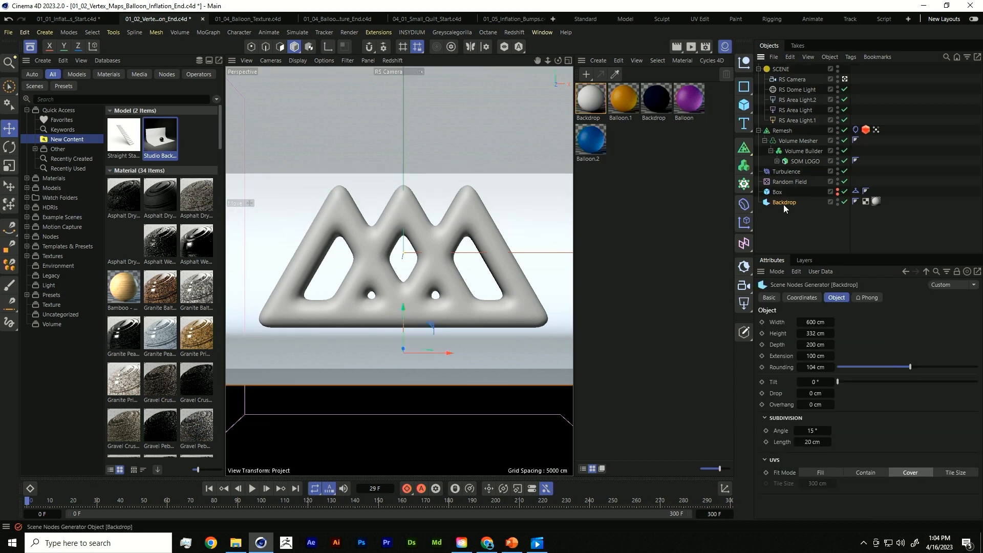
{"action": "key", "text": "Delete"}
Search the Asset Browser for "plastic" and limit the results to materials.
{"action": "left_click", "coordinate": [98, 100]}
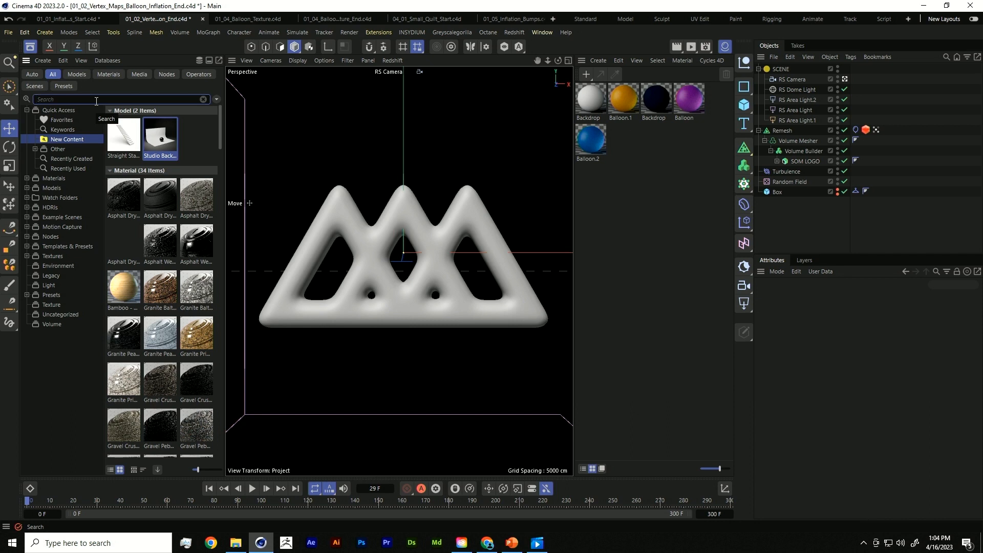
{"action": "type", "text": "rouc"}
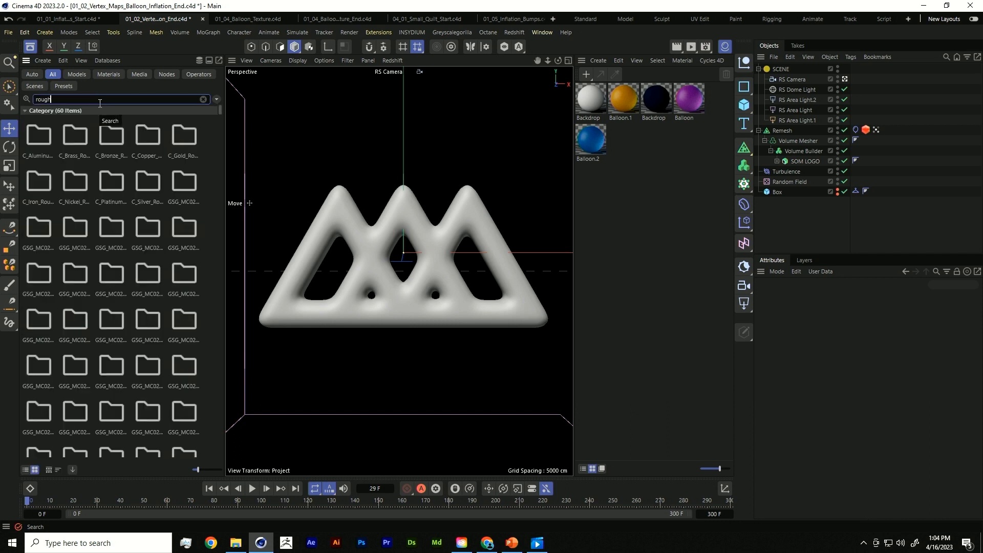
{"action": "key", "text": "BackSpace"}
{"action": "key", "text": "BackSpace"}
{"action": "key", "text": "BackSpace"}
{"action": "key", "text": "BackSpace"}
{"action": "key", "text": "BackSpace"}
{"action": "type", "text": "plast"}
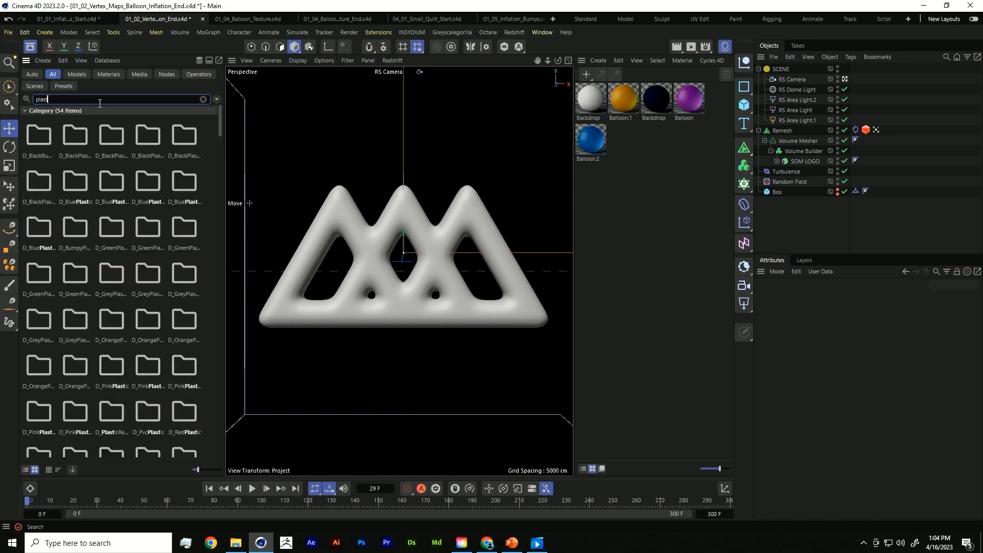
{"action": "type", "text": "ic"}
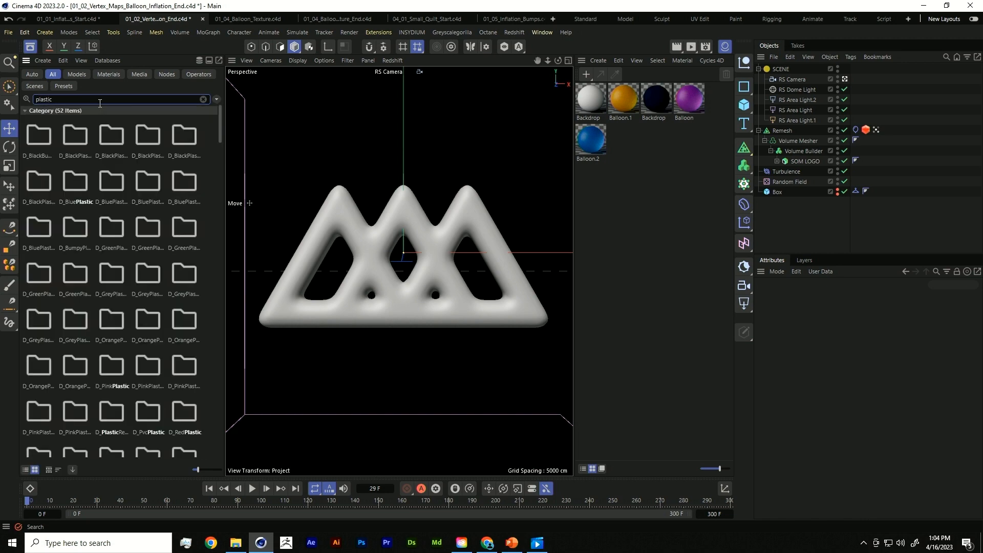
{"action": "left_click", "coordinate": [111, 75]}
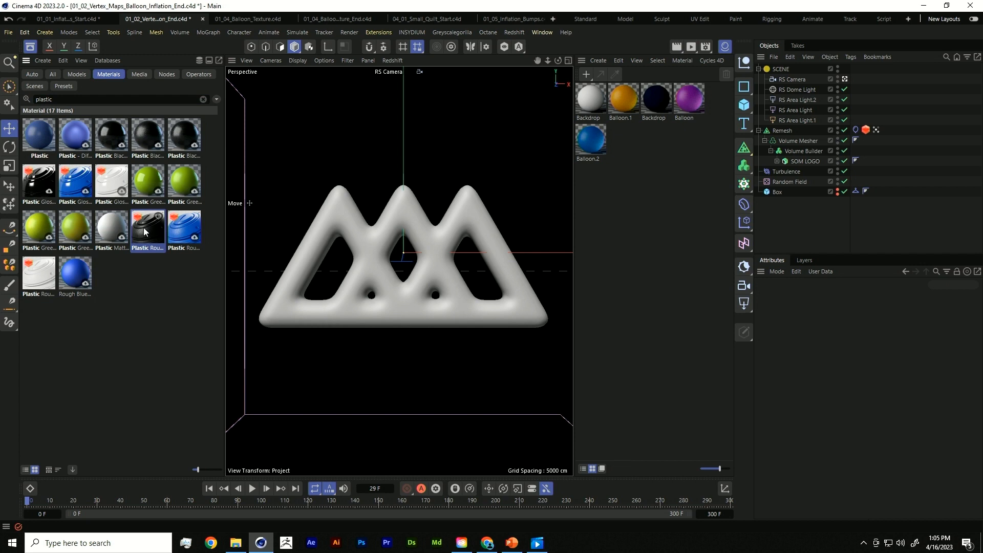
Apply the Plastic Rough 001 Black material to the Remesh object and close the Asset Browser.
{"action": "left_click_drag", "start_coordinate": [144, 231], "coordinate": [711, 191]}
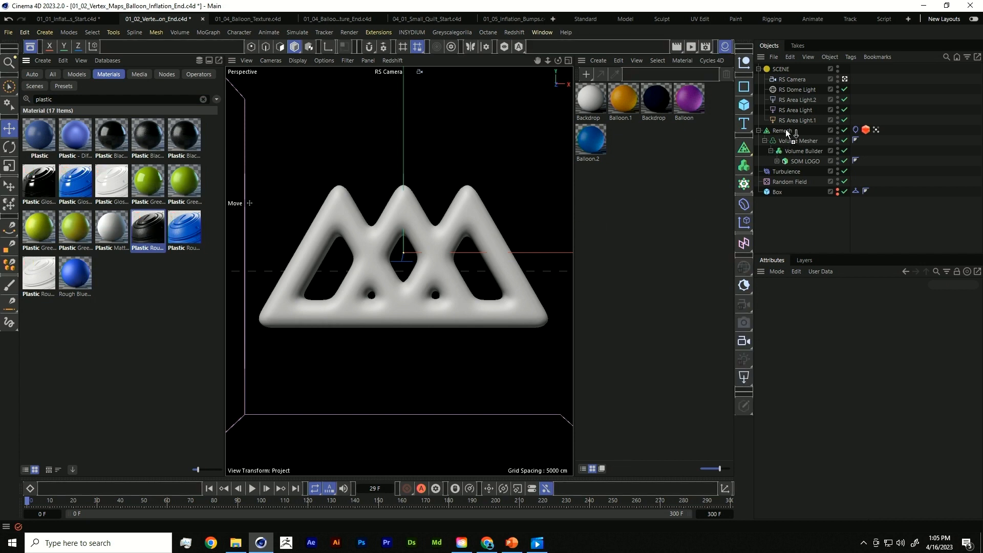
{"action": "left_click_drag", "start_coordinate": [787, 131], "coordinate": [787, 131]}
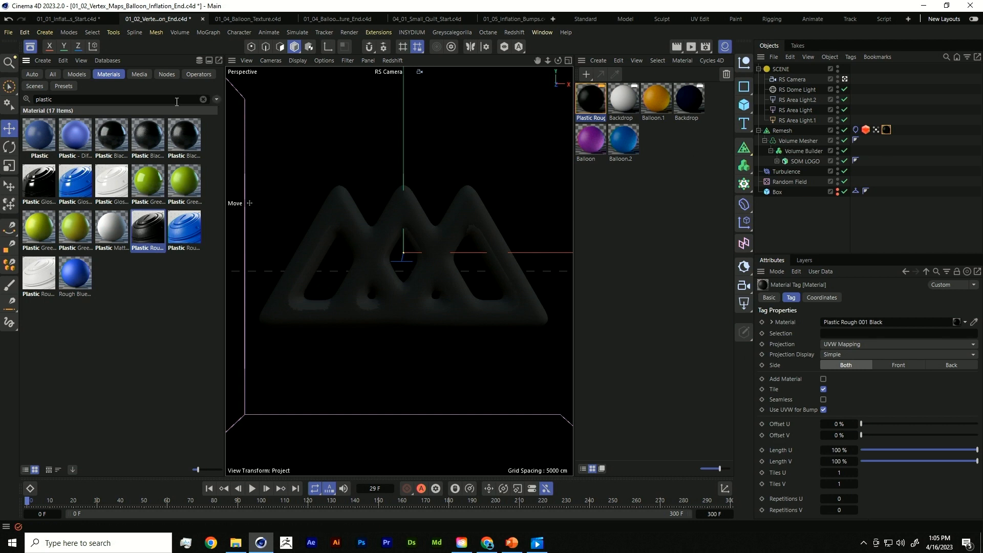
{"action": "left_click", "coordinate": [37, 47]}
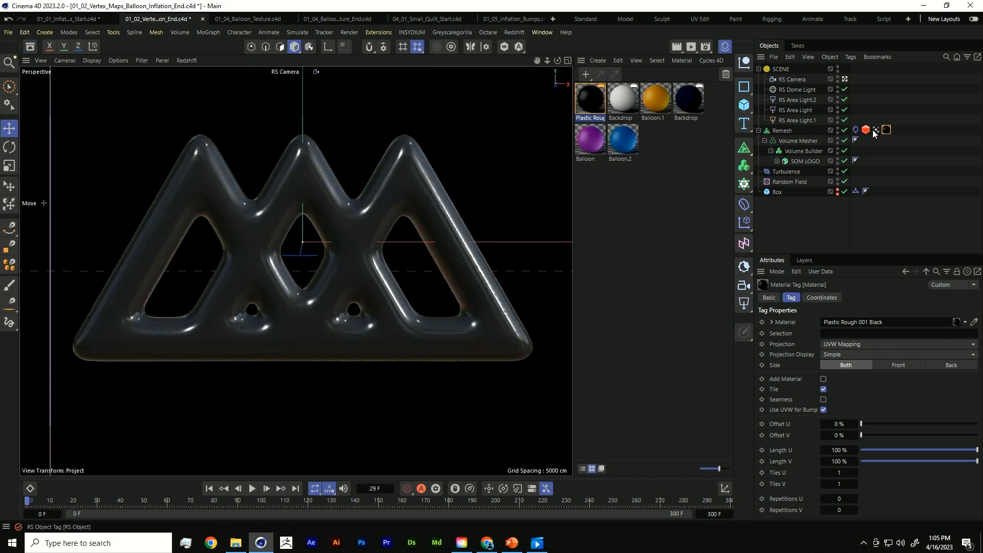
Set the base color of the Plastic Rough 001 Black material to a yellow-orange with RGB 255, 154, 22.
{"action": "left_click", "coordinate": [592, 96]}
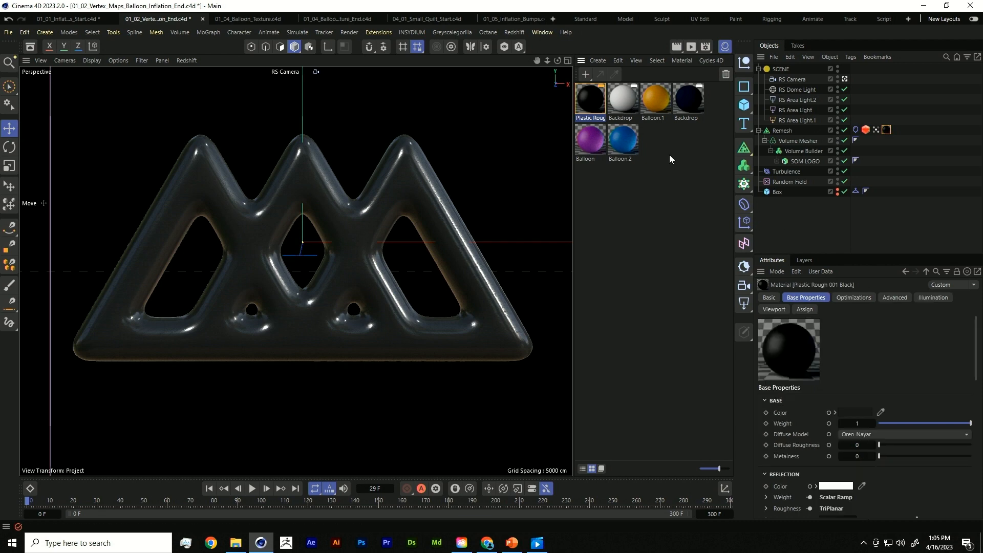
{"action": "left_click", "coordinate": [864, 410]}
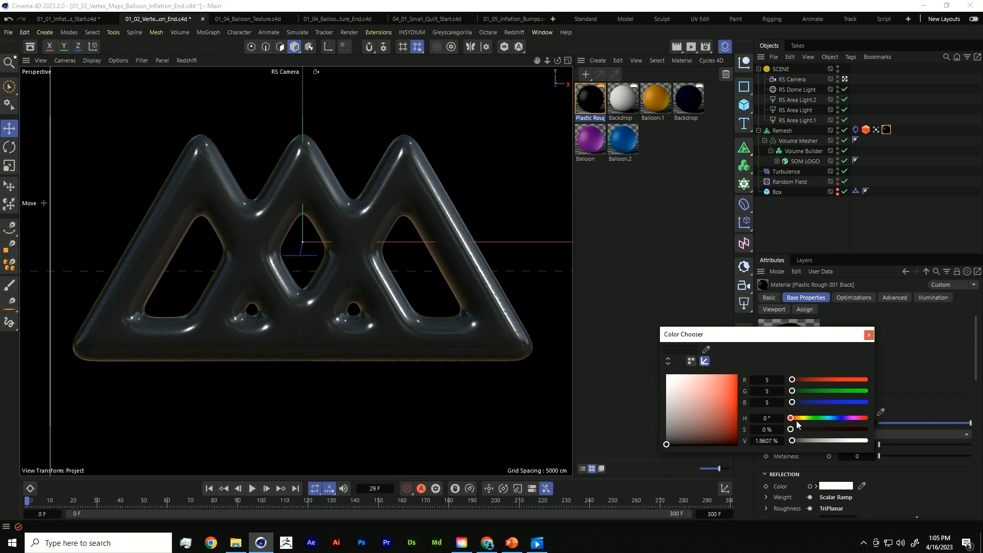
{"action": "left_click", "coordinate": [796, 419]}
{"action": "left_click", "coordinate": [729, 389]}
{"action": "mouse_move", "coordinate": [741, 374]}
{"action": "left_mouse_down"}
{"action": "mouse_move", "coordinate": [726, 390]}
{"action": "mouse_move", "coordinate": [732, 375]}
{"action": "left_mouse_up"}
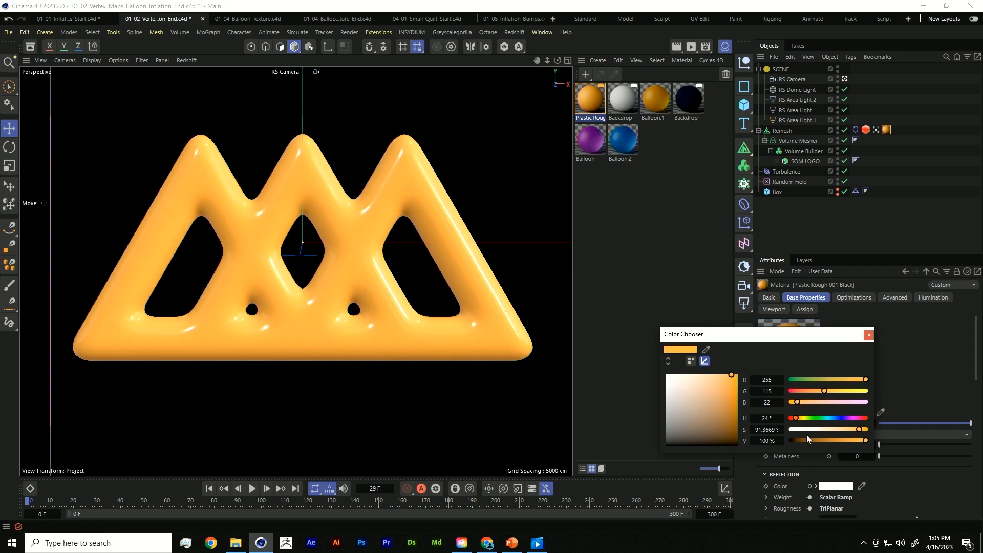
{"action": "left_click", "coordinate": [798, 419]}
{"action": "left_click_drag", "start_coordinate": [798, 419], "coordinate": [798, 419]}
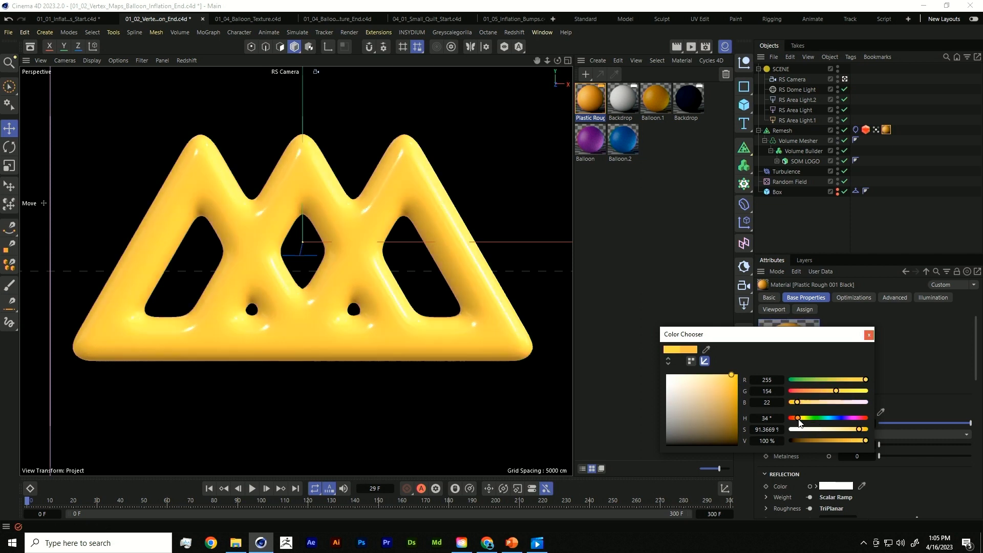
{"action": "left_click", "coordinate": [868, 335]}
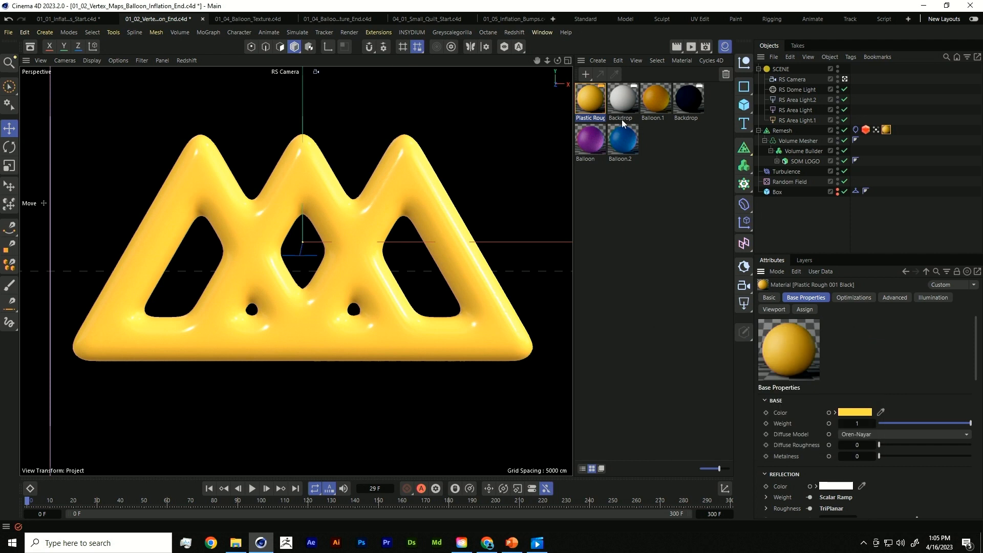
Open the Plastic Rough 001 Black material in the Node Editor and fit its whole node graph in view.
{"action": "double_click", "coordinate": [590, 100]}
{"action": "left_click_drag", "start_coordinate": [561, 96], "coordinate": [374, 87]}
{"action": "key", "text": "h"}
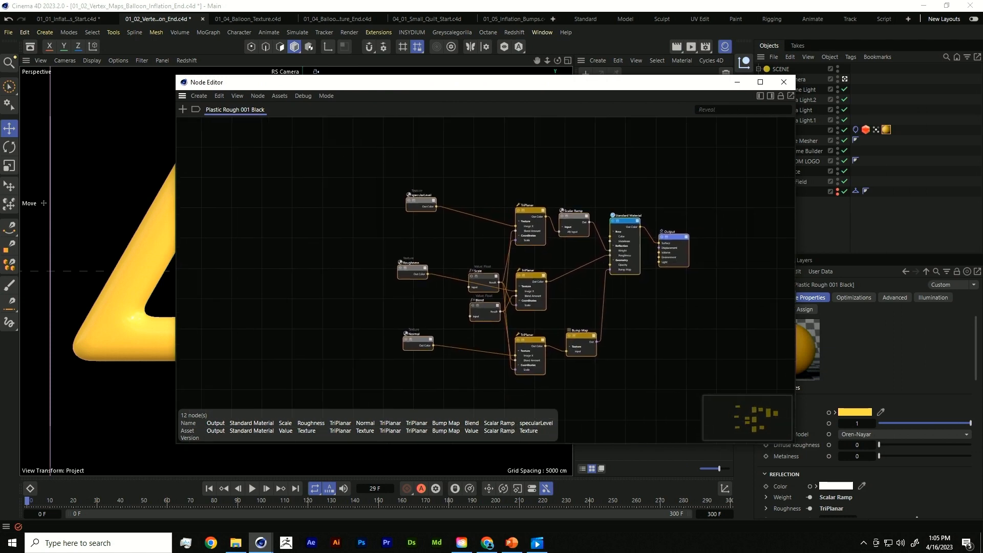
{"action": "scroll", "coordinate": [486, 240], "scroll_direction": "up", "scroll_amount": 5}
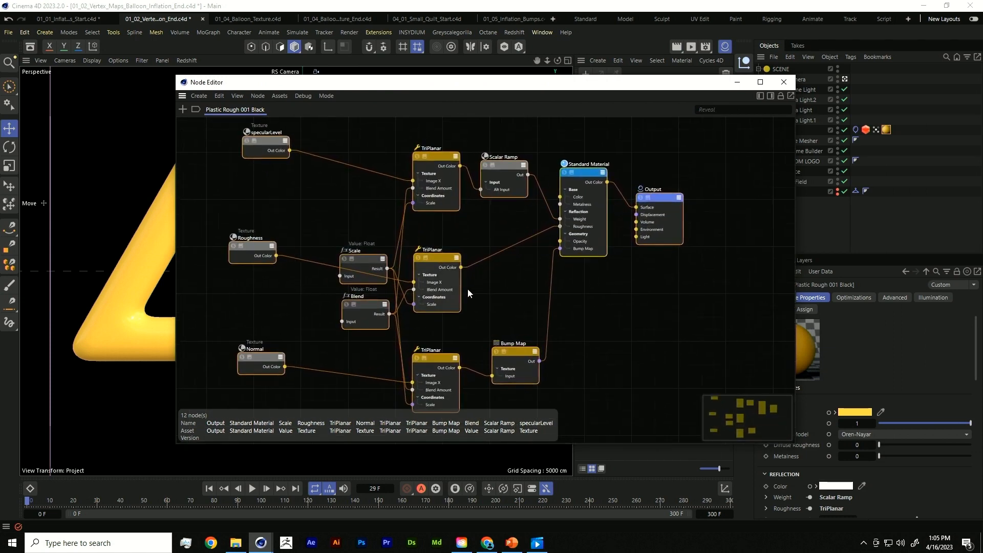
{"action": "left_click_drag", "start_coordinate": [457, 98], "coordinate": [626, 166]}
Start an interactive render in the Redshift RenderView and dock the render window beside the viewport.
{"action": "left_click_drag", "start_coordinate": [691, 49], "coordinate": [755, 104]}
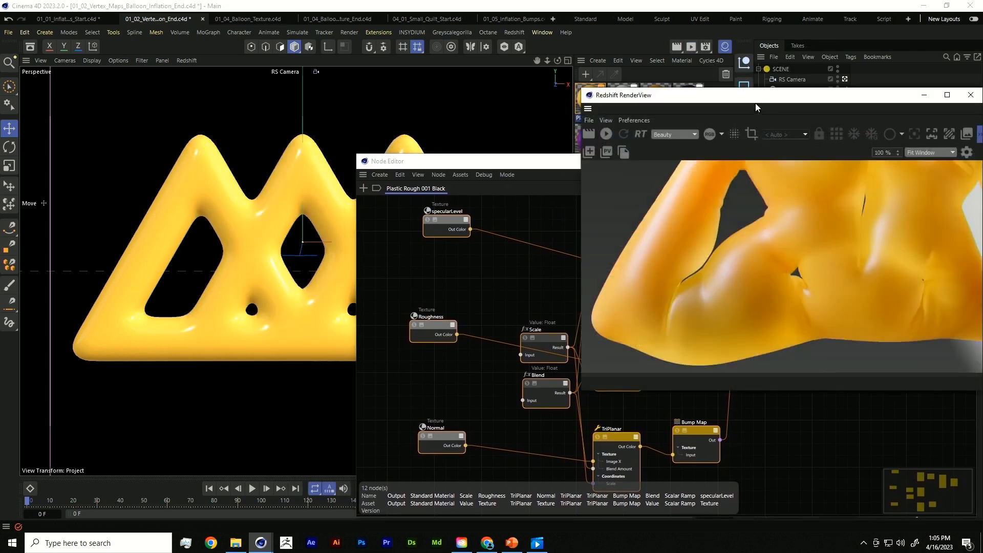
{"action": "left_click", "coordinate": [605, 134]}
{"action": "left_click_drag", "start_coordinate": [625, 96], "coordinate": [140, 92]}
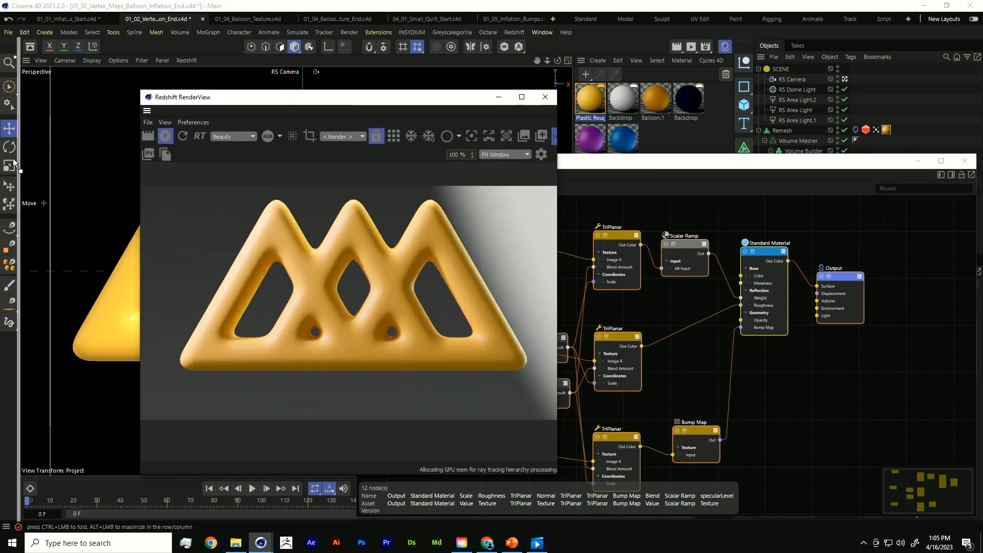
{"action": "left_click_drag", "start_coordinate": [23, 158], "coordinate": [22, 160]}
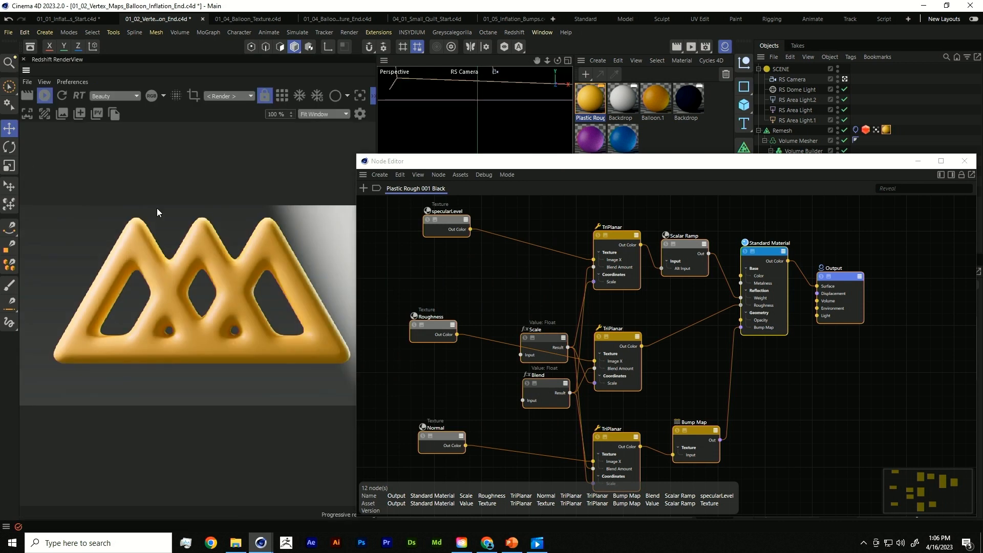
Play the inflation simulation up to frame 87 and bring the material's full node graph back into view.
{"action": "left_click_drag", "start_coordinate": [456, 162], "coordinate": [417, 78]}
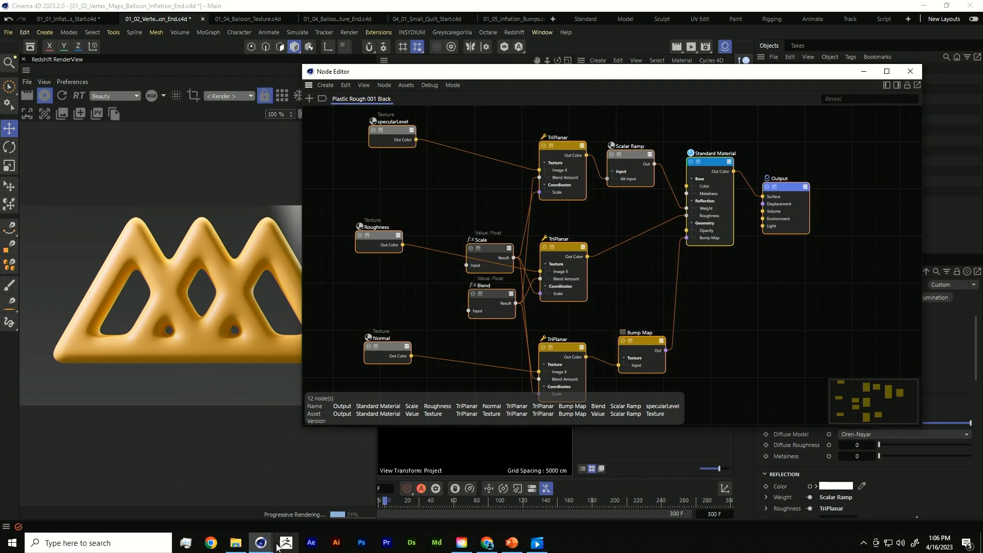
{"action": "left_click", "coordinate": [261, 543]}
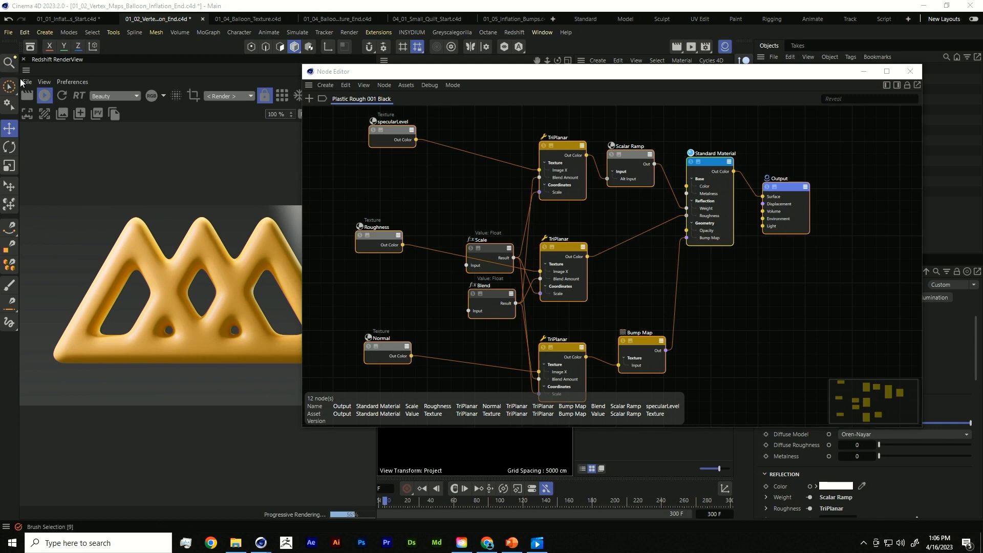
{"action": "left_click", "coordinate": [450, 489]}
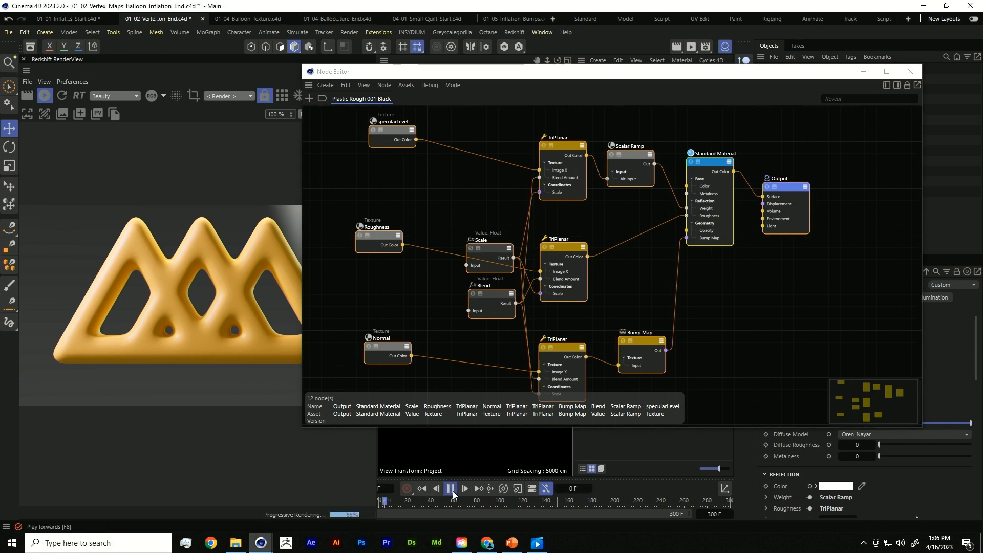
{"action": "left_click_drag", "start_coordinate": [437, 74], "coordinate": [406, 450]}
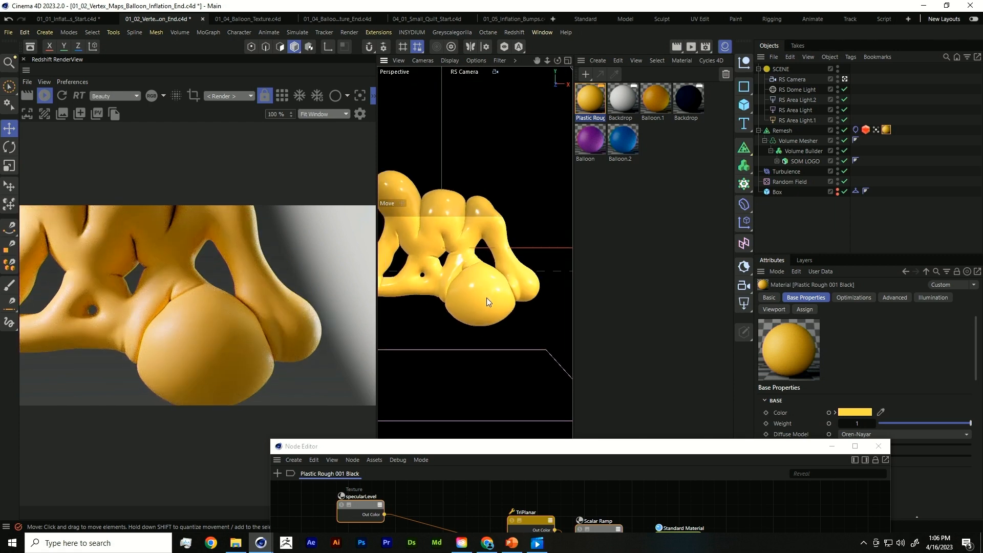
{"action": "left_click_drag", "start_coordinate": [475, 447], "coordinate": [510, 371]}
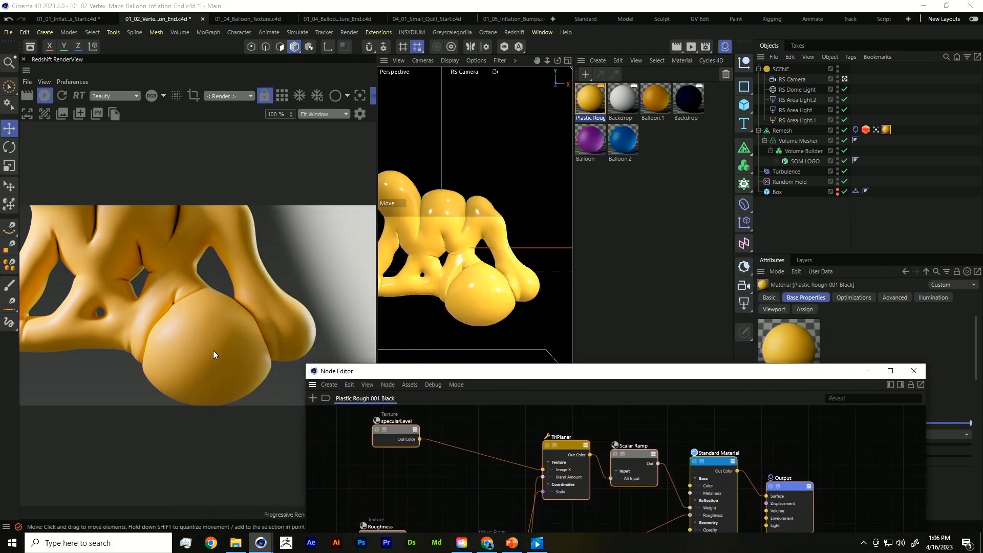
{"action": "left_click_drag", "start_coordinate": [825, 386], "coordinate": [617, 144]}
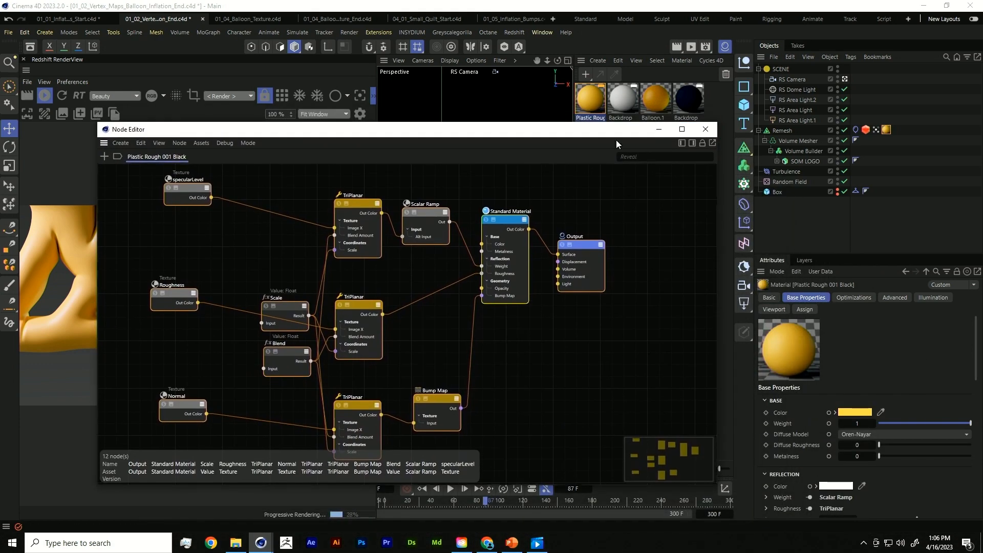
Create a polygon copy of Remesh at the first frame with Current State to Object and disable the original Remesh hierarchy.
{"action": "left_click", "coordinate": [778, 131]}
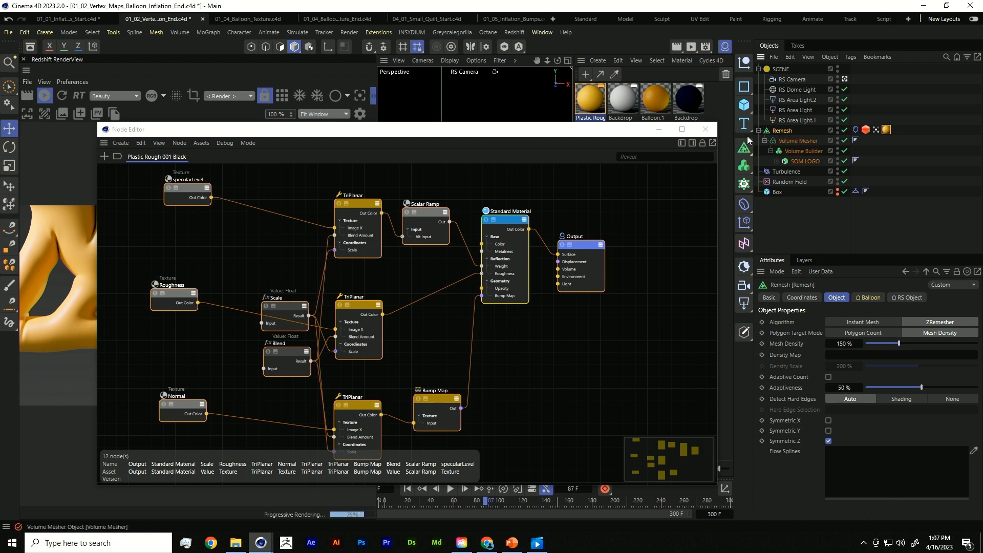
{"action": "left_click", "coordinate": [706, 129]}
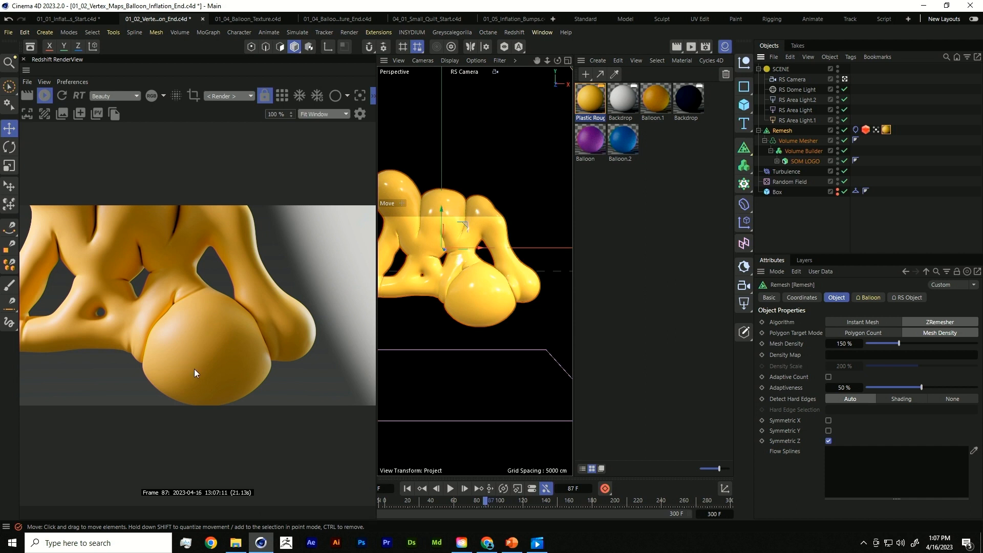
{"action": "left_click", "coordinate": [407, 488]}
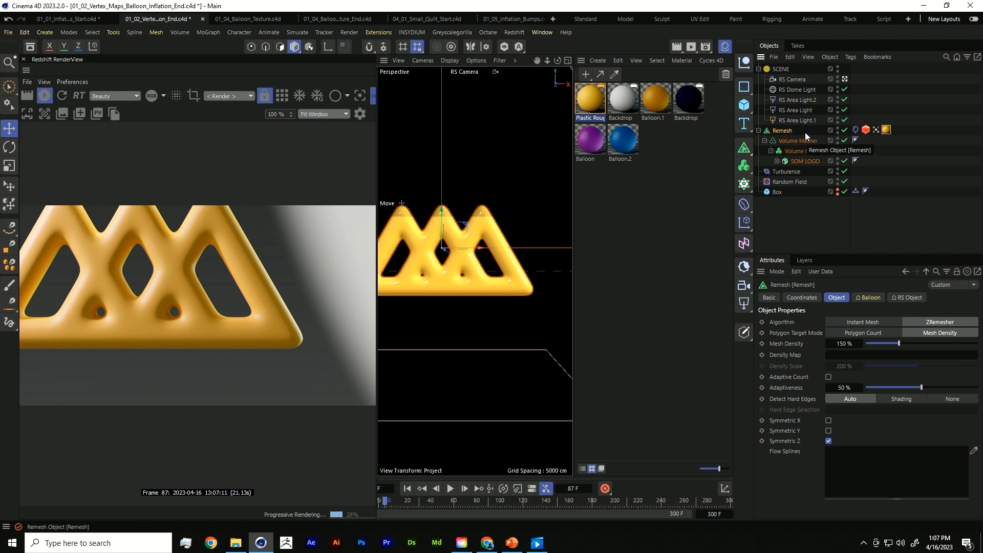
{"action": "right_click", "coordinate": [789, 135]}
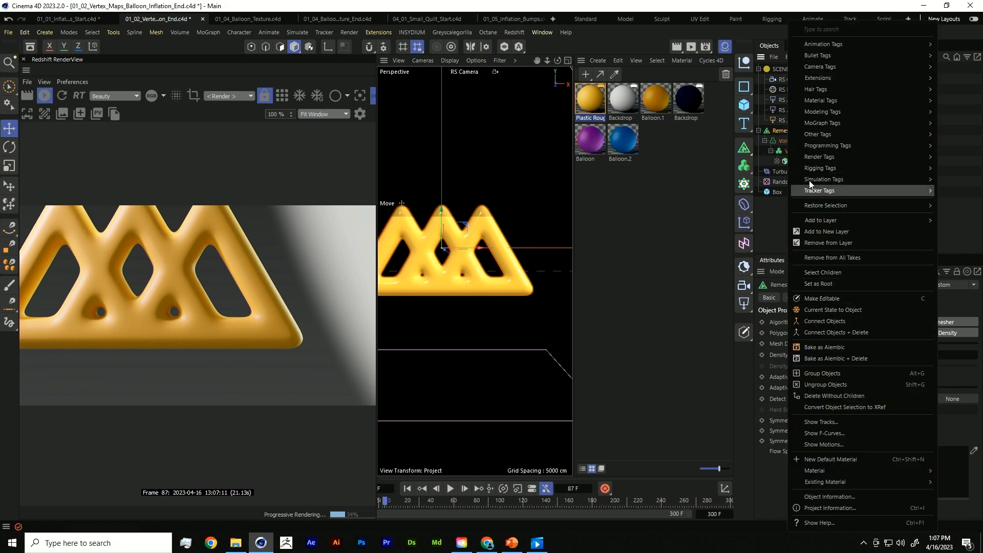
{"action": "left_click", "coordinate": [838, 310]}
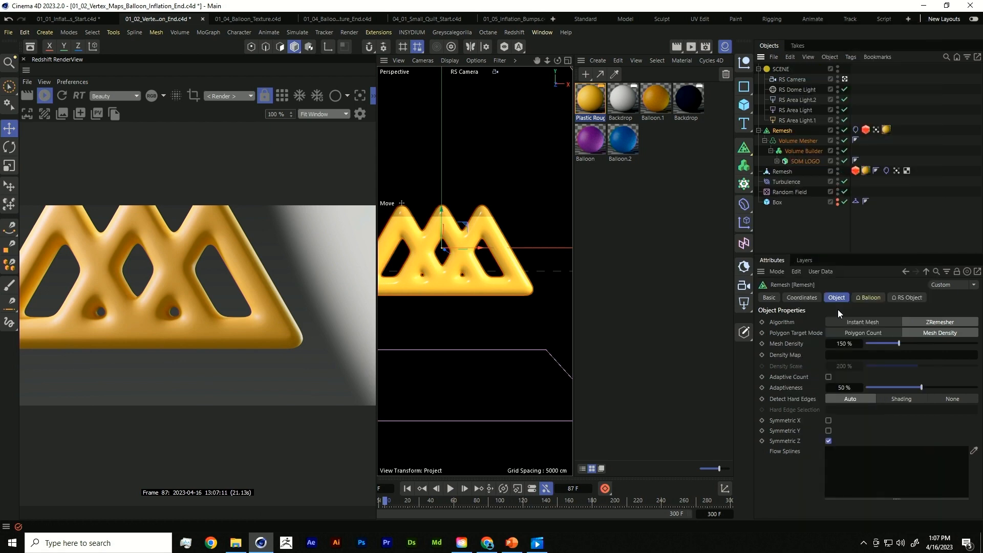
{"action": "left_click", "coordinate": [782, 171]}
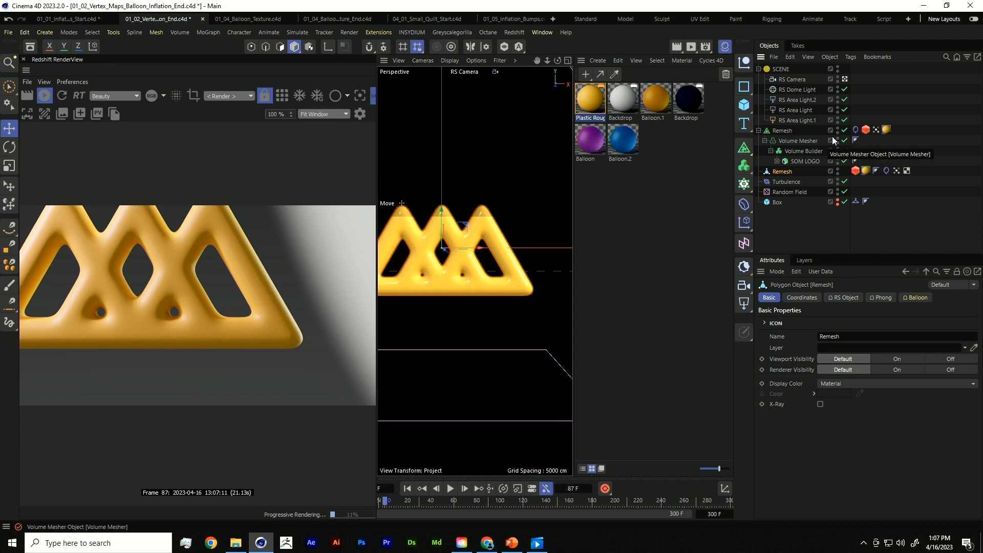
{"action": "left_click_drag", "start_coordinate": [844, 130], "coordinate": [844, 151]}
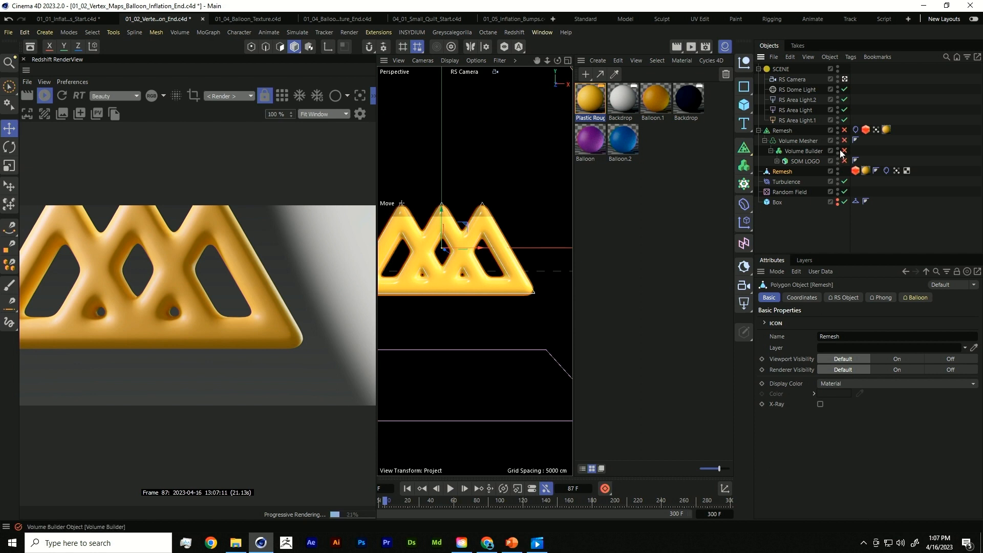
Review the tags on the polygon Remesh copy and delete its RS Object tag.
{"action": "left_click", "coordinate": [855, 170]}
{"action": "left_click", "coordinate": [867, 171]}
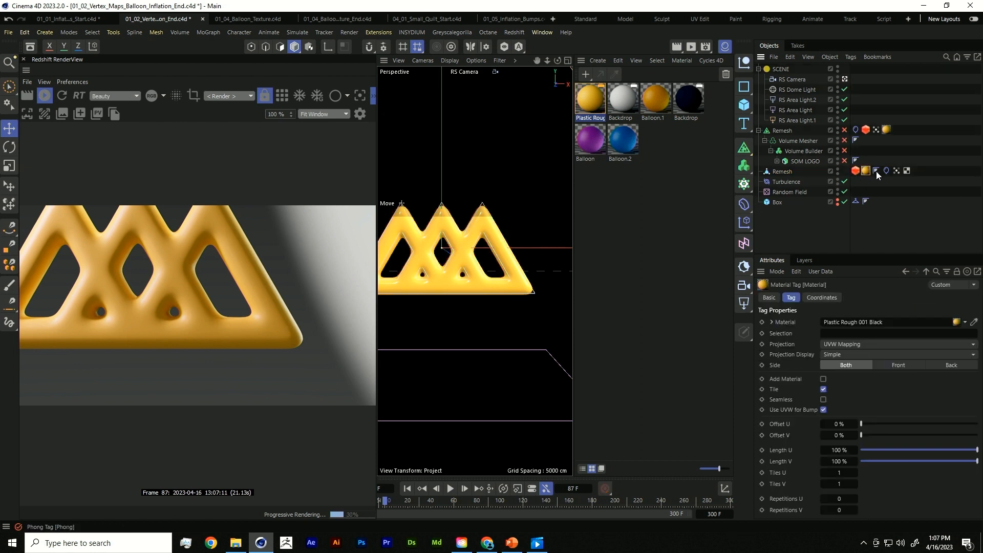
{"action": "left_click", "coordinate": [876, 171]}
{"action": "left_click", "coordinate": [886, 171]}
{"action": "left_click", "coordinate": [906, 171]}
{"action": "left_click", "coordinate": [855, 171]}
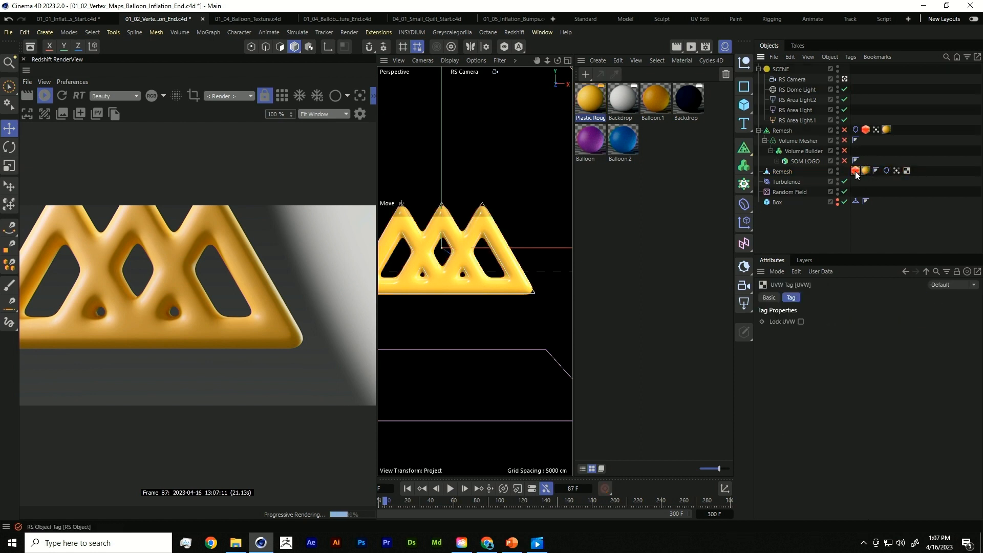
{"action": "key", "text": "Delete"}
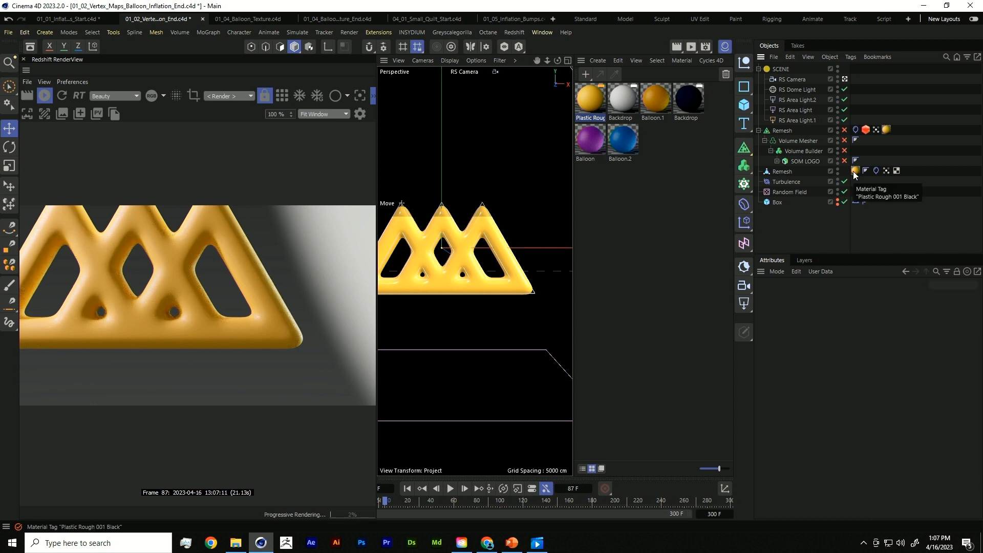
Rename the polygon Remesh copy as Balloon Logo and stop the interactive Redshift render.
{"action": "double_click", "coordinate": [783, 173]}
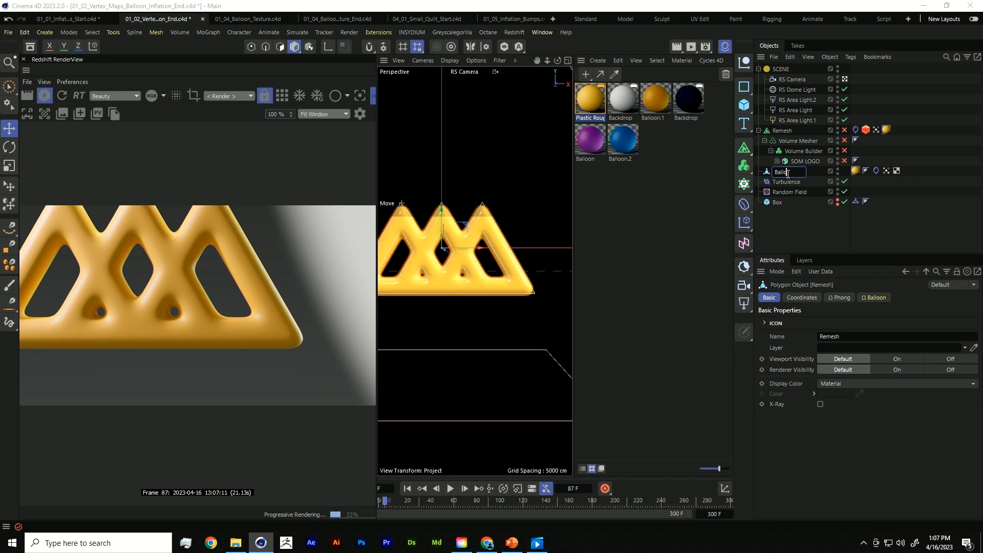
{"action": "type", "text": "Balloon Logo"}
{"action": "key", "text": "Return"}
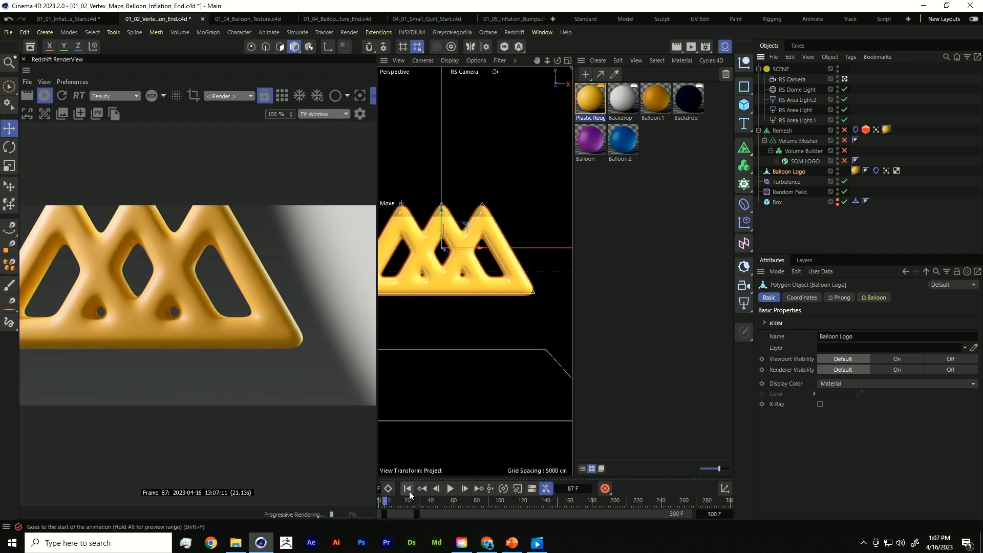
{"action": "left_click", "coordinate": [45, 100]}
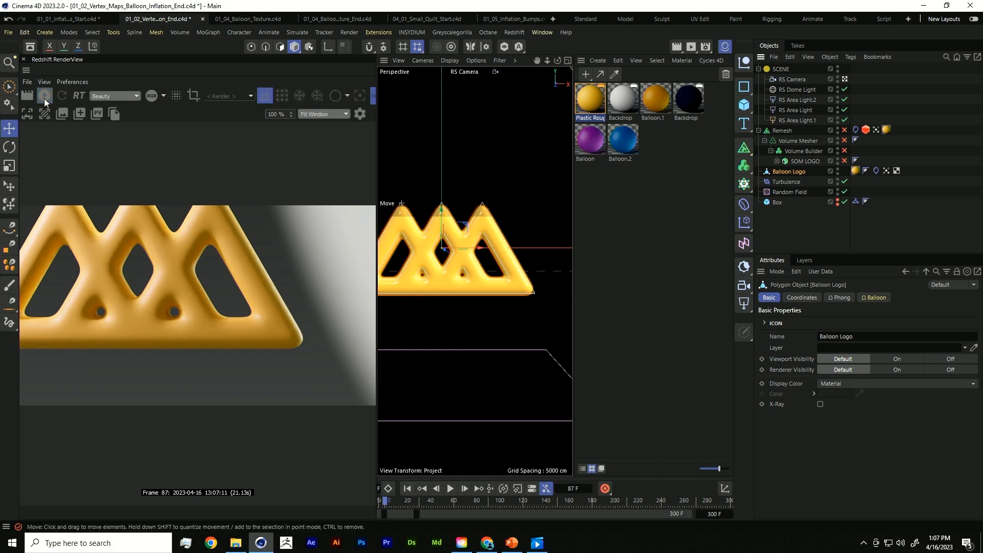
Play the simulation and check the Mix Animation, Balloon and Surface settings of Balloon Logo's cloth tag.
{"action": "left_click", "coordinate": [450, 489]}
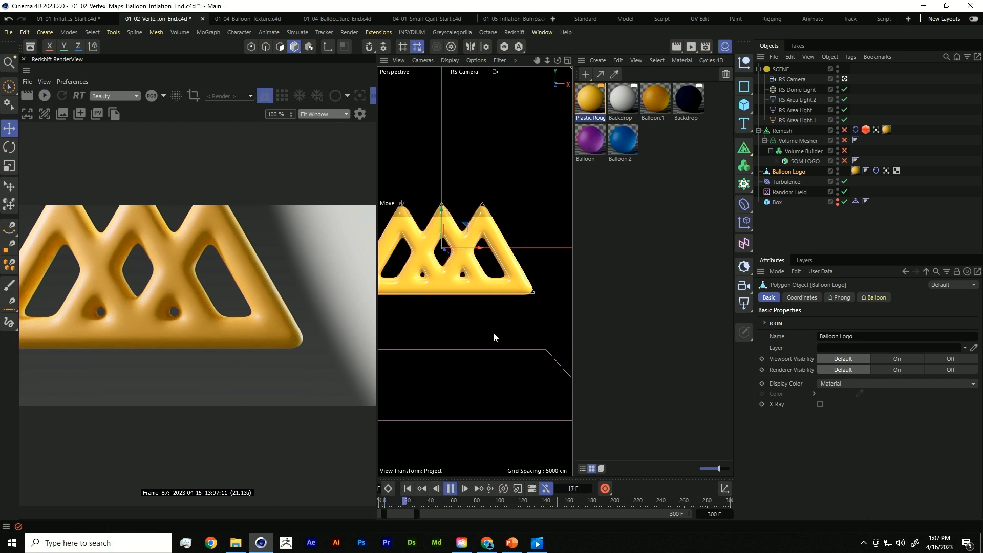
{"action": "left_click", "coordinate": [765, 223]}
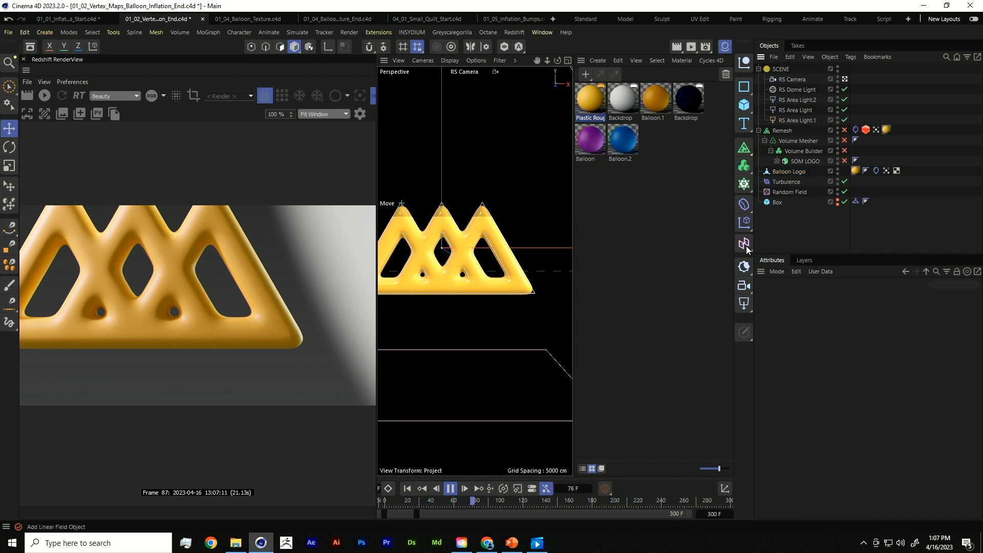
{"action": "left_click", "coordinate": [876, 171]}
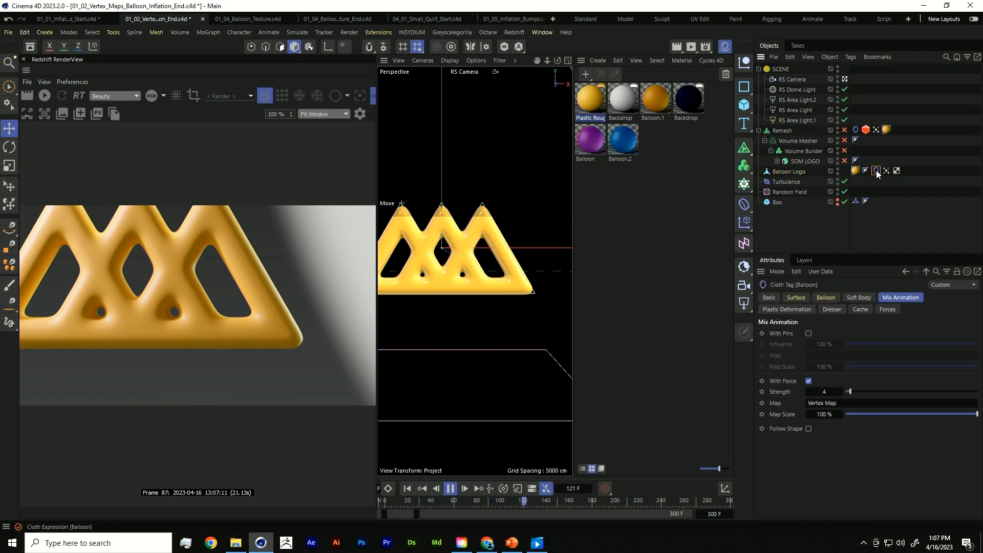
{"action": "left_click", "coordinate": [835, 299]}
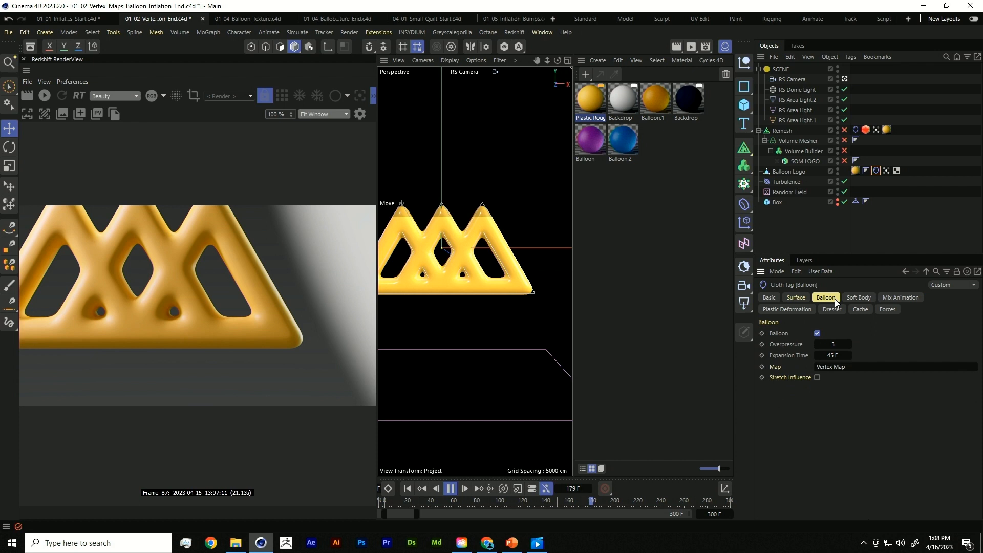
{"action": "left_click", "coordinate": [798, 298]}
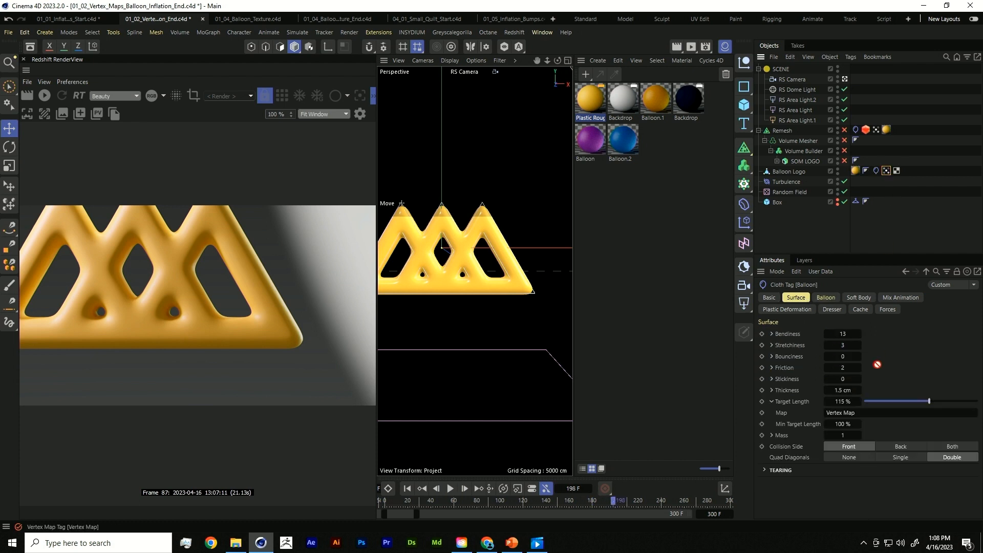
Inspect Balloon Logo's vertex map, replay the simulation from the first frame, then stop and rewind it.
{"action": "left_click", "coordinate": [885, 171]}
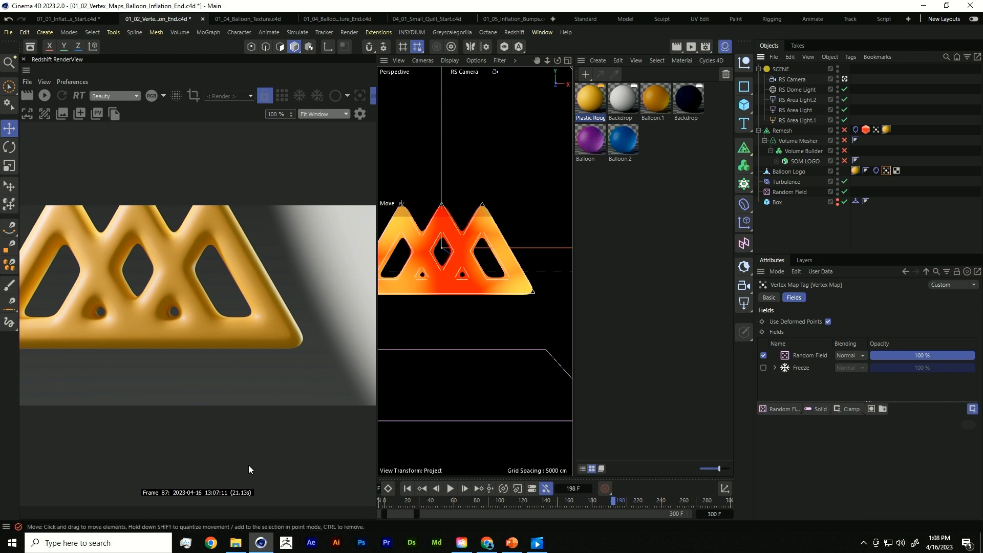
{"action": "left_click", "coordinate": [408, 489]}
{"action": "left_click", "coordinate": [450, 489]}
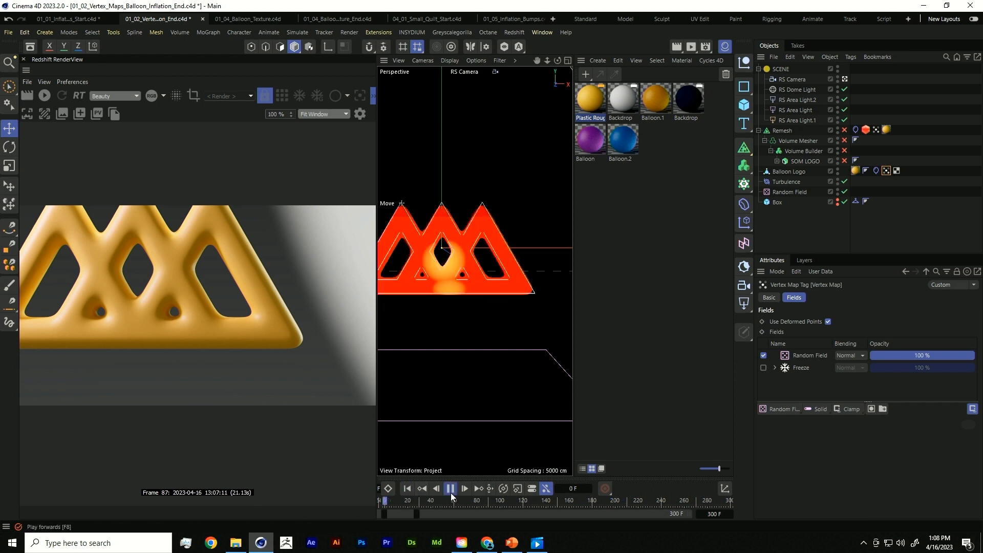
{"action": "left_click", "coordinate": [839, 226]}
{"action": "key", "text": "F8"}
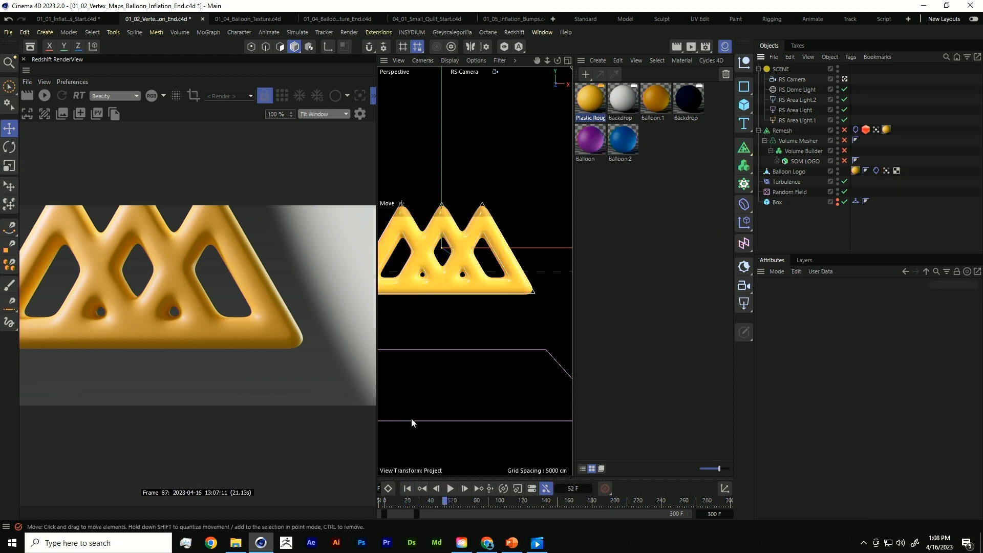
{"action": "left_click", "coordinate": [408, 489]}
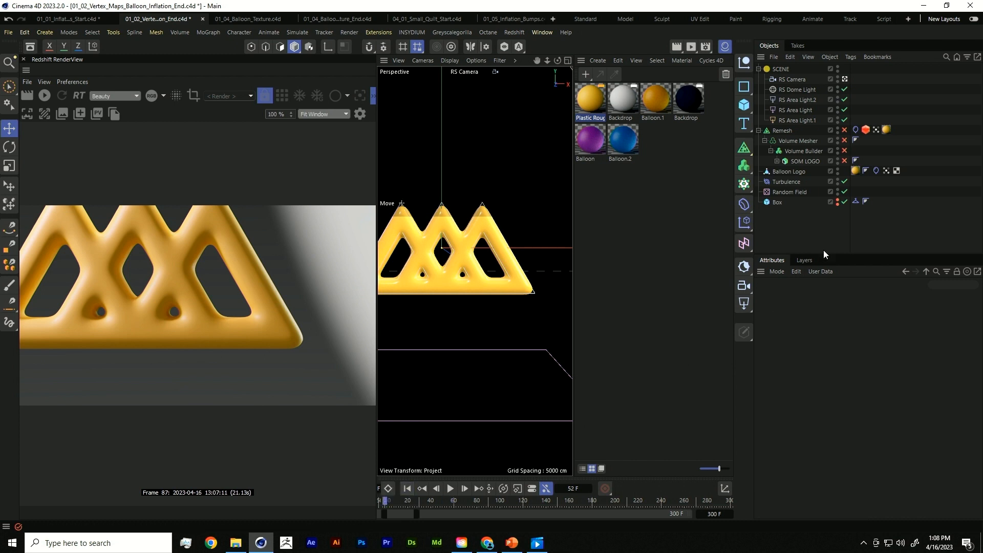
Clear the Target Length vertex map in Balloon Logo's cloth tag and test the simulation again.
{"action": "left_click", "coordinate": [856, 171]}
{"action": "left_click", "coordinate": [876, 171]}
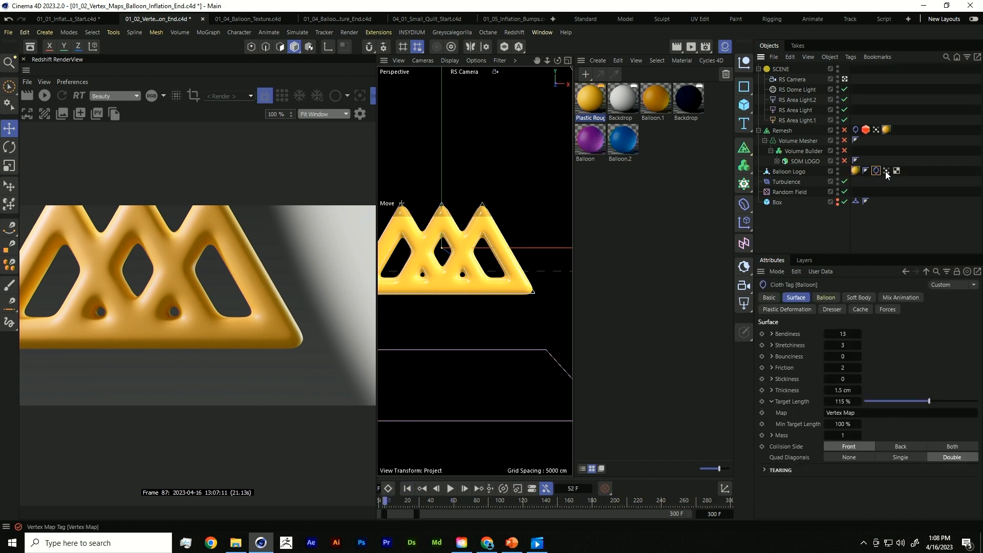
{"action": "left_click", "coordinate": [896, 171]}
{"action": "left_click", "coordinate": [876, 171]}
{"action": "double_click", "coordinate": [835, 414]}
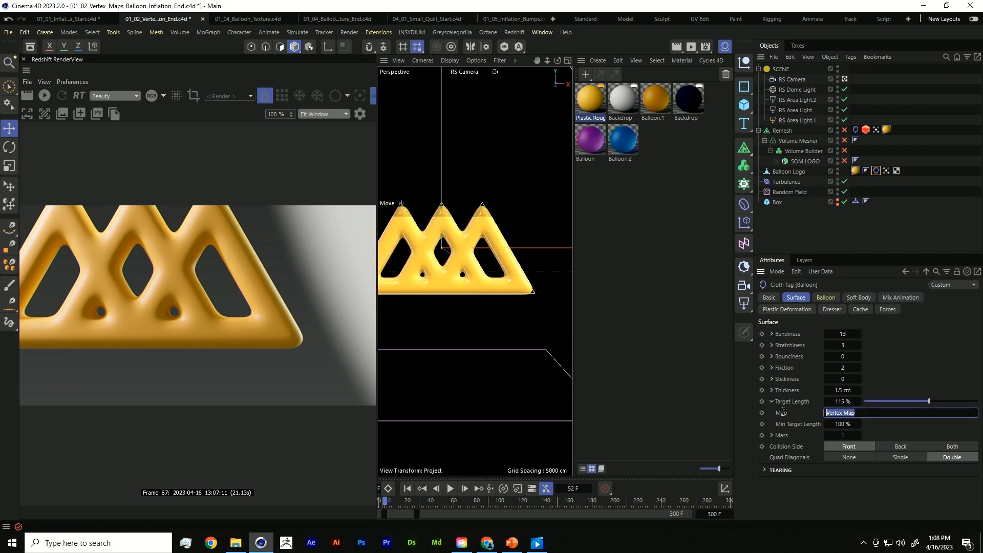
{"action": "key", "text": "Delete"}
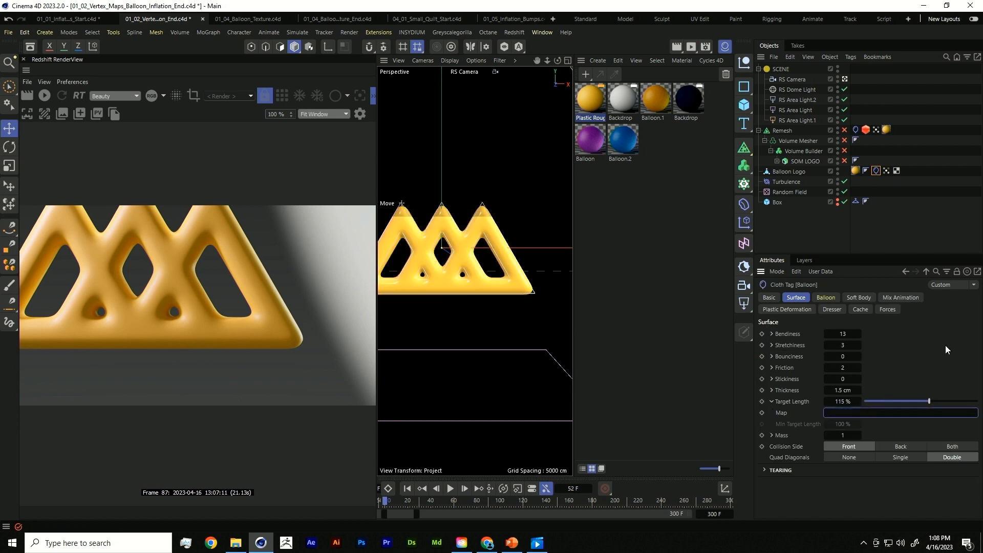
{"action": "left_click", "coordinate": [451, 489]}
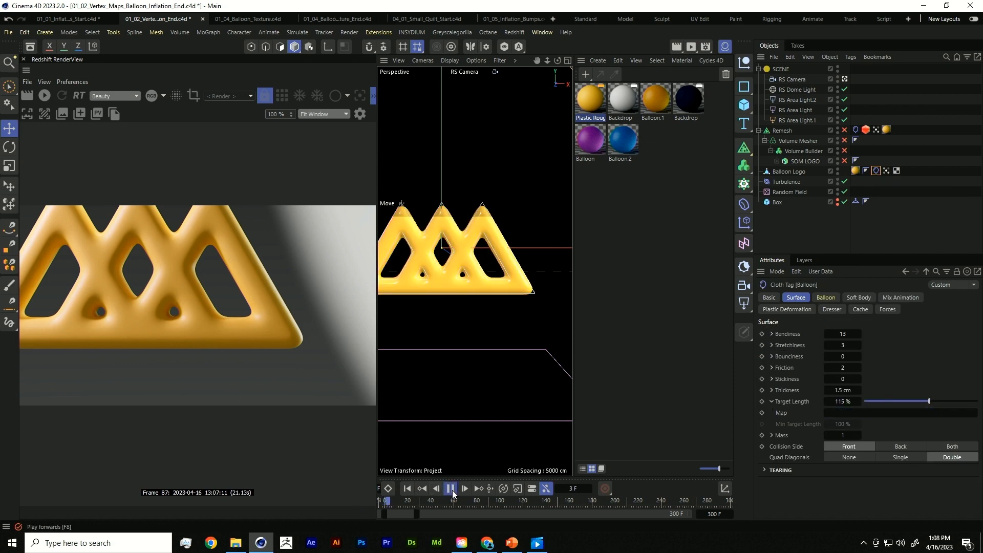
{"action": "left_click", "coordinate": [487, 310]}
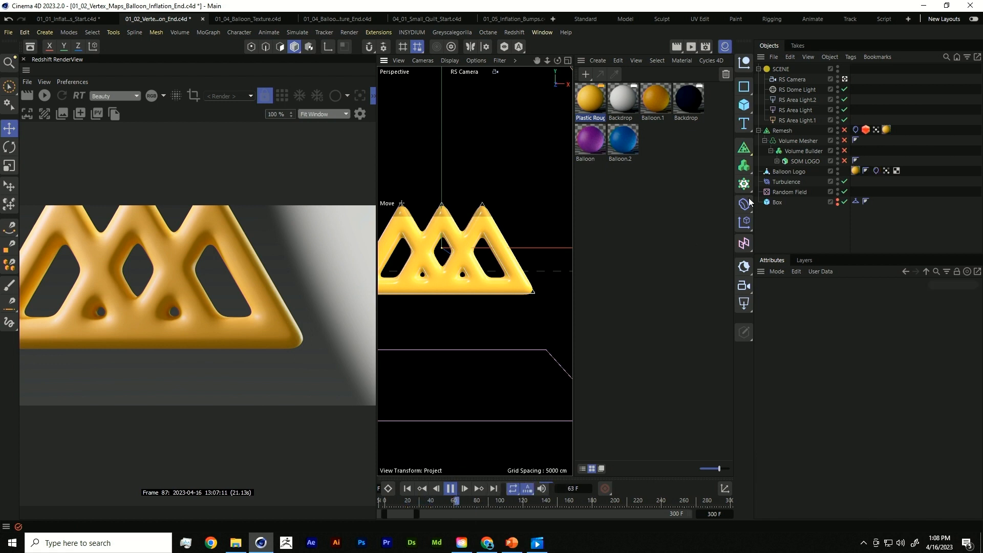
Replace all of Balloon Logo's tags with copies of the original Remesh's cloth, RS Object, vertex map and material tags.
{"action": "left_click", "coordinate": [876, 170]}
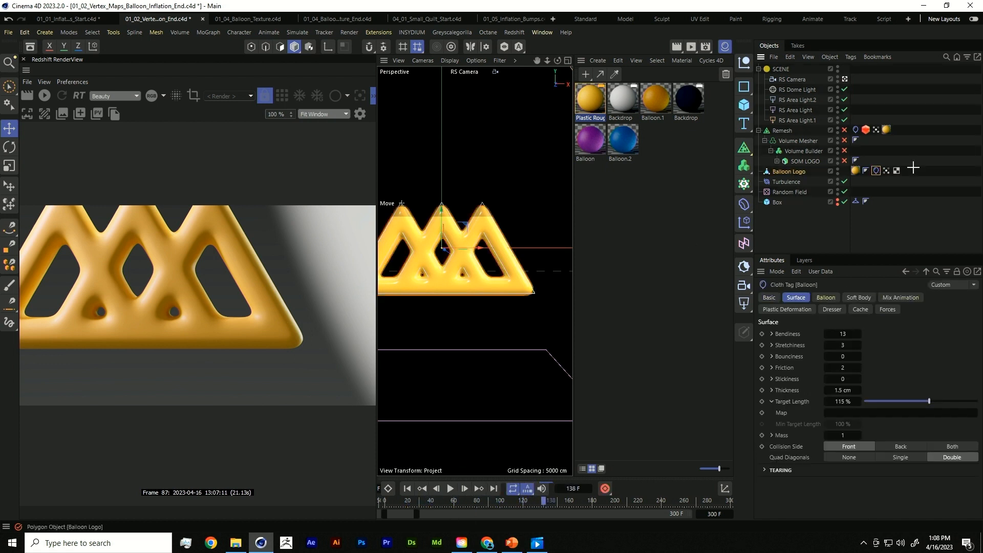
{"action": "left_click_drag", "start_coordinate": [854, 173], "coordinate": [852, 173]}
{"action": "key", "text": "Delete"}
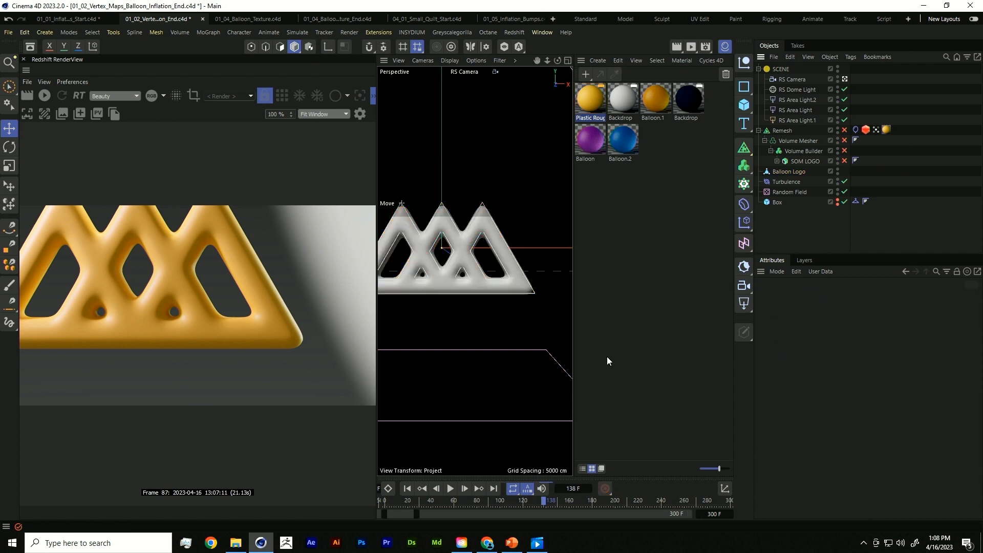
{"action": "left_click", "coordinate": [407, 488]}
{"action": "left_click_drag", "start_coordinate": [910, 136], "coordinate": [856, 131]}
{"action": "left_click_drag", "start_coordinate": [857, 176], "coordinate": [857, 174], "text": "ctrl"}
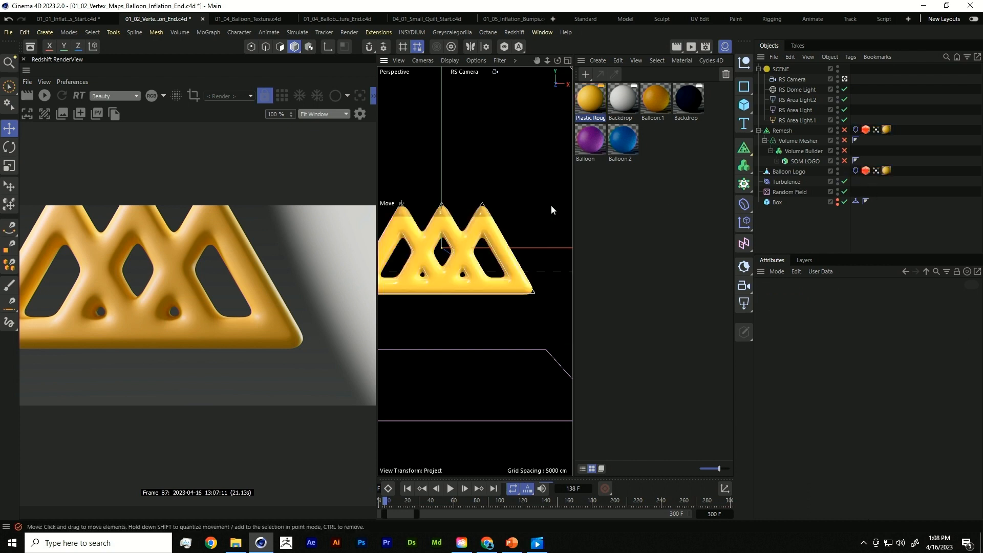
Play the Balloon Logo simulation from the first frame in Gouraud shading, check its vertex map and stop at frame 99.
{"action": "key", "text": "n"}
{"action": "key", "text": "a"}
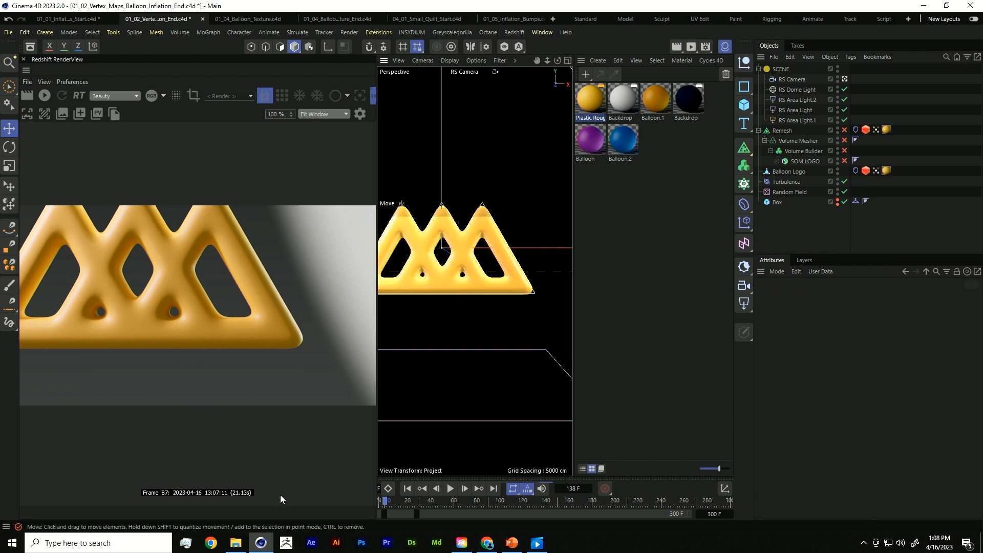
{"action": "left_click", "coordinate": [456, 488]}
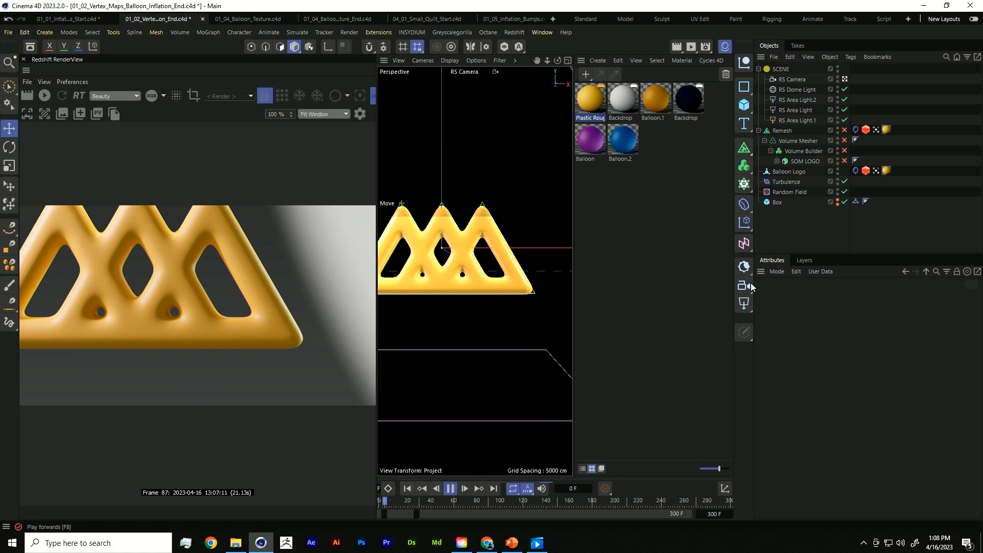
{"action": "left_click", "coordinate": [875, 171]}
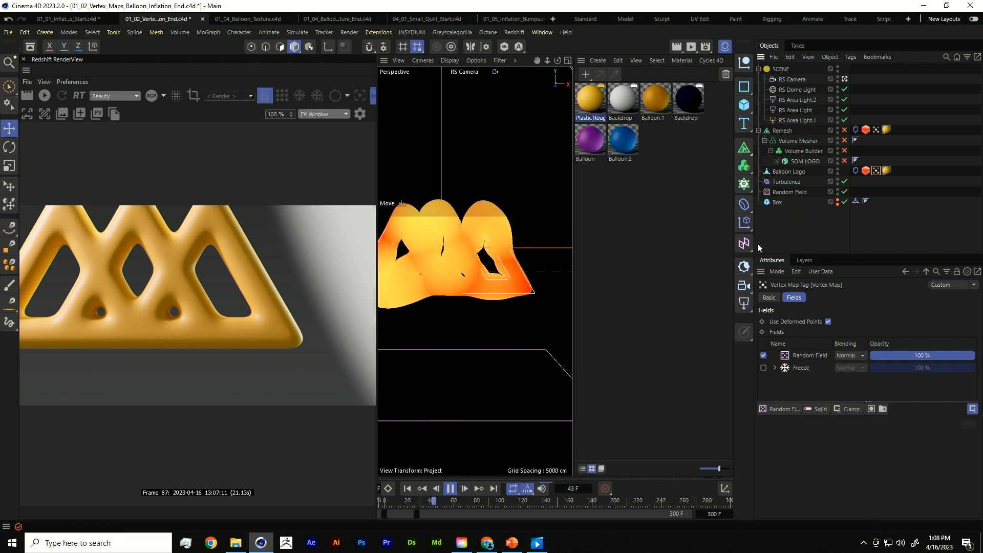
{"action": "left_click", "coordinate": [795, 244]}
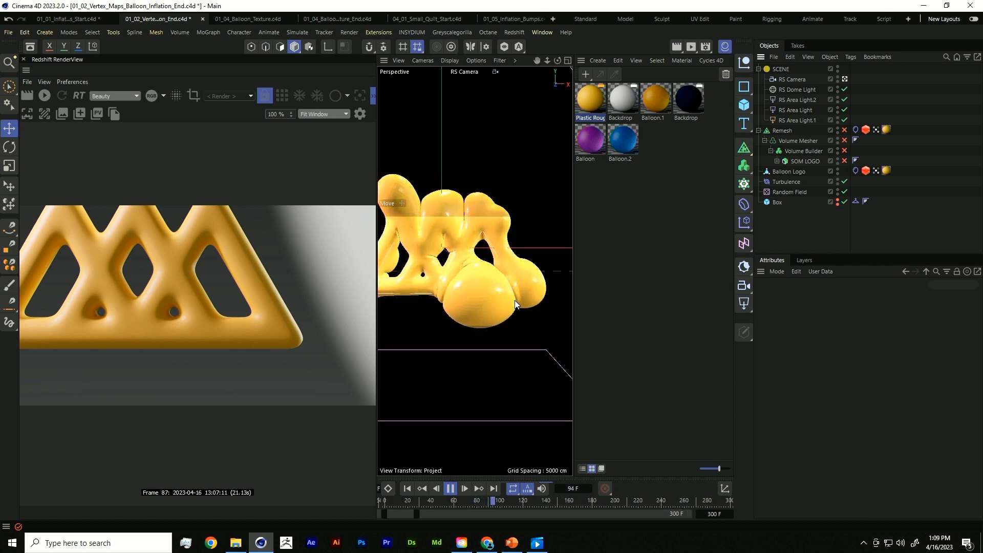
{"action": "key", "text": "F8"}
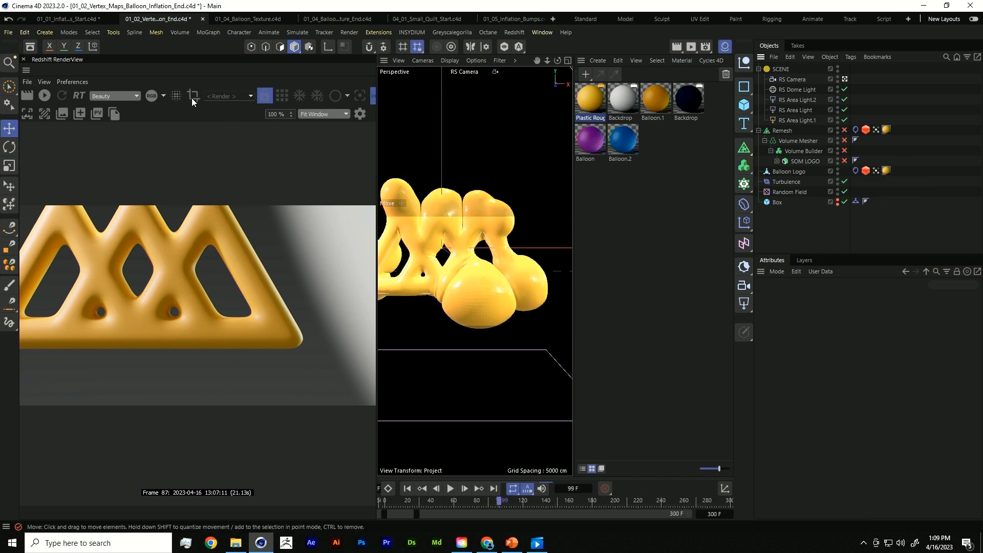
Start the live Redshift render and add a Tension tag to Balloon Logo.
{"action": "left_click", "coordinate": [50, 96]}
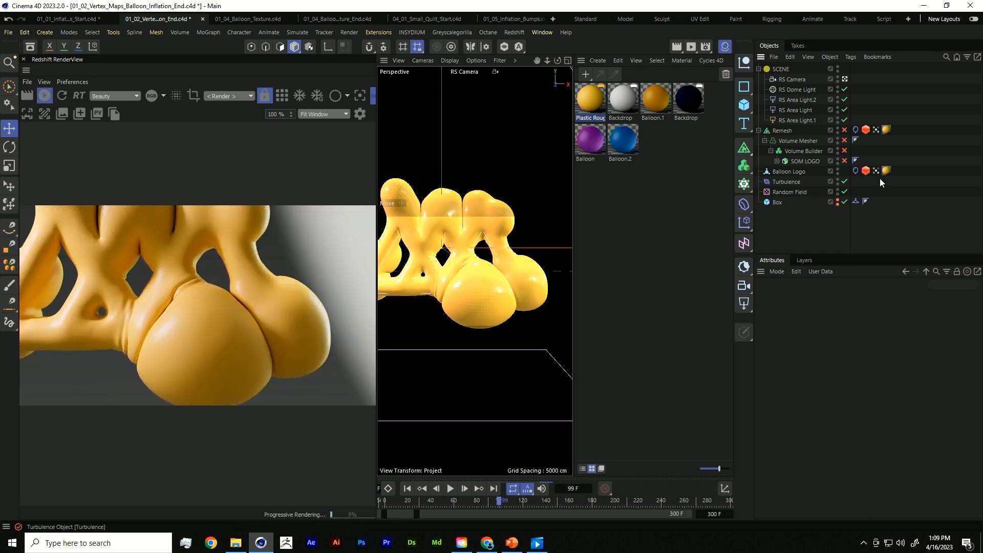
{"action": "left_click", "coordinate": [789, 172]}
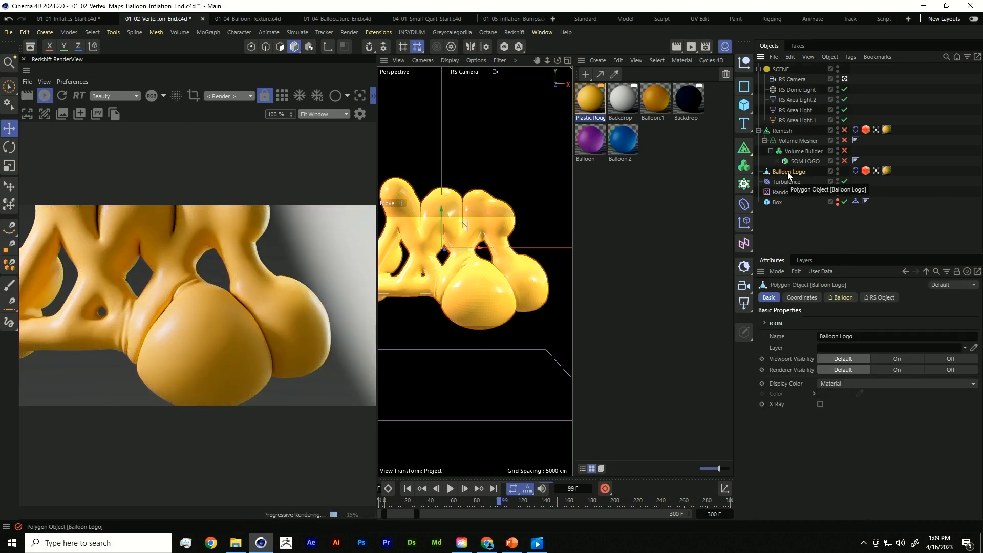
{"action": "right_click", "coordinate": [787, 171]}
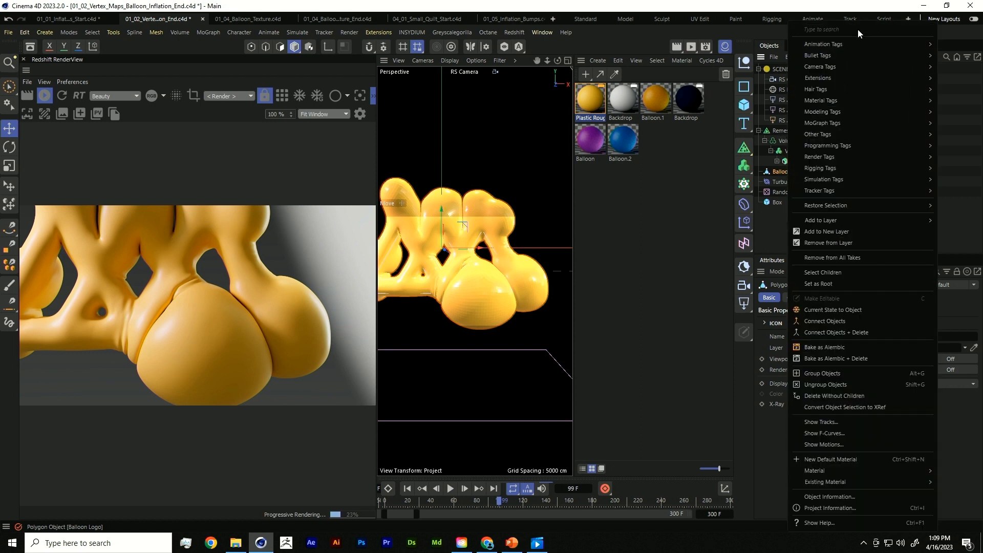
{"action": "type", "text": "tens"}
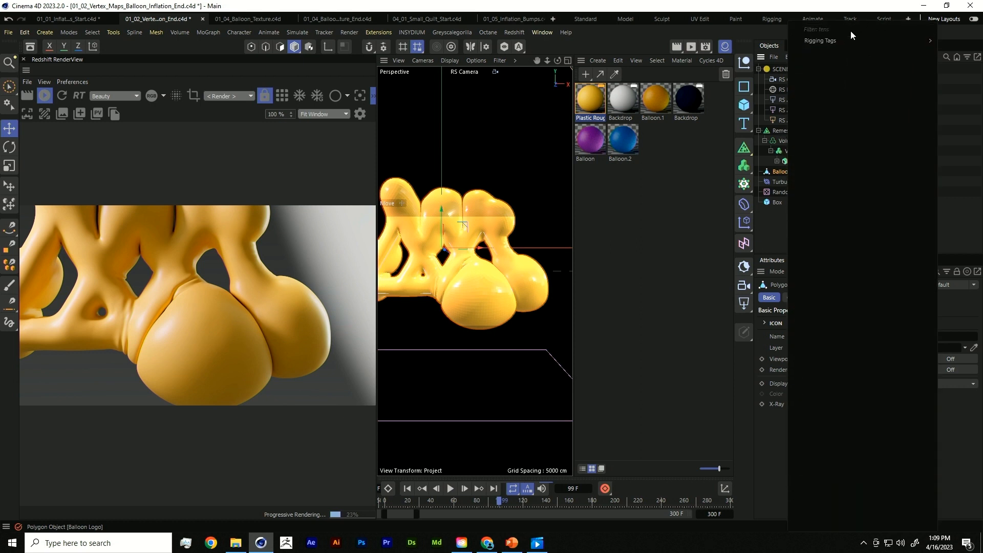
{"action": "mouse_move", "coordinate": [822, 44]}
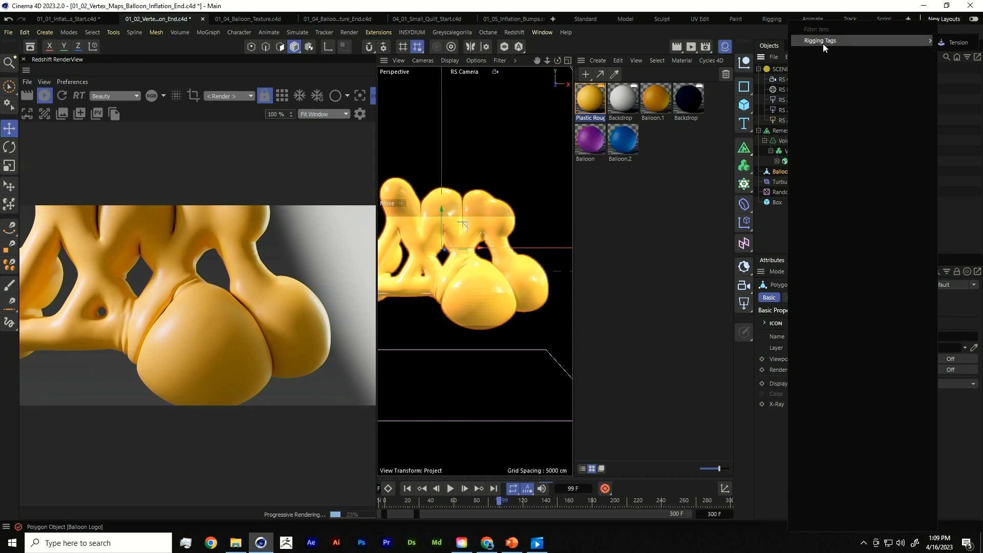
{"action": "left_click", "coordinate": [957, 45]}
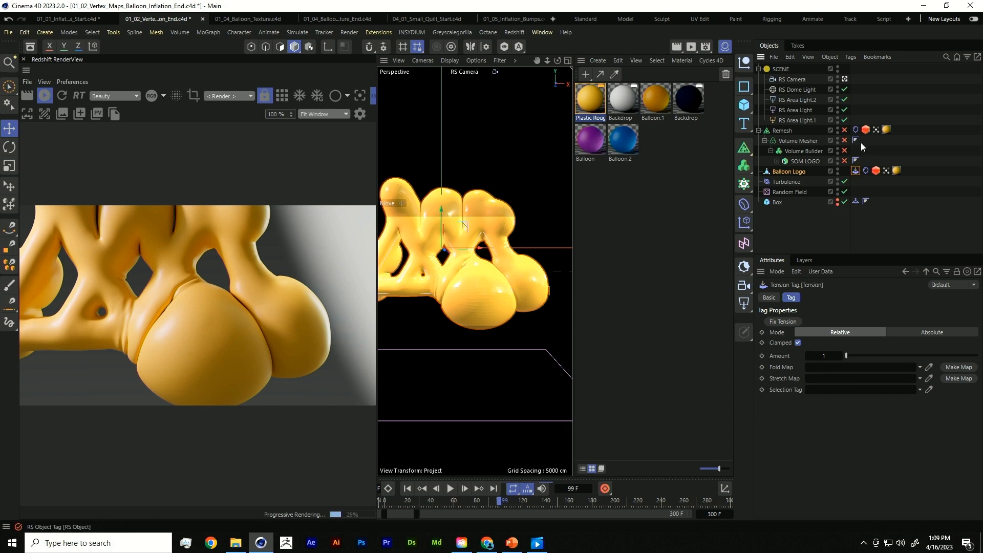
Read the Tension tag's help page, including its fold and stretch map examples, then close the help window.
{"action": "right_click", "coordinate": [856, 170]}
{"action": "left_click", "coordinate": [781, 345]}
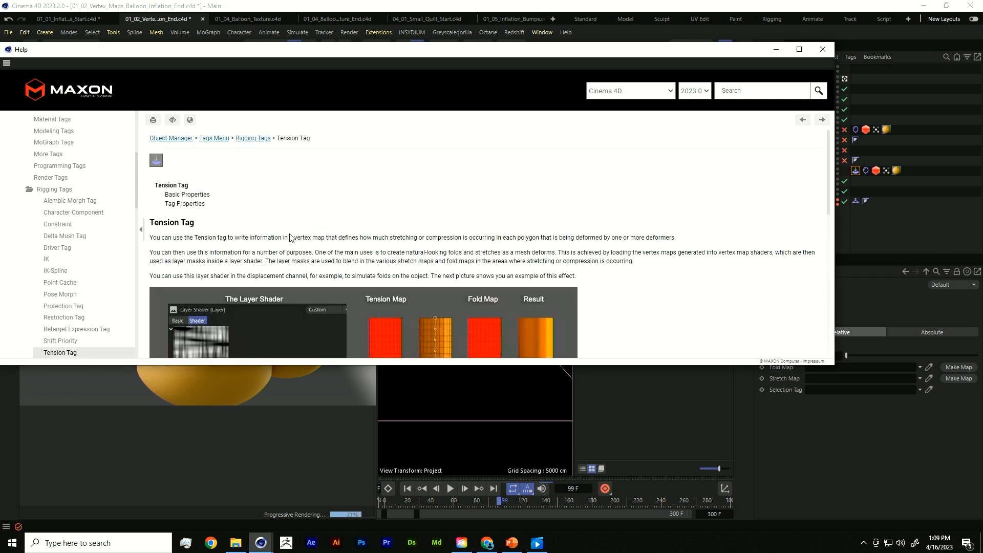
{"action": "scroll", "coordinate": [615, 256], "scroll_direction": "down", "scroll_amount": 4}
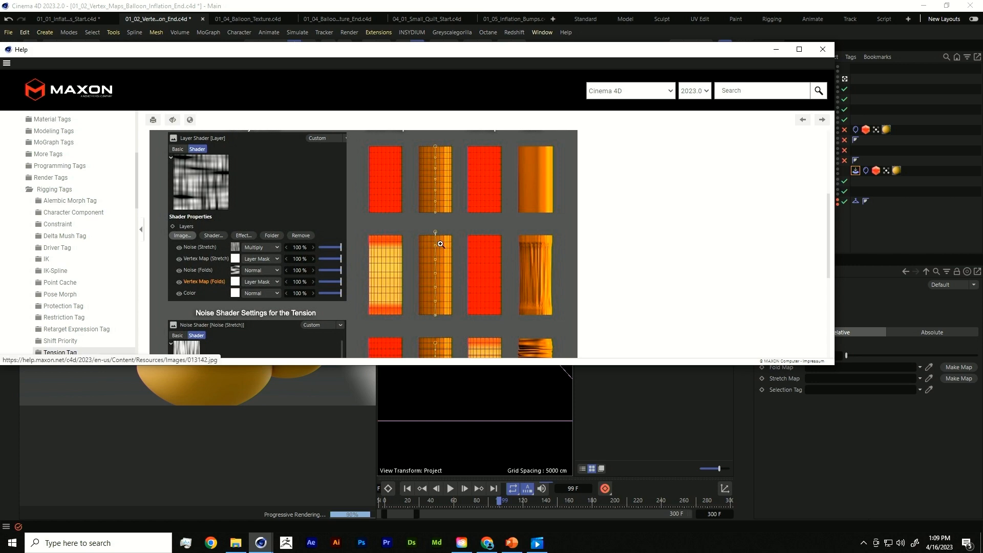
{"action": "left_click_drag", "start_coordinate": [102, 49], "coordinate": [128, 113]}
{"action": "left_click_drag", "start_coordinate": [22, 105], "coordinate": [29, 59]}
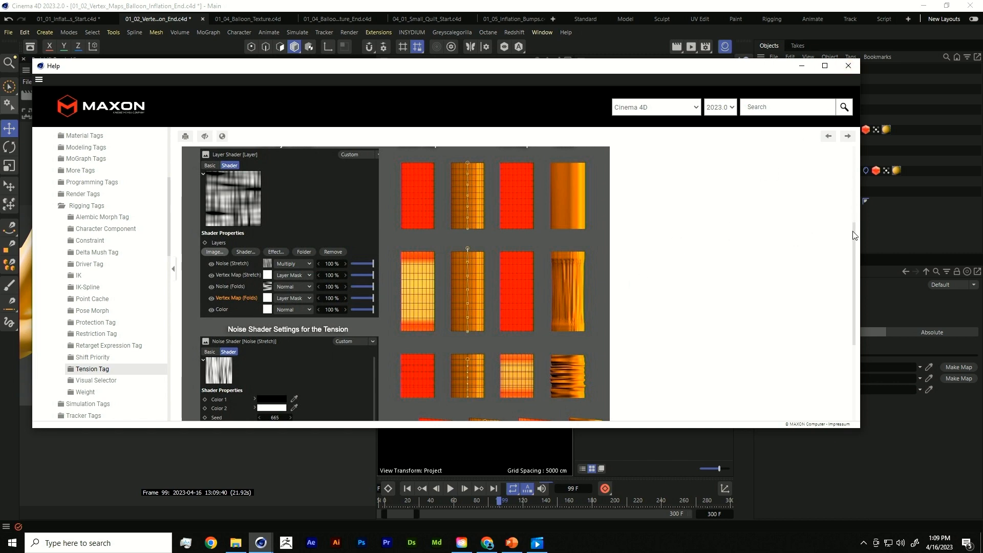
{"action": "left_click_drag", "start_coordinate": [854, 236], "coordinate": [851, 292]}
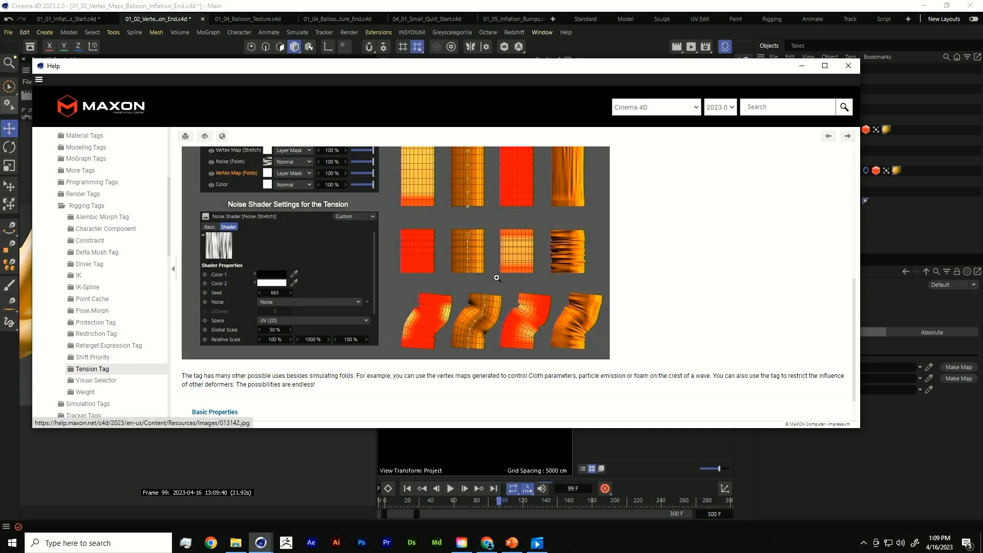
{"action": "left_click", "coordinate": [848, 65]}
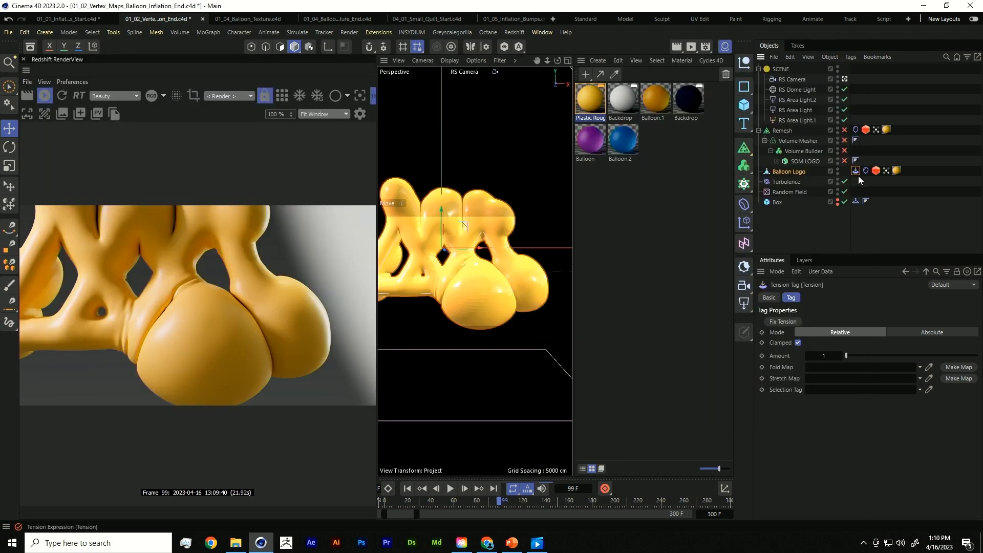
Return to the first frame, create a Stretch map from Balloon Logo's Tension tag and display the new vertex map.
{"action": "left_click", "coordinate": [408, 488]}
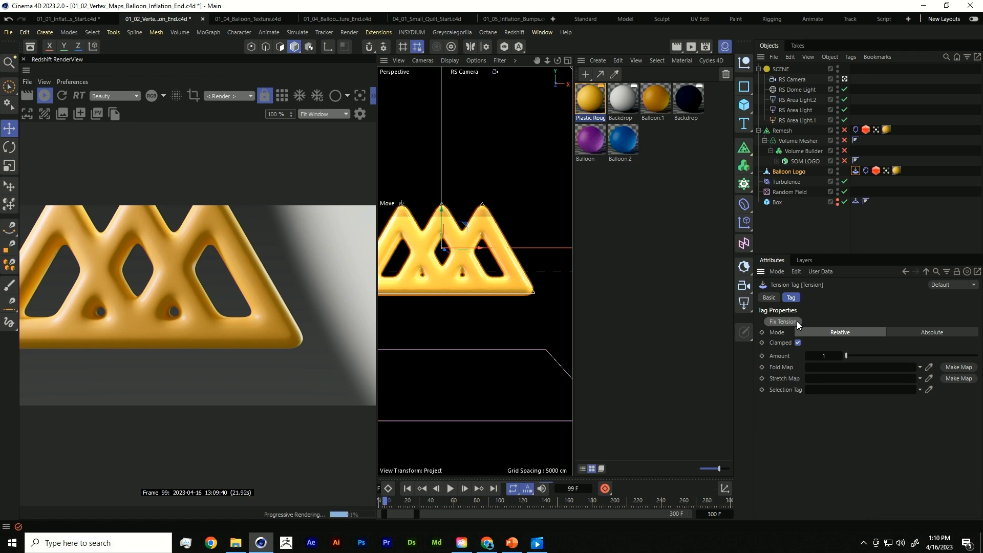
{"action": "left_click", "coordinate": [952, 378]}
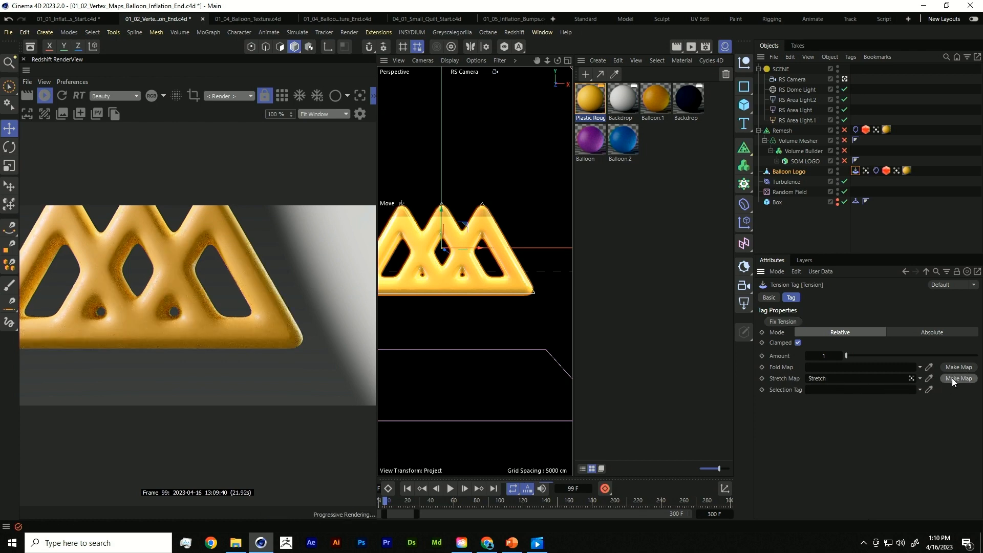
{"action": "left_click", "coordinate": [869, 170]}
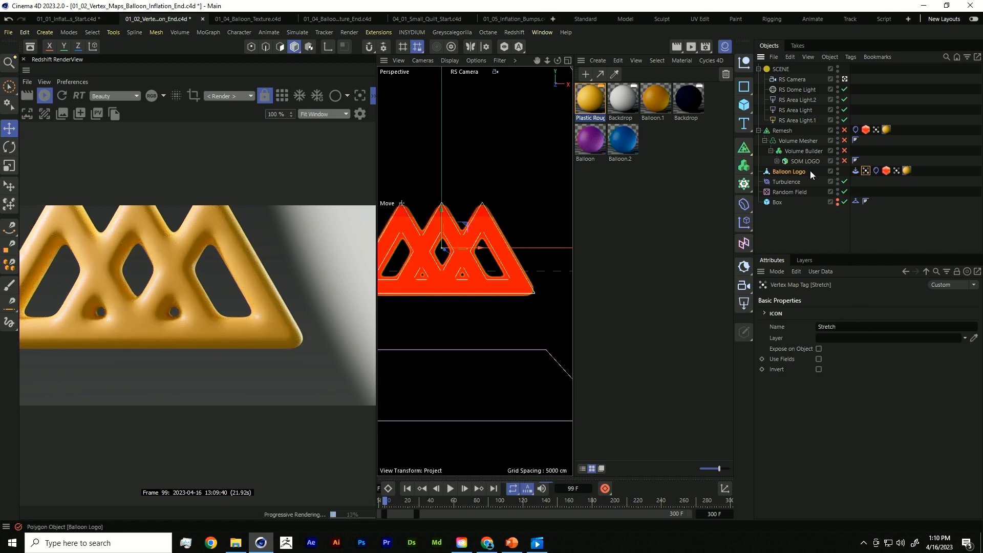
{"action": "left_click", "coordinate": [856, 170]}
{"action": "left_click", "coordinate": [884, 208]}
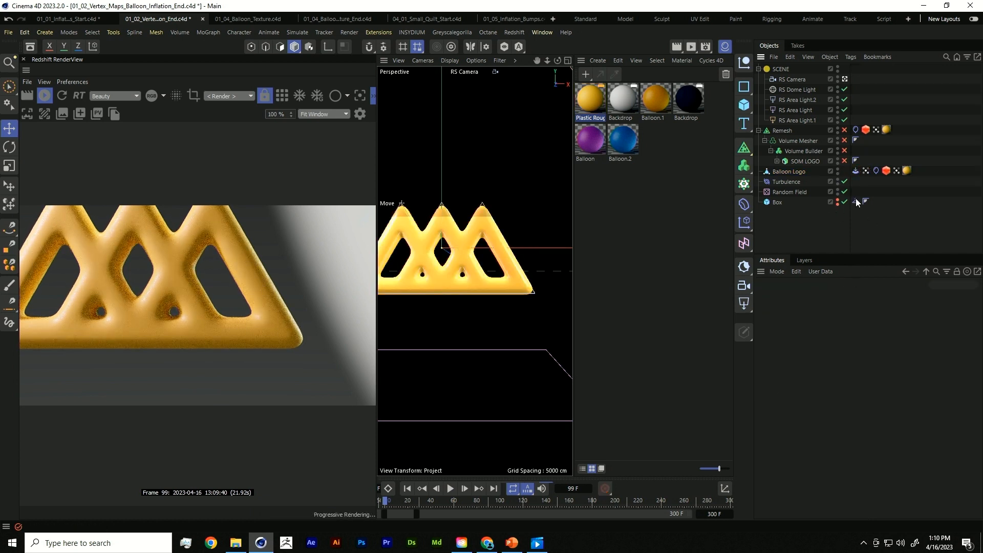
Play the simulation and examine Balloon Logo's Stretch map while it inflates.
{"action": "left_click", "coordinate": [450, 489]}
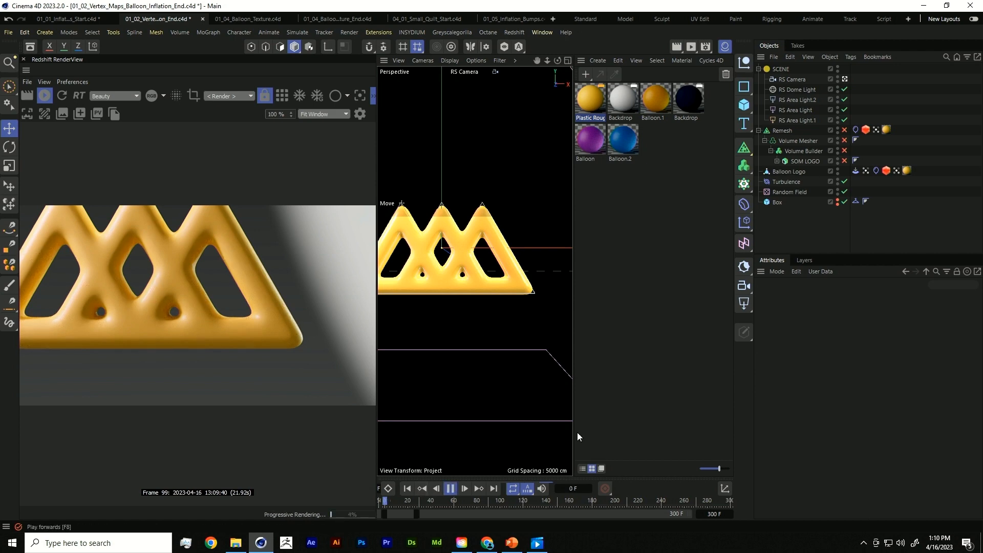
{"action": "left_click", "coordinate": [865, 171]}
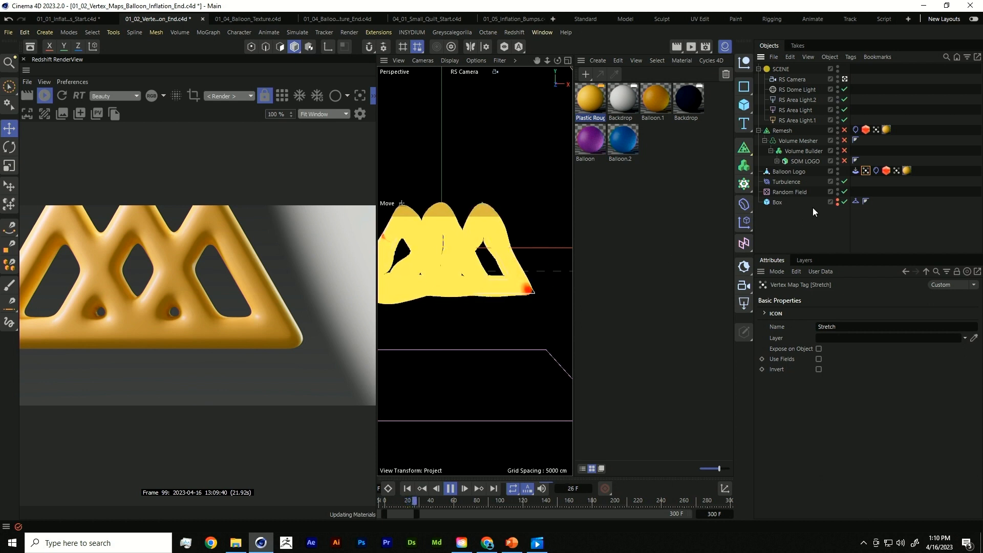
{"action": "left_click", "coordinate": [855, 171]}
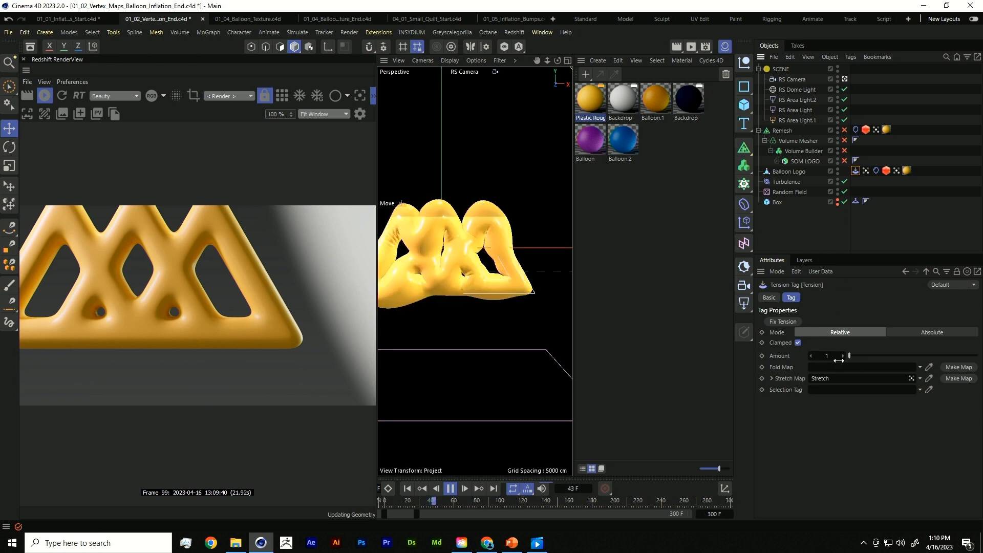
Set the Tension tag's Amount to 15 and replay the simulation from the first frame with the Stretch map displayed.
{"action": "key", "text": "F8"}
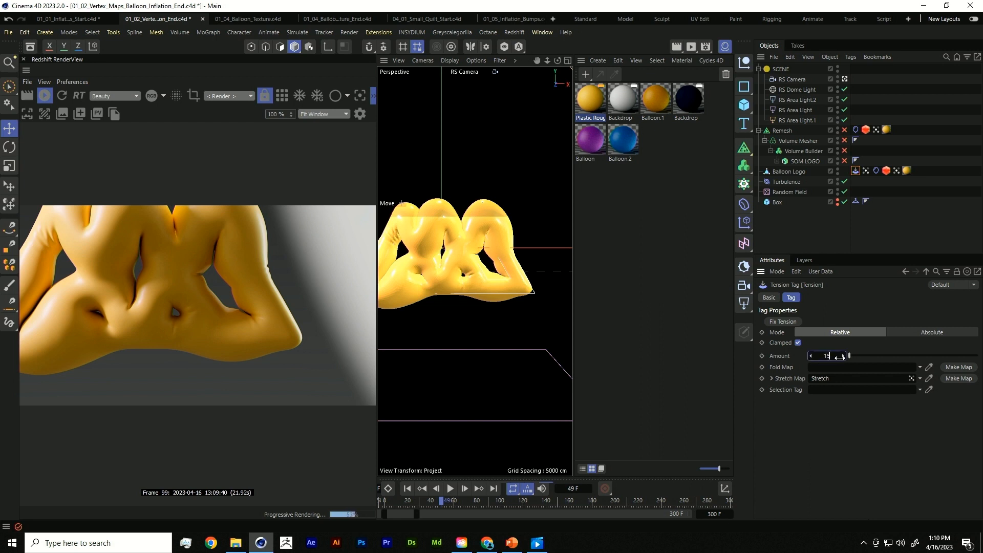
{"action": "key", "text": "Return"}
{"action": "left_click", "coordinate": [409, 491]}
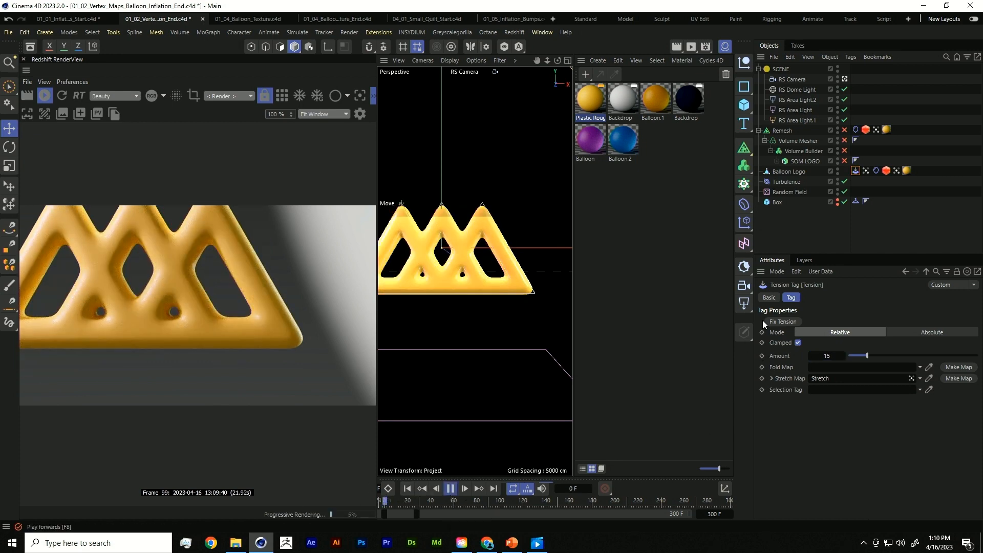
{"action": "left_click", "coordinate": [866, 171]}
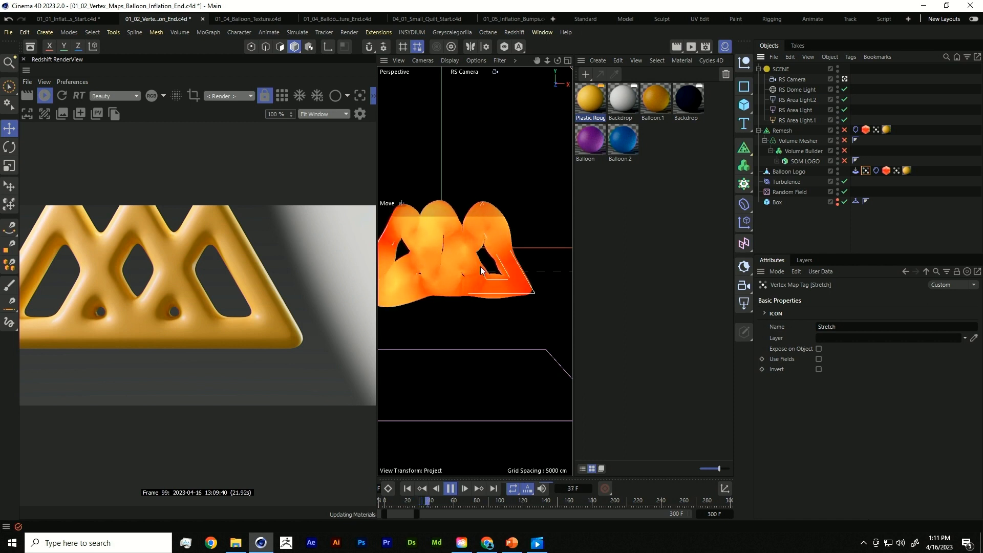
{"action": "key", "text": "F8"}
Widen the viewport on both sides and play the simulation on to frame 82 with the Stretch map displayed.
{"action": "left_click", "coordinate": [377, 230]}
{"action": "left_click_drag", "start_coordinate": [376, 230], "coordinate": [305, 228]}
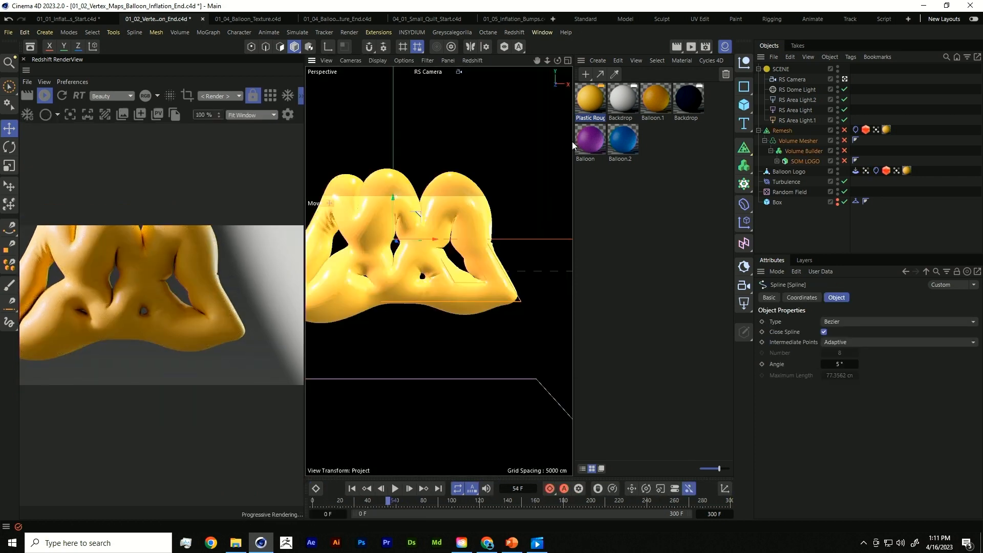
{"action": "left_click_drag", "start_coordinate": [572, 146], "coordinate": [653, 146]}
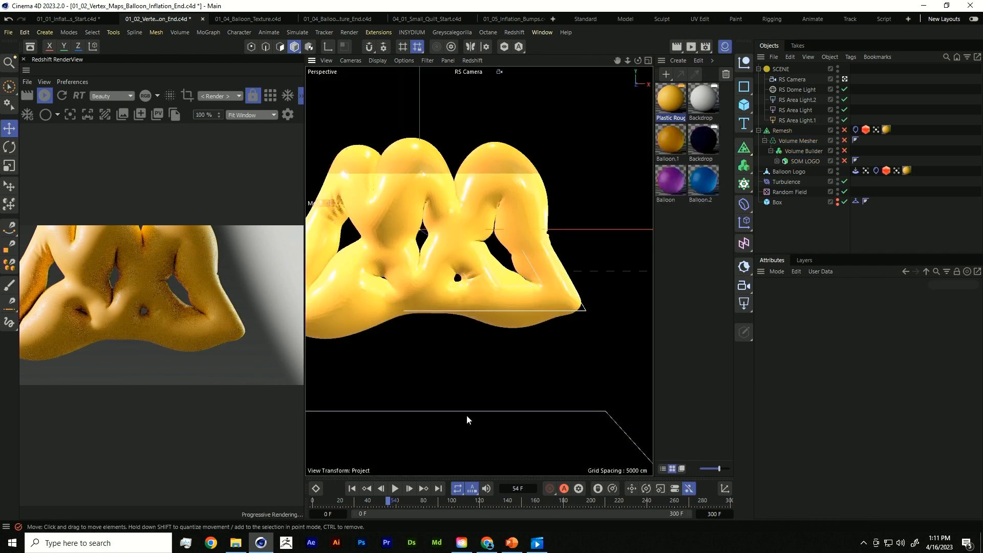
{"action": "left_click", "coordinate": [856, 170]}
{"action": "left_click", "coordinate": [866, 171]}
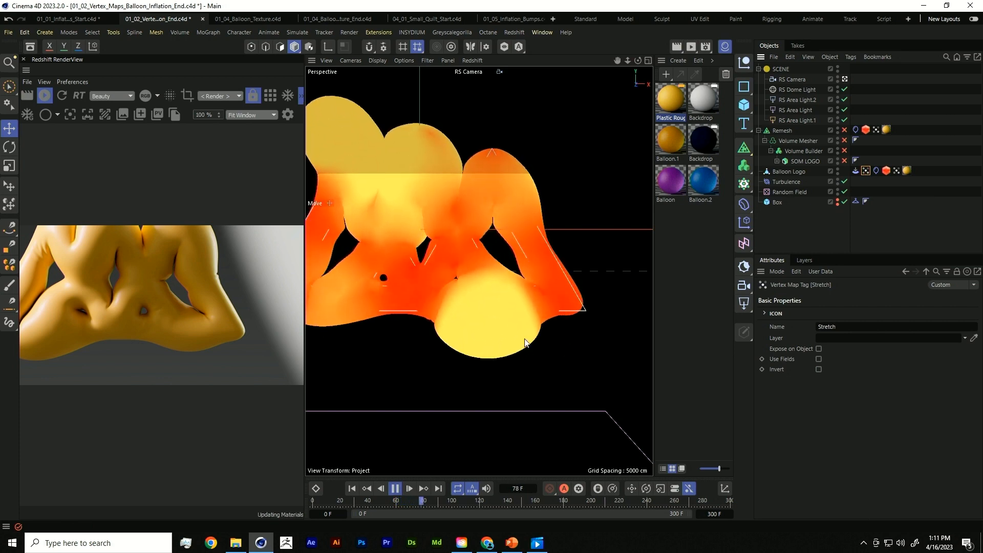
{"action": "key", "text": "F8"}
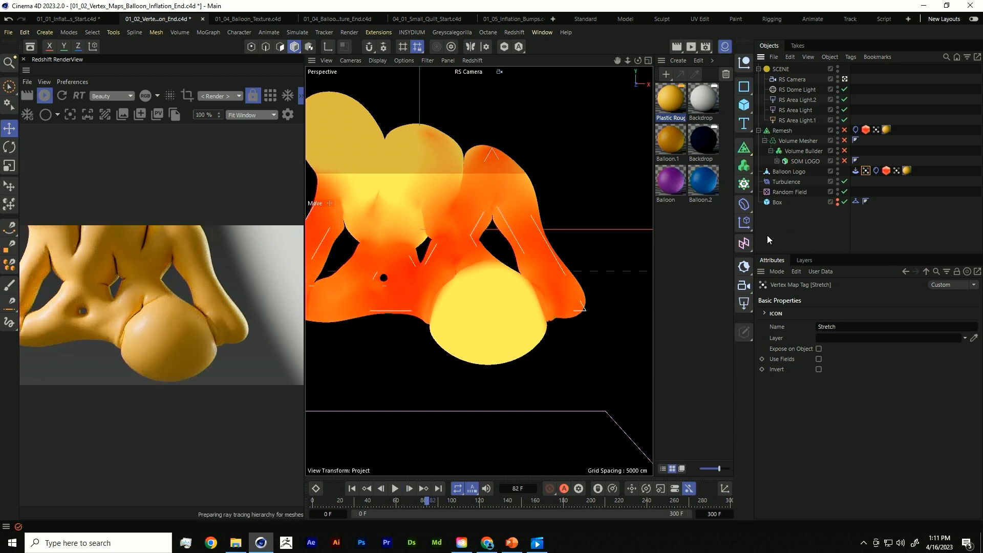
Raise the Tension tag's Amount further and check the Stretch map on the inflated logo.
{"action": "left_click", "coordinate": [856, 170]}
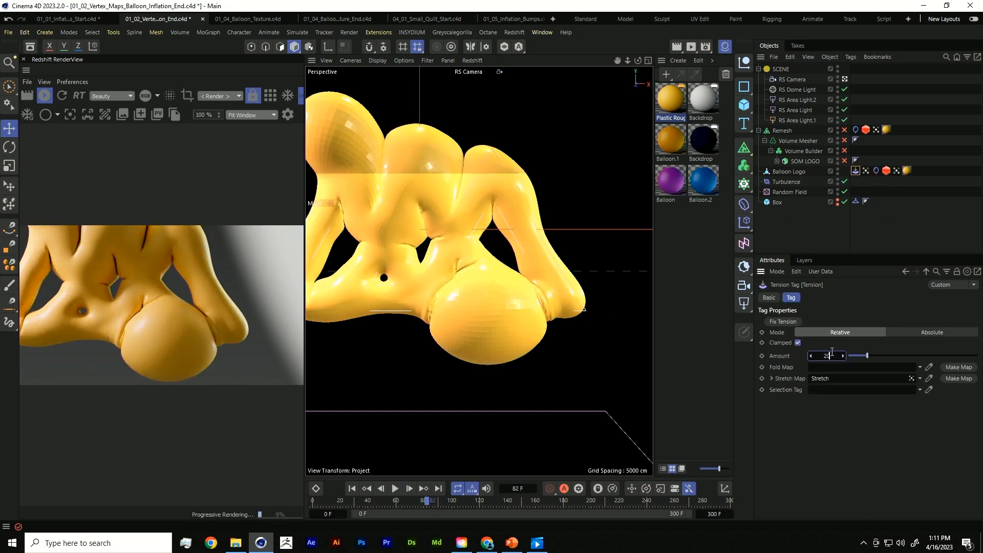
{"action": "key", "text": "Return"}
{"action": "left_click", "coordinate": [897, 189]}
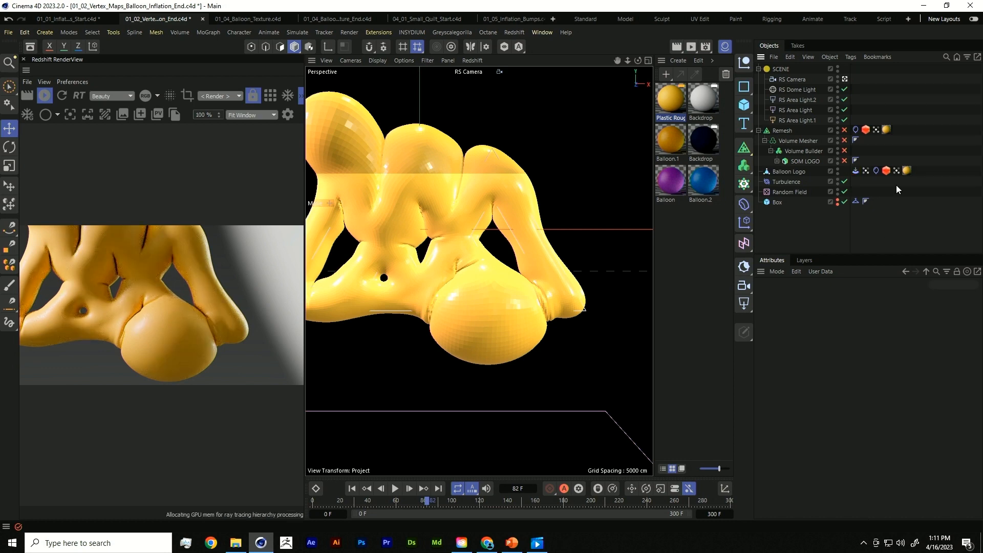
{"action": "left_click", "coordinate": [867, 171]}
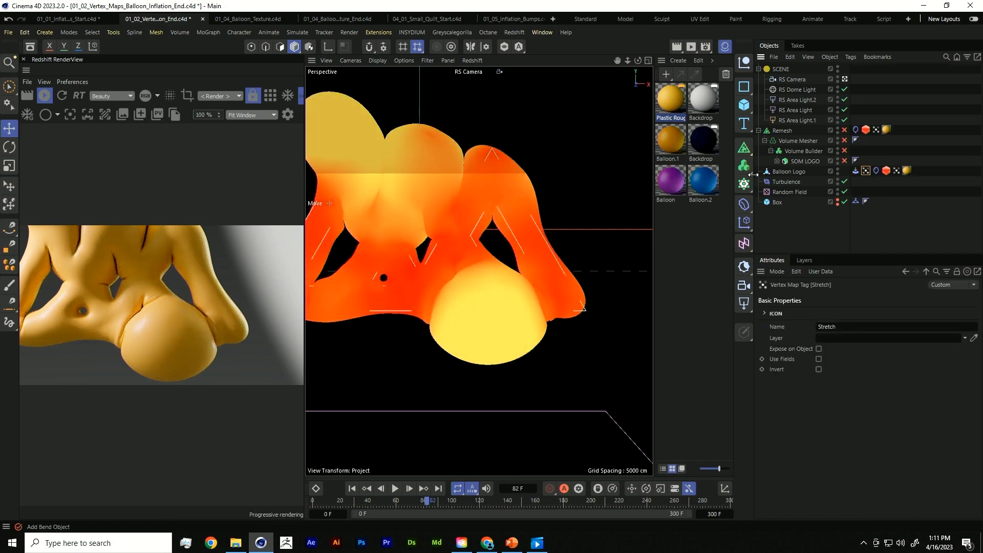
Open the Plastic Rough material's node graph, add a Vertex Attribute node above the TriPlanar nodes and move the editor clear of the object list.
{"action": "double_click", "coordinate": [675, 98]}
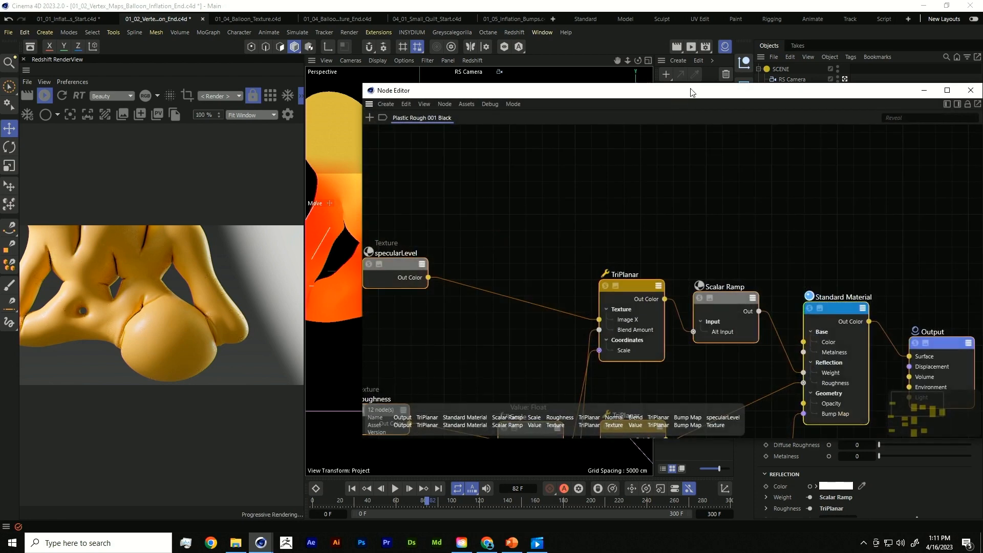
{"action": "scroll", "coordinate": [497, 234], "scroll_direction": "down", "scroll_amount": 2}
{"action": "scroll", "coordinate": [495, 213], "scroll_direction": "up", "scroll_amount": 3}
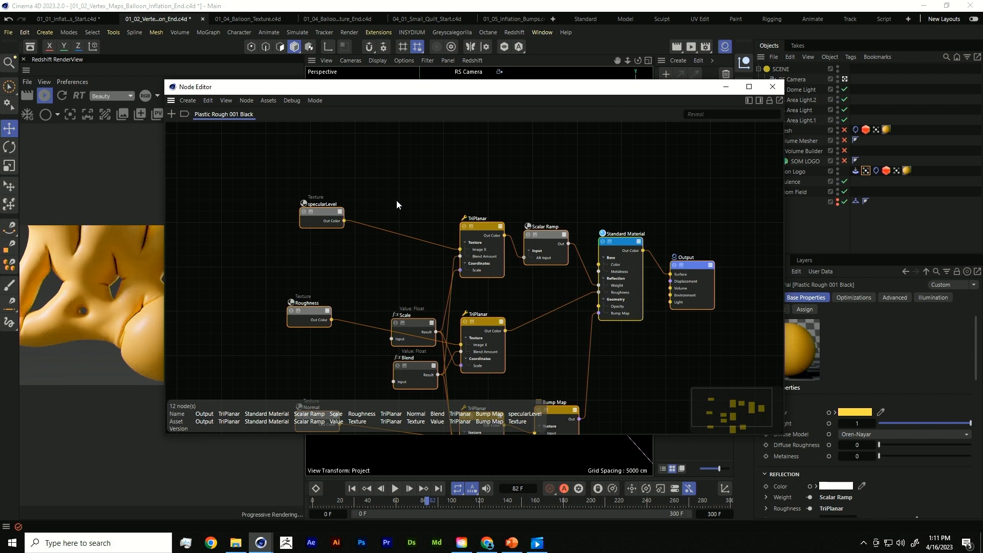
{"action": "key", "text": "Tab"}
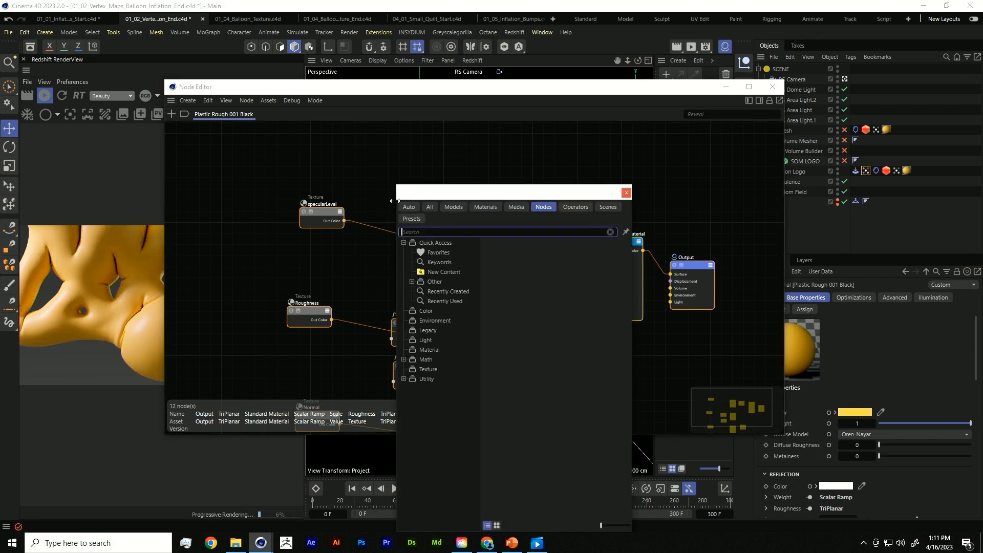
{"action": "left_click_drag", "start_coordinate": [423, 170], "coordinate": [415, 162]}
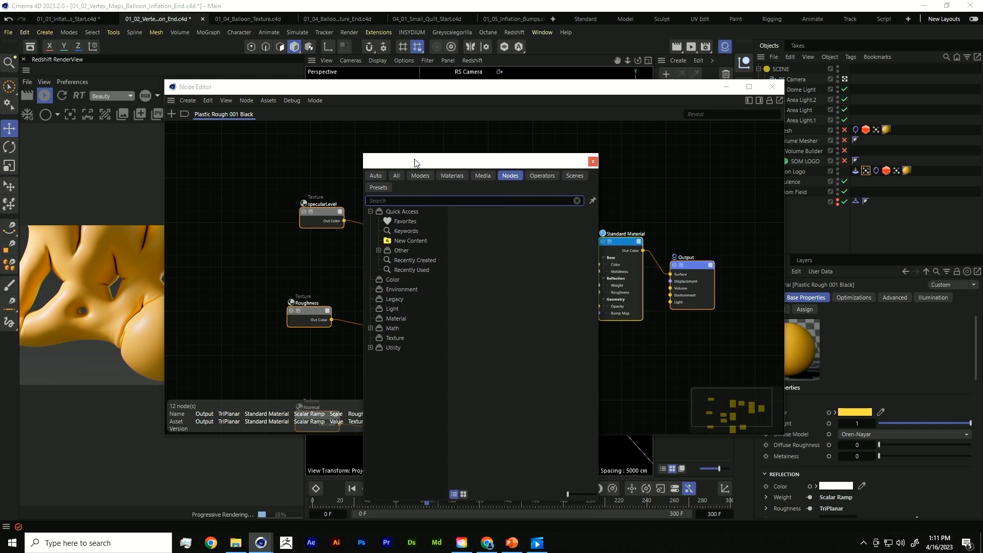
{"action": "type", "text": "vertex"}
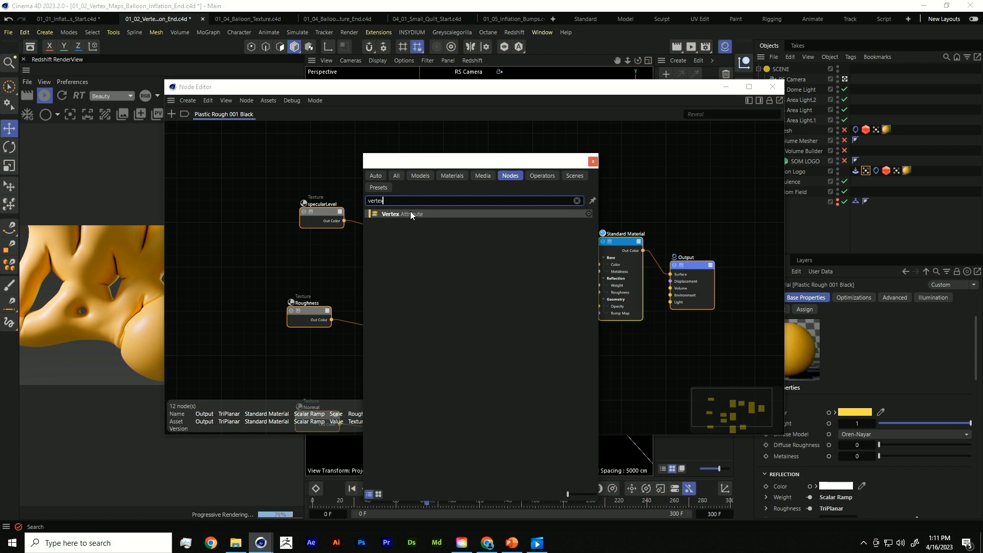
{"action": "double_click", "coordinate": [410, 213]}
{"action": "left_click_drag", "start_coordinate": [393, 185], "coordinate": [404, 179]}
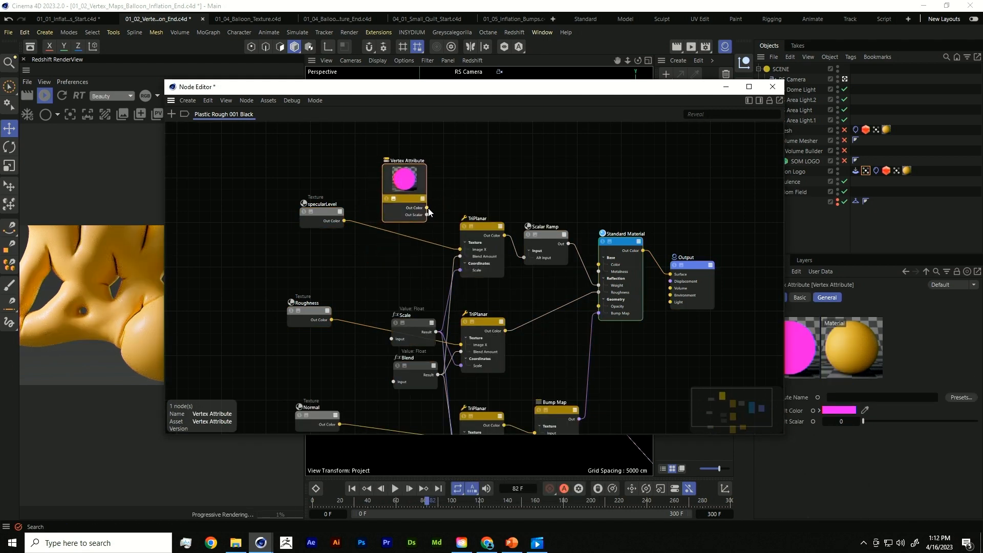
{"action": "left_click_drag", "start_coordinate": [517, 88], "coordinate": [407, 98]}
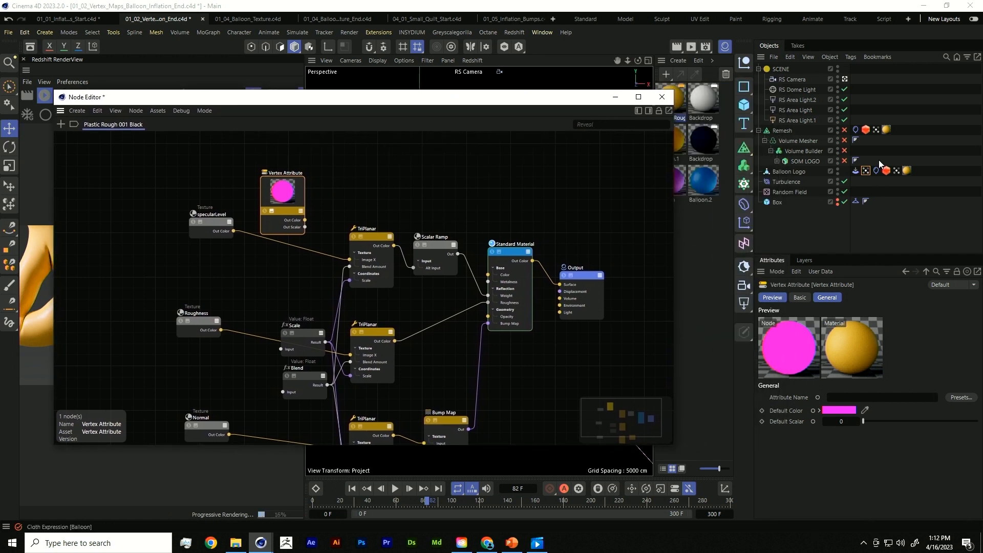
Assign the Balloon Logo's Stretch map to the Vertex Attribute node and connect its Out Color to the Standard Material's Transmission Weight.
{"action": "left_click_drag", "start_coordinate": [864, 170], "coordinate": [841, 403]}
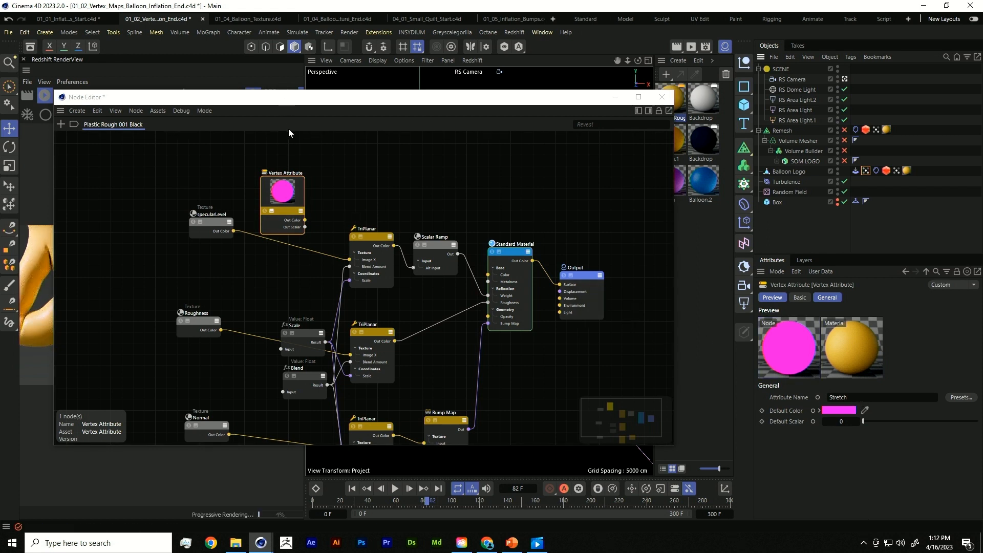
{"action": "left_click_drag", "start_coordinate": [297, 105], "coordinate": [296, 180]}
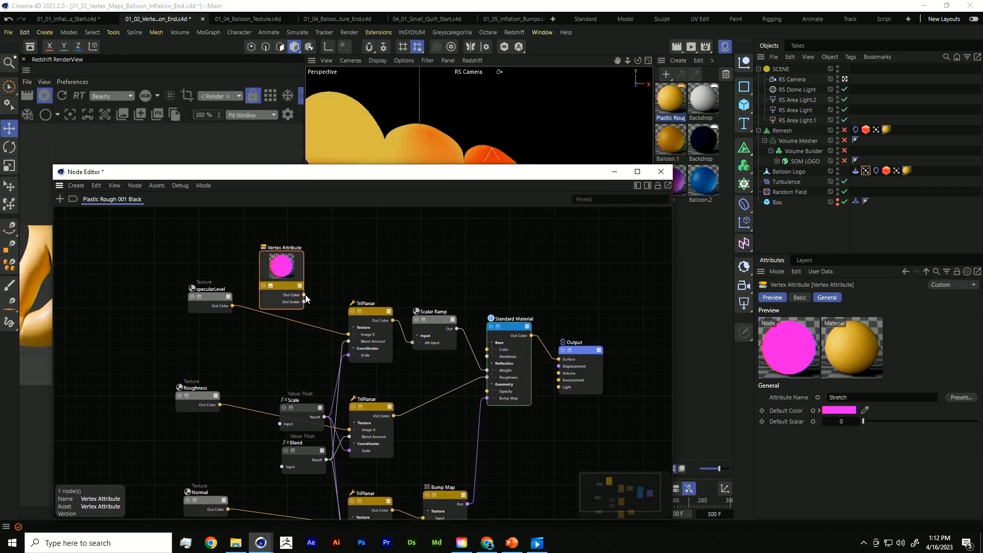
{"action": "left_click_drag", "start_coordinate": [305, 295], "coordinate": [517, 326]}
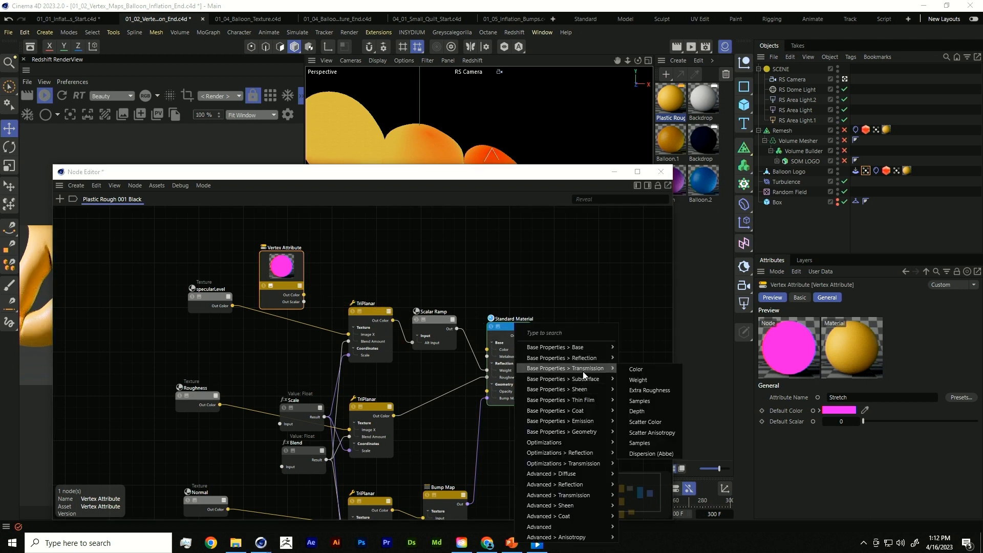
{"action": "mouse_move", "coordinate": [581, 368]}
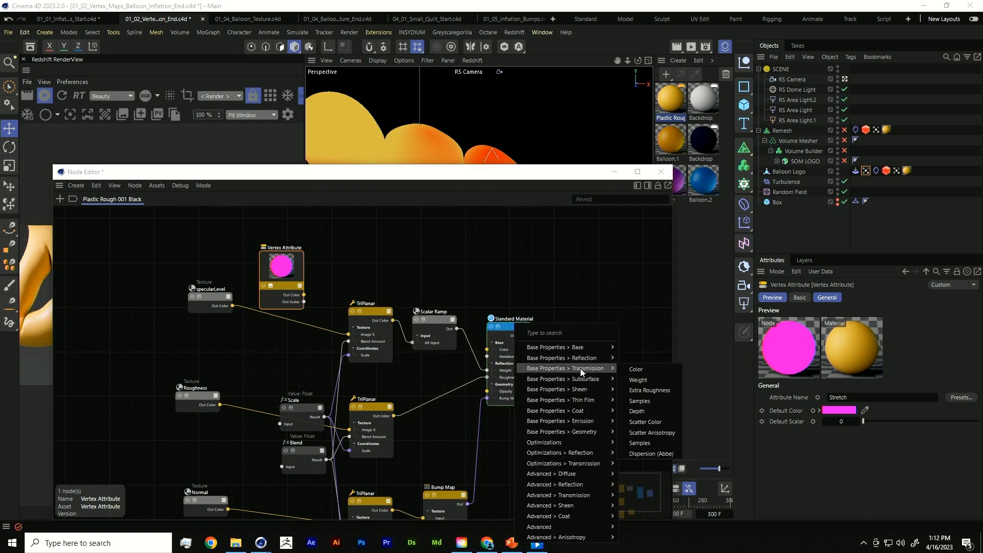
{"action": "left_click", "coordinate": [645, 378]}
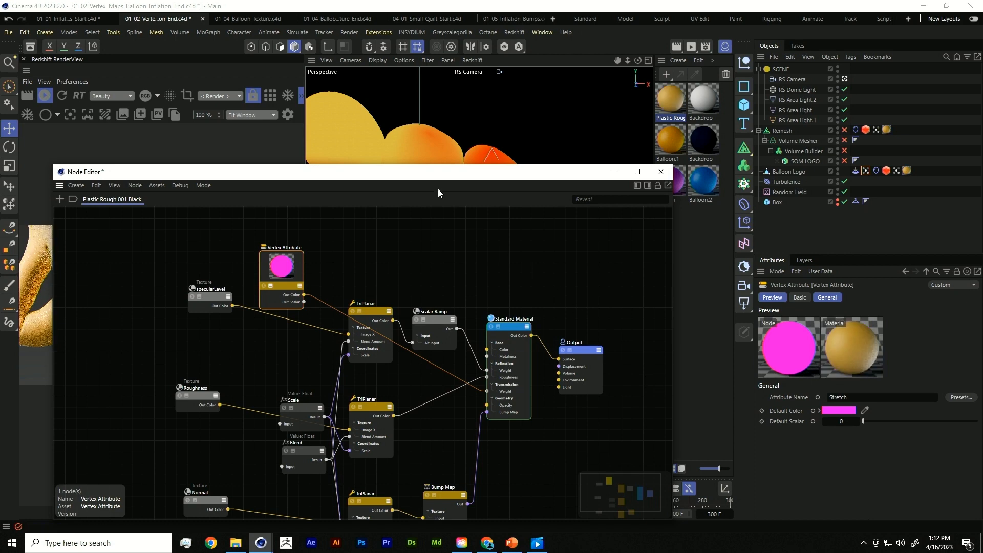
Compare the rendered transmission on the balloon with the Stretch vertex map displayed on the Balloon Logo.
{"action": "left_click_drag", "start_coordinate": [423, 172], "coordinate": [462, 384]}
{"action": "left_click", "coordinate": [801, 236]}
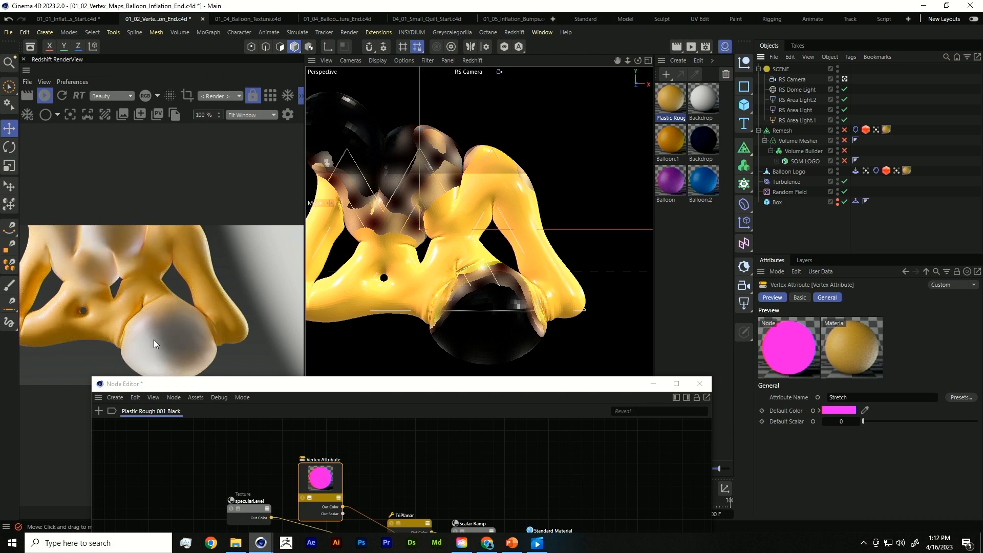
{"action": "left_click", "coordinate": [865, 171]}
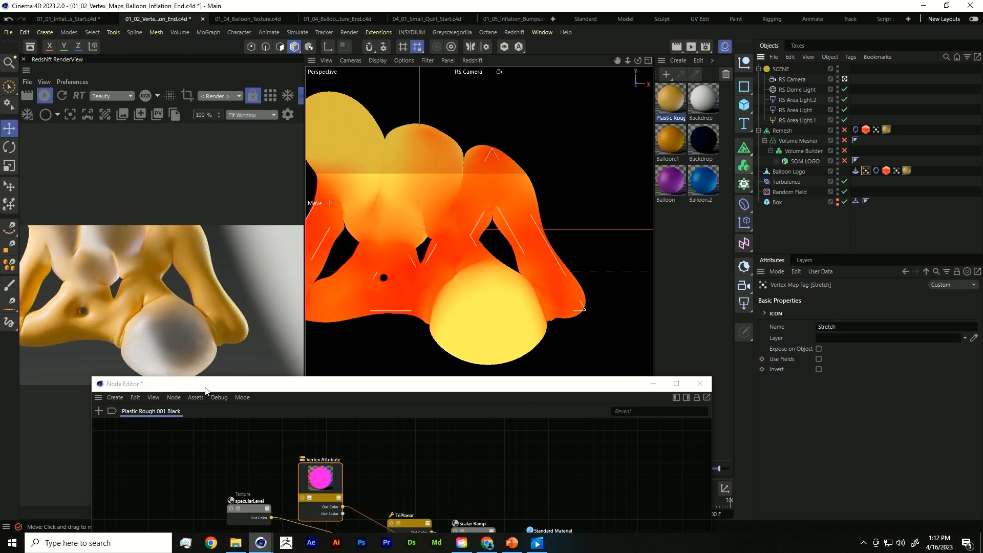
Widen the Redshift RenderView and arrange the Node Editor beside the enlarged render.
{"action": "left_click_drag", "start_coordinate": [205, 390], "coordinate": [405, 292]}
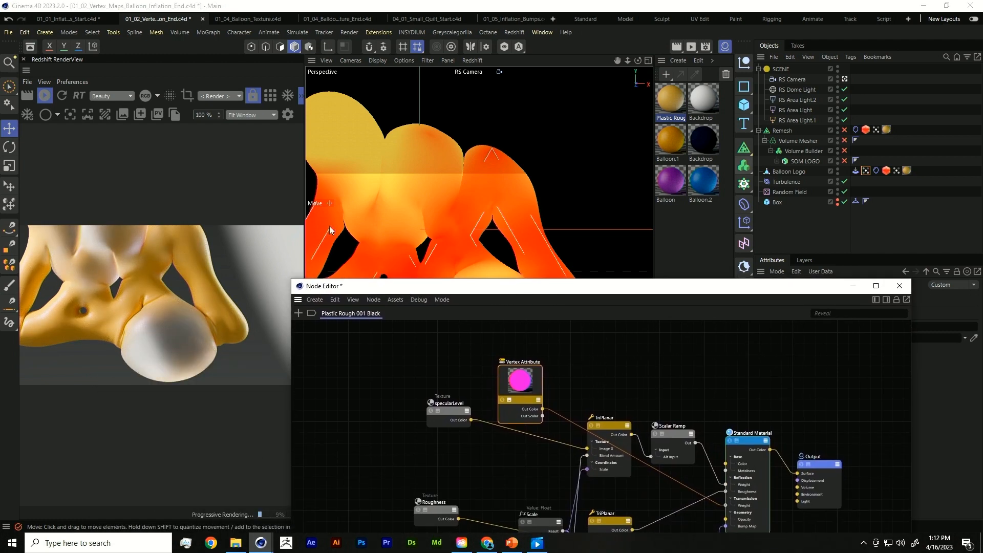
{"action": "left_click", "coordinate": [303, 230]}
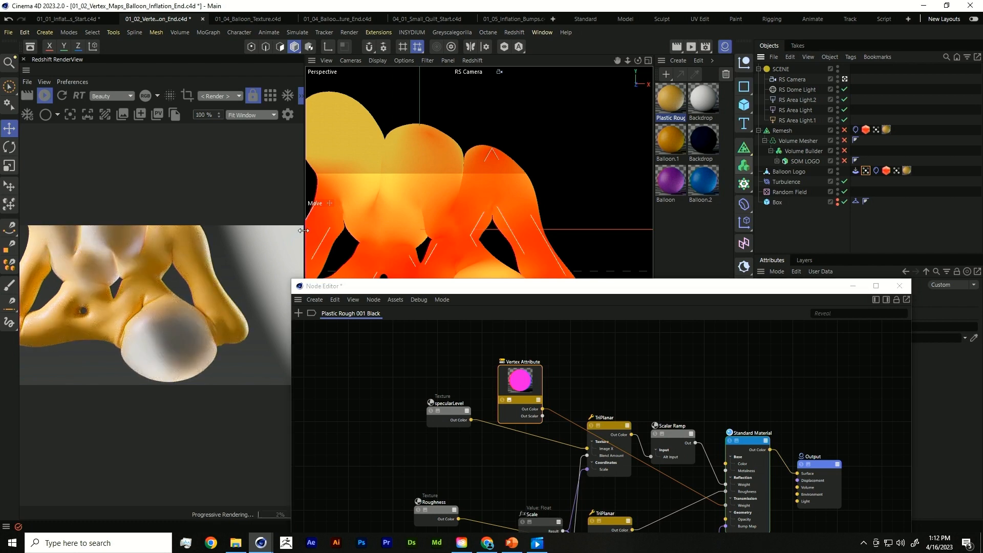
{"action": "left_click_drag", "start_coordinate": [303, 230], "coordinate": [500, 237]}
{"action": "left_click_drag", "start_coordinate": [445, 286], "coordinate": [482, 113]}
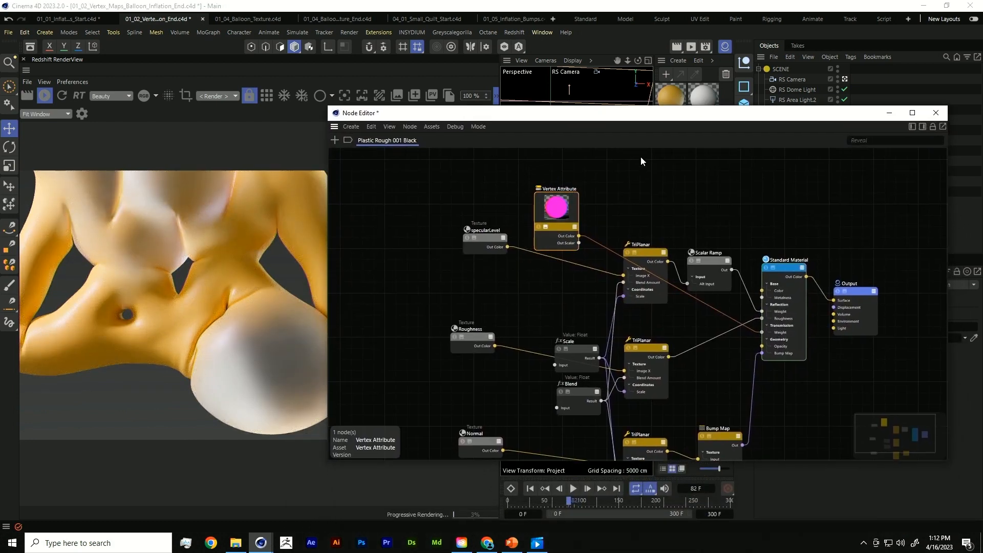
{"action": "left_click_drag", "start_coordinate": [641, 112], "coordinate": [639, 90]}
Shift the Vertex Attribute node away from the TriPlanar nodes and add a Scalar Ramp node in the freed space.
{"action": "left_click_drag", "start_coordinate": [545, 197], "coordinate": [500, 240]}
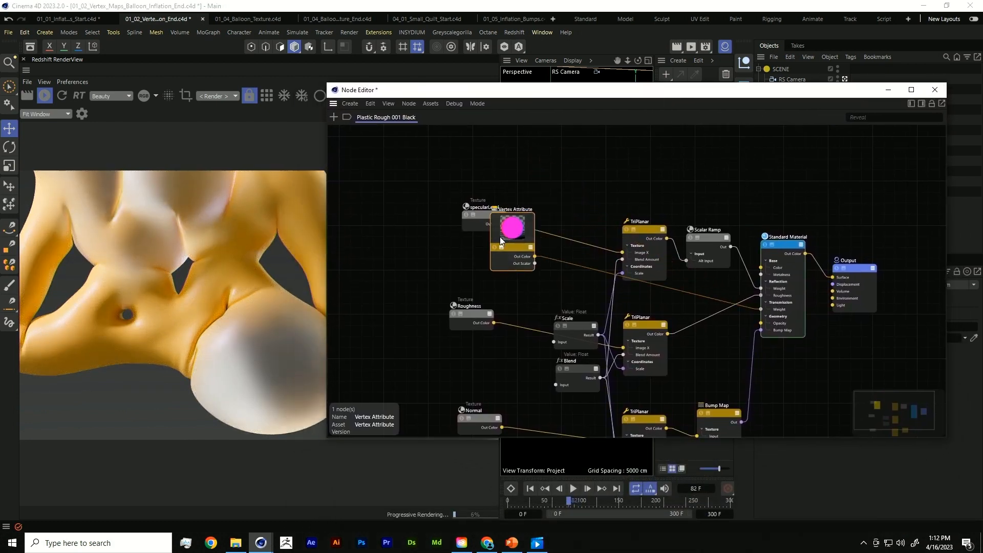
{"action": "double_click", "coordinate": [499, 258]}
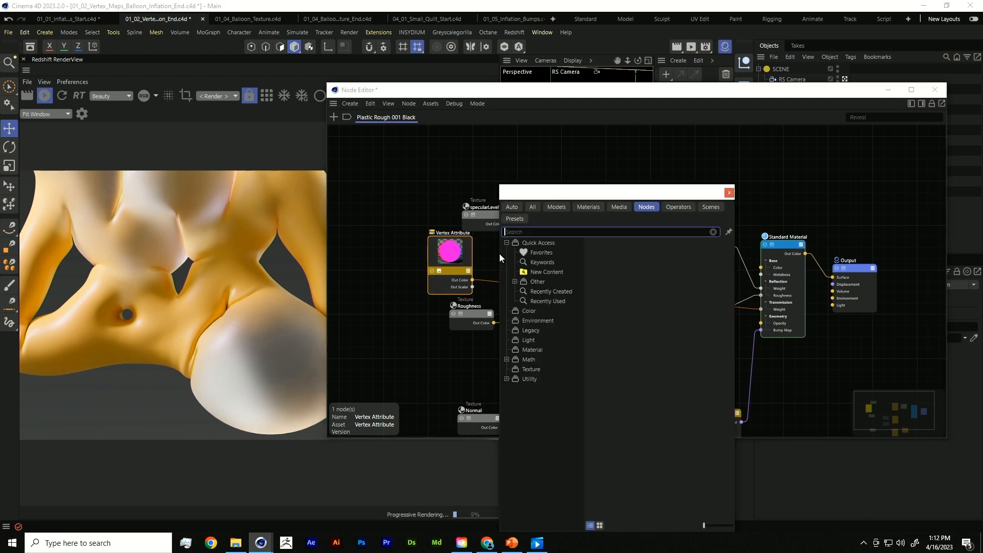
{"action": "type", "text": "ramp"}
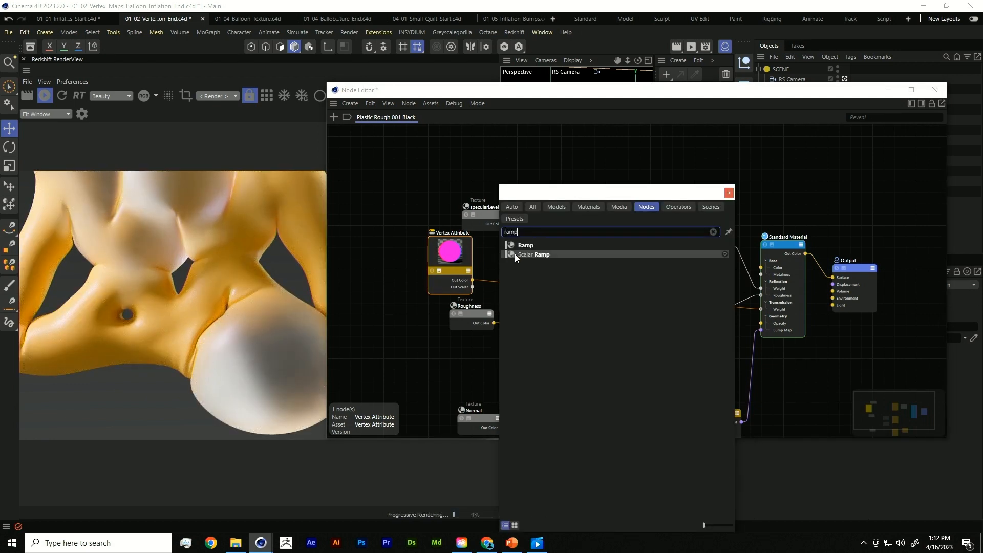
{"action": "left_click", "coordinate": [514, 253]}
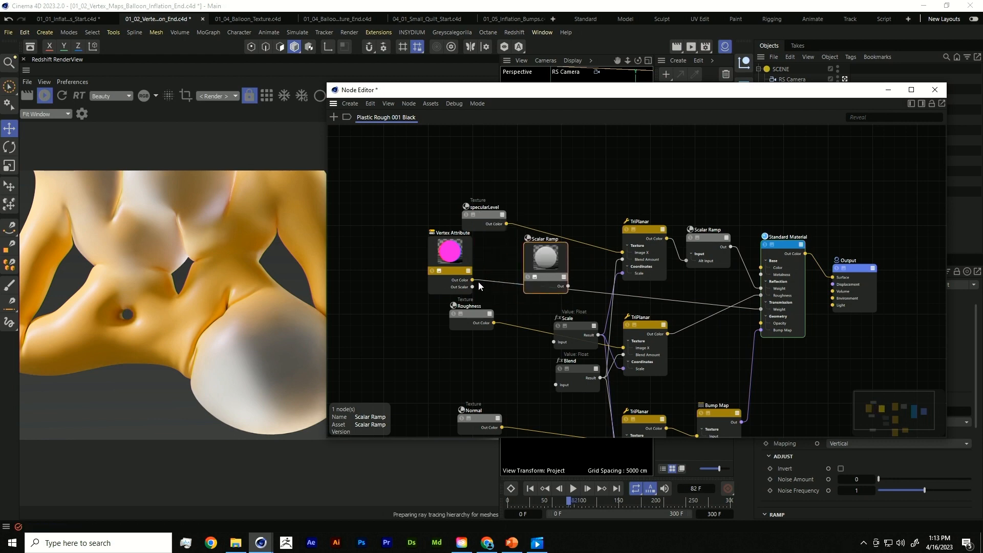
Route the Vertex Attribute's Out Color into the new Scalar Ramp's Alt Input and the ramp's output into Transmission Weight.
{"action": "left_click_drag", "start_coordinate": [473, 280], "coordinate": [544, 263]}
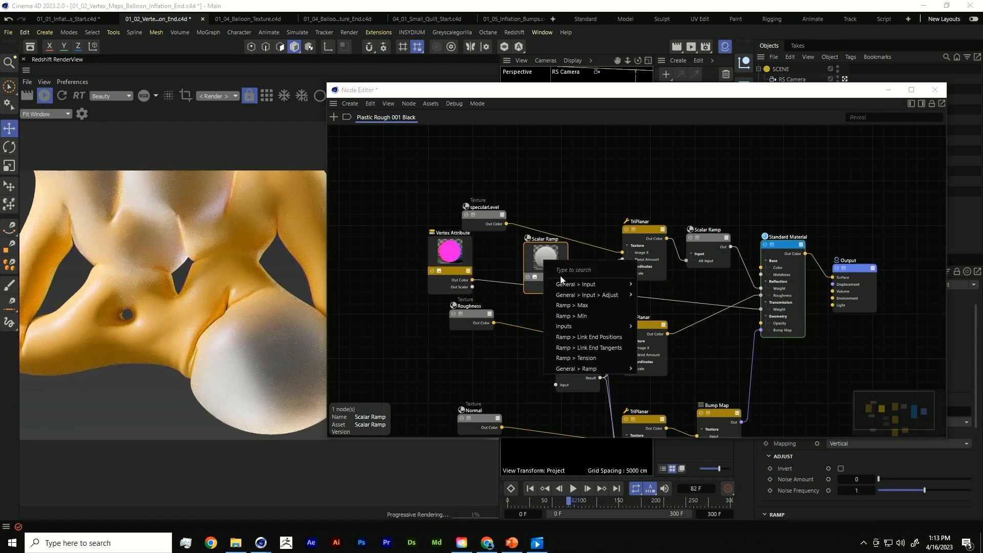
{"action": "mouse_move", "coordinate": [611, 284]}
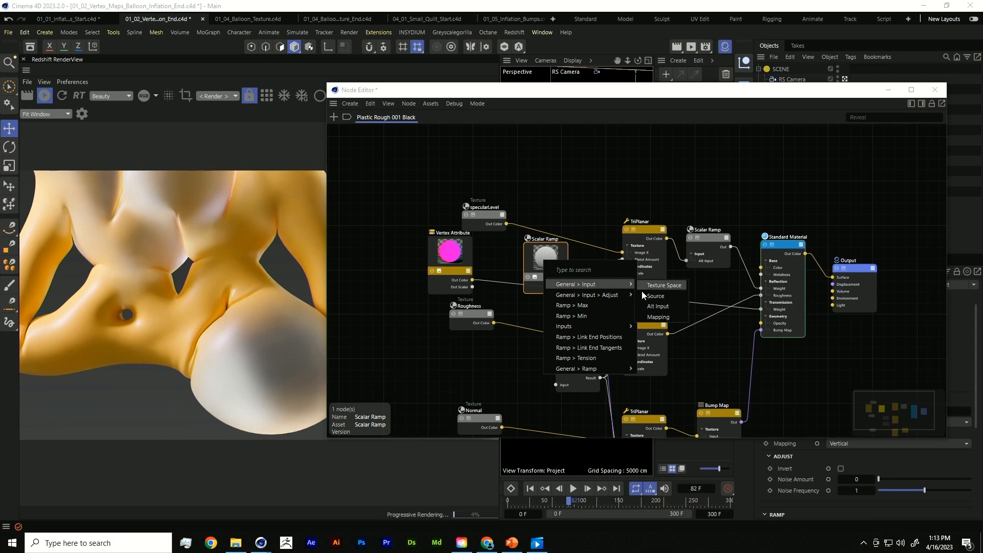
{"action": "left_click", "coordinate": [655, 296]}
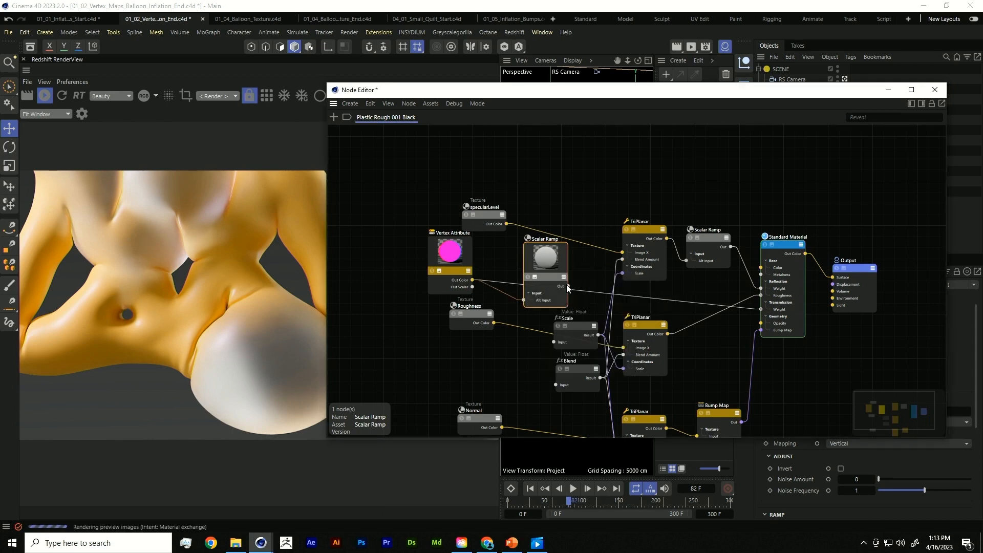
{"action": "left_click_drag", "start_coordinate": [567, 286], "coordinate": [762, 310]}
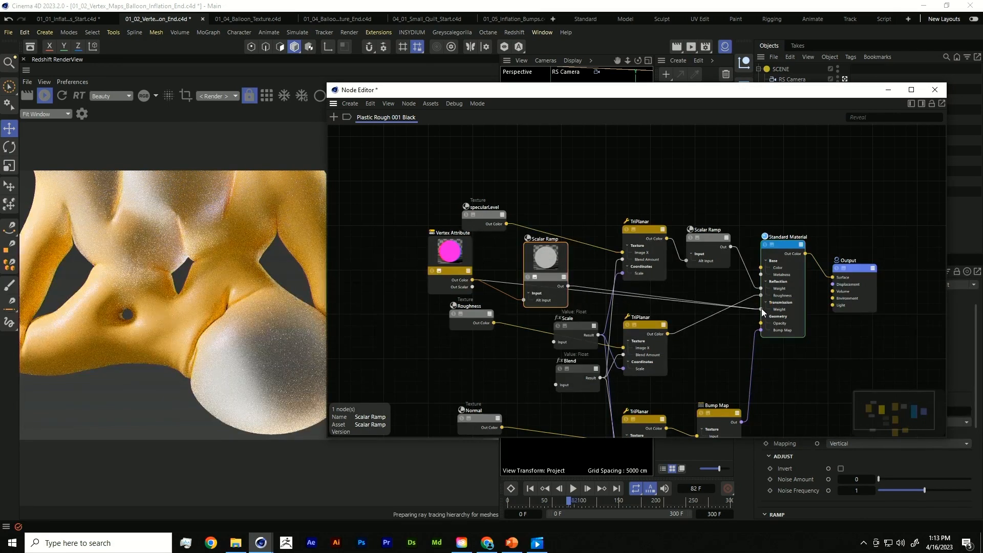
Add a knot near the middle of the new Scalar Ramp's curve, raised slightly above the diagonal, and uncover the render.
{"action": "left_click_drag", "start_coordinate": [544, 97], "coordinate": [490, 44]}
{"action": "left_click", "coordinate": [980, 354]}
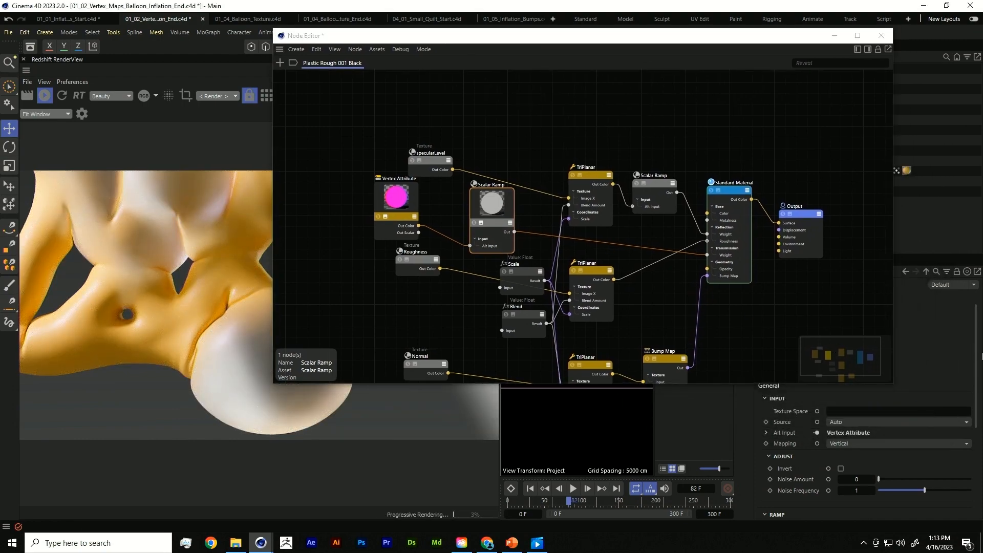
{"action": "left_click_drag", "start_coordinate": [976, 394], "coordinate": [978, 471]}
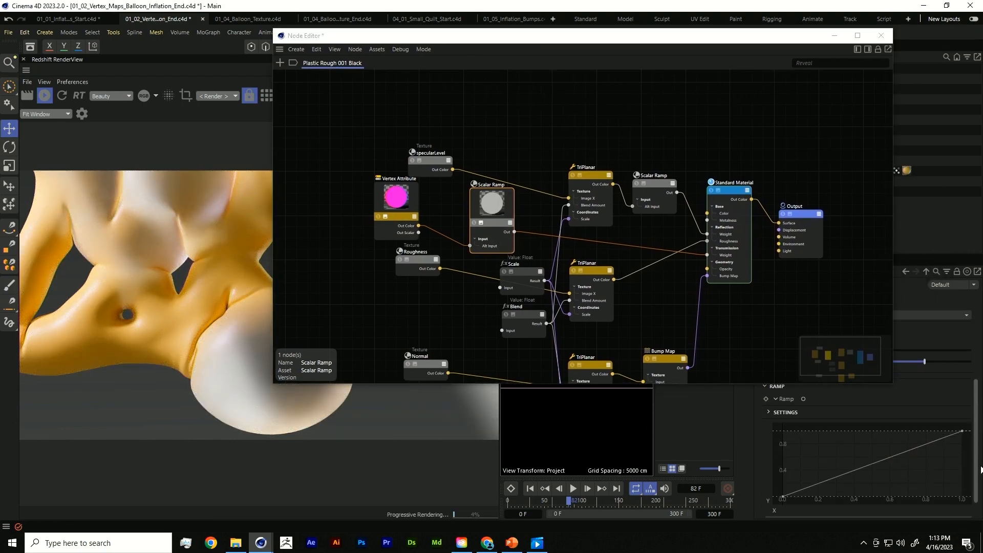
{"action": "mouse_move", "coordinate": [865, 463]}
{"action": "left_mouse_down"}
{"action": "mouse_move", "coordinate": [877, 471]}
{"action": "mouse_move", "coordinate": [860, 452]}
{"action": "left_mouse_up"}
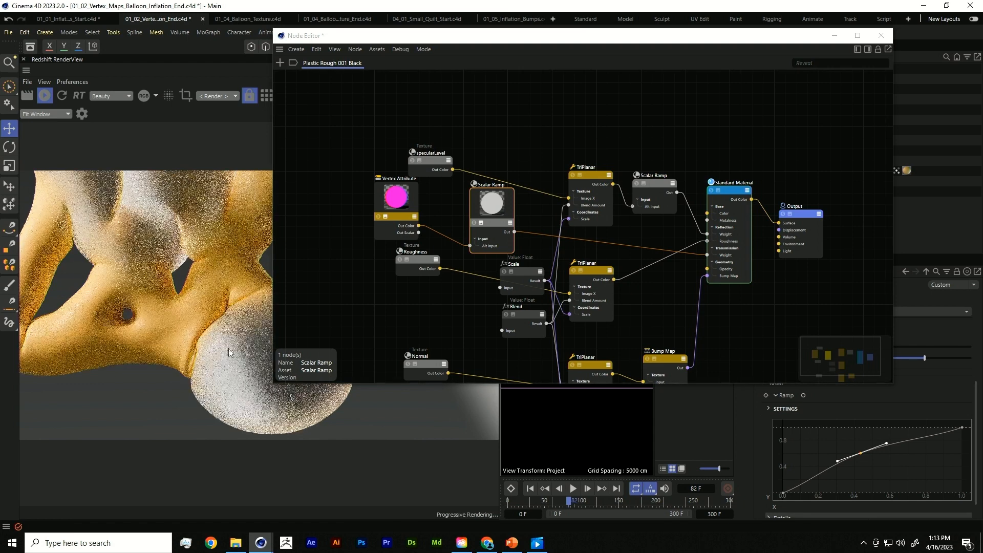
{"action": "left_click_drag", "start_coordinate": [397, 36], "coordinate": [434, 36]}
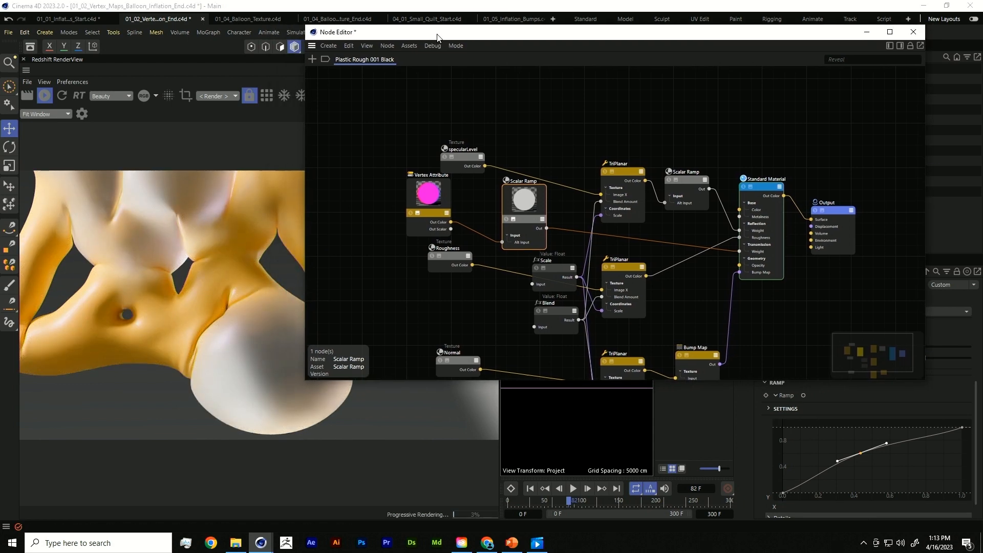
Lower the ramp's middle knot to about 0.55, 0.33, flatten the start tangent and steepen the end tangent into an ease-in curve.
{"action": "left_click_drag", "start_coordinate": [860, 454], "coordinate": [878, 469]}
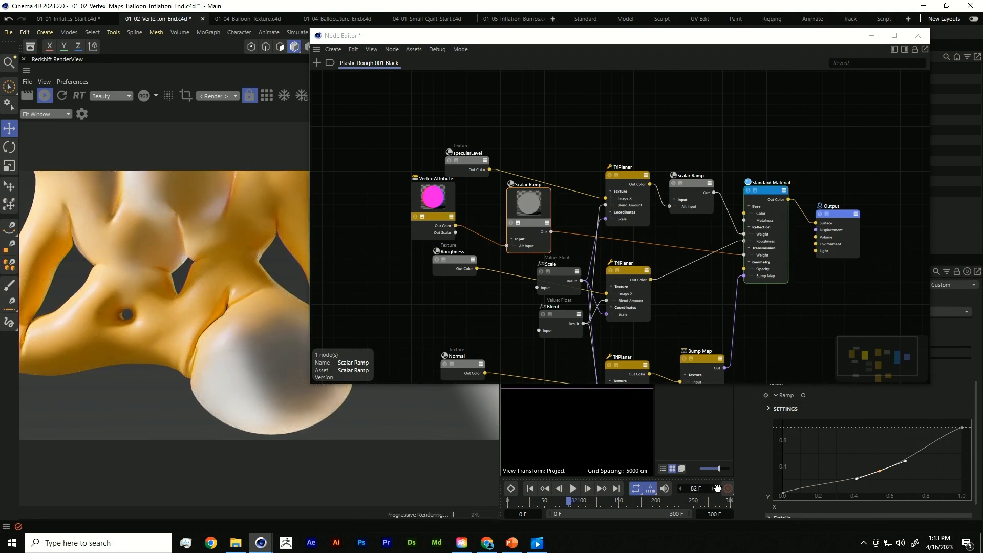
{"action": "left_click", "coordinate": [782, 494]}
{"action": "left_click_drag", "start_coordinate": [801, 493], "coordinate": [815, 493]}
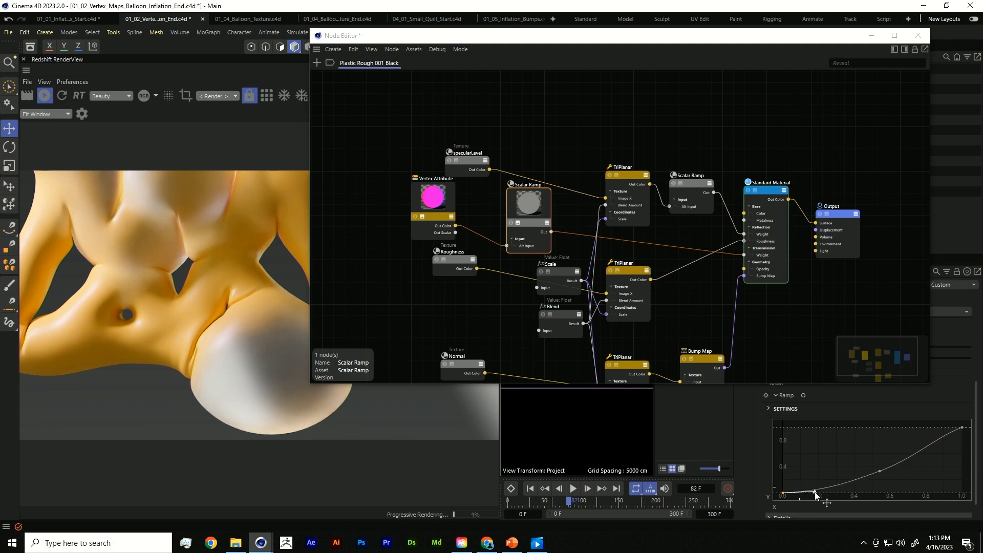
{"action": "left_click_drag", "start_coordinate": [941, 422], "coordinate": [943, 442]}
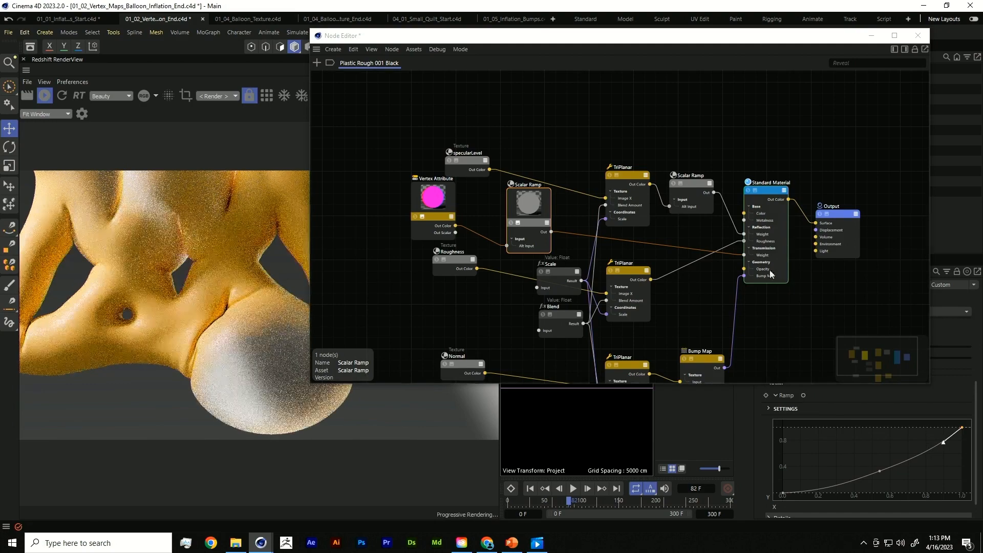
Select the Standard Material node and shrink the Node Editor so the render and the material's attributes are both uncovered.
{"action": "left_click", "coordinate": [736, 112]}
{"action": "left_click_drag", "start_coordinate": [771, 35], "coordinate": [591, 58]}
{"action": "left_click", "coordinate": [591, 225]}
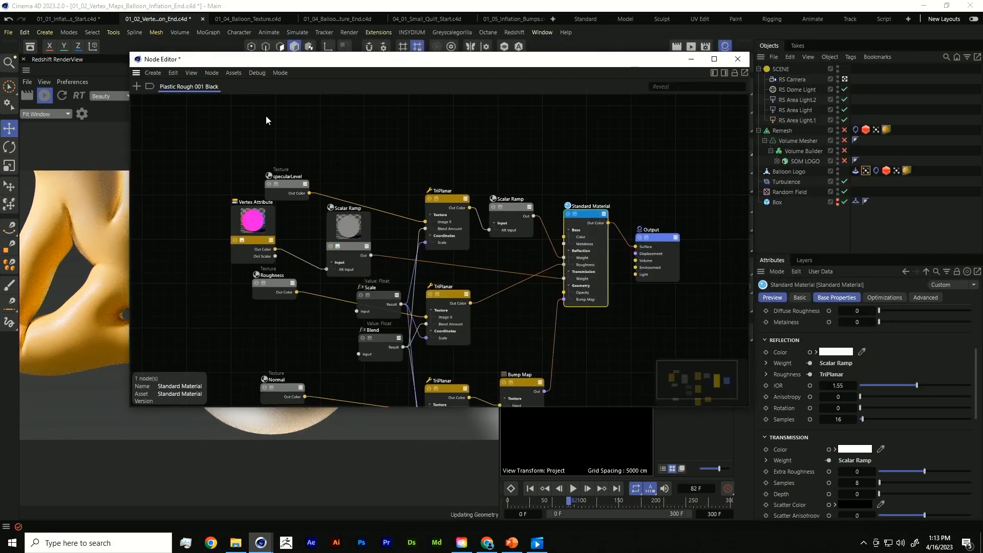
{"action": "left_click_drag", "start_coordinate": [128, 53], "coordinate": [417, 88]}
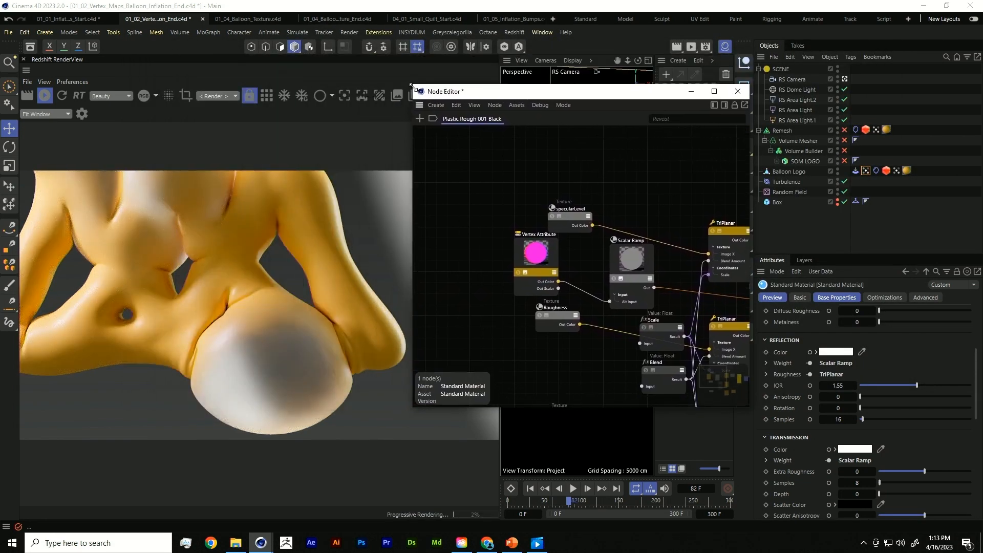
{"action": "left_click_drag", "start_coordinate": [486, 100], "coordinate": [437, 76]}
{"action": "middle_click_drag", "start_coordinate": [634, 168], "coordinate": [479, 142]}
{"action": "middle_click_drag", "start_coordinate": [658, 156], "coordinate": [589, 145]}
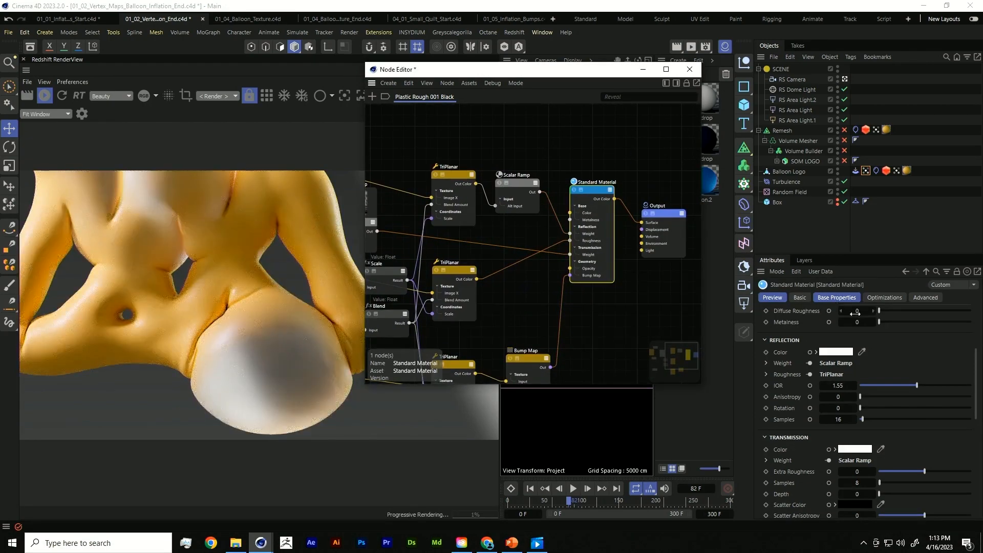
Set the Standard Material's transmission color to a pale orange with hue 36°, saturation about 44% and value 100%.
{"action": "scroll", "coordinate": [973, 359], "scroll_direction": "down", "scroll_amount": 5}
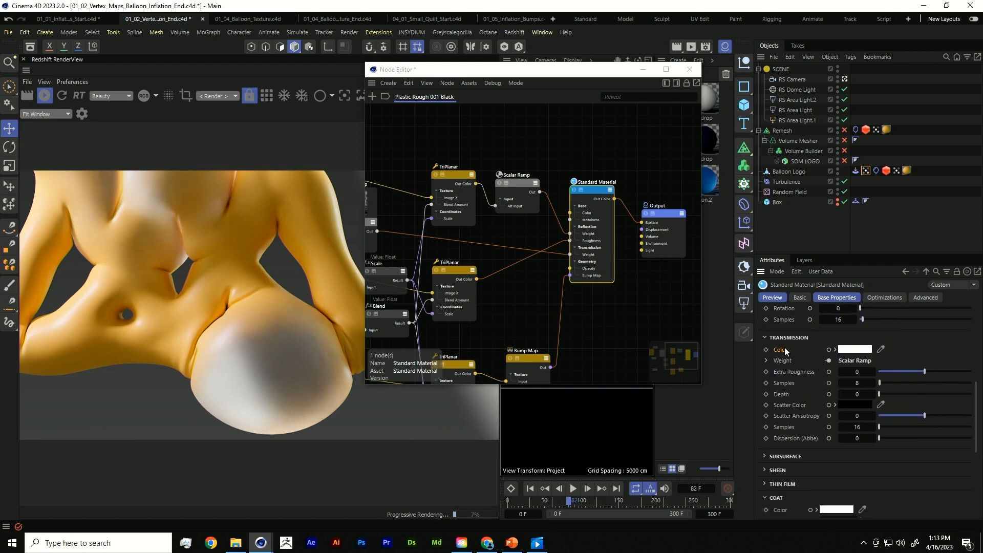
{"action": "left_click", "coordinate": [860, 348]}
{"action": "left_click", "coordinate": [770, 402]}
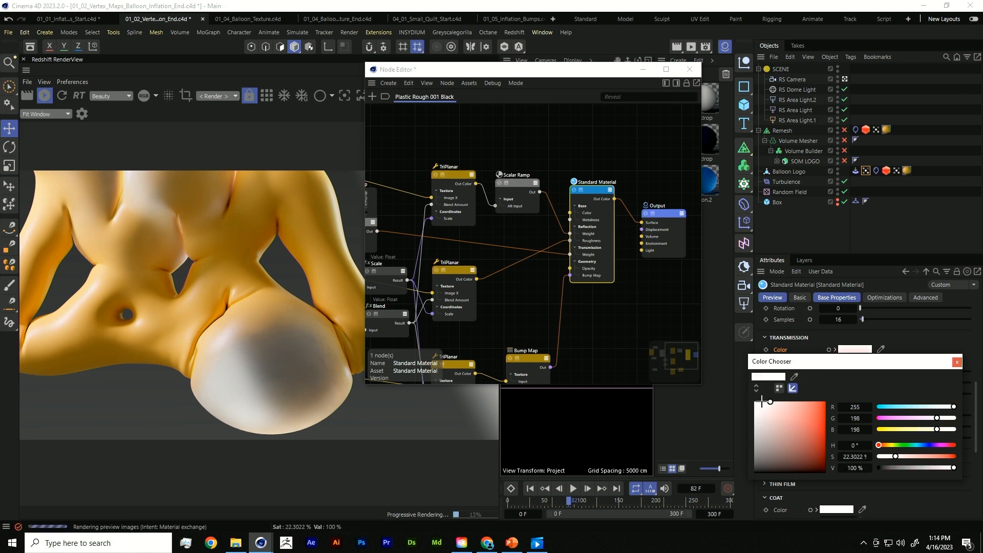
{"action": "left_click", "coordinate": [891, 445]}
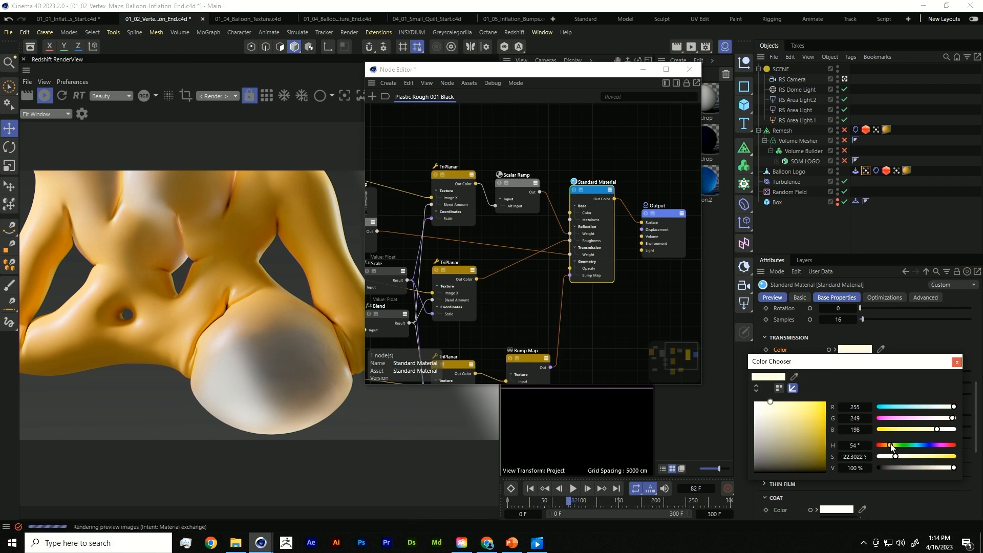
{"action": "left_click_drag", "start_coordinate": [890, 444], "coordinate": [886, 445]}
{"action": "left_click_drag", "start_coordinate": [792, 403], "coordinate": [786, 402]}
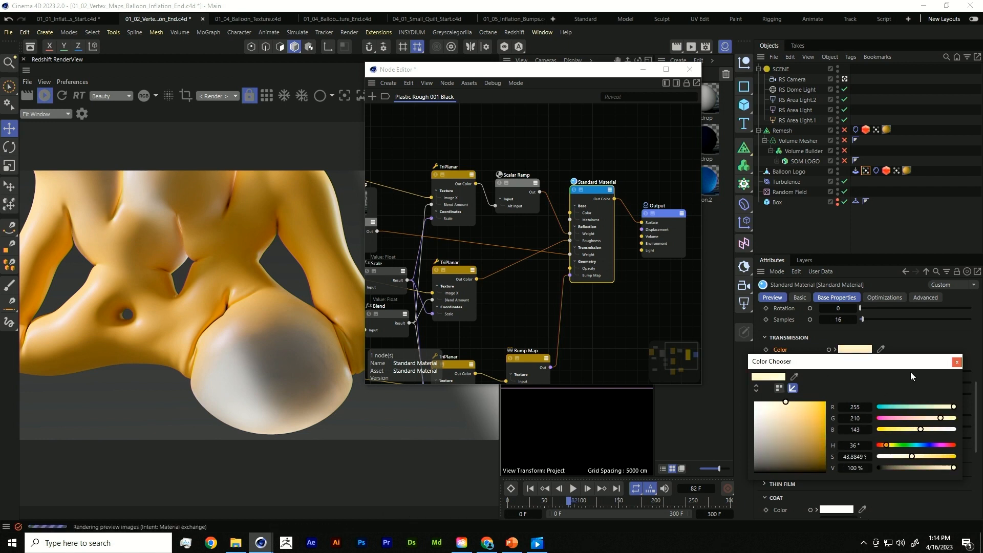
{"action": "left_click", "coordinate": [956, 362]}
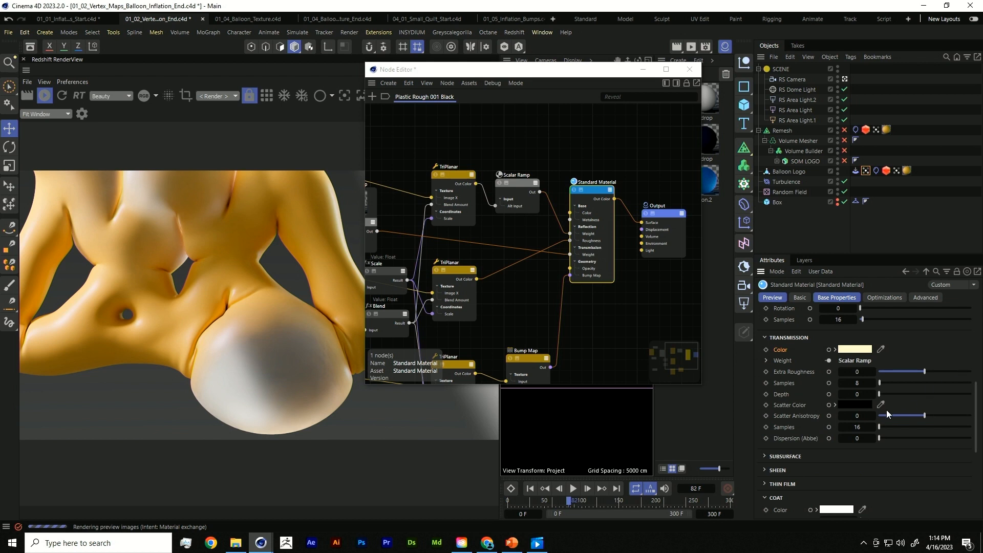
Try a transmission Extra Roughness of 0.2 and reduce it to 0.1.
{"action": "left_click", "coordinate": [856, 372]}
{"action": "type", "text": "0.2"}
{"action": "key", "text": "Return"}
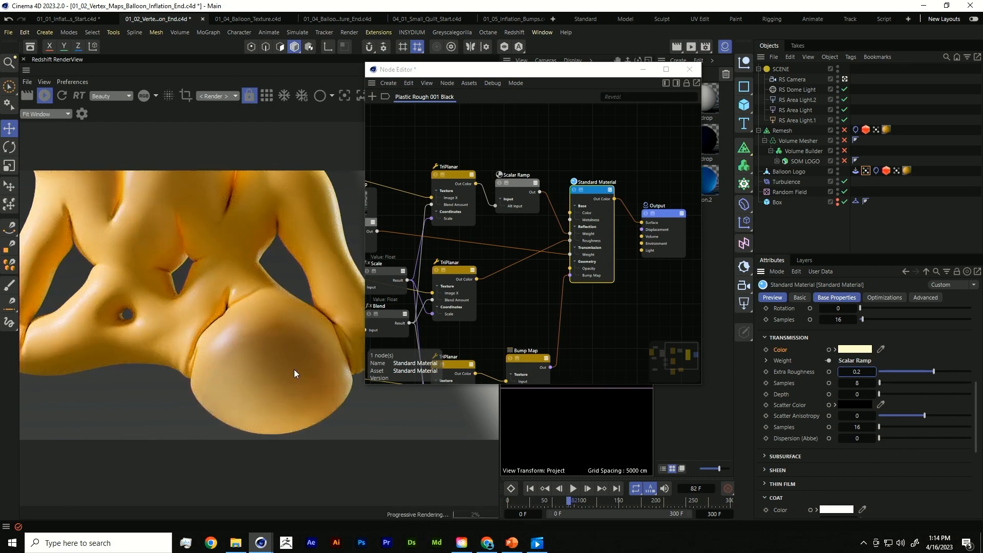
{"action": "left_click_drag", "start_coordinate": [854, 371], "coordinate": [822, 362]}
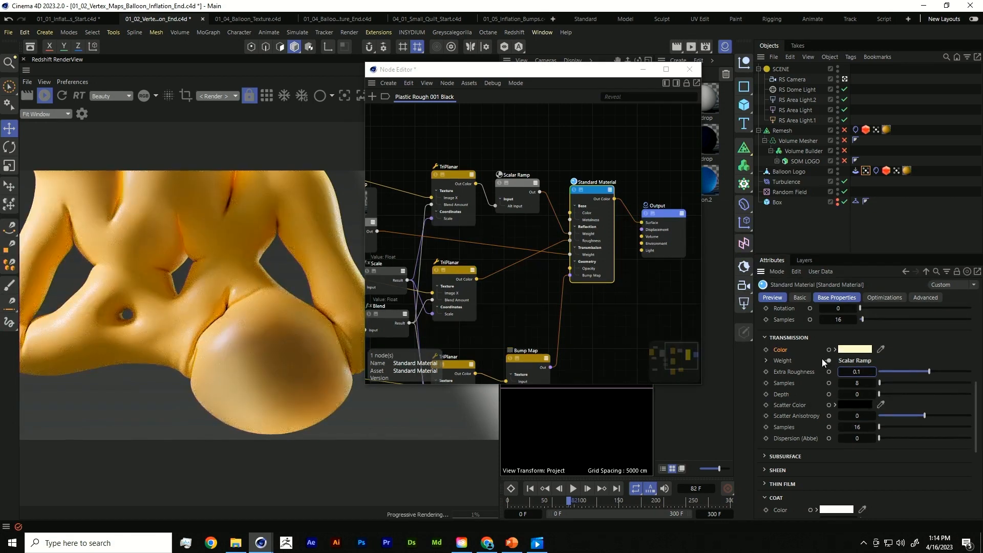
Set the transmission Scatter Color to a pale yellow-orange with hue 41°, saturation about 30% and value 100%.
{"action": "left_click", "coordinate": [855, 405]}
{"action": "left_click", "coordinate": [781, 455]}
{"action": "left_click_drag", "start_coordinate": [779, 451], "coordinate": [781, 453]}
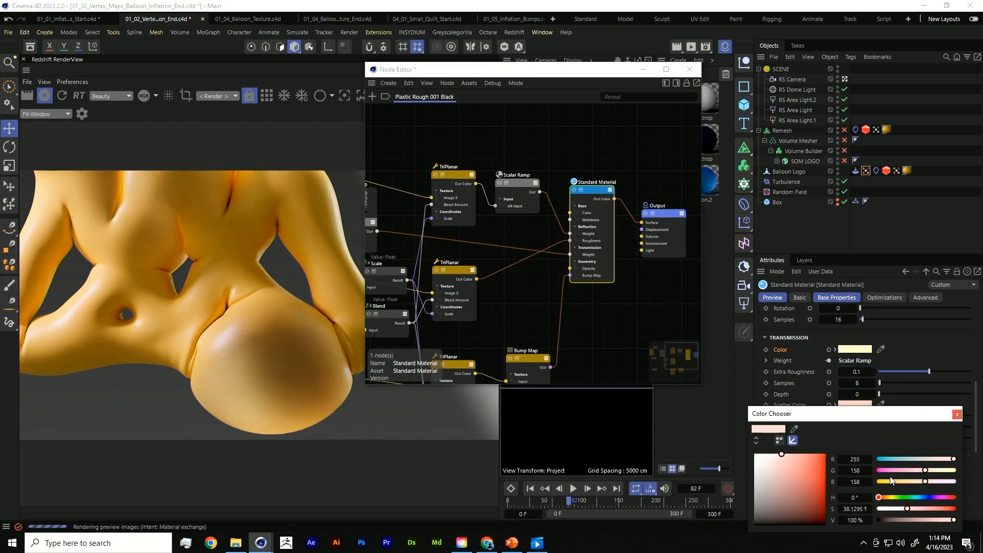
{"action": "left_click_drag", "start_coordinate": [895, 495], "coordinate": [890, 496]}
{"action": "left_click", "coordinate": [776, 454]}
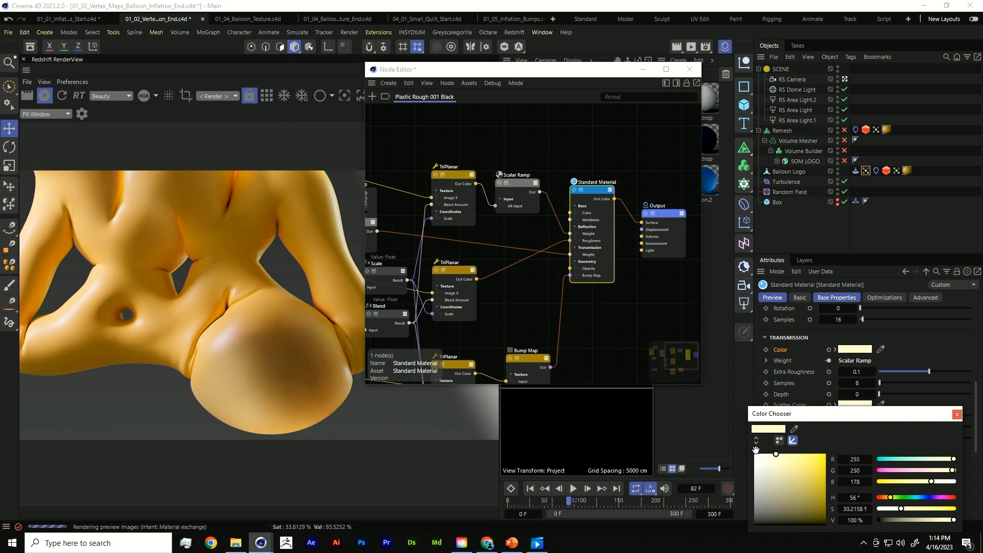
{"action": "left_click", "coordinate": [888, 497]}
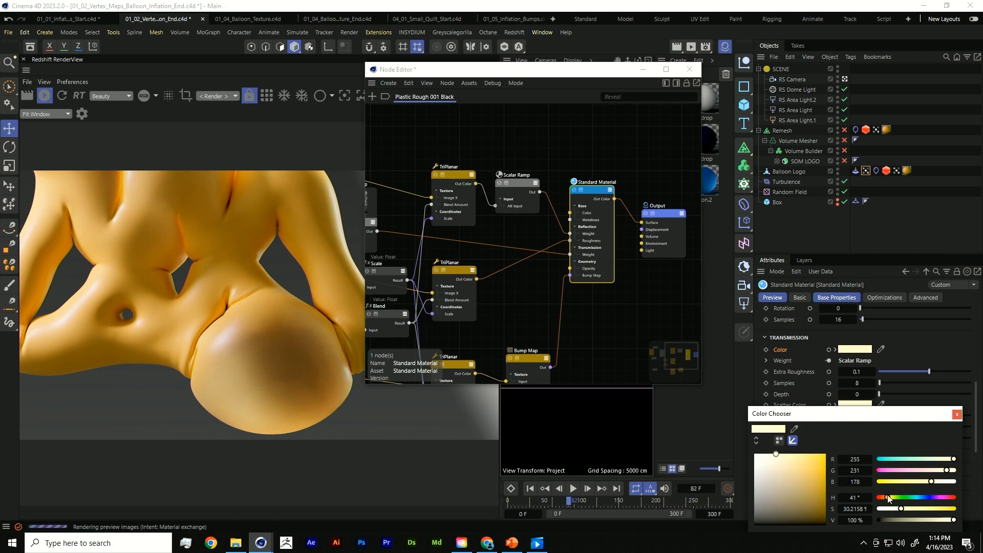
{"action": "left_click", "coordinate": [956, 414]}
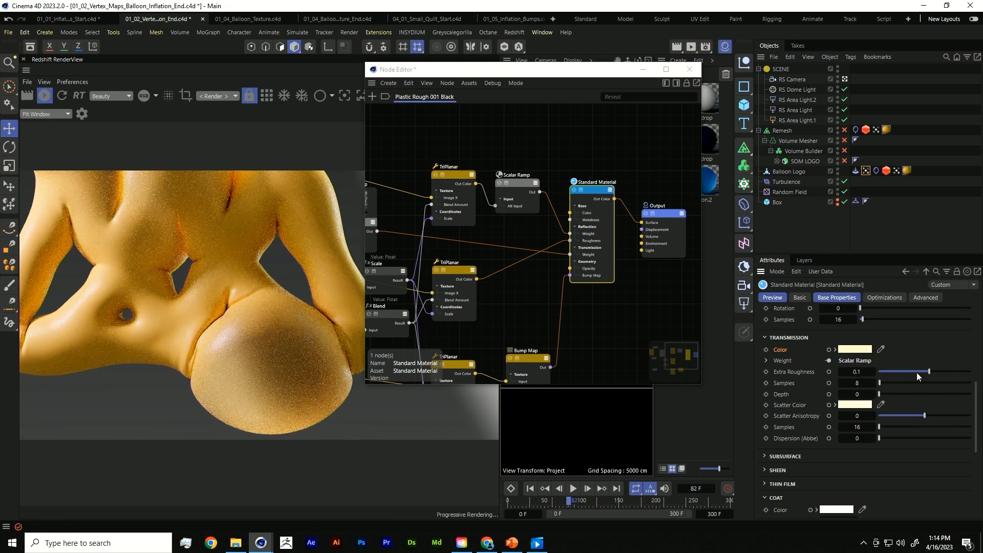
Lower the transmission Extra Roughness to 0.05.
{"action": "left_click", "coordinate": [856, 370]}
{"action": "type", "text": "0.05"}
{"action": "key", "text": "Return"}
Set the Standard Material's subsurface Weight to 1, keeping the Random Walk mode.
{"action": "left_click", "coordinate": [783, 457]}
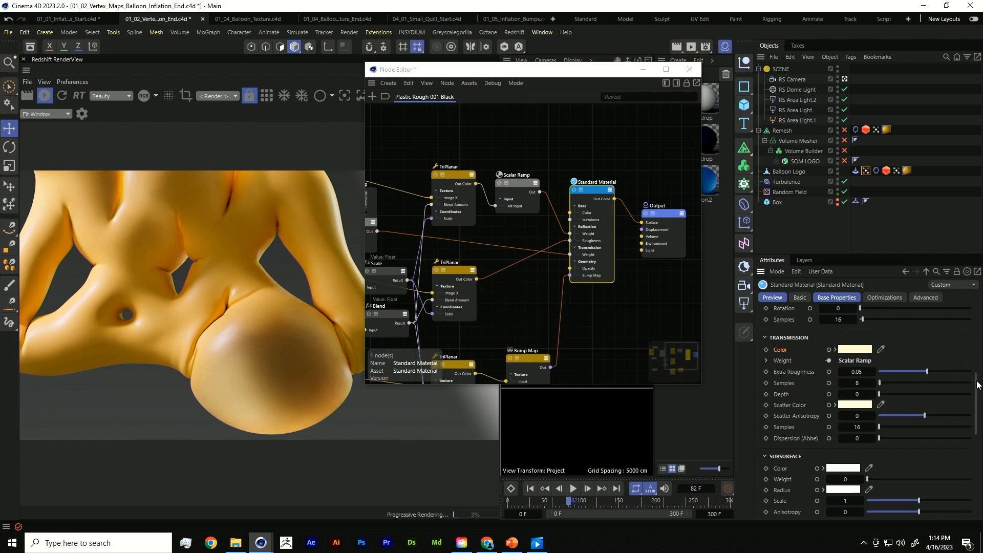
{"action": "scroll", "coordinate": [953, 400], "scroll_direction": "down", "scroll_amount": 4}
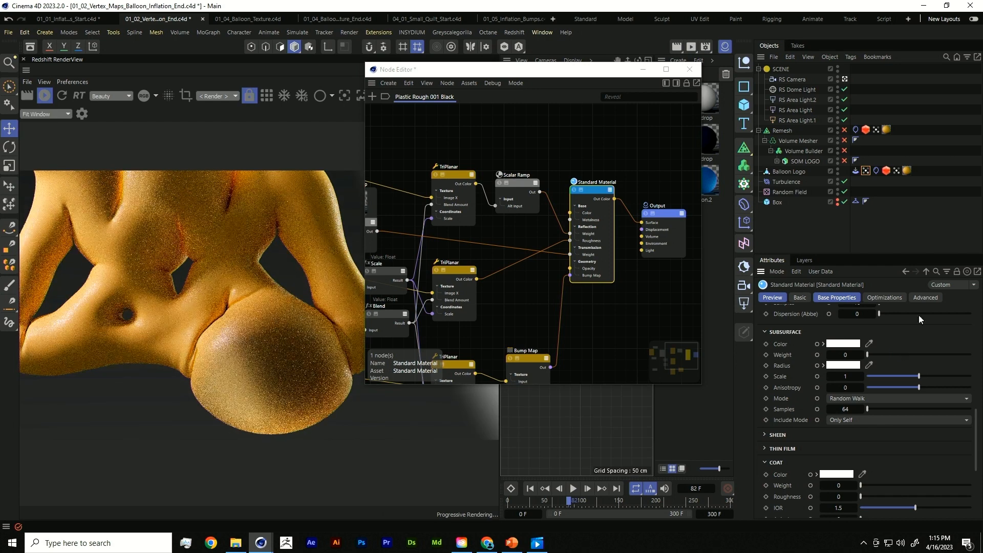
{"action": "double_click", "coordinate": [847, 355]}
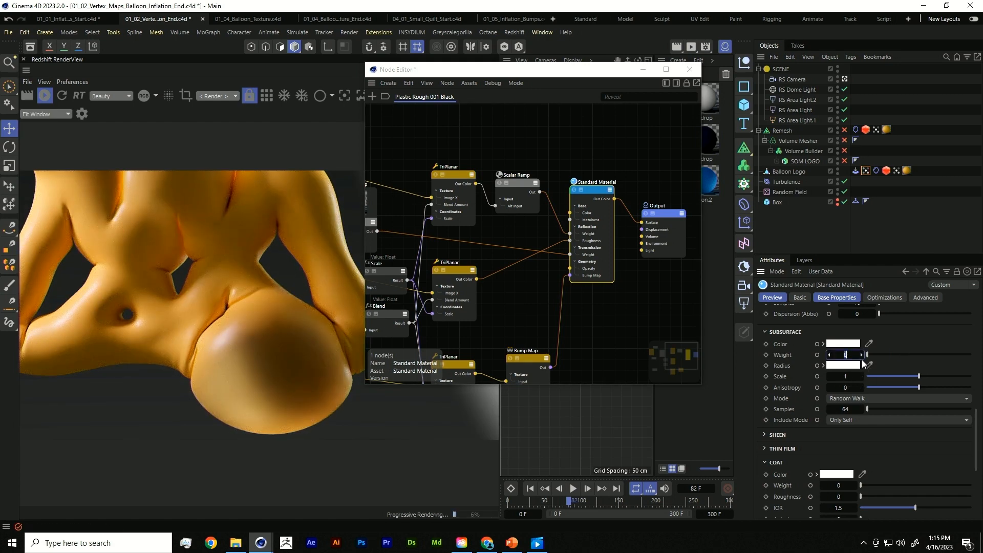
{"action": "key", "text": "Return"}
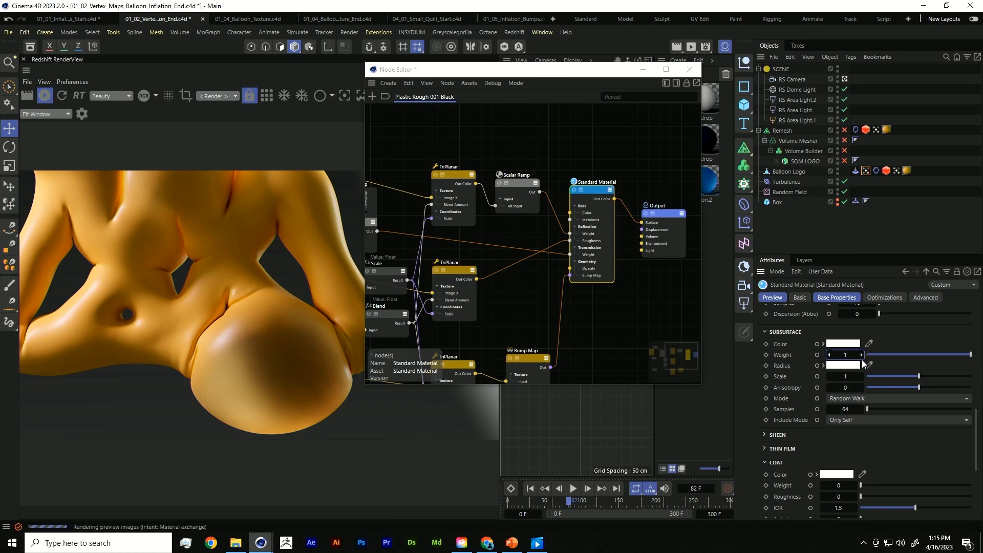
{"action": "left_click", "coordinate": [853, 397]}
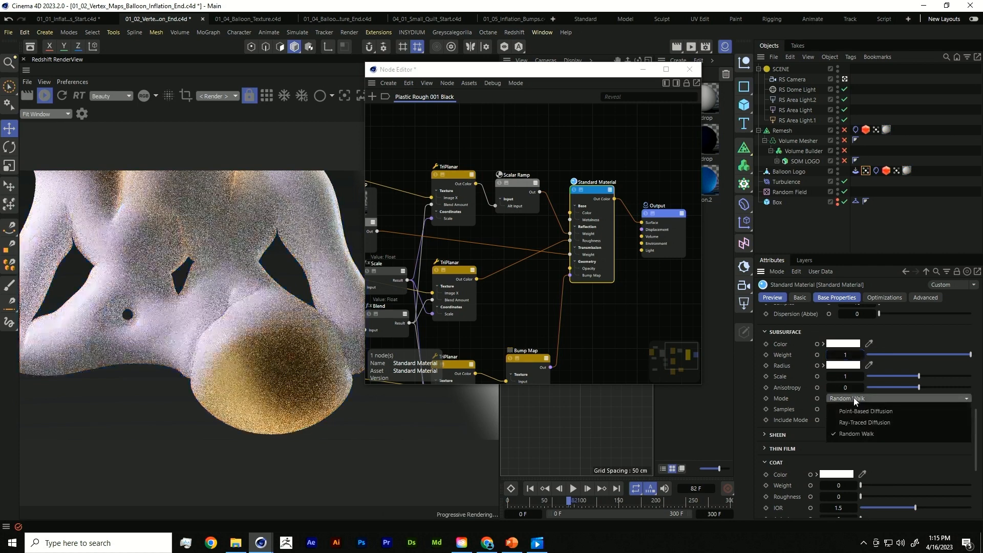
{"action": "left_click", "coordinate": [852, 397]}
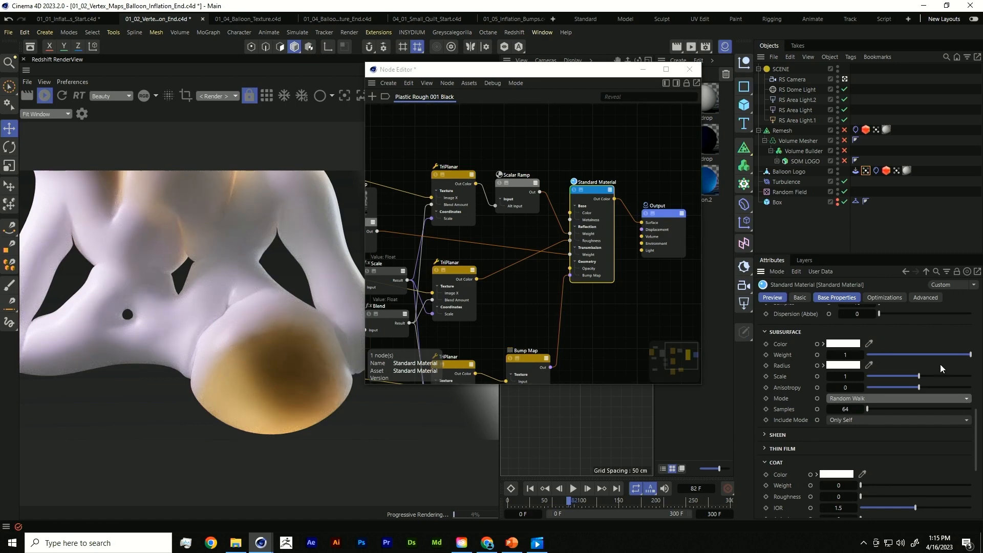
Copy the yellow-orange base color and paste it into the subsurface Color.
{"action": "left_click_drag", "start_coordinate": [977, 431], "coordinate": [867, 340]}
{"action": "right_click", "coordinate": [781, 385]}
{"action": "left_click", "coordinate": [896, 379]}
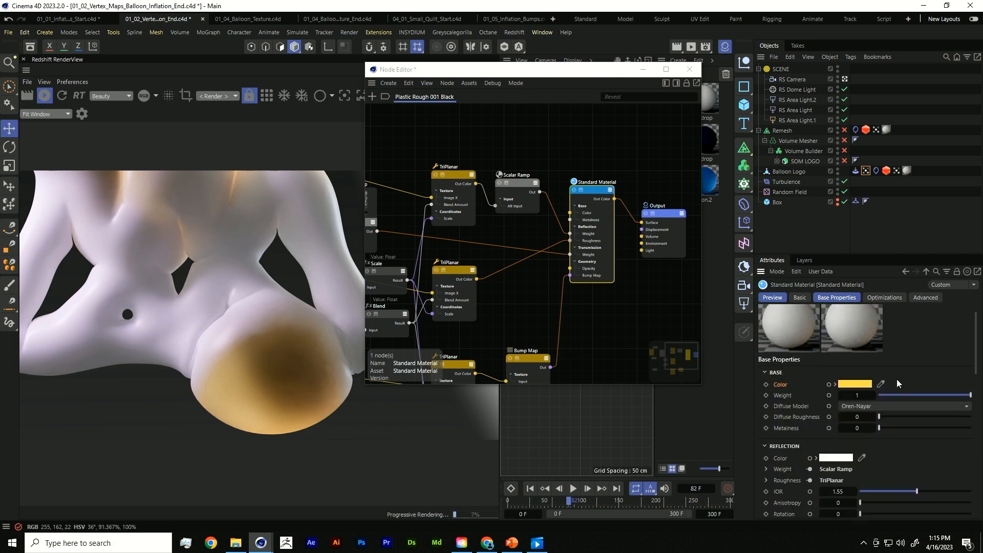
{"action": "scroll", "coordinate": [961, 392], "scroll_direction": "down", "scroll_amount": 5}
{"action": "scroll", "coordinate": [947, 389], "scroll_direction": "down", "scroll_amount": 2}
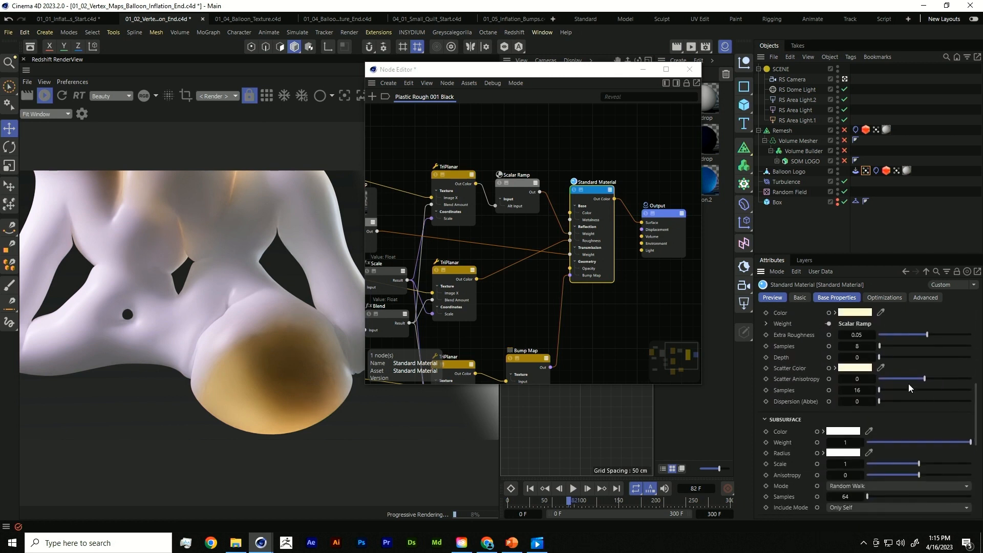
{"action": "right_click", "coordinate": [783, 434]}
{"action": "left_click", "coordinate": [813, 385]}
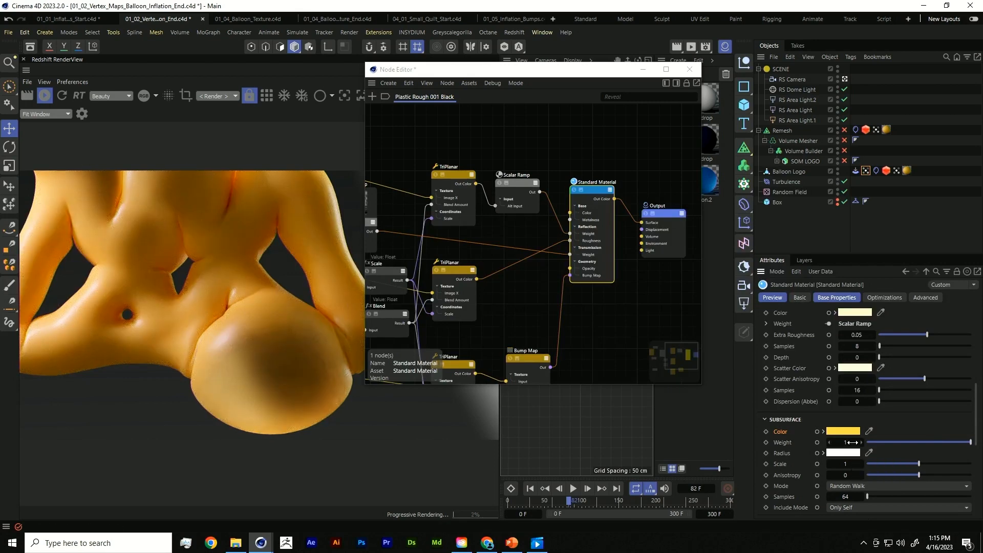
Try different subsurface Scale values, including 2, and settle on 3.
{"action": "left_click", "coordinate": [845, 464]}
{"action": "type", "text": "6"}
{"action": "key", "text": "Return"}
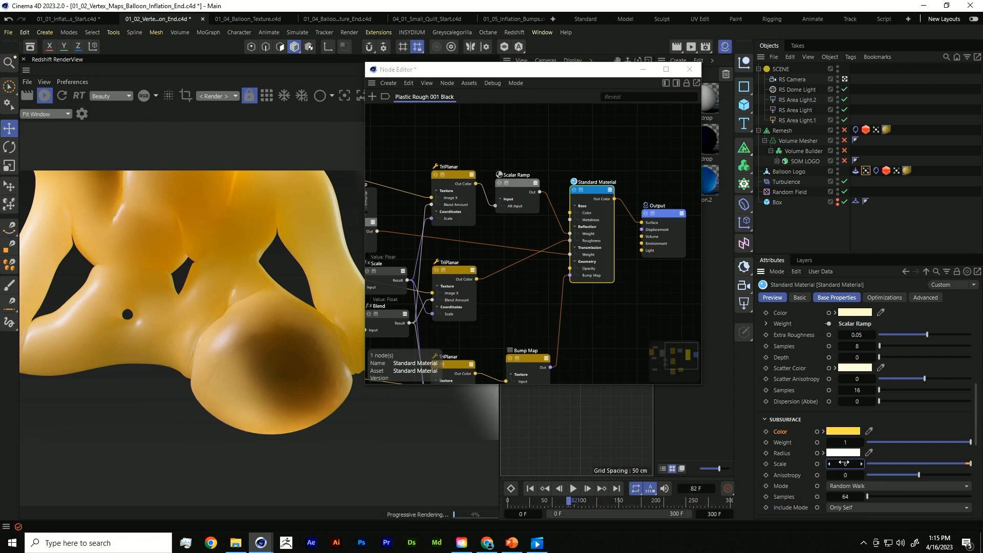
{"action": "type", "text": "3"}
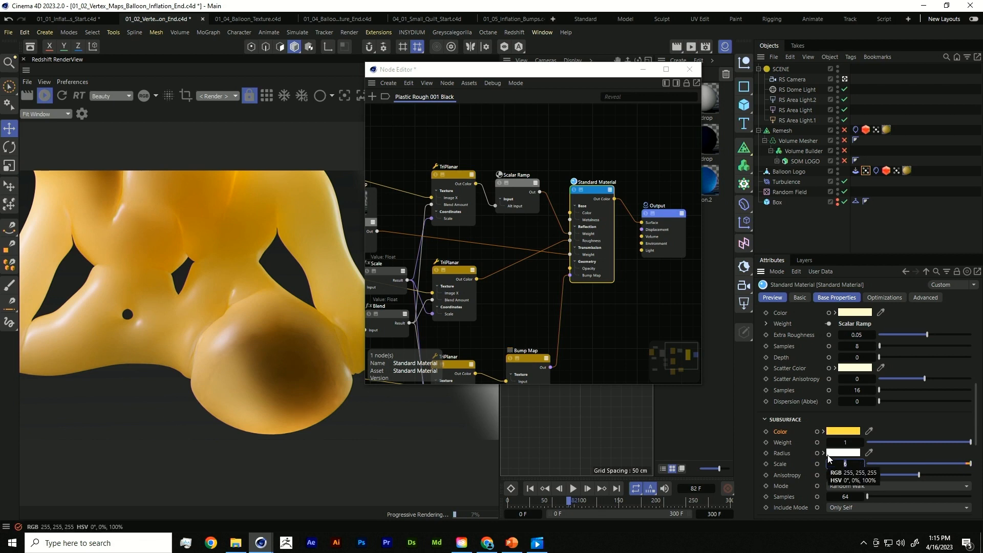
{"action": "key", "text": "Return"}
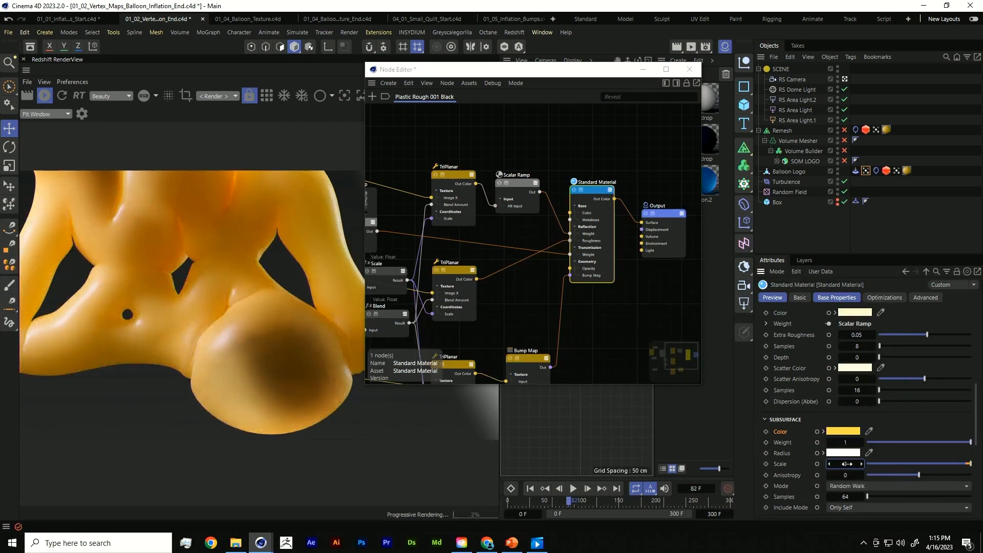
{"action": "key", "text": "Return"}
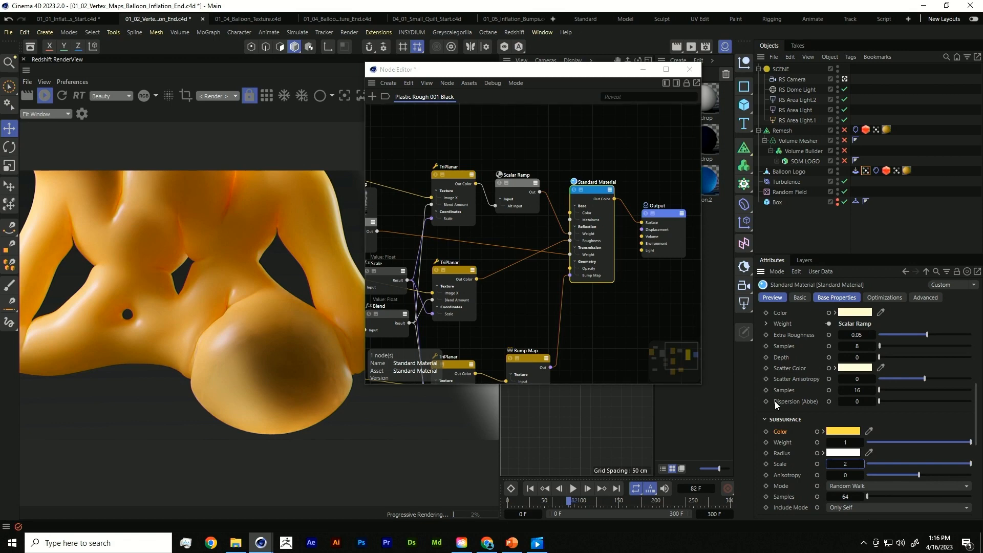
{"action": "type", "text": "5"}
{"action": "key", "text": "Return"}
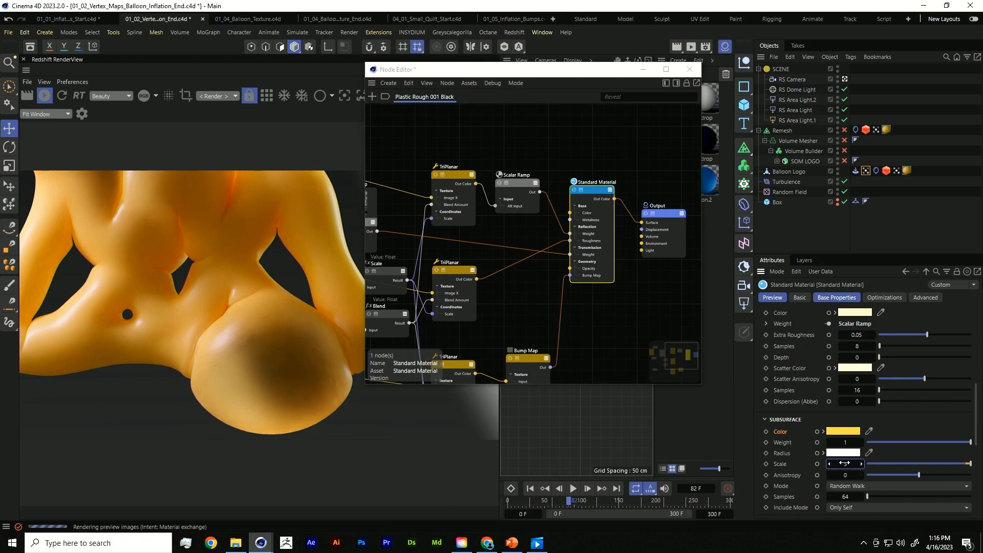
Set the subsurface Radius color to a light orange with hue about 29°, saturation about 61% and value about 98%.
{"action": "left_click", "coordinate": [852, 450]}
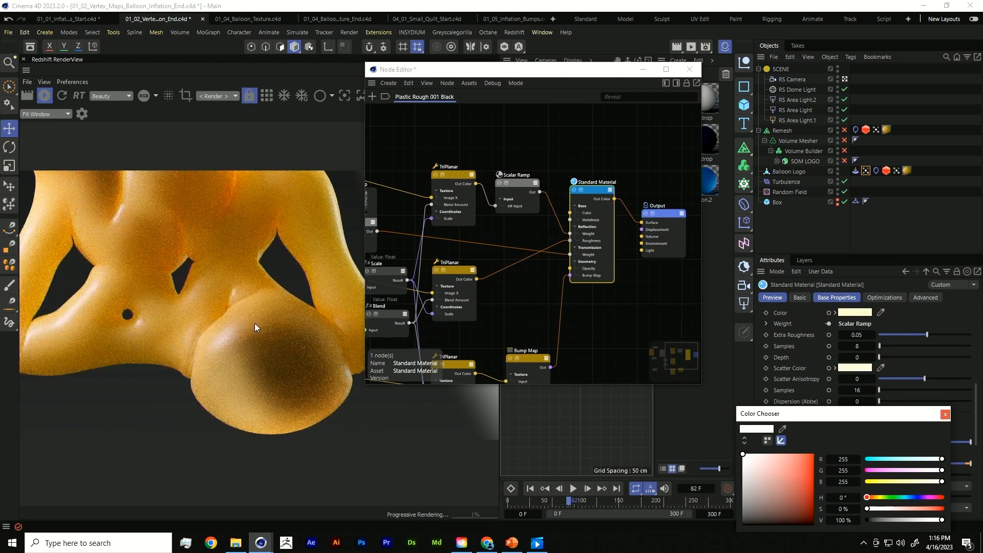
{"action": "left_click", "coordinate": [874, 498]}
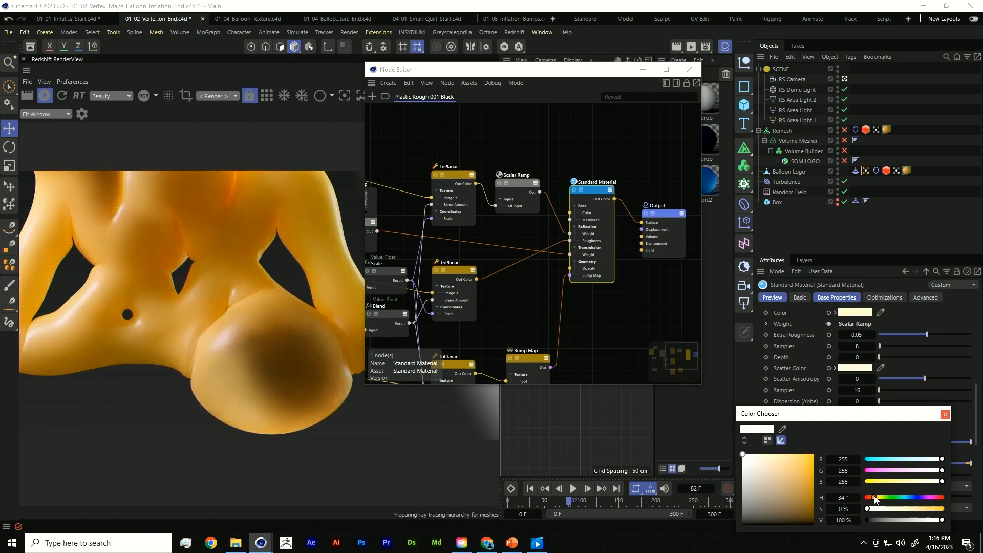
{"action": "left_click_drag", "start_coordinate": [801, 462], "coordinate": [817, 462]}
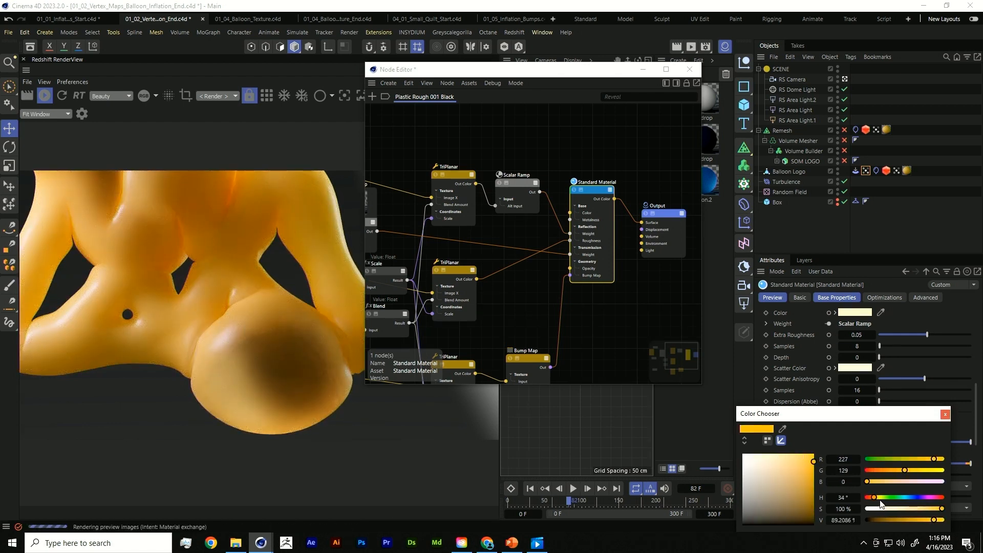
{"action": "left_click_drag", "start_coordinate": [786, 465], "coordinate": [786, 455]}
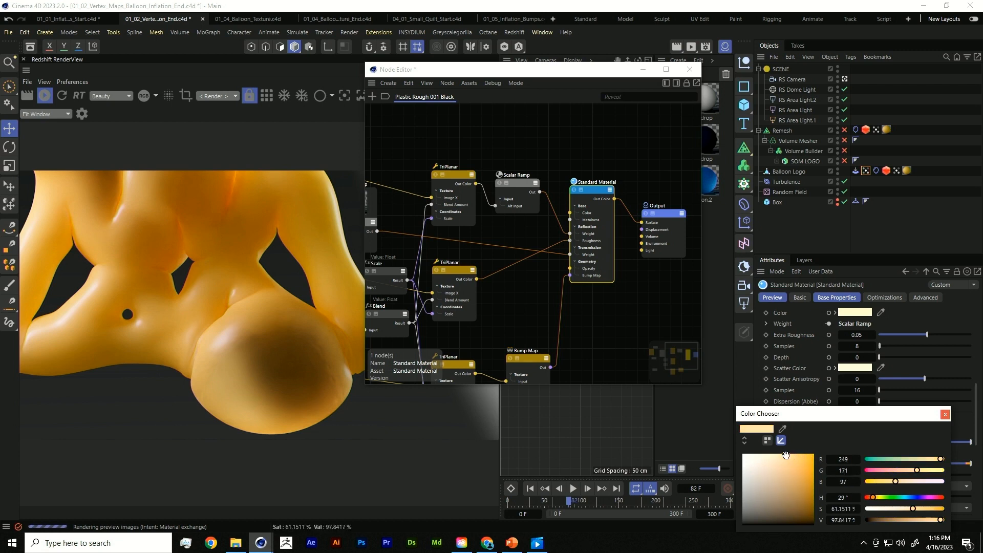
{"action": "left_click", "coordinate": [945, 414]}
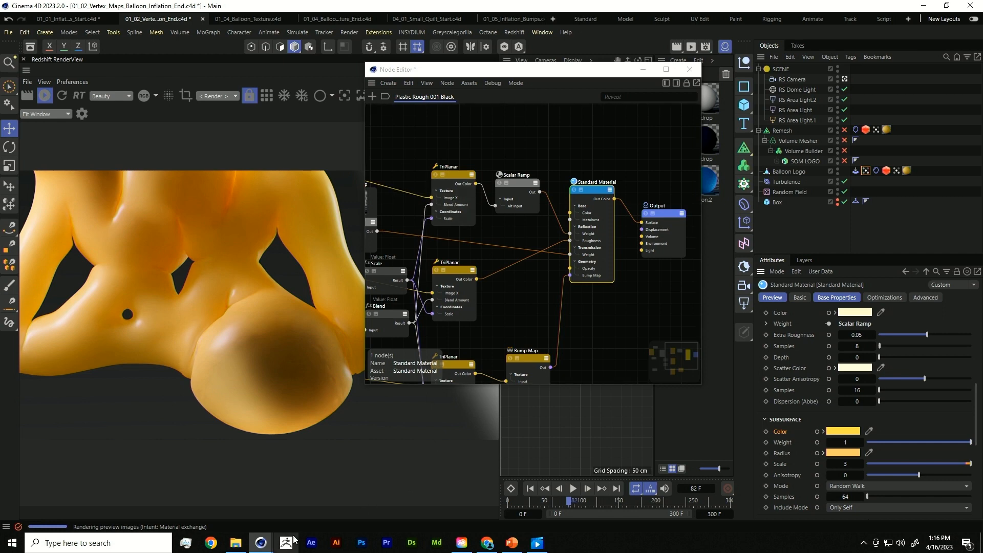
Open the SOM_Inflate_Insta video from the presentation folder, view the inflated logo variations, and close the video and folder.
{"action": "left_click", "coordinate": [235, 544]}
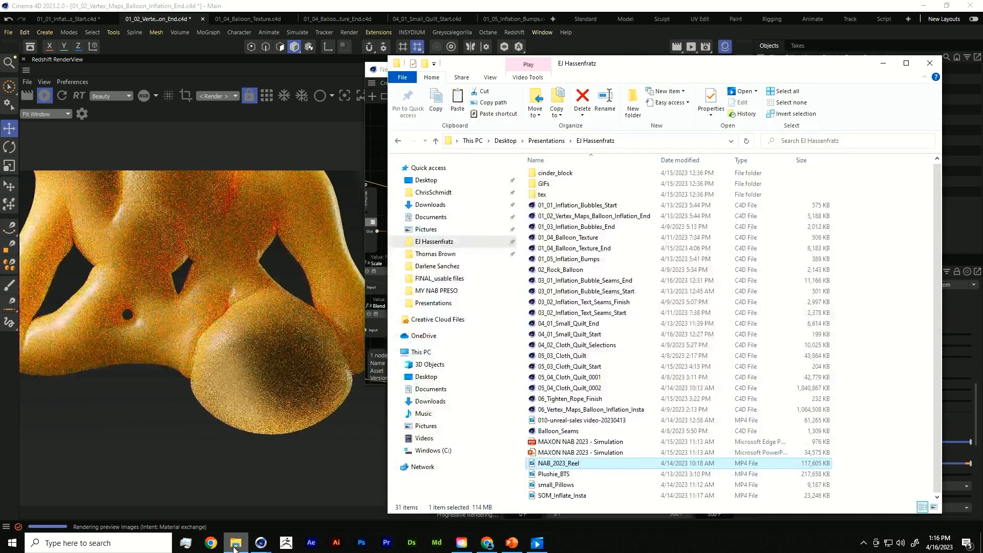
{"action": "left_click", "coordinate": [561, 496]}
{"action": "key", "text": "Return"}
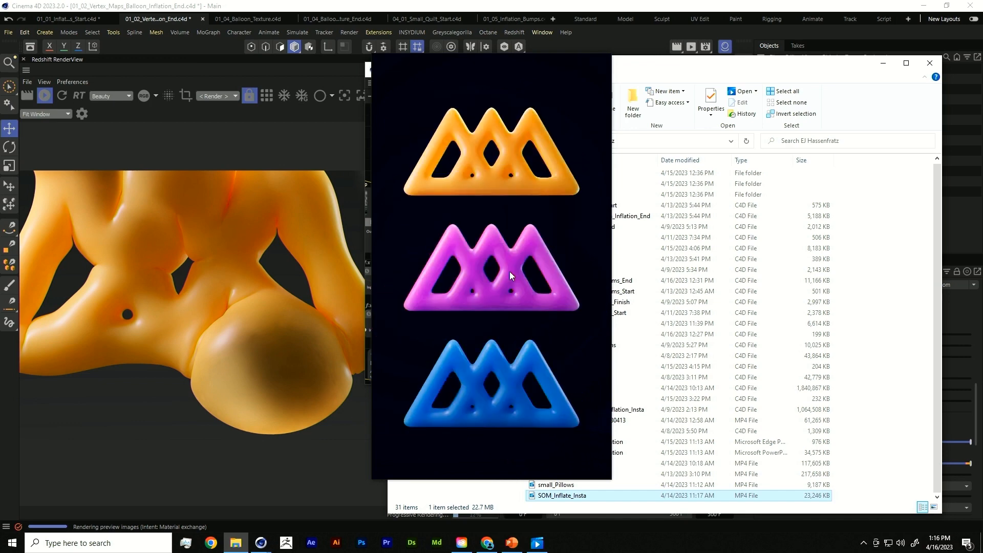
{"action": "mouse_move", "coordinate": [517, 79]}
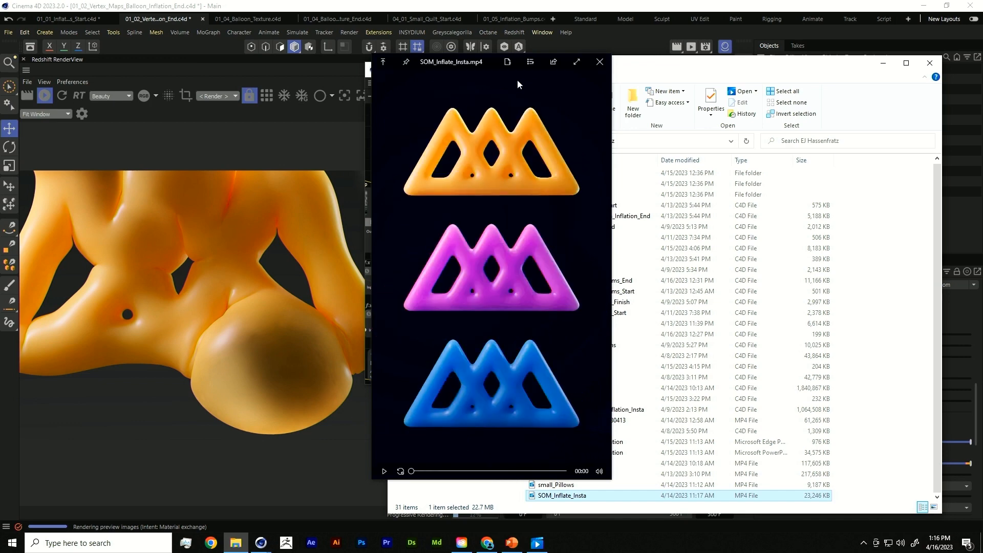
{"action": "left_click", "coordinate": [602, 64]}
{"action": "left_click_drag", "start_coordinate": [602, 63], "coordinate": [570, 65]}
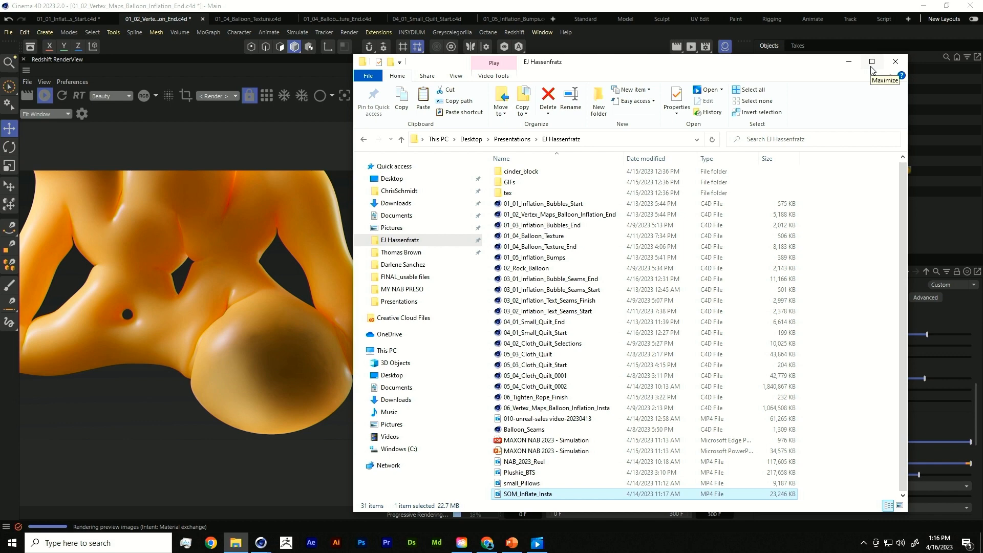
{"action": "left_click", "coordinate": [893, 65]}
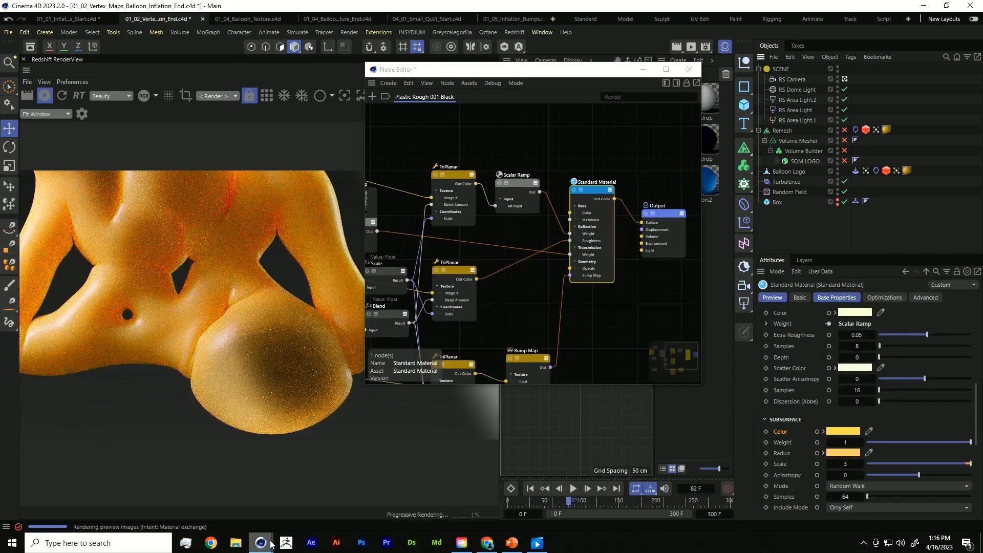
Switch to the MAXON NAB 2023 - Simulation presentation in PowerPoint and browse past the Dynamic Connectors slide to slide 9's inflated cushions.
{"action": "mouse_move", "coordinate": [271, 545]}
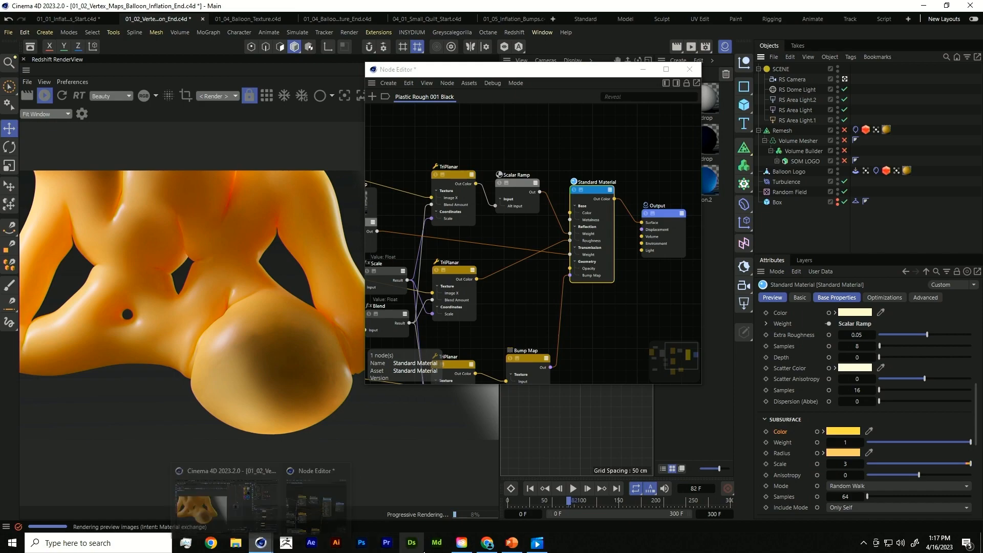
{"action": "left_click", "coordinate": [511, 543]}
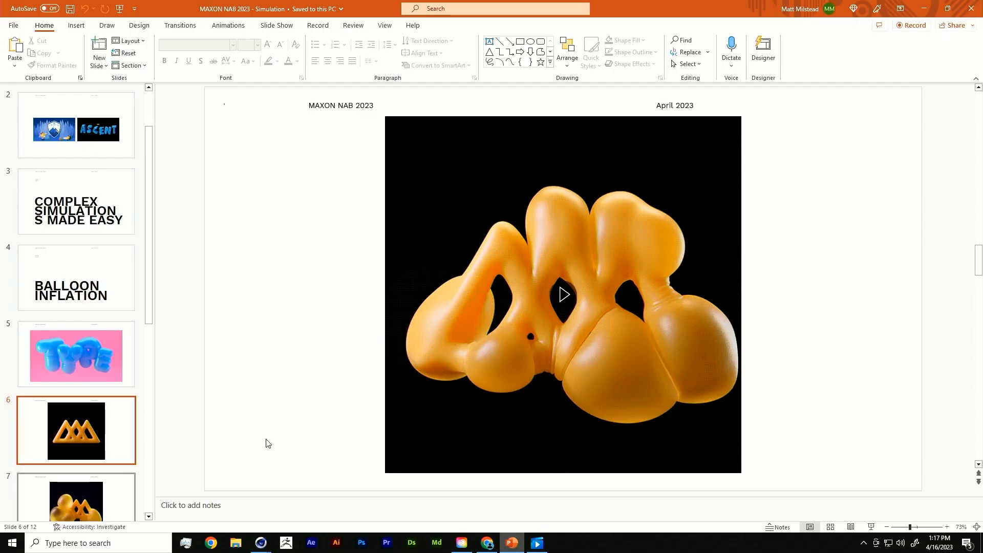
{"action": "left_click_drag", "start_coordinate": [148, 301], "coordinate": [143, 449]}
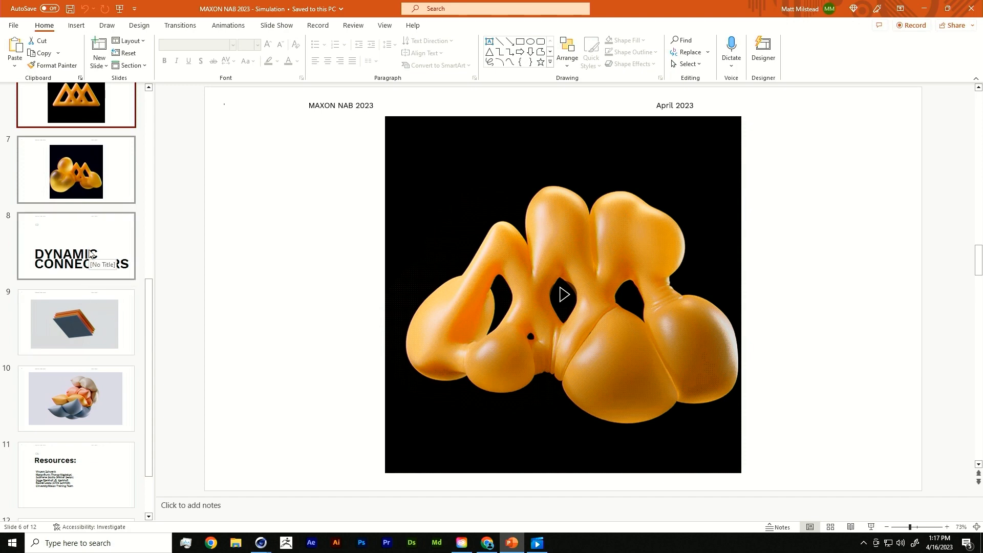
{"action": "left_click", "coordinate": [91, 256]}
{"action": "left_click", "coordinate": [74, 330]}
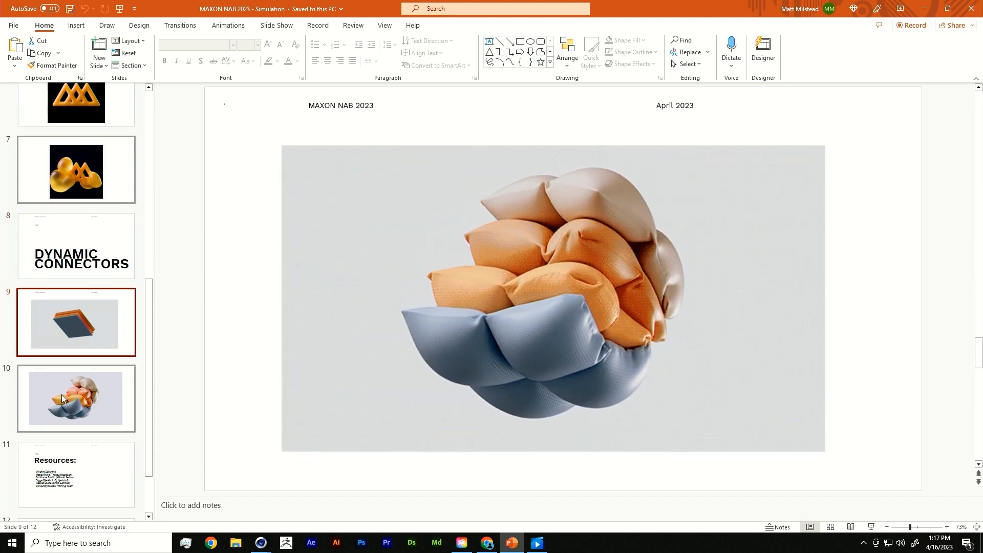
{"action": "scroll", "coordinate": [69, 398], "scroll_direction": "down", "scroll_amount": 1}
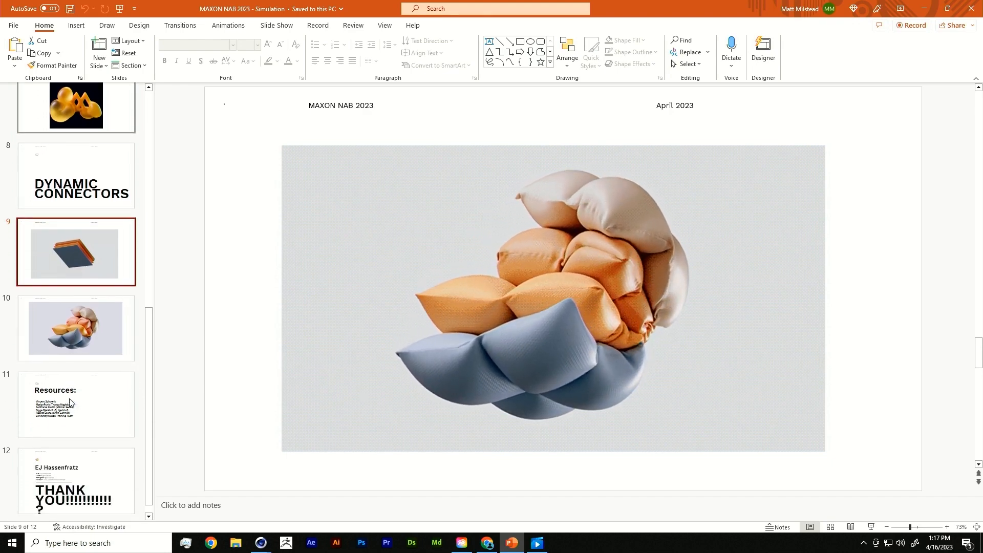